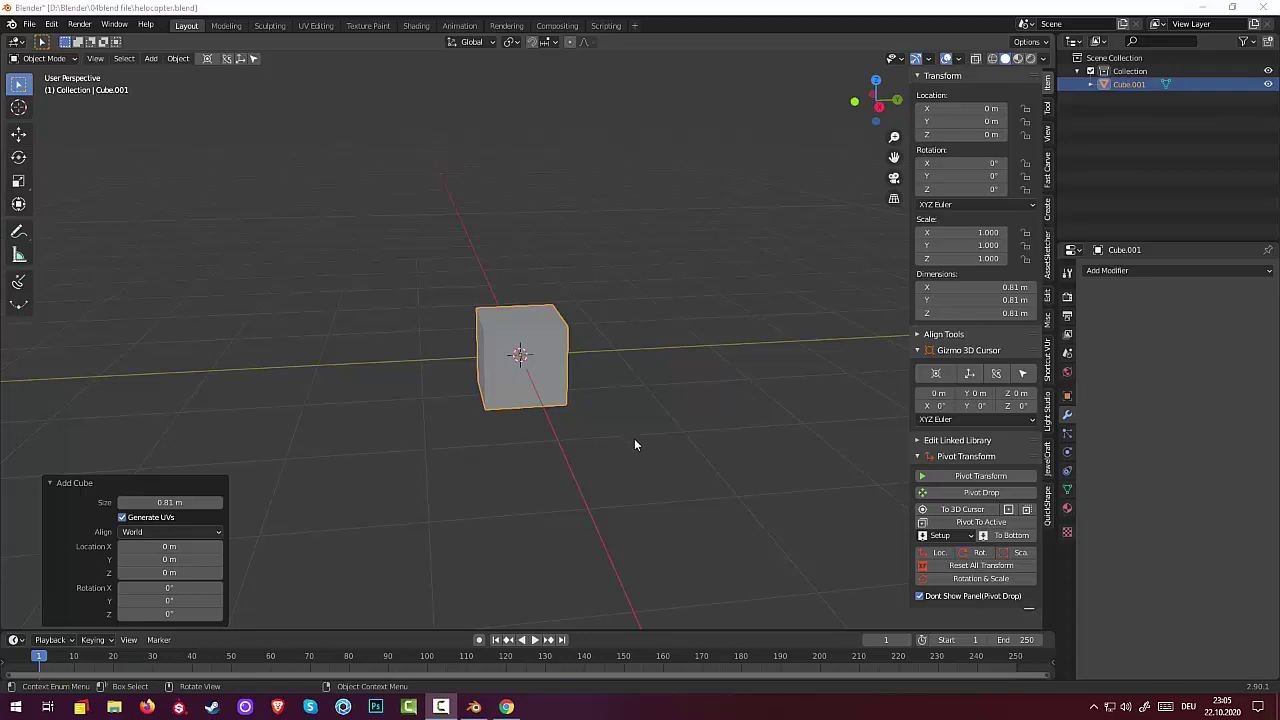
Step: Stretch the cube along the Y axis to a scale of 2.122
middle_click_drag(634, 438, 681, 446)
left_click(498, 385)
mouse_move(498, 390)
middle_mouse_down()
mouse_move(603, 443)
mouse_move(560, 438)
middle_mouse_up()
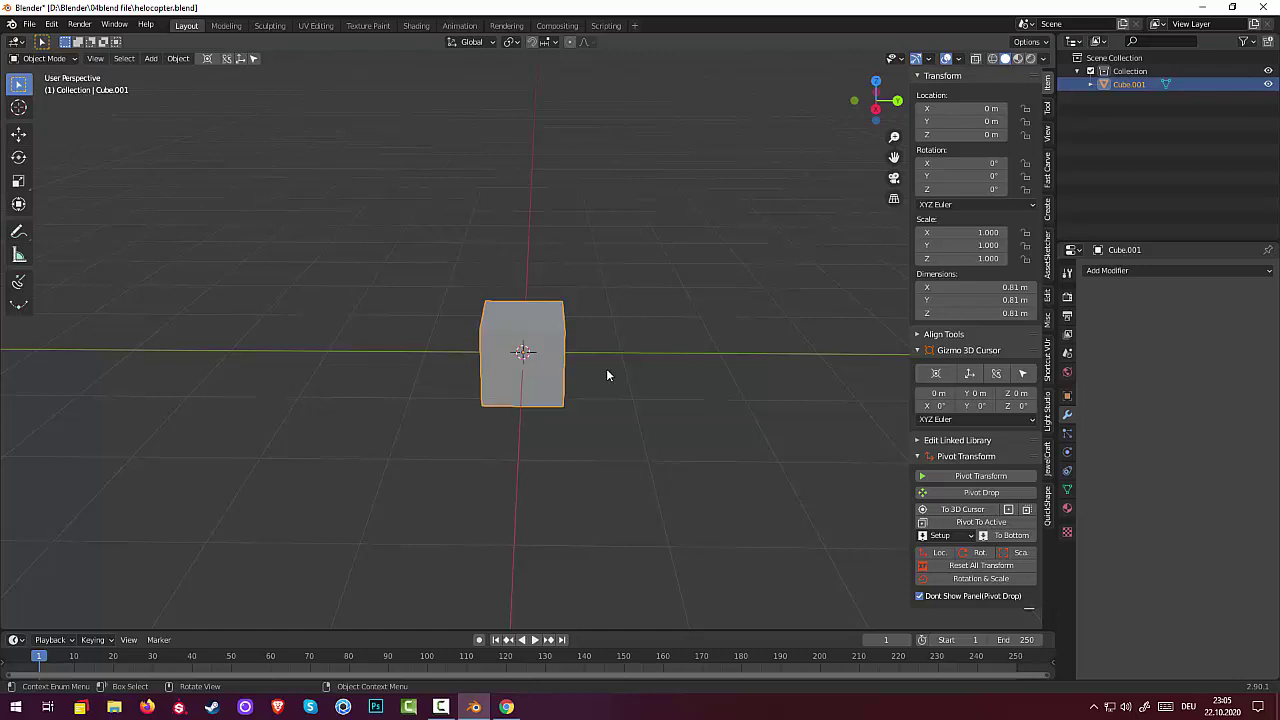
key("s")
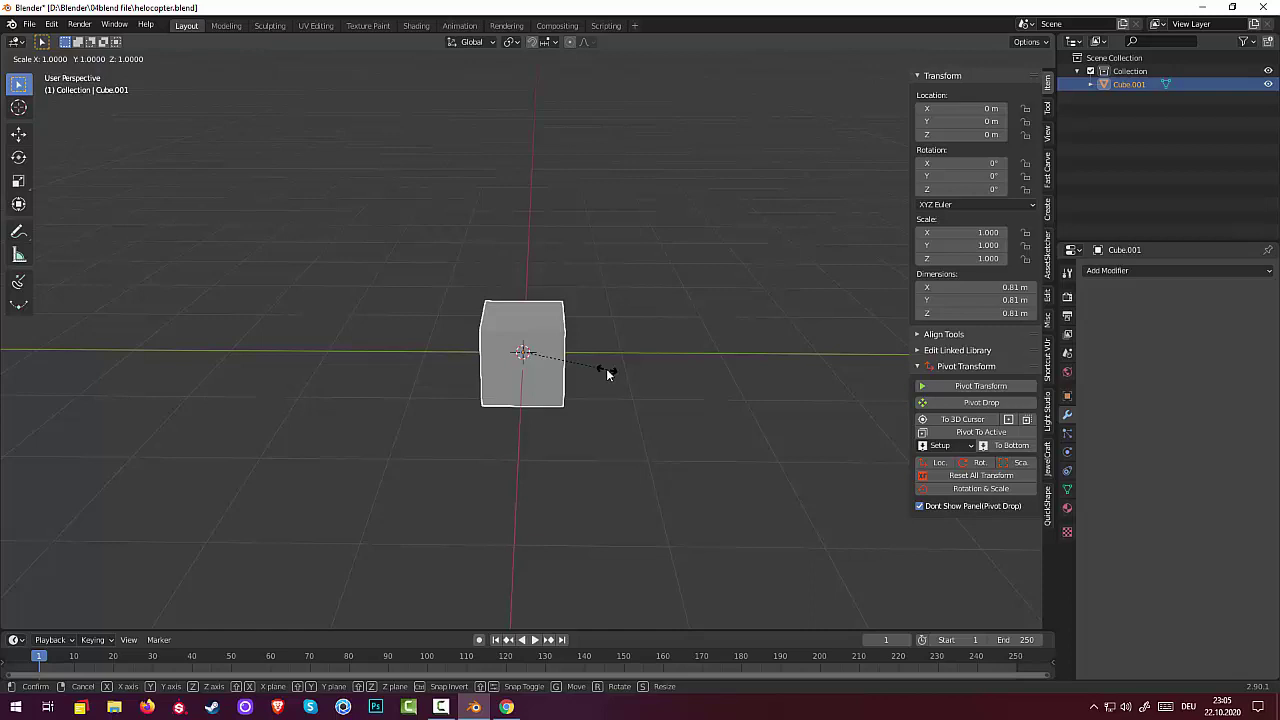
key("y")
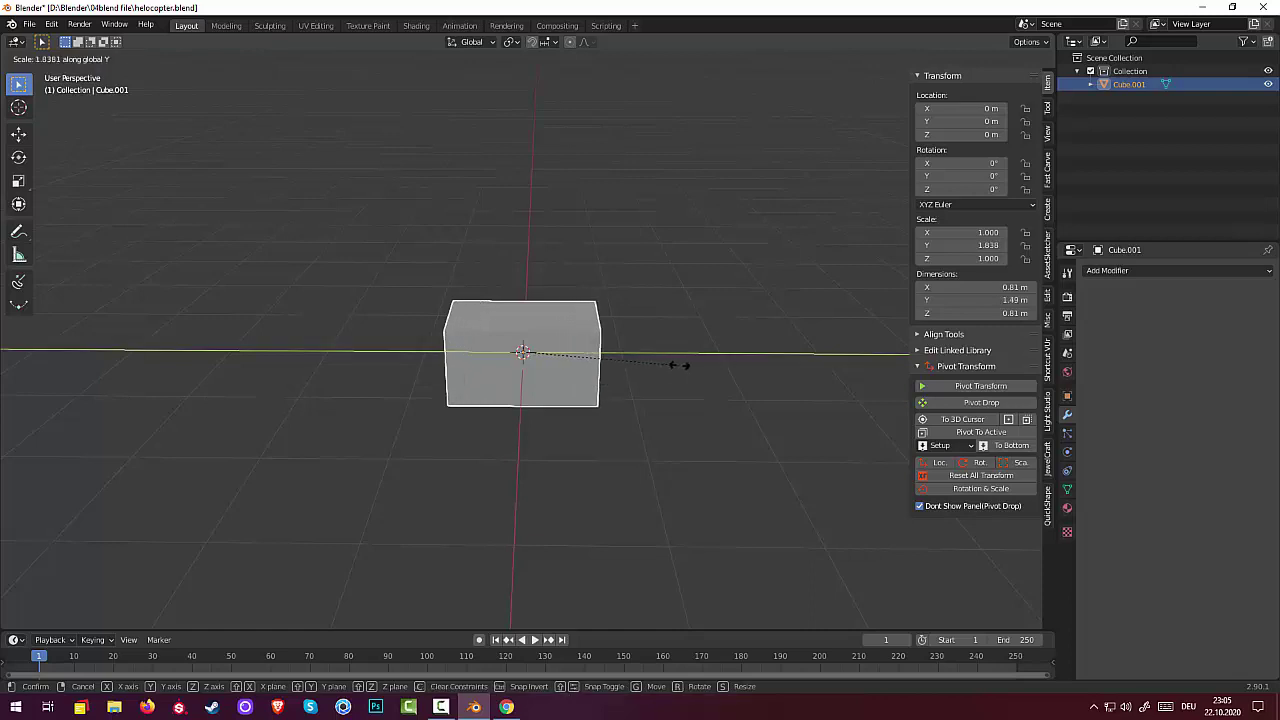
left_click(705, 358)
Step: Orbit to a lower oblique angle and reselect the stretched cube
left_click(568, 423)
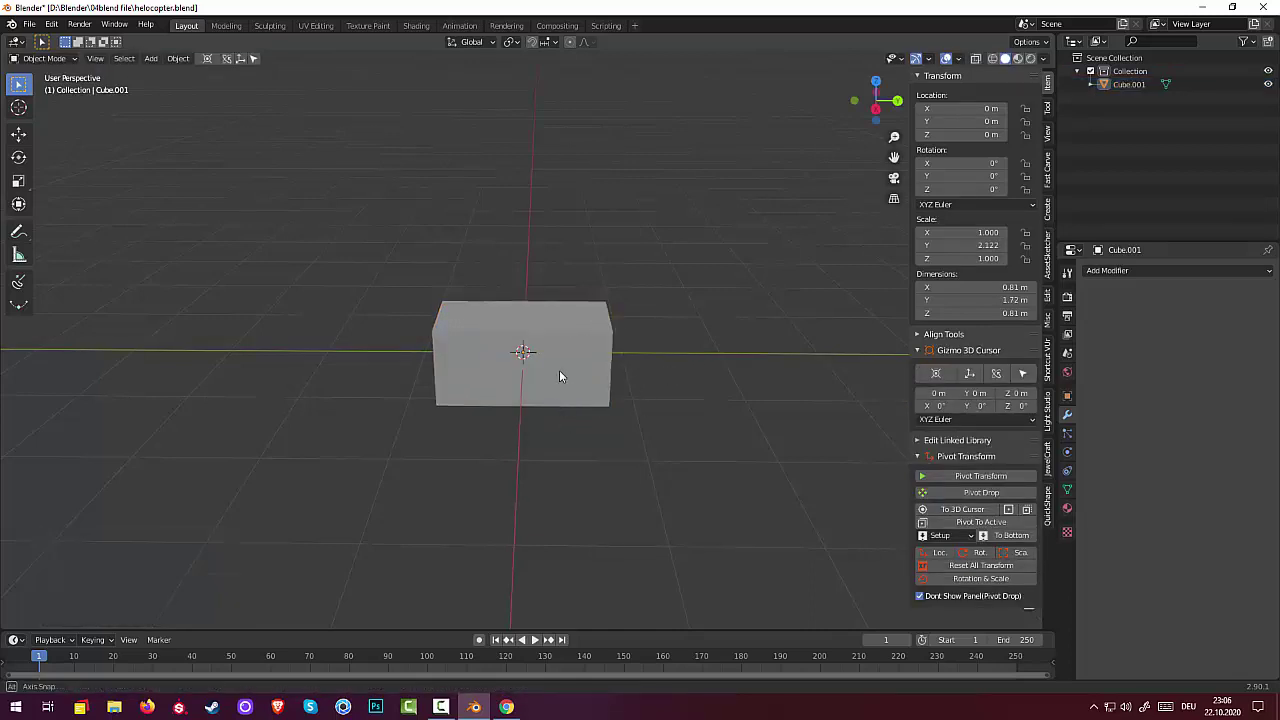
middle_click_drag(559, 372, 571, 344)
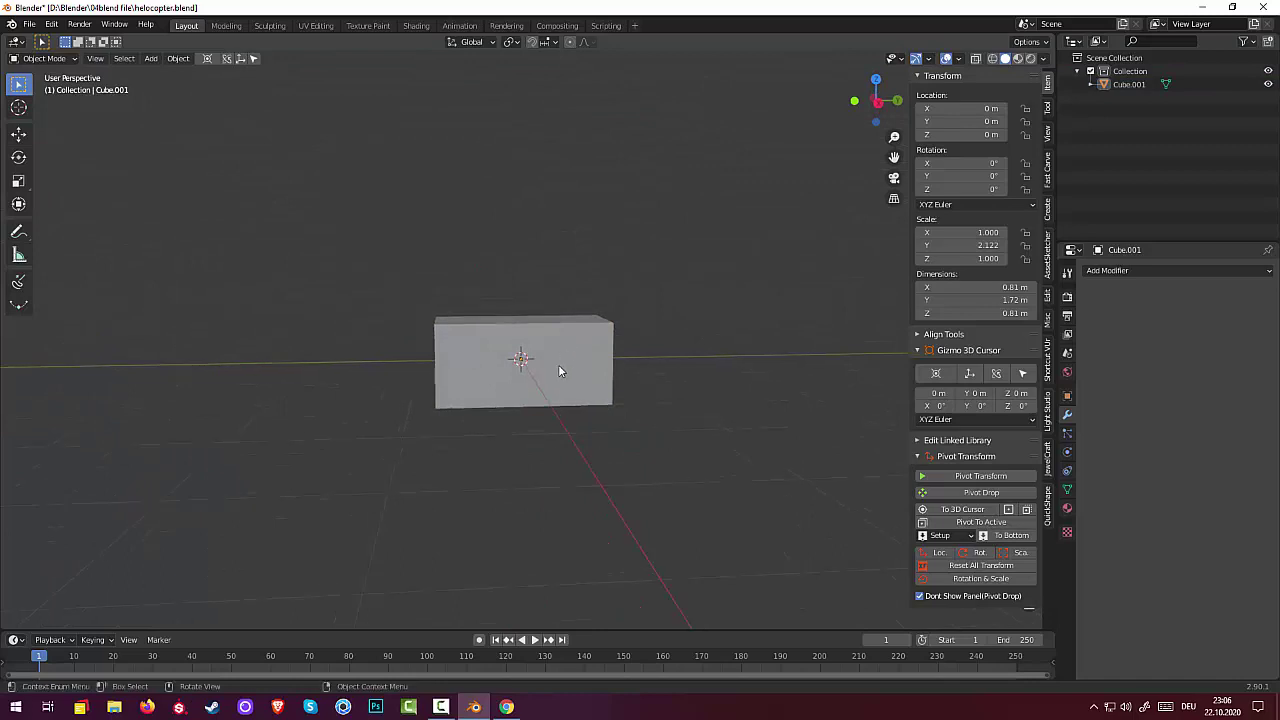
left_click(552, 374)
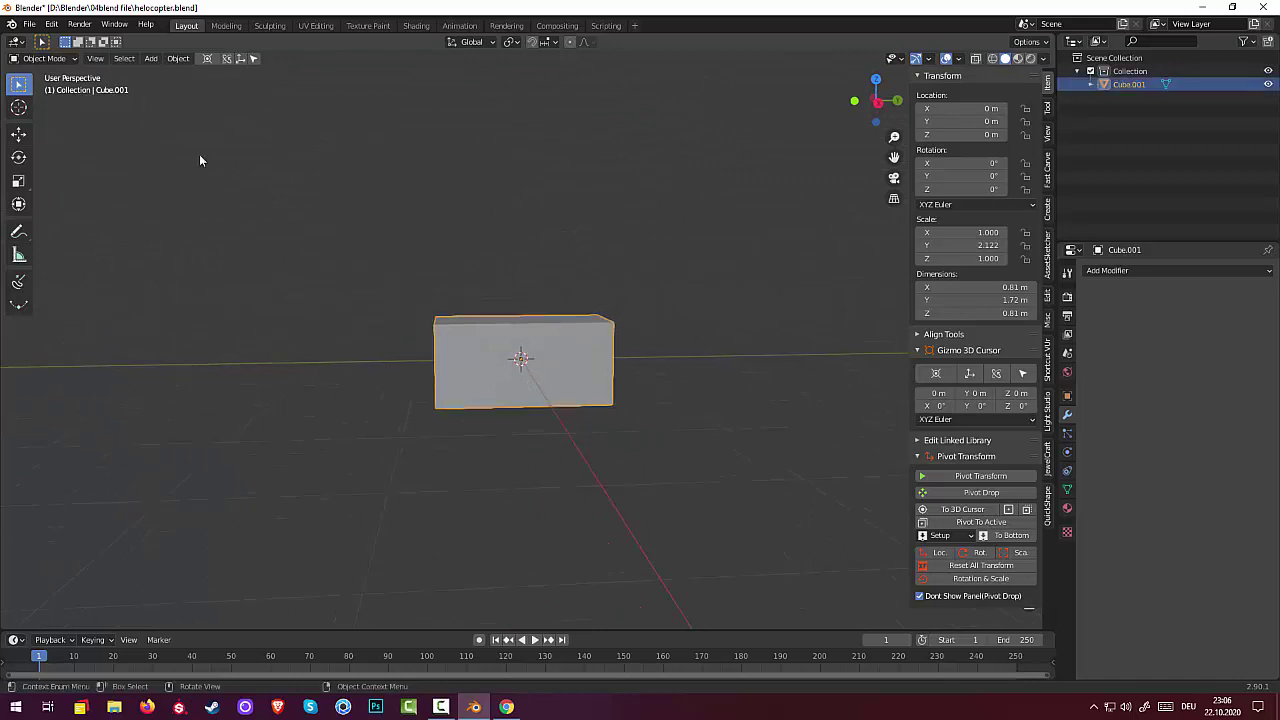
left_click(45, 58)
Step: Put the stretched cube into Edit Mode
left_click(40, 86)
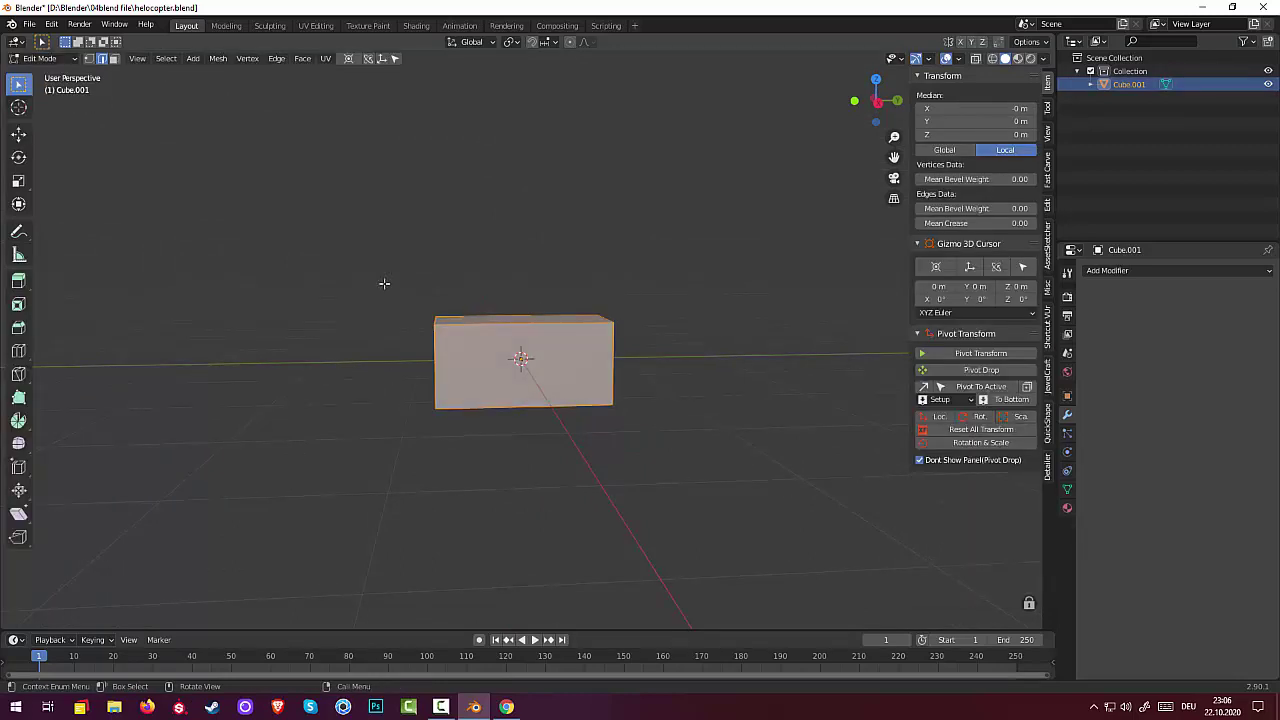
left_click(555, 368)
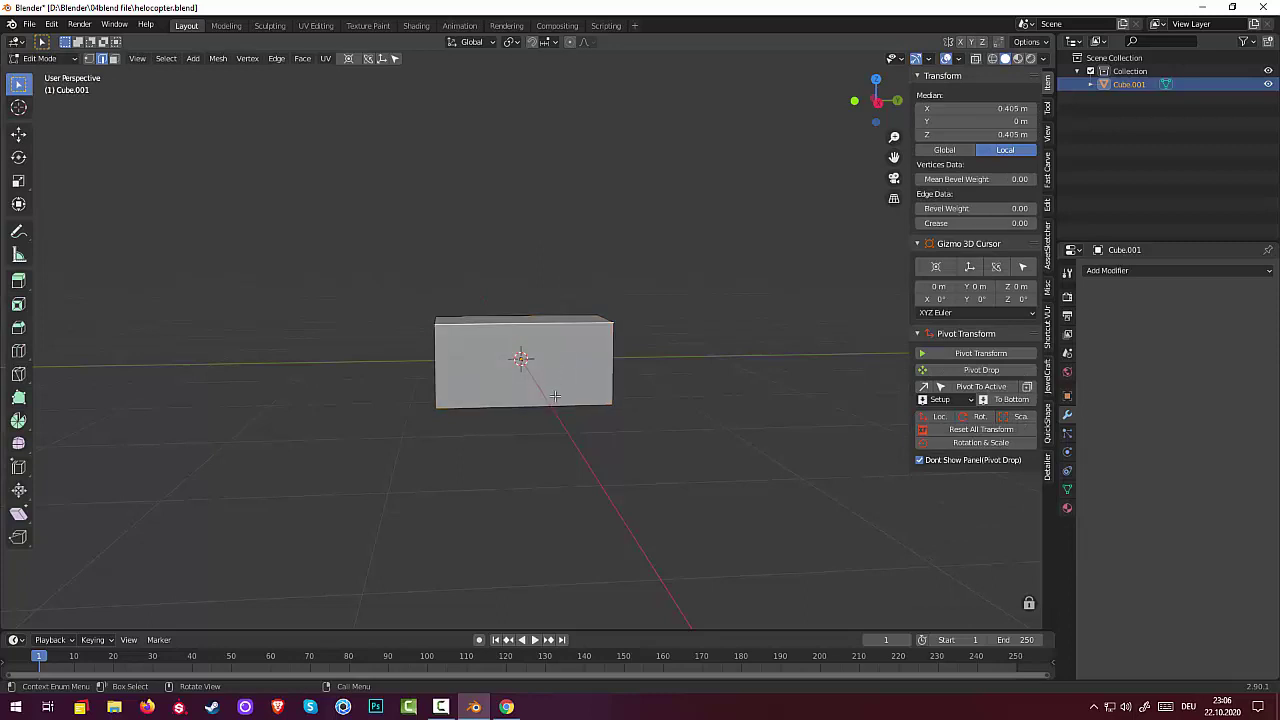
key("Tab")
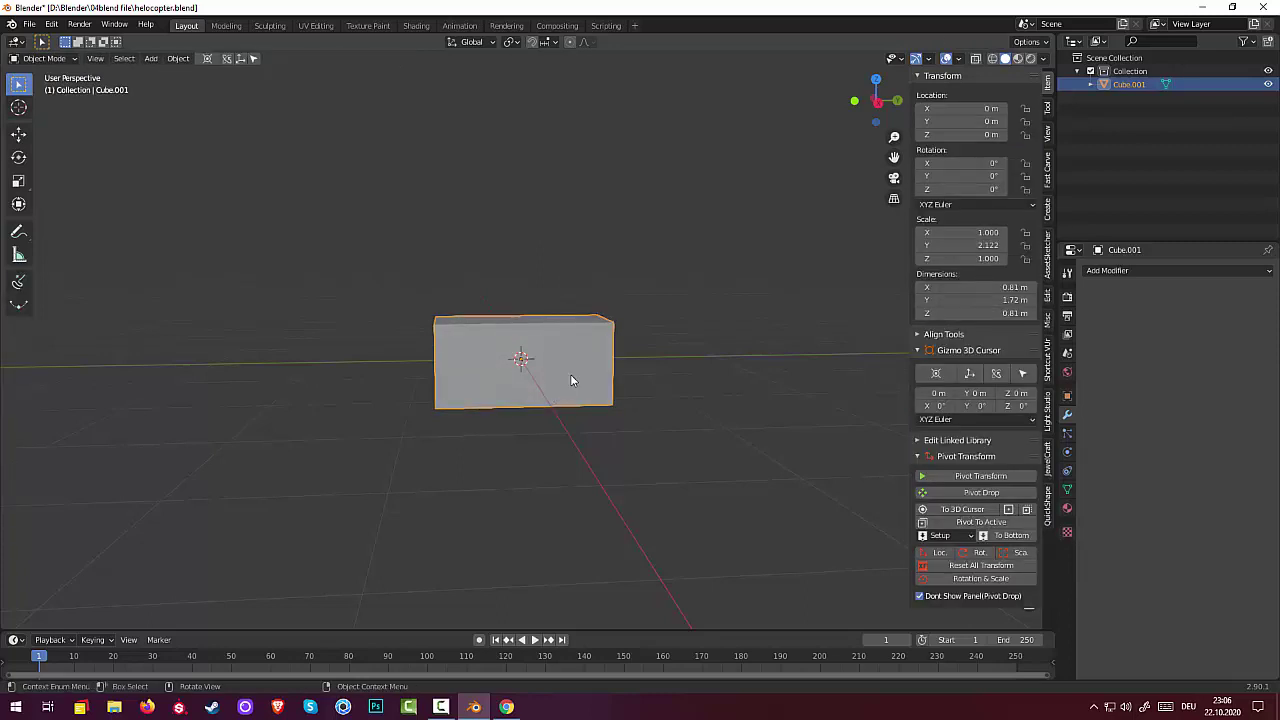
left_click(45, 58)
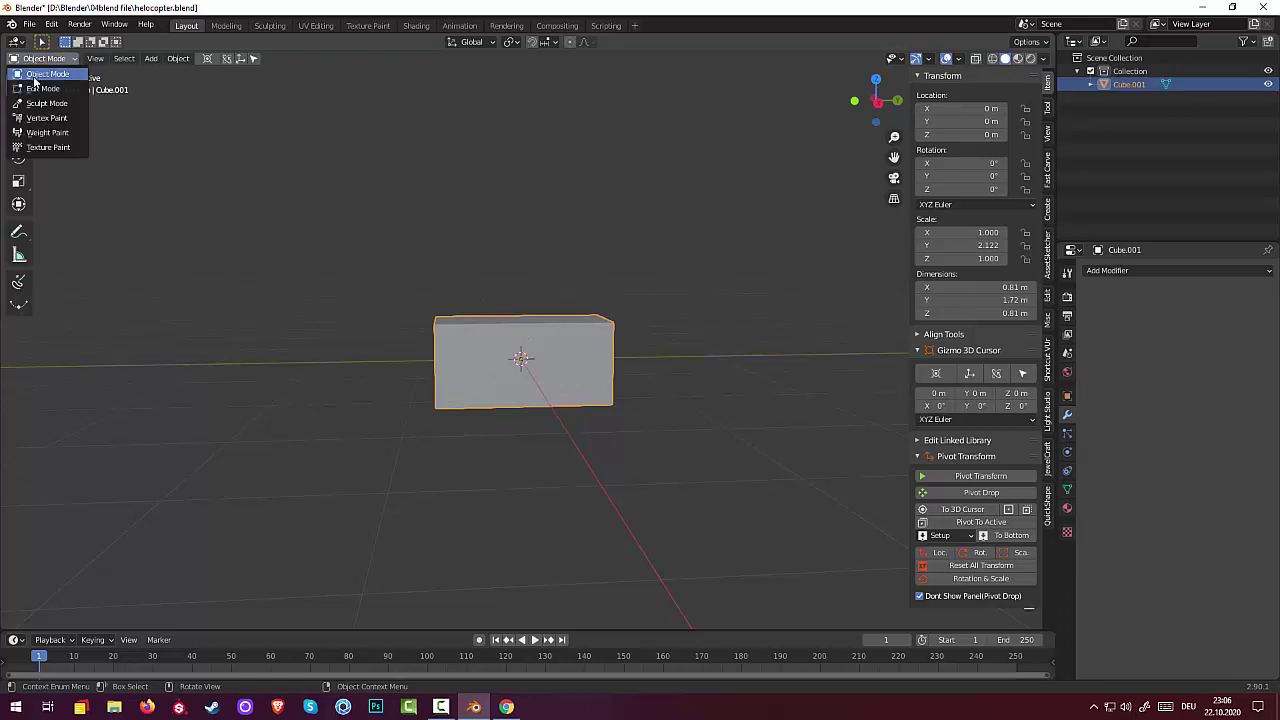
left_click(40, 86)
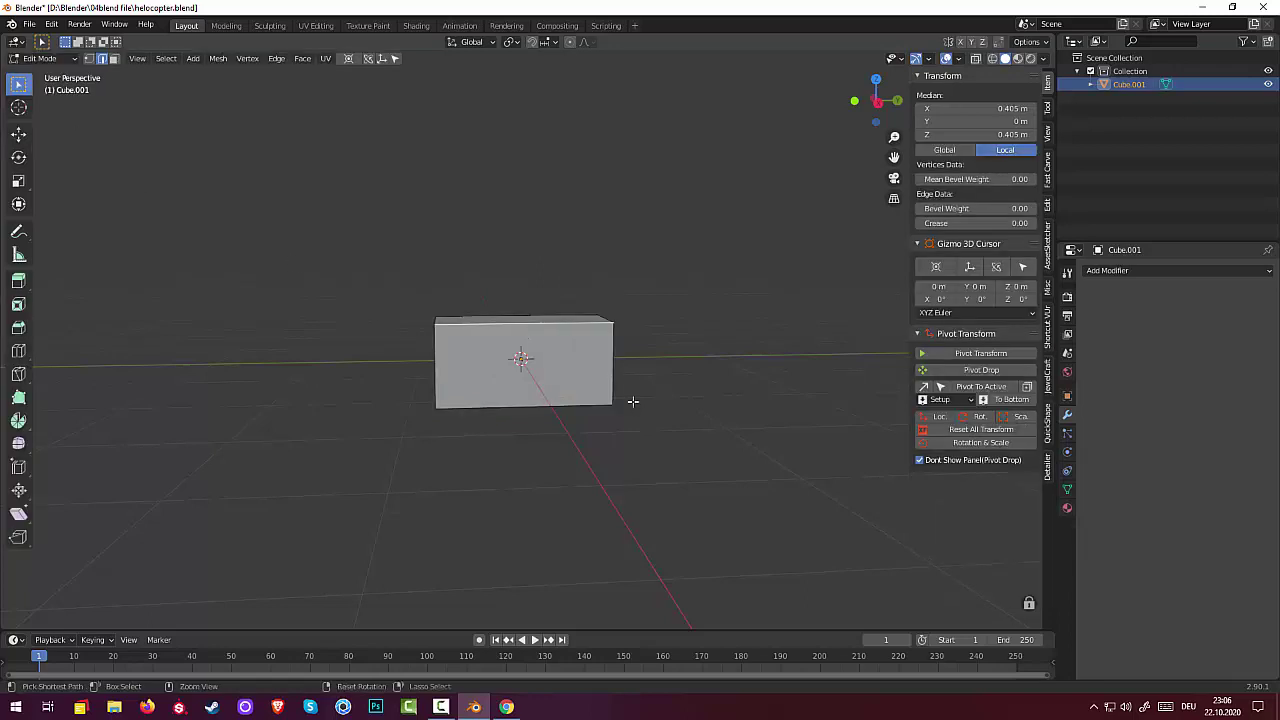
Step: Add a horizontal loop cut near the top of the box
key("ctrl+r")
left_click(615, 390)
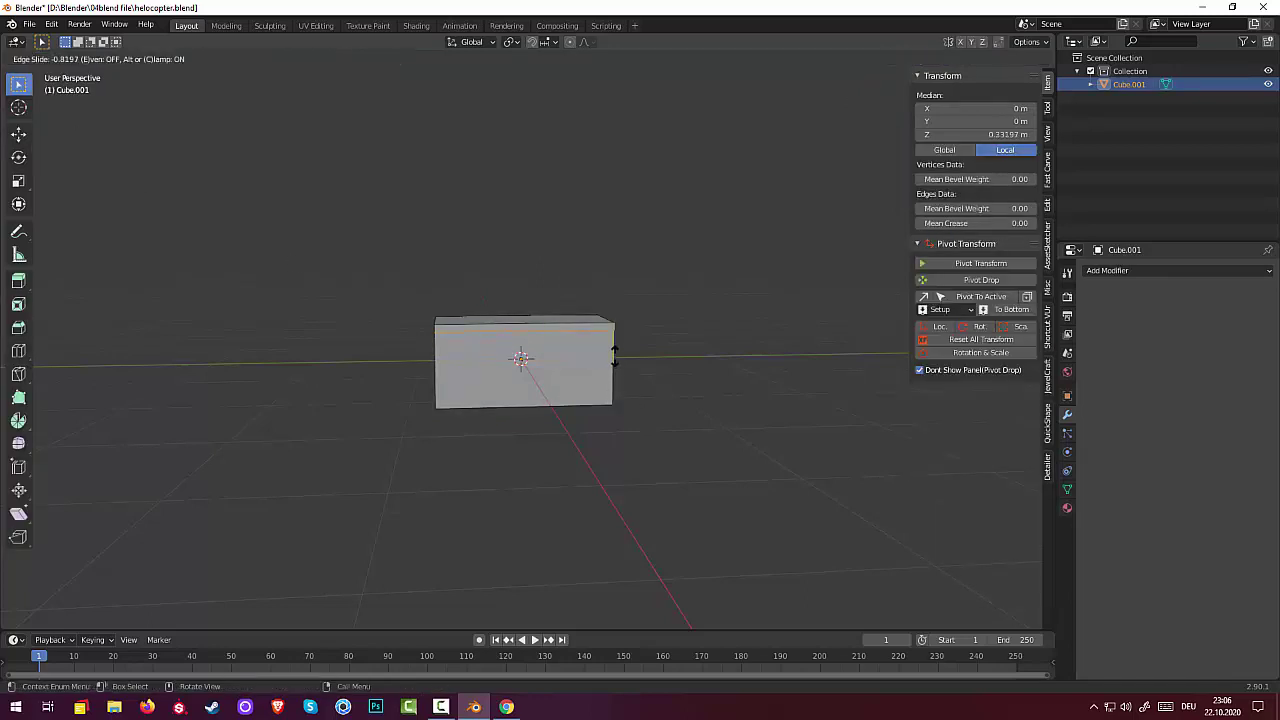
left_click(614, 358)
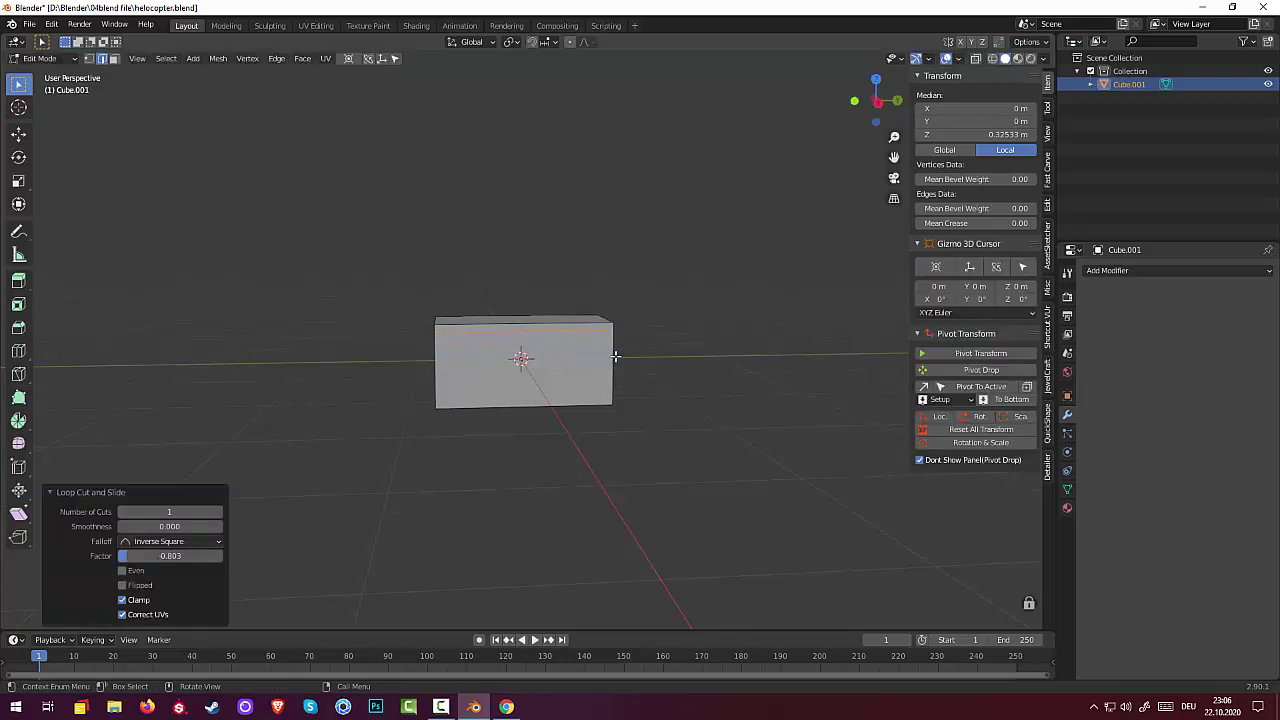
left_click(607, 357)
mouse_move(614, 355)
middle_mouse_down()
mouse_move(669, 337)
mouse_move(623, 349)
middle_mouse_up()
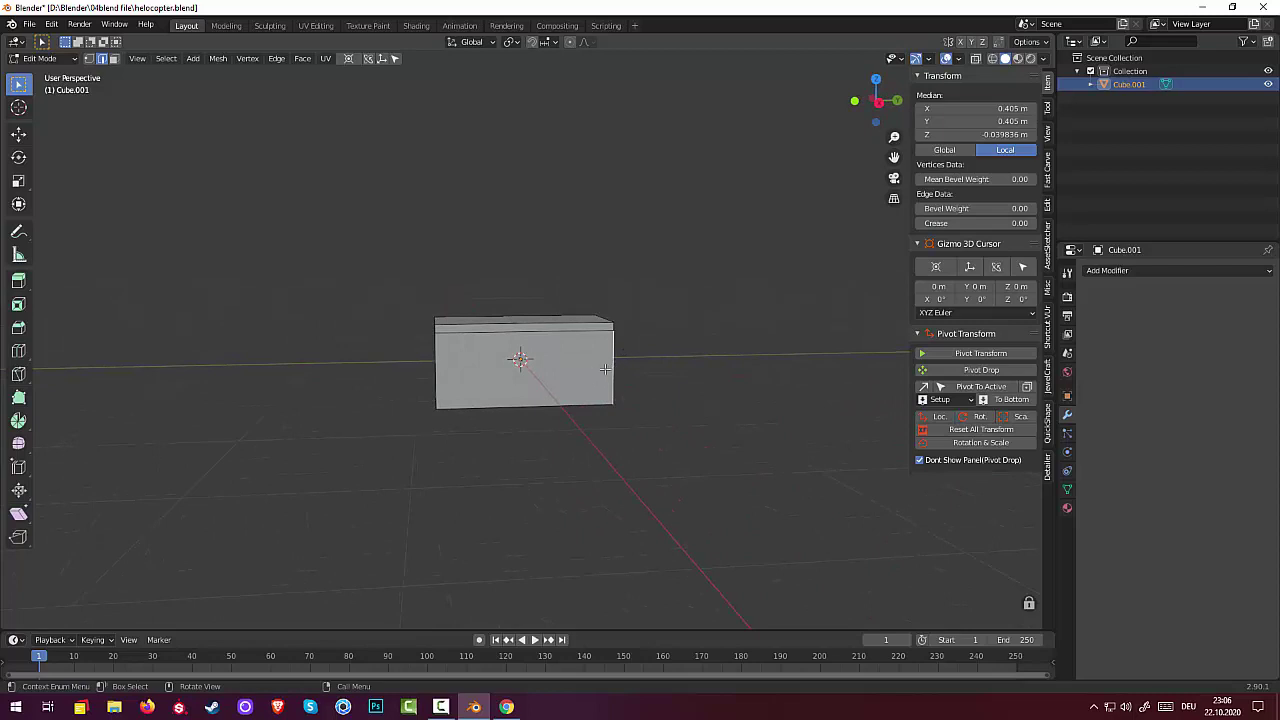
Step: Add a horizontal edge loop around the box's middle and slide it into place
key("ctrl")
left_click(609, 366, "alt")
key("g")
key("g")
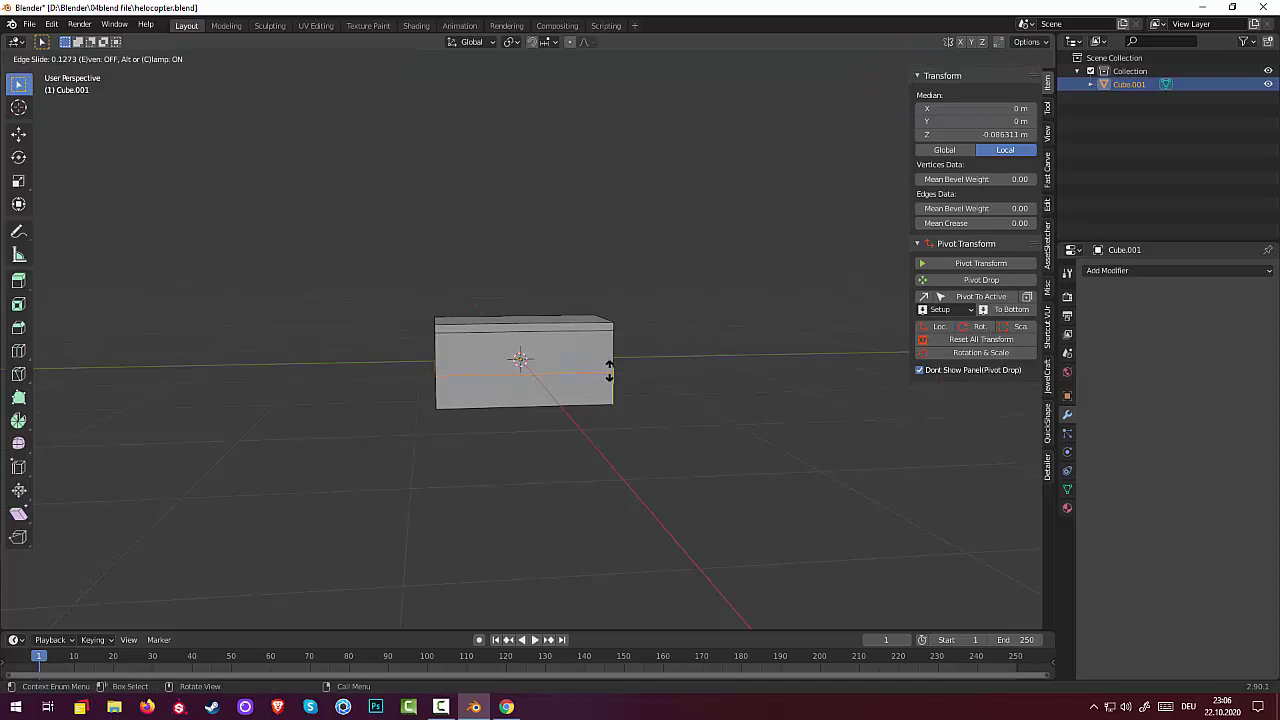
left_click(609, 366)
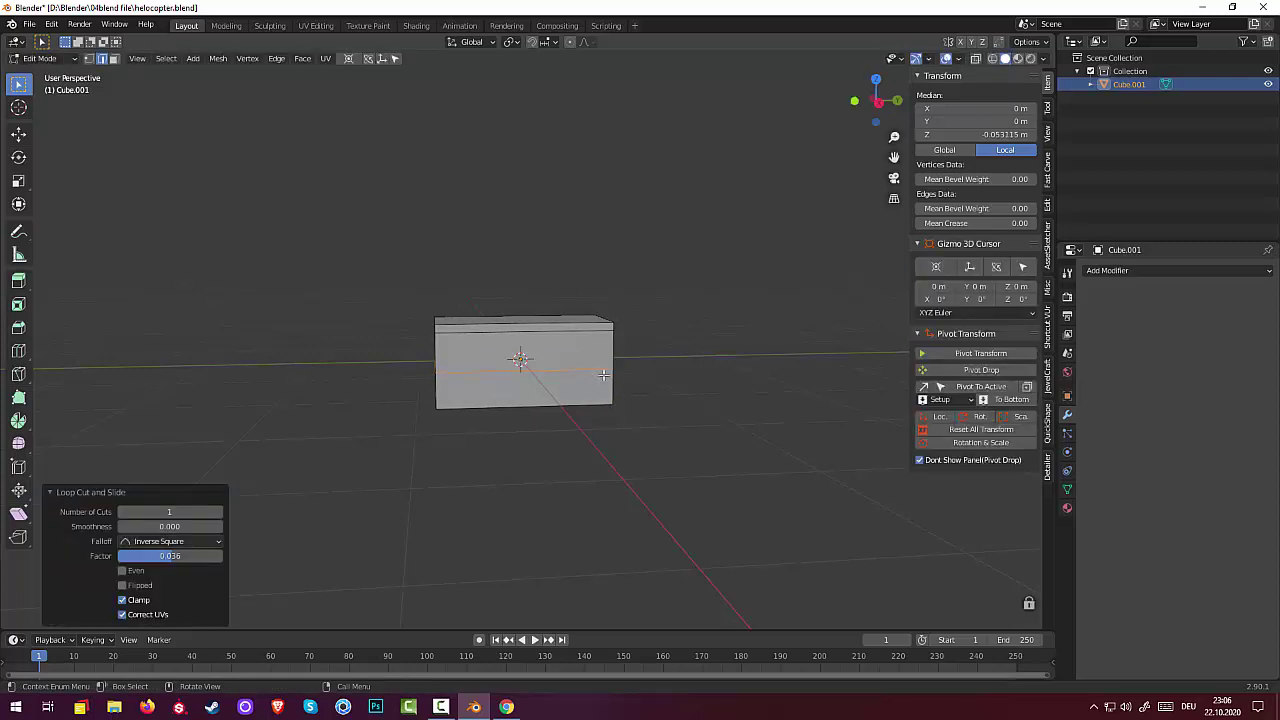
Step: Cut and slide another middle edge loop, undoing an accidental triangulation
key("ctrl+r")
left_click(599, 372)
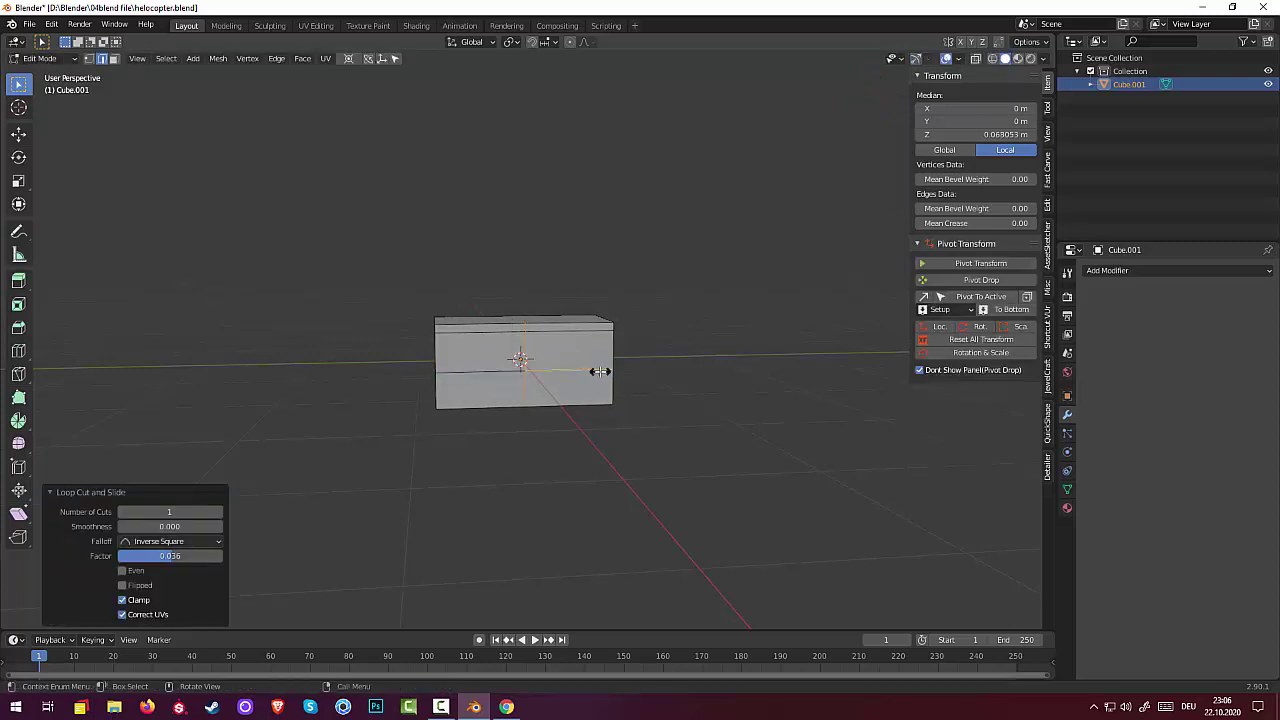
key("ctrl")
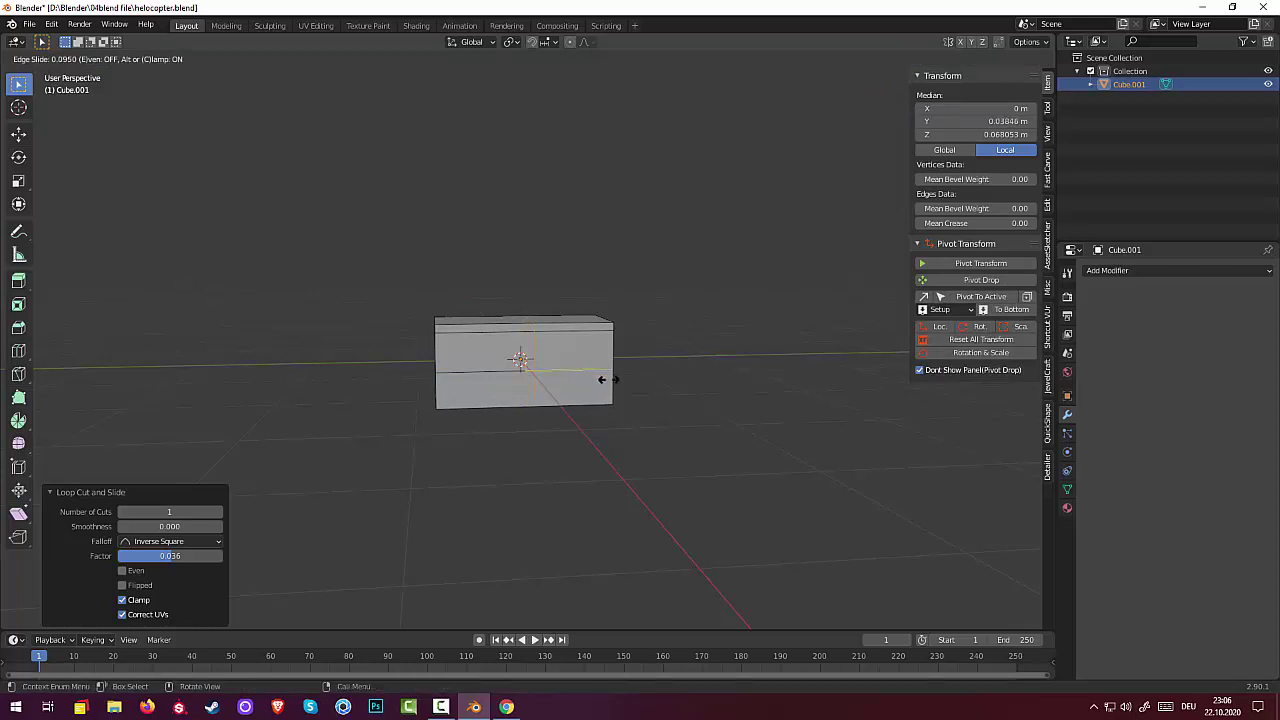
left_click(602, 379)
left_click(609, 379)
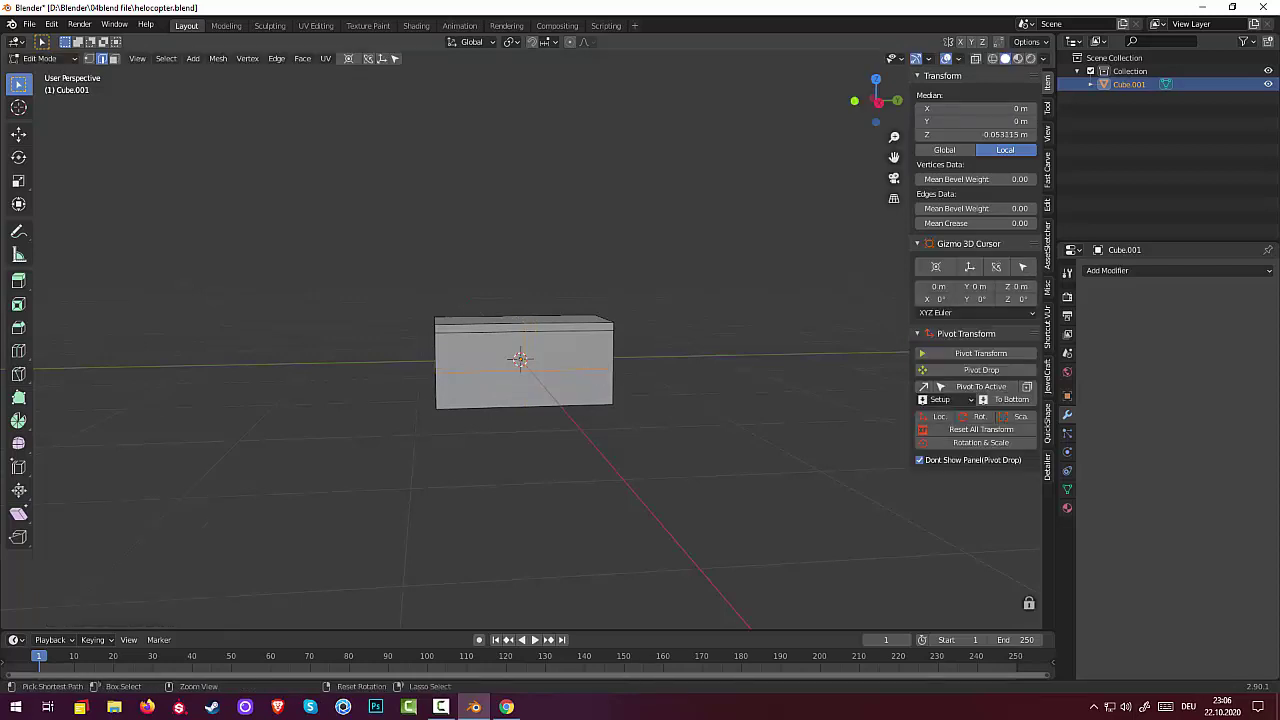
left_click(609, 379)
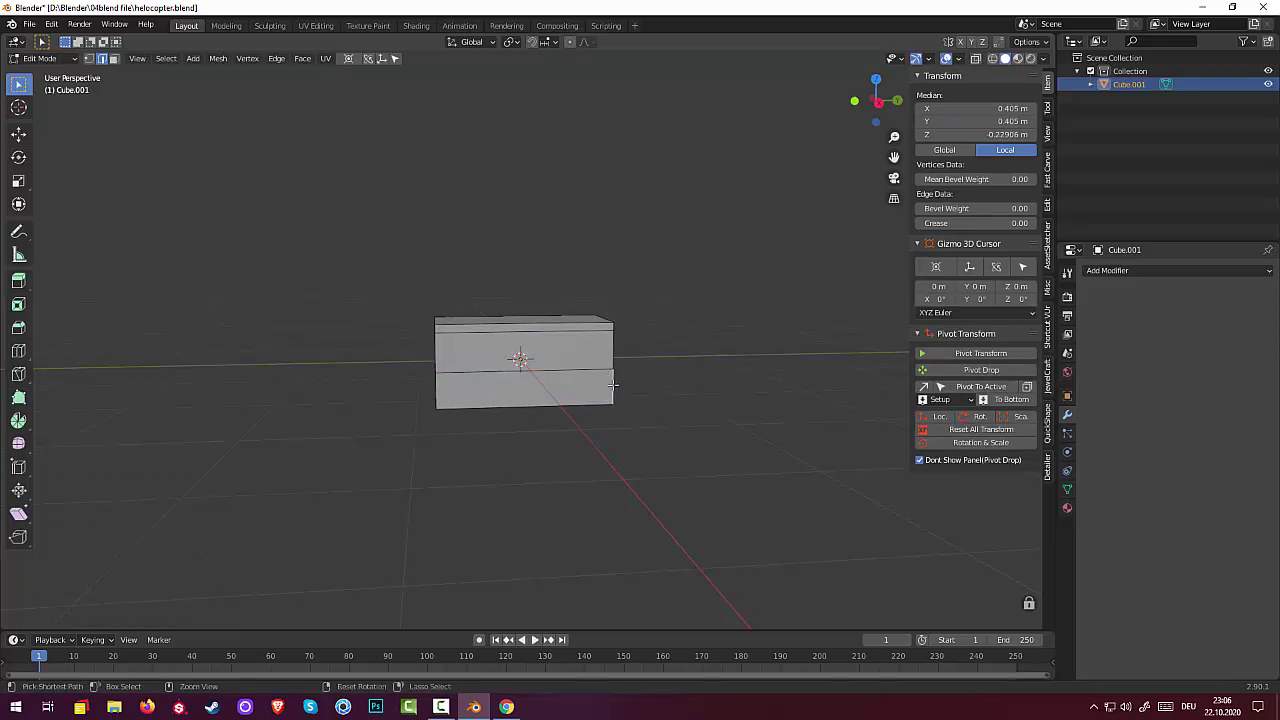
key("ctrl+t")
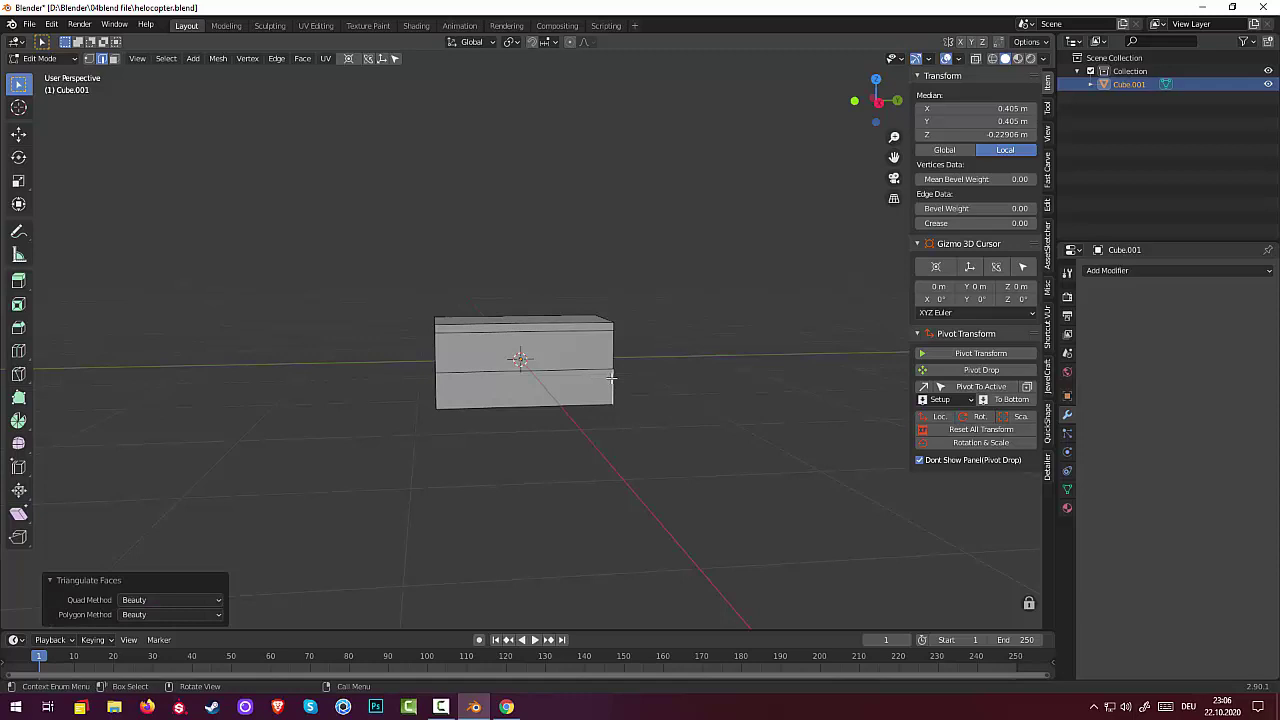
key("ctrl+z")
Step: Add a loop just below the middle, then select an edge on the box's left side
key("ctrl+r")
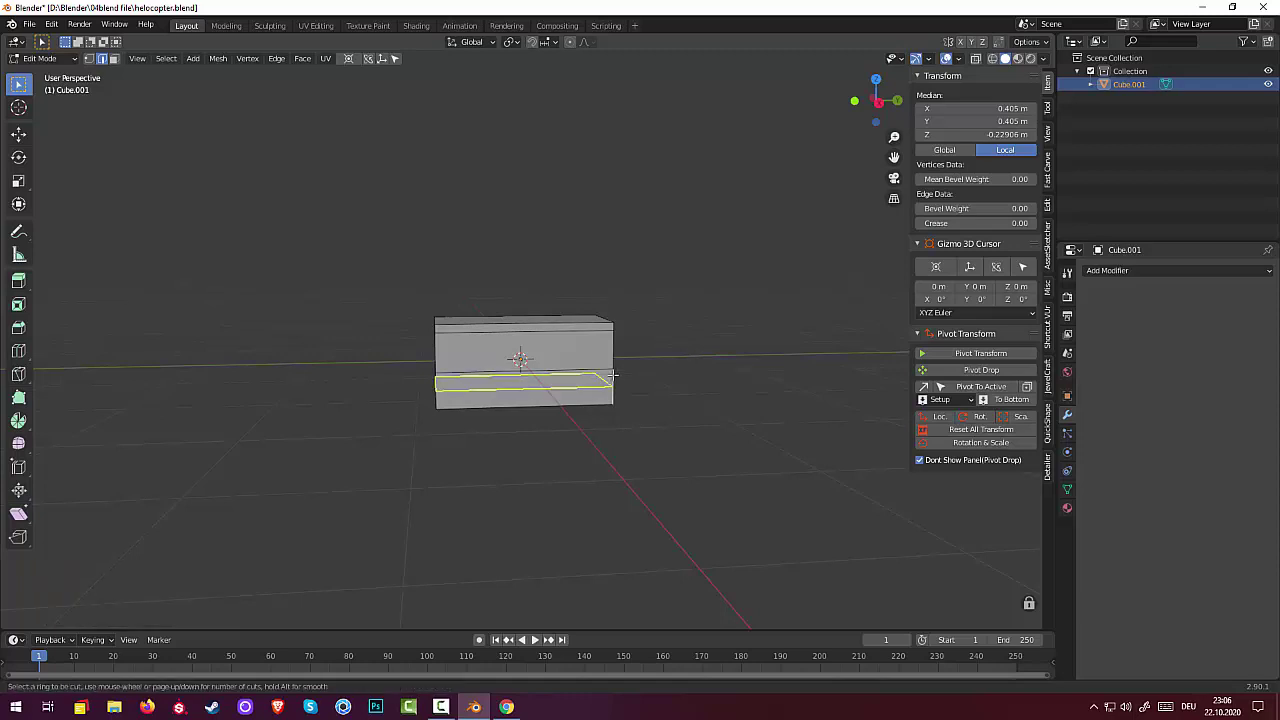
left_click(612, 377)
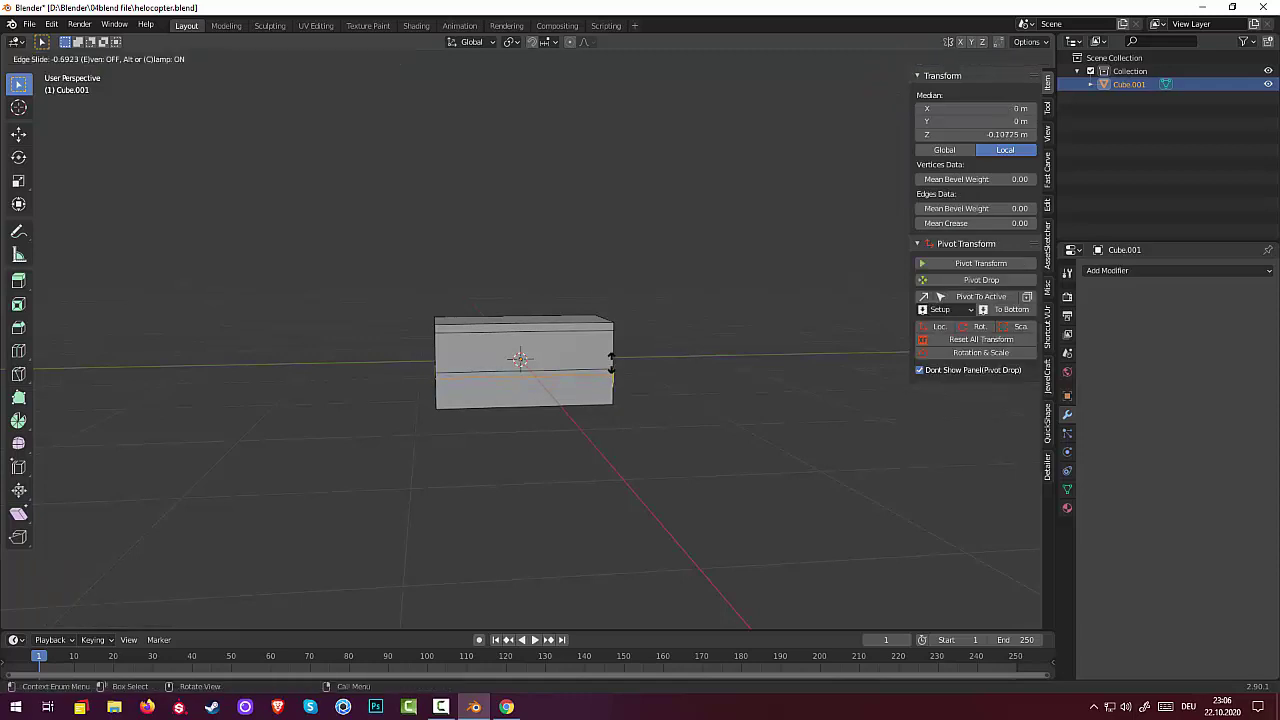
left_click(611, 362)
mouse_move(626, 360)
middle_mouse_down()
mouse_move(674, 349)
mouse_move(366, 354)
middle_mouse_up()
scroll(631, 354, "up", 2)
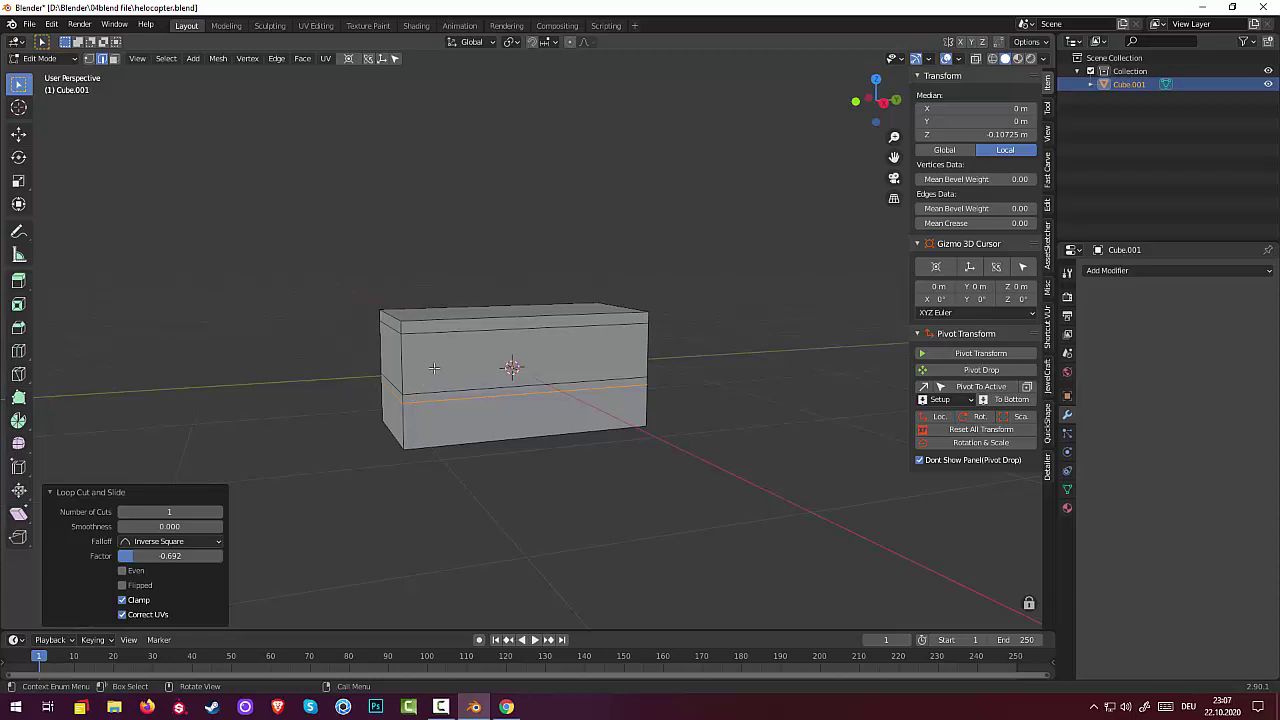
middle_click_drag(434, 368, 435, 372)
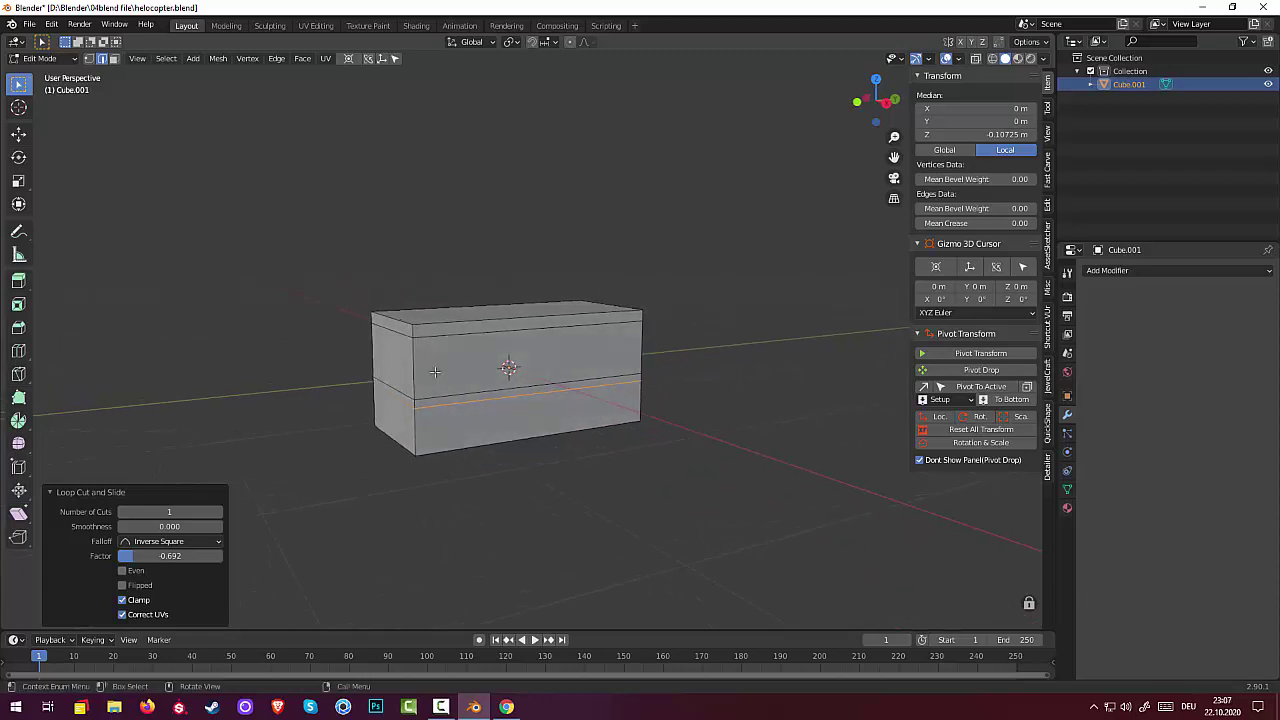
left_click(398, 375)
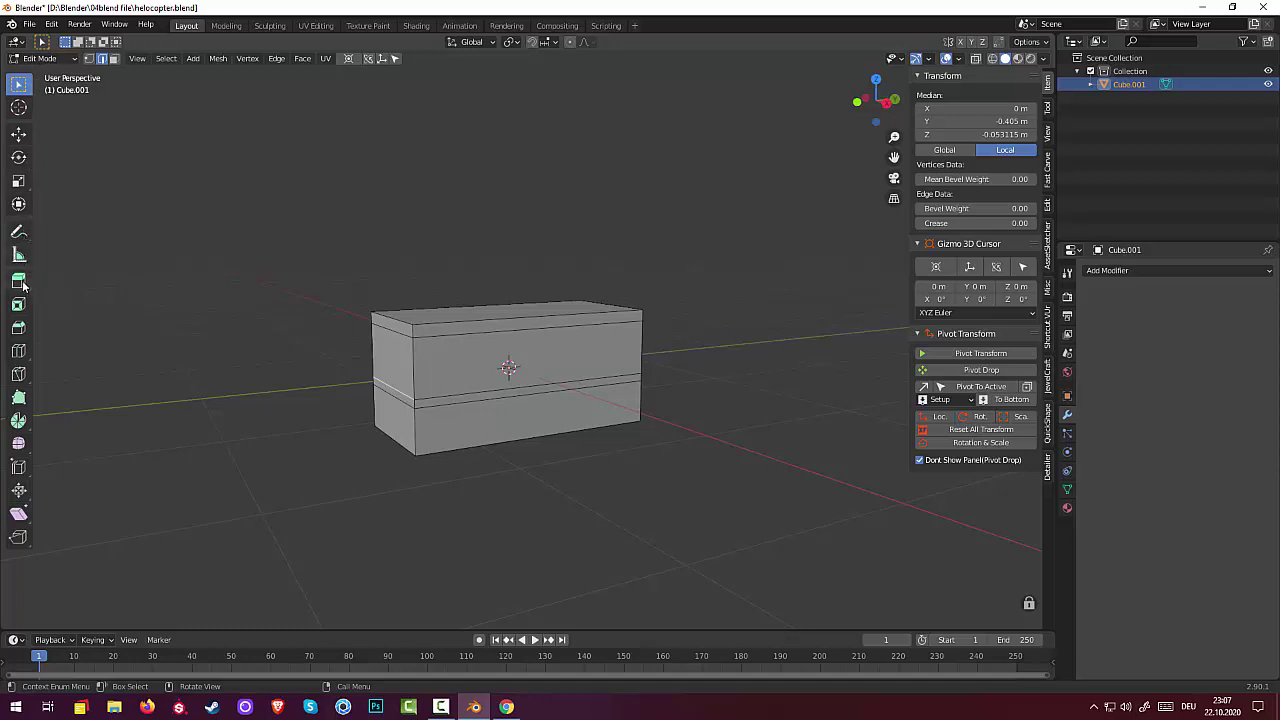
Step: Recess the box's left end face inward by -0.123 m with Extrude Manifold
left_click(24, 283)
left_click(89, 312)
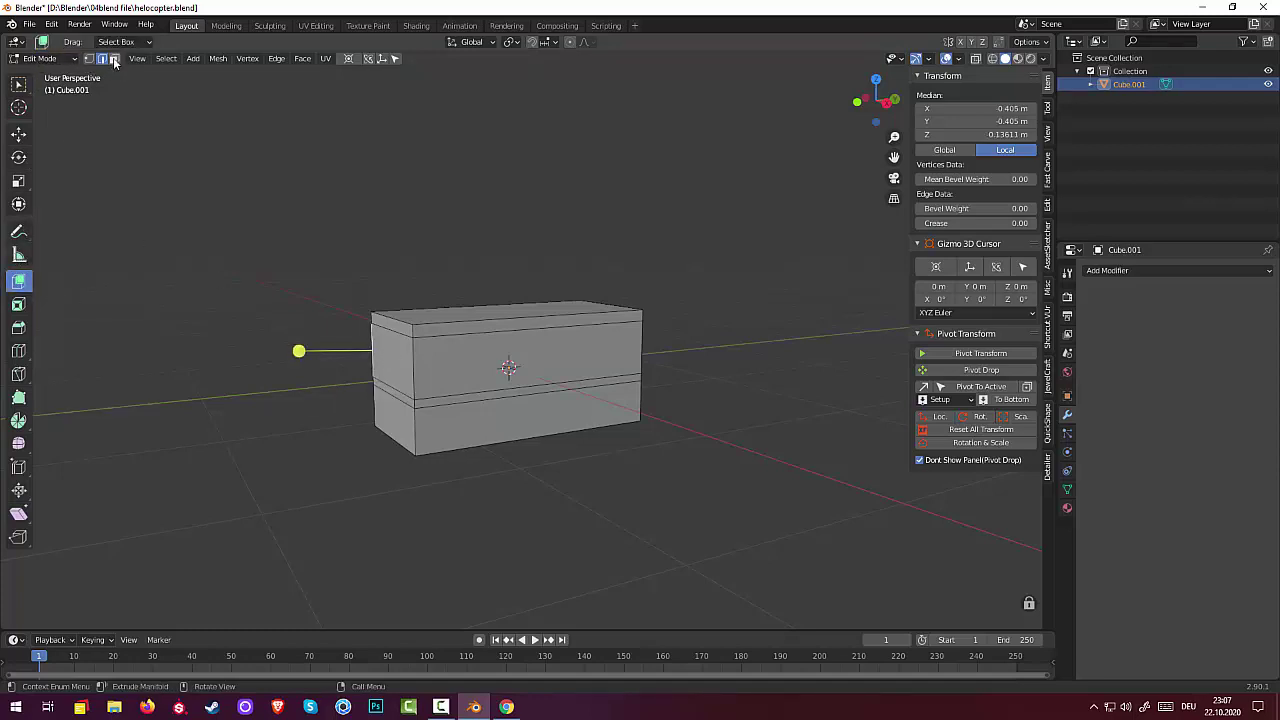
left_click(300, 306)
left_click(390, 352)
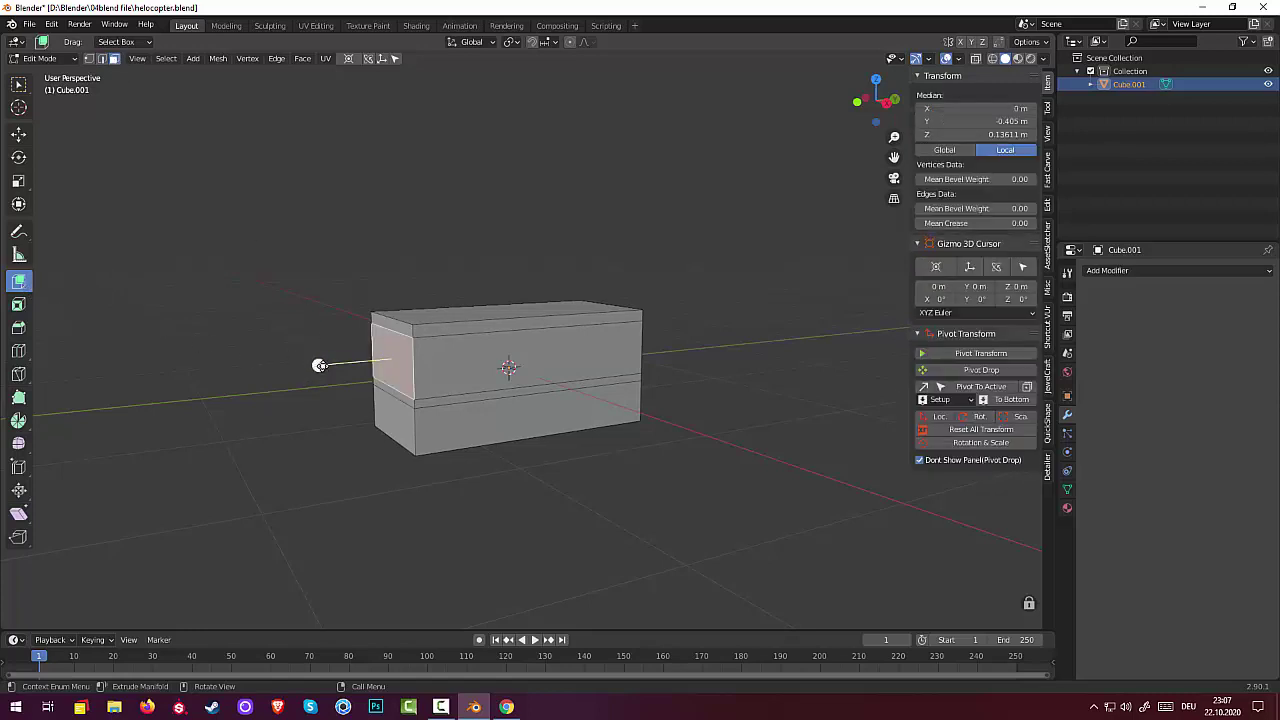
left_click_drag(317, 366, 337, 363)
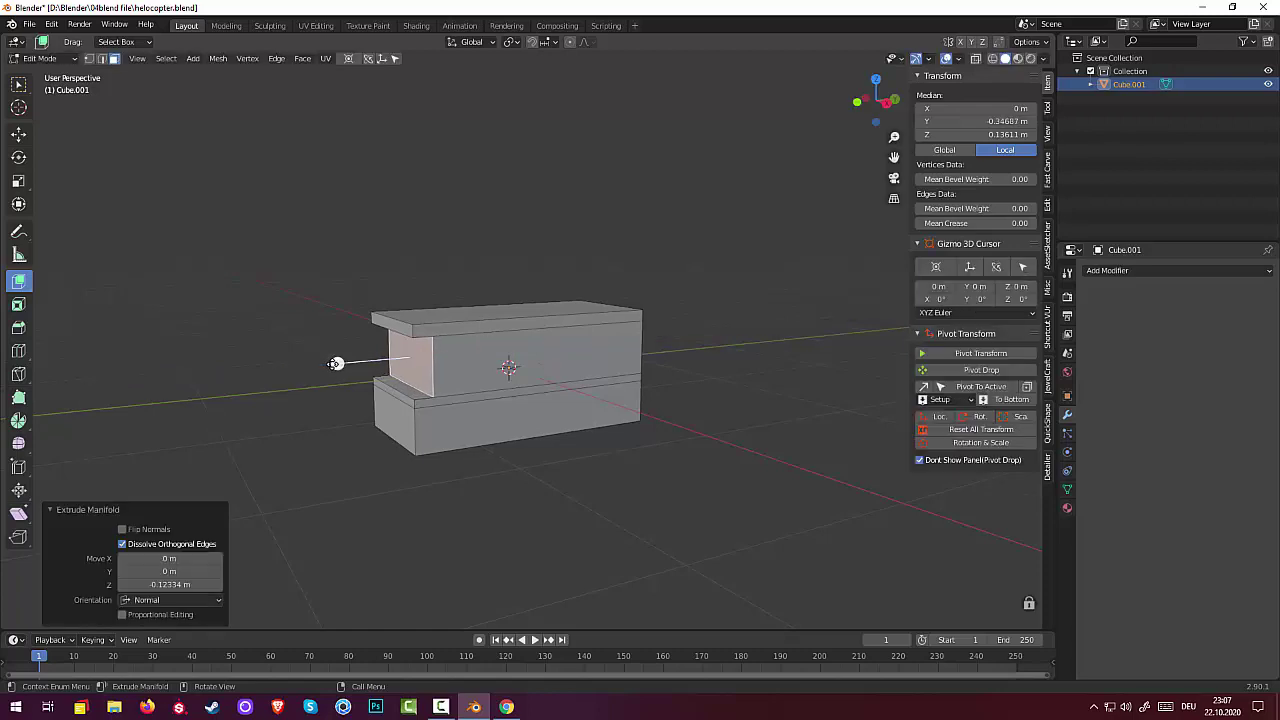
left_click(511, 500)
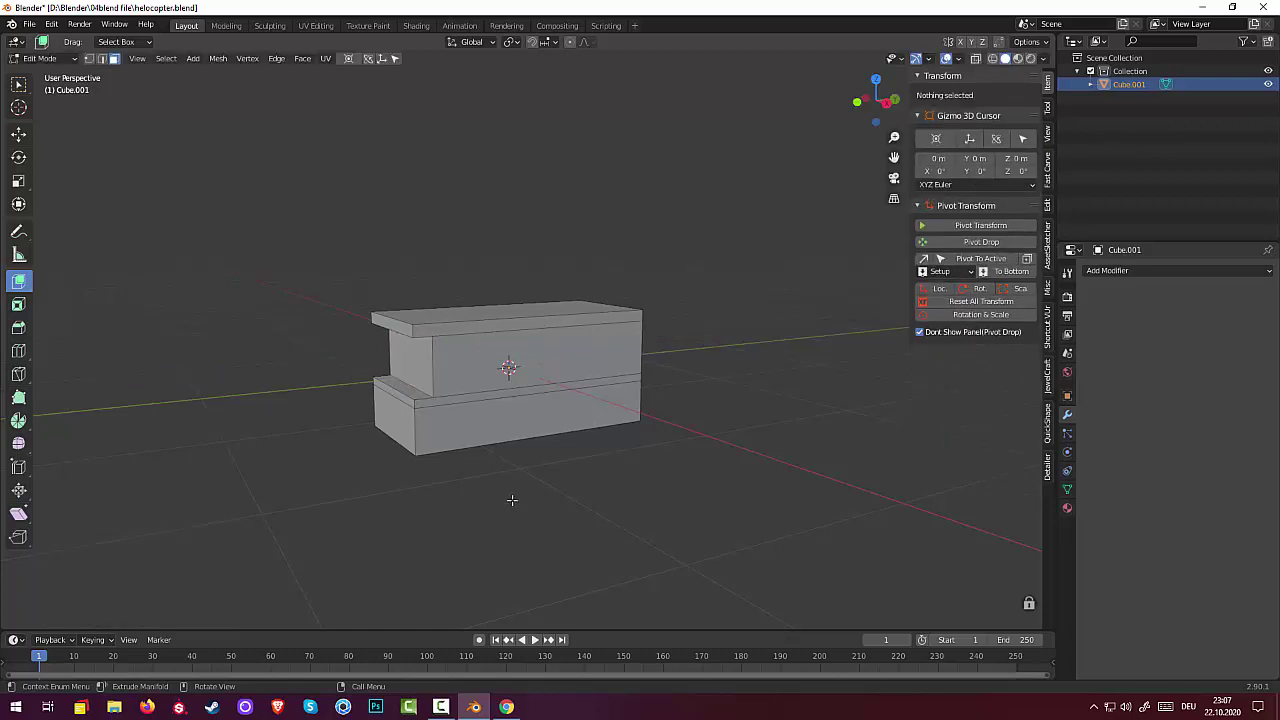
Step: Select the recess's lower front edge and start moving it along Y
left_click(414, 387)
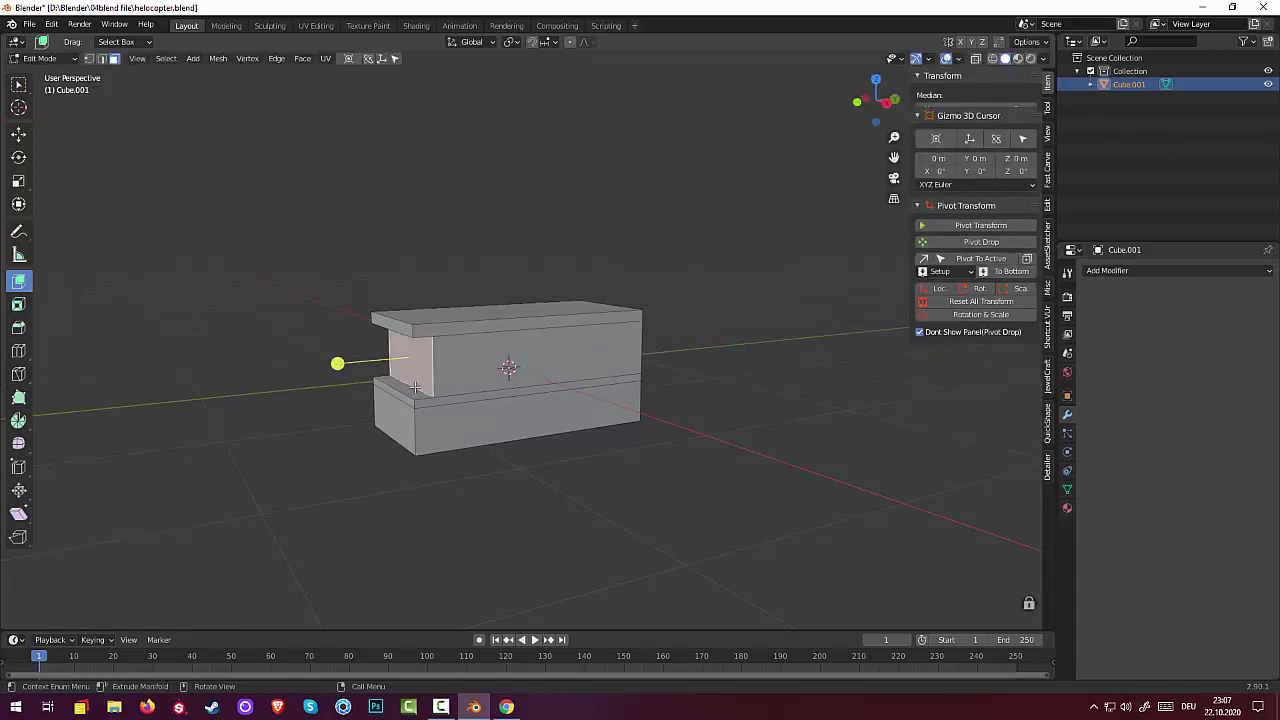
left_click(101, 58)
left_click(408, 385)
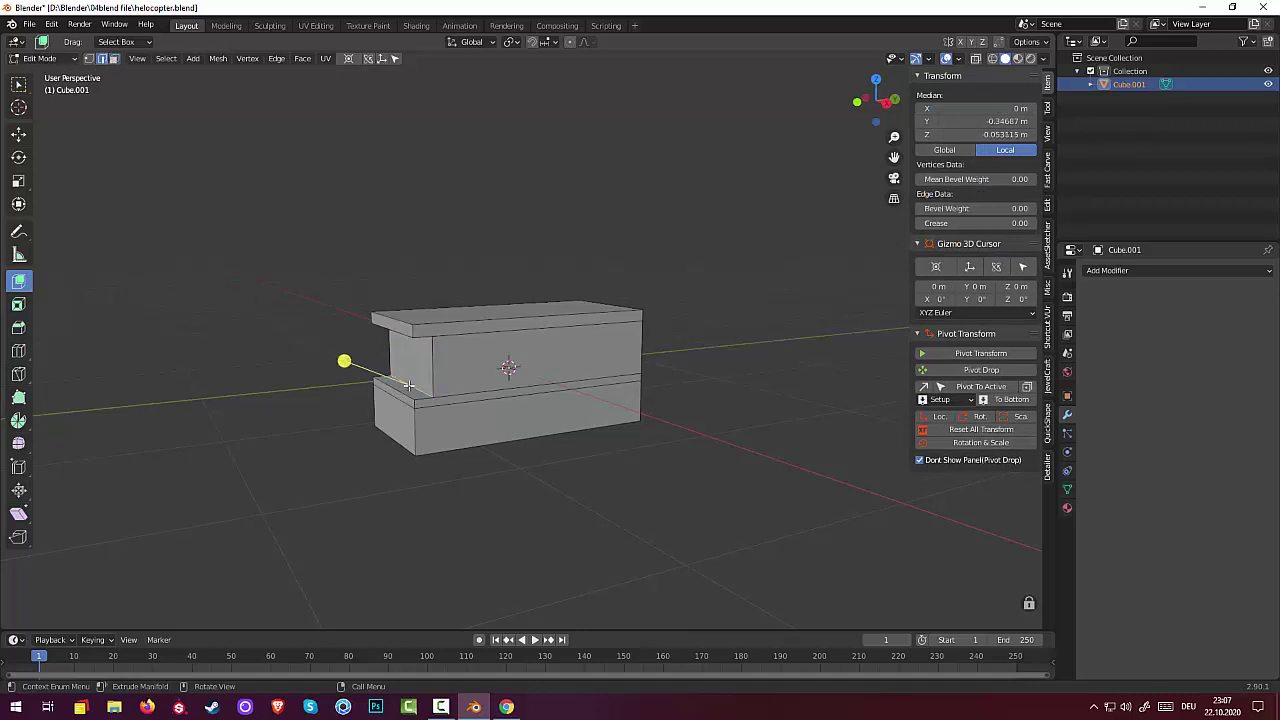
middle_click_drag(470, 436, 432, 433)
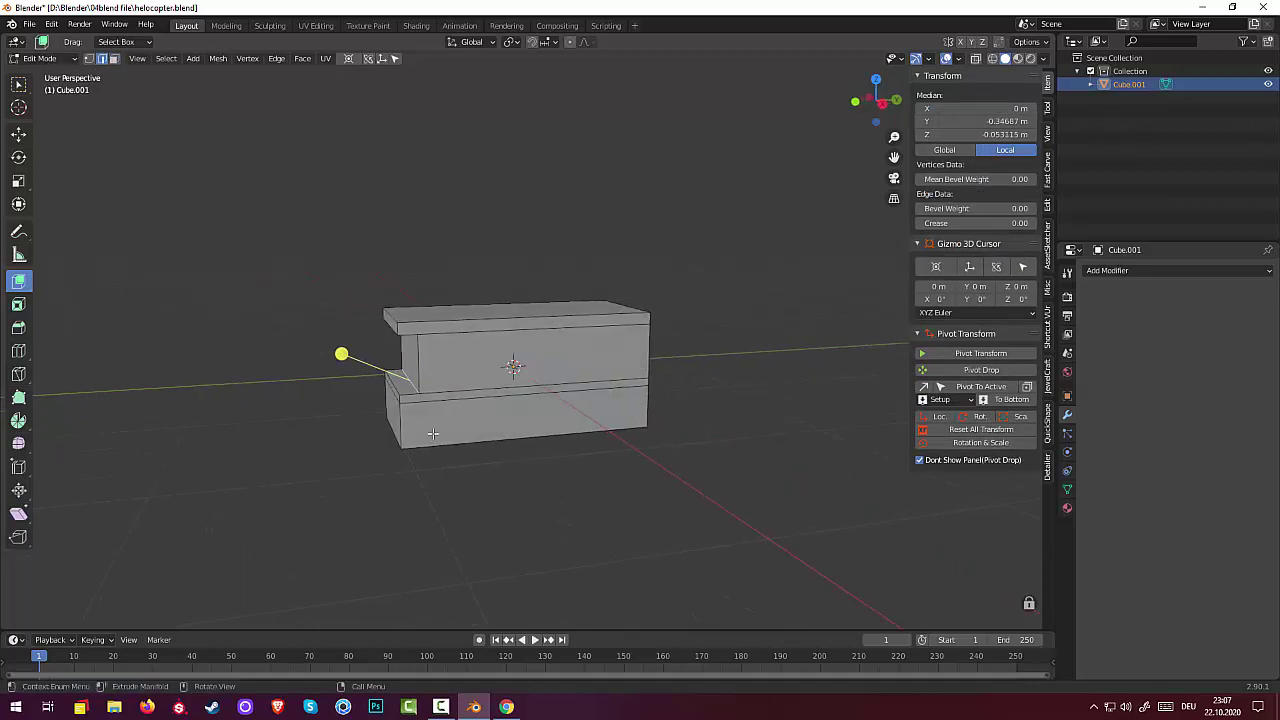
key("g")
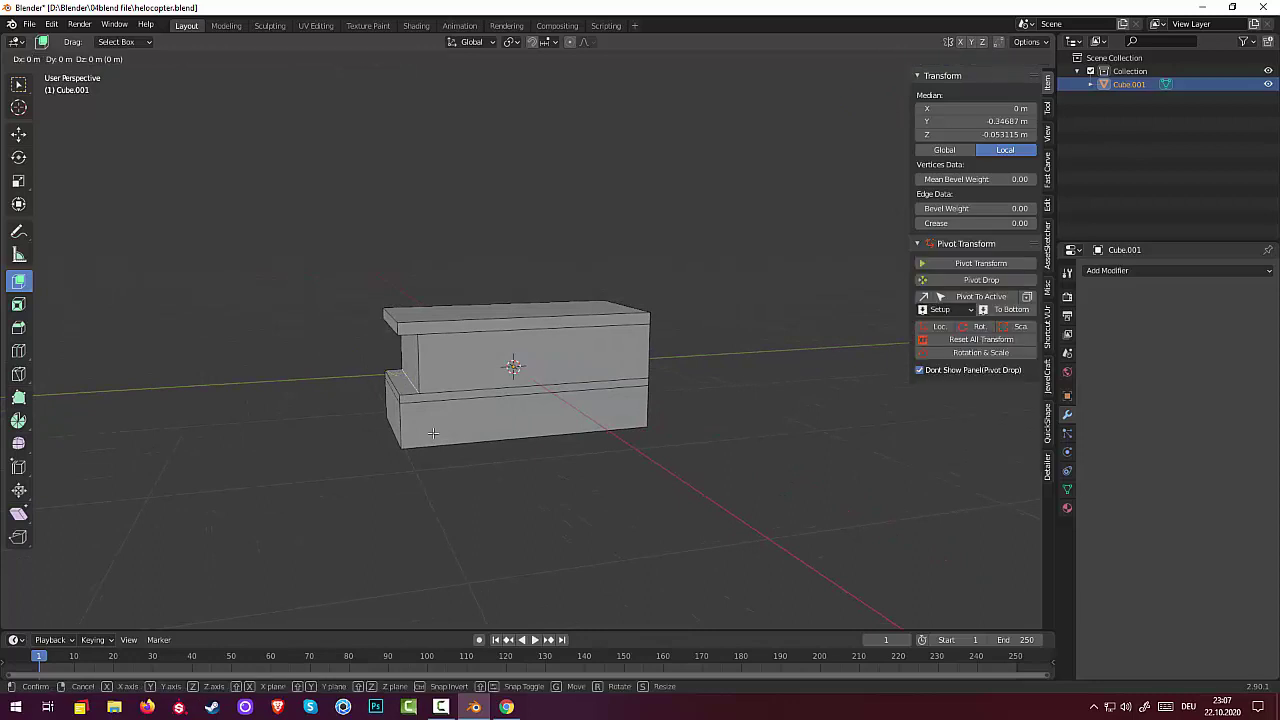
key("y")
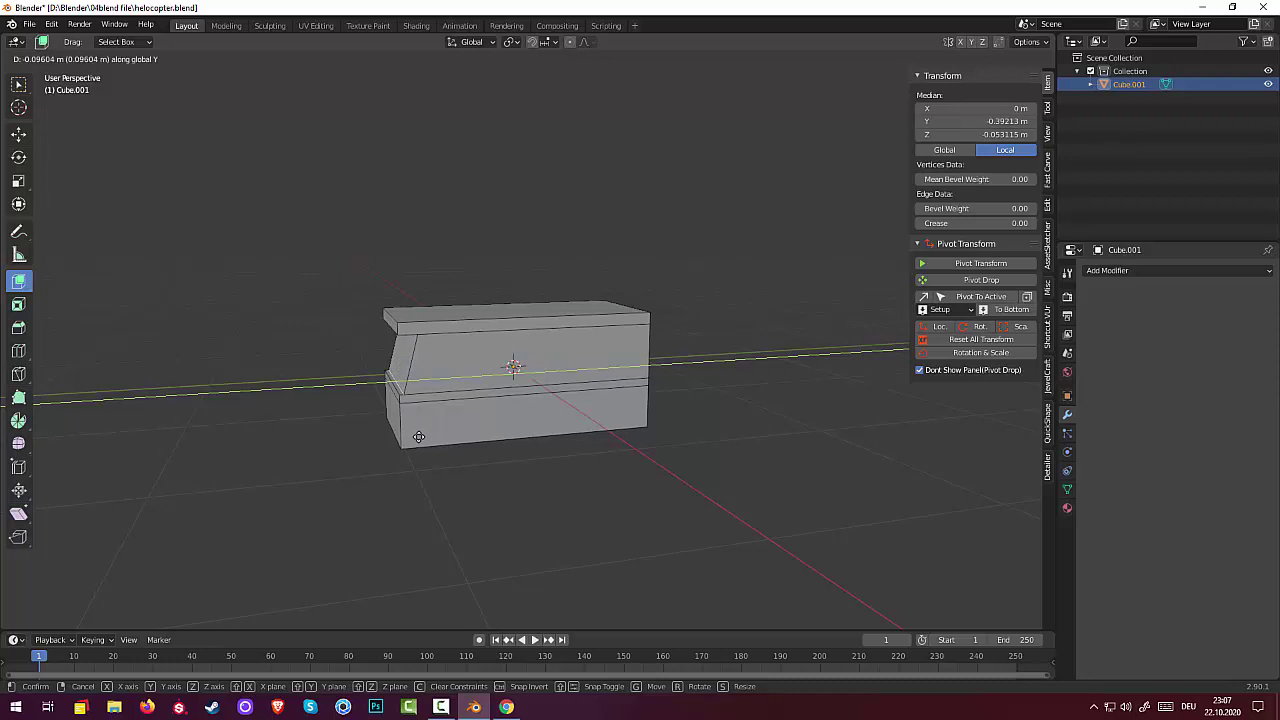
Step: Confirm the slanted edge and shift the roof's top face back along Y
left_click(419, 436)
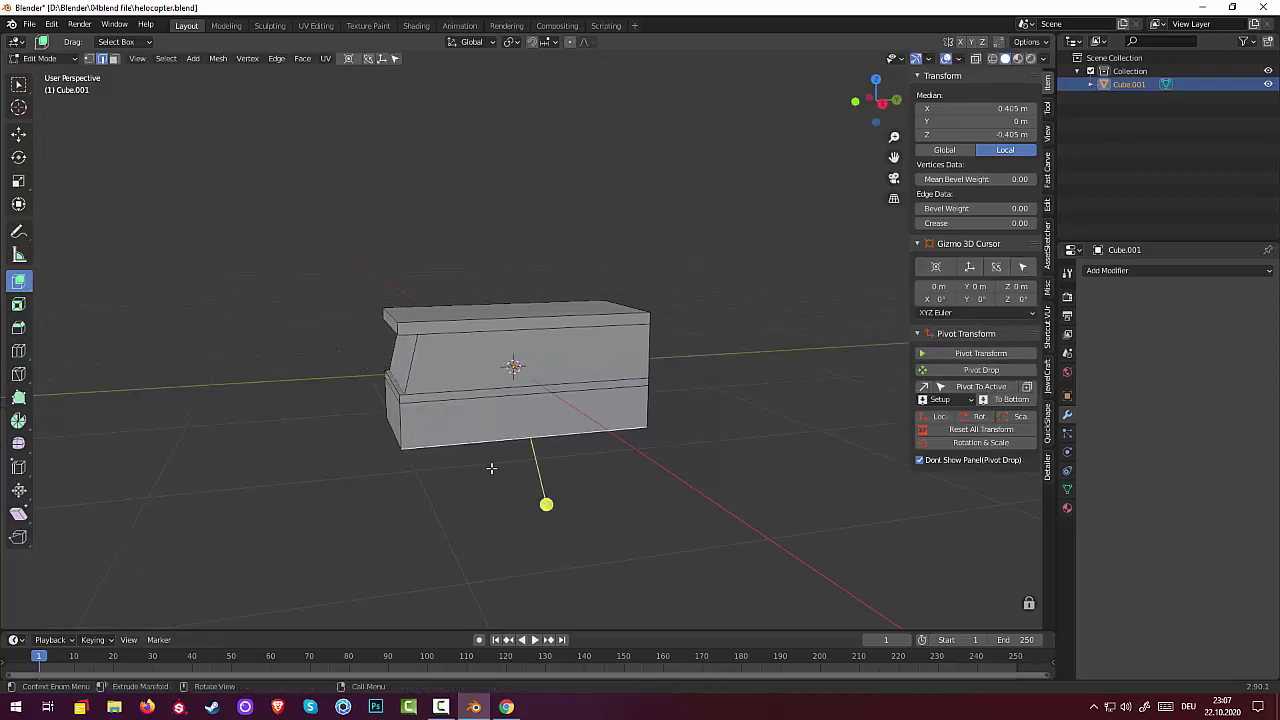
mouse_move(491, 466)
middle_mouse_down()
mouse_move(557, 476)
mouse_move(426, 362)
middle_mouse_up()
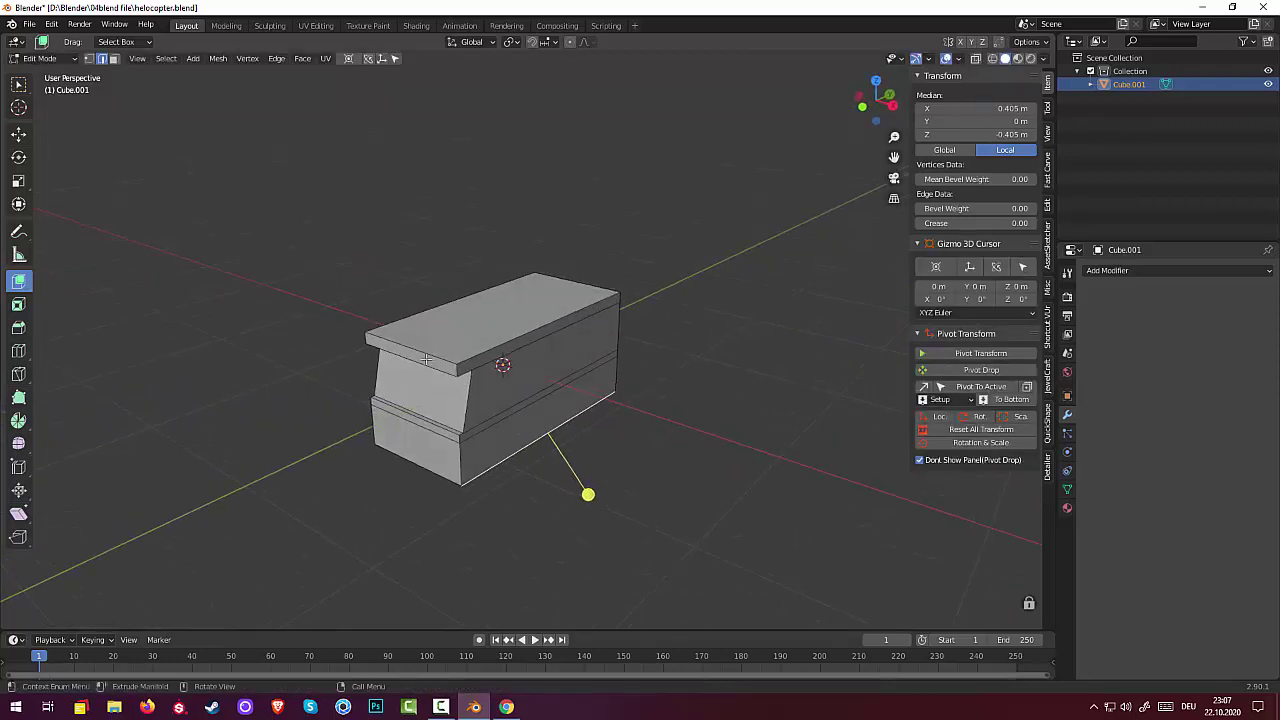
left_click(426, 360)
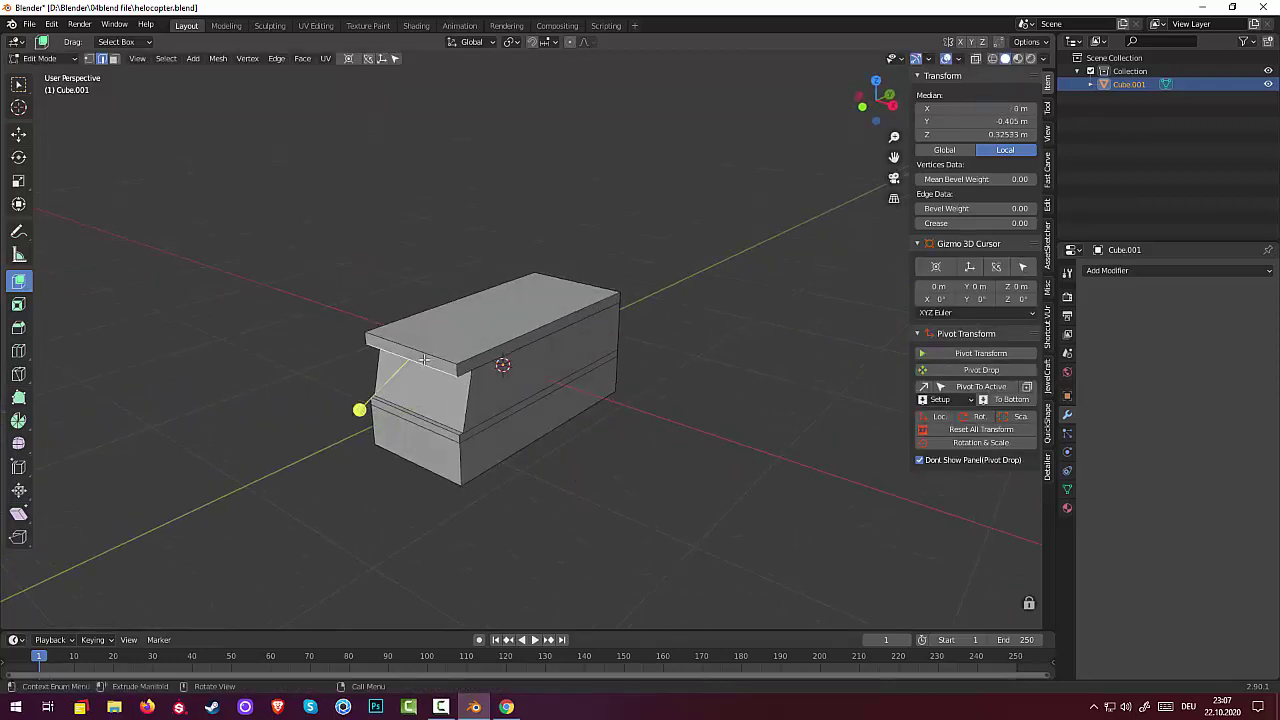
left_click(114, 59)
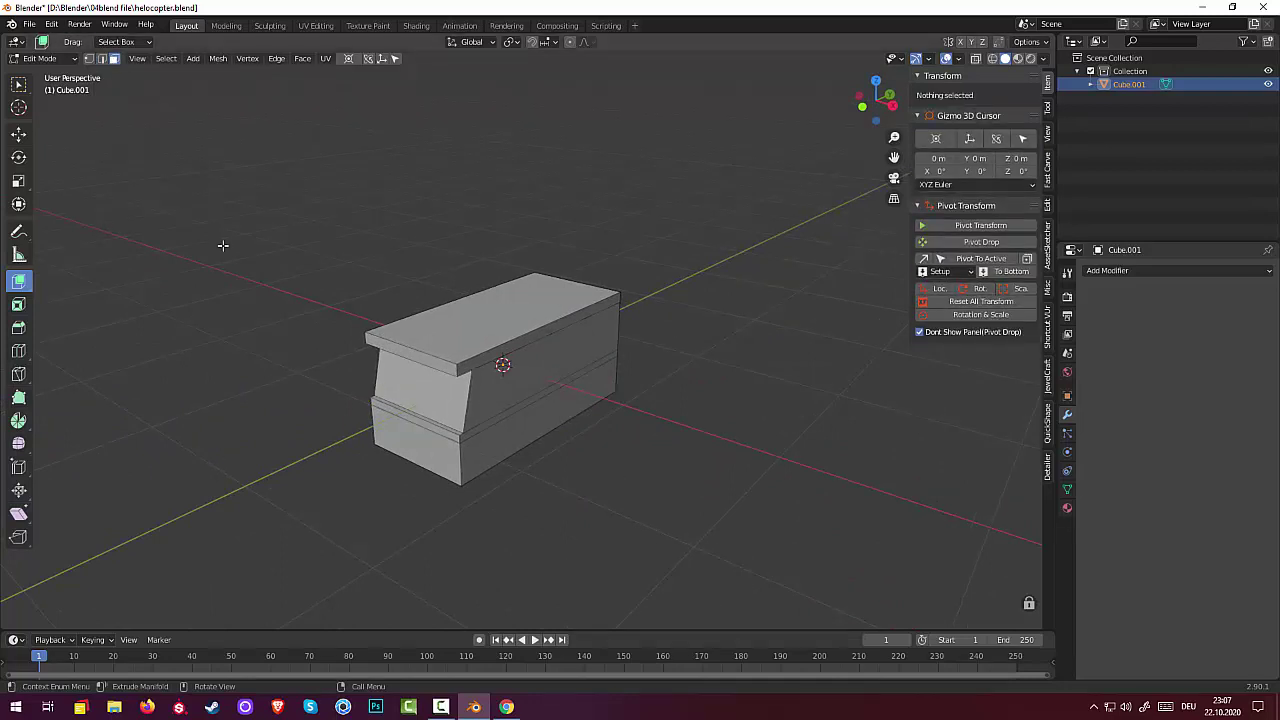
left_click(411, 354)
middle_click_drag(411, 354, 404, 368)
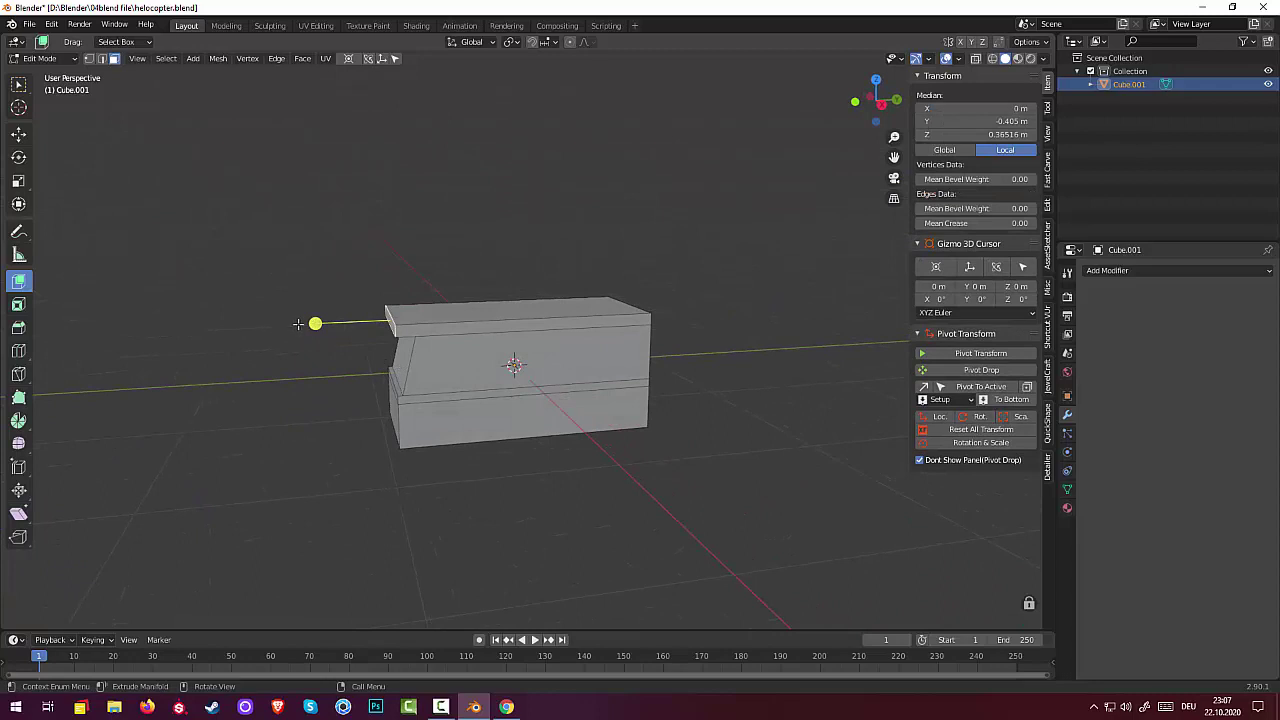
key("g")
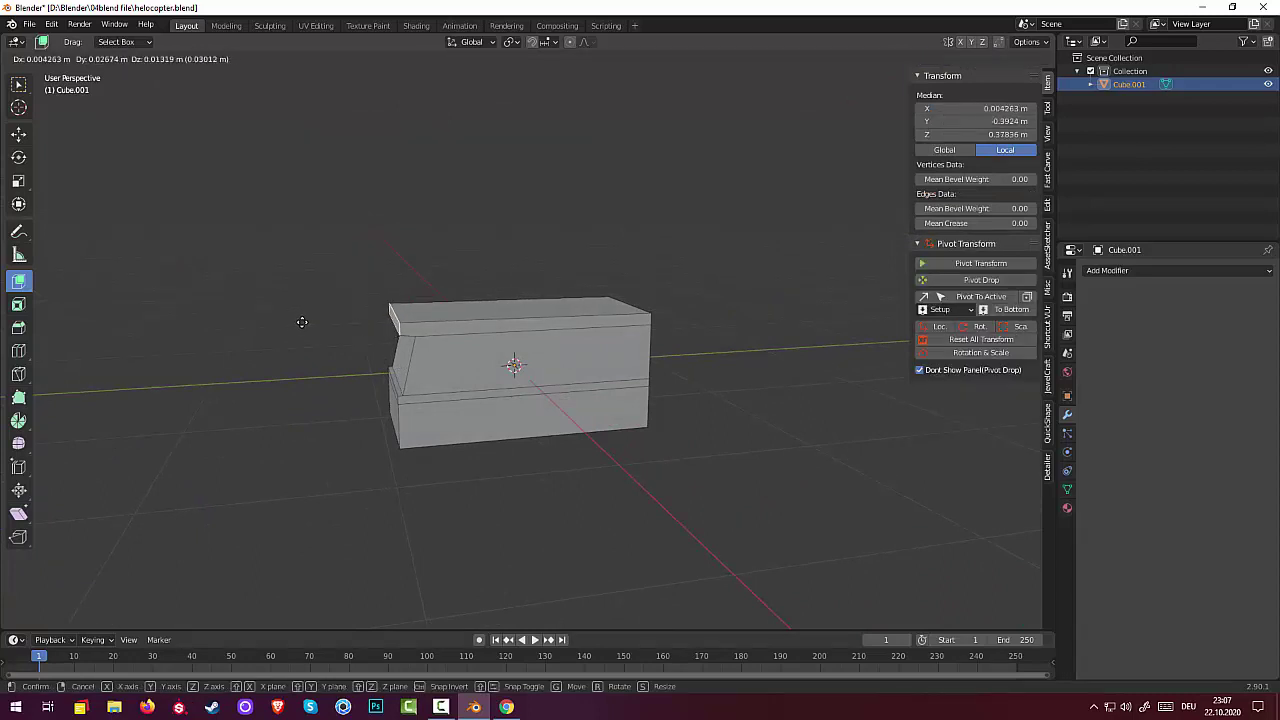
key("y")
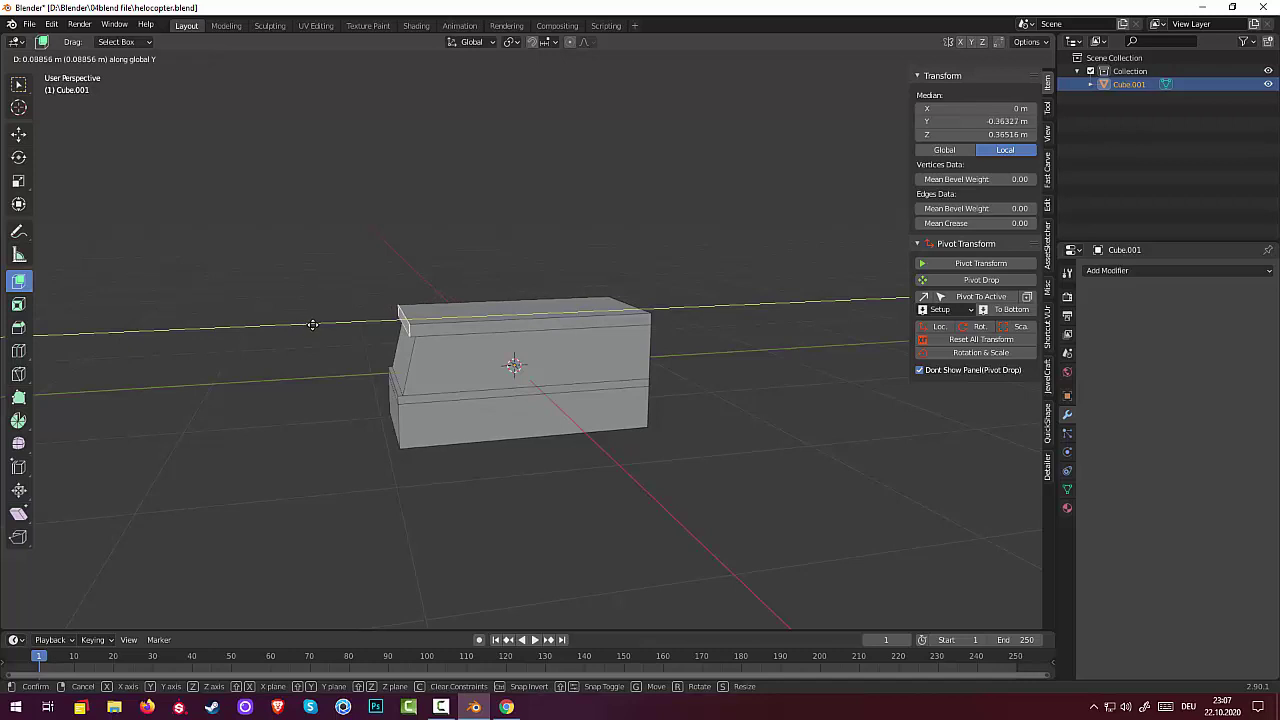
left_click(312, 326)
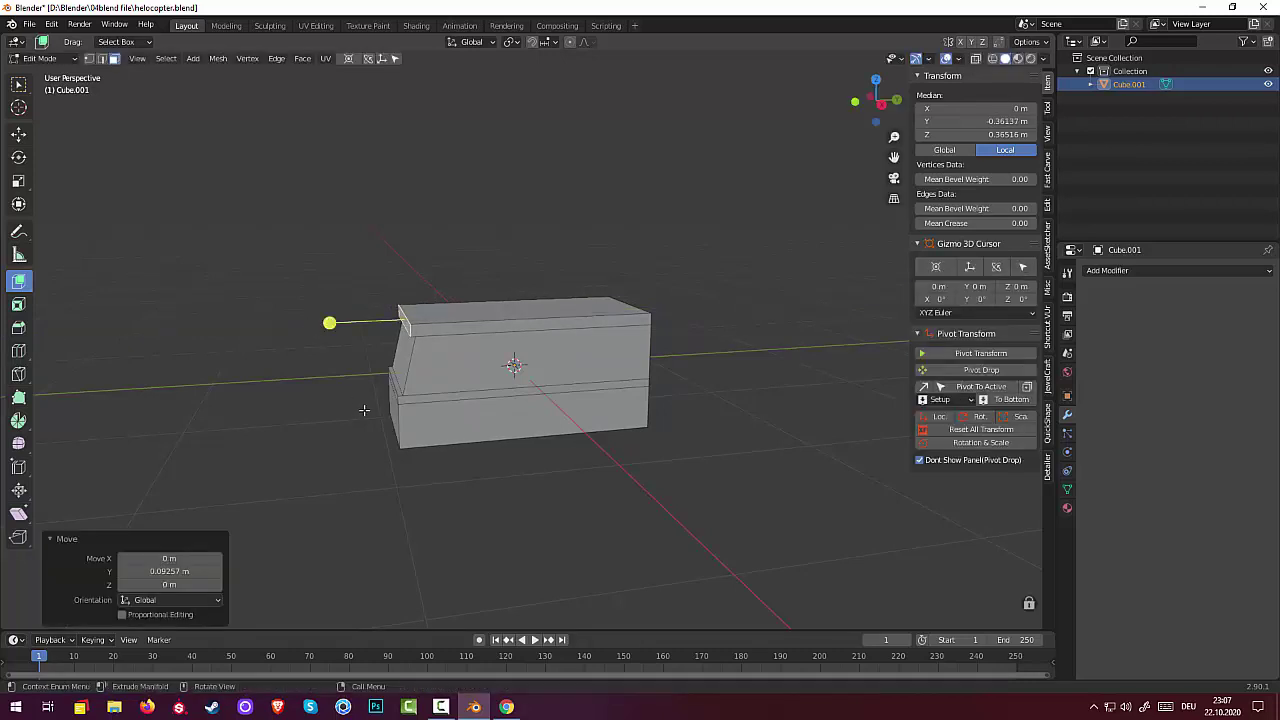
Step: Select the top edge loop, abandon a loop cut, and switch to Right Orthographic view
middle_click_drag(394, 427, 440, 419)
left_click(440, 419, "alt")
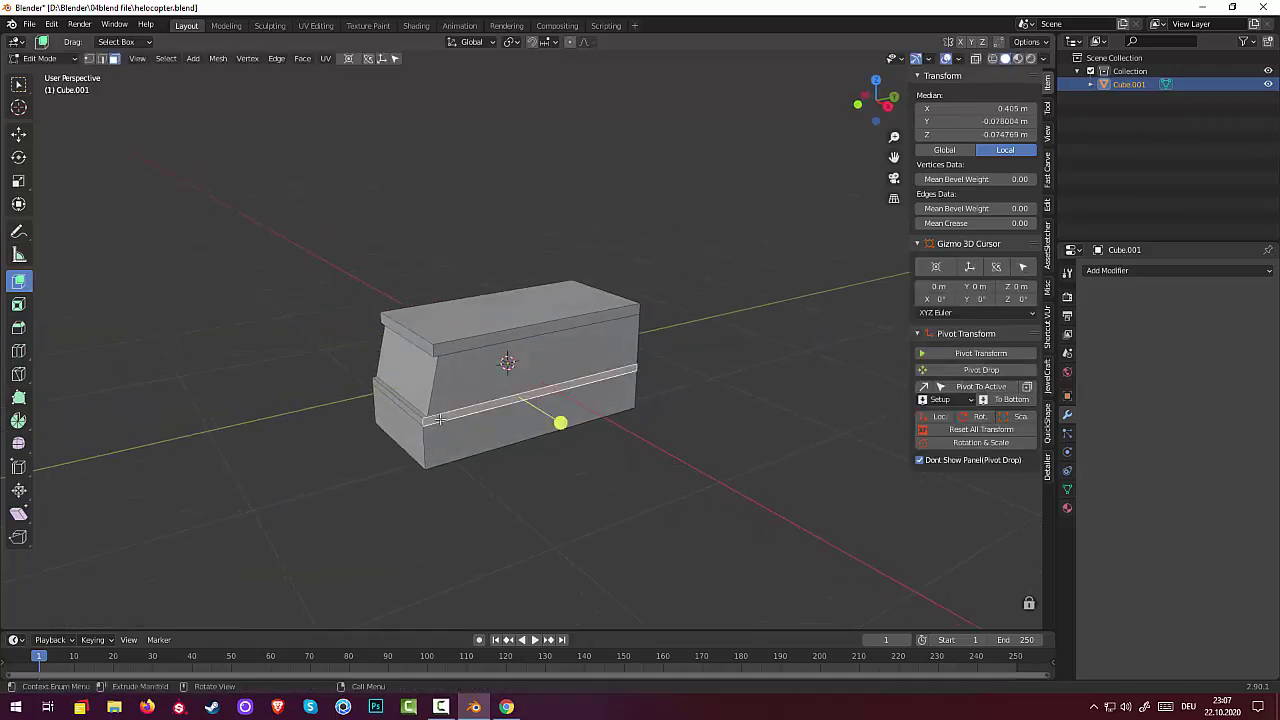
middle_click_drag(522, 466, 453, 443)
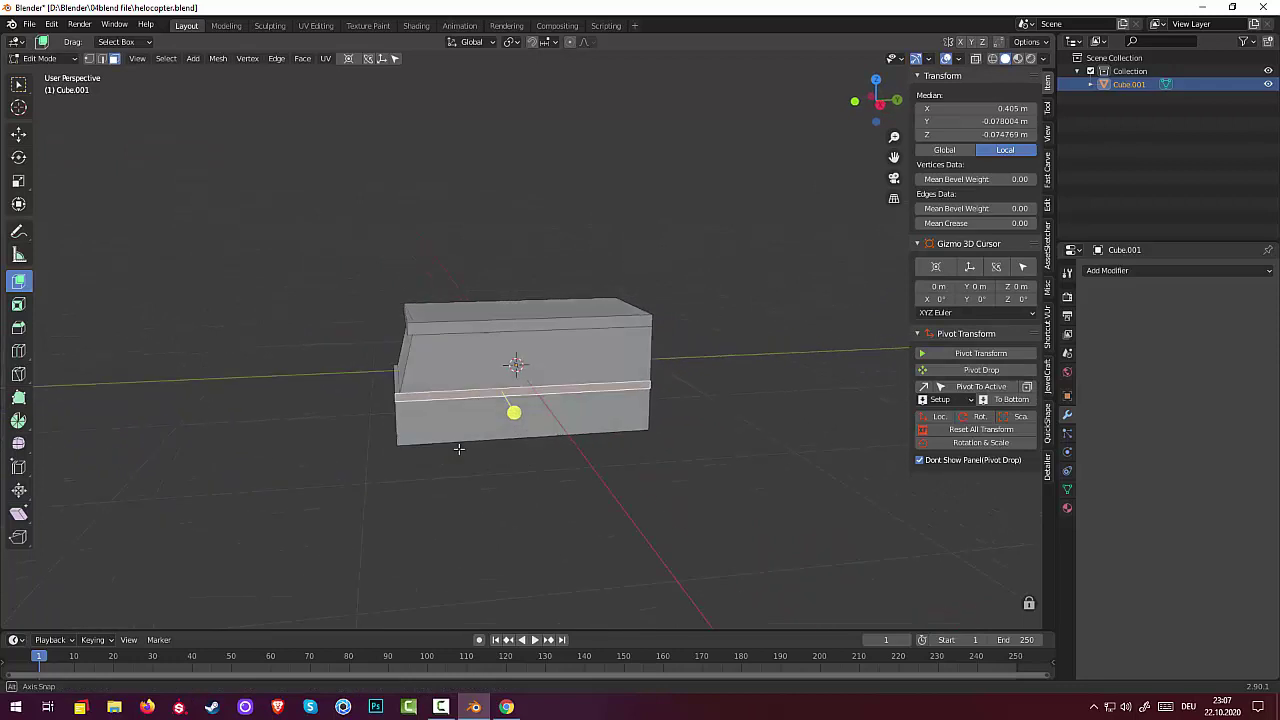
left_click(485, 322, "alt")
key("ctrl+r")
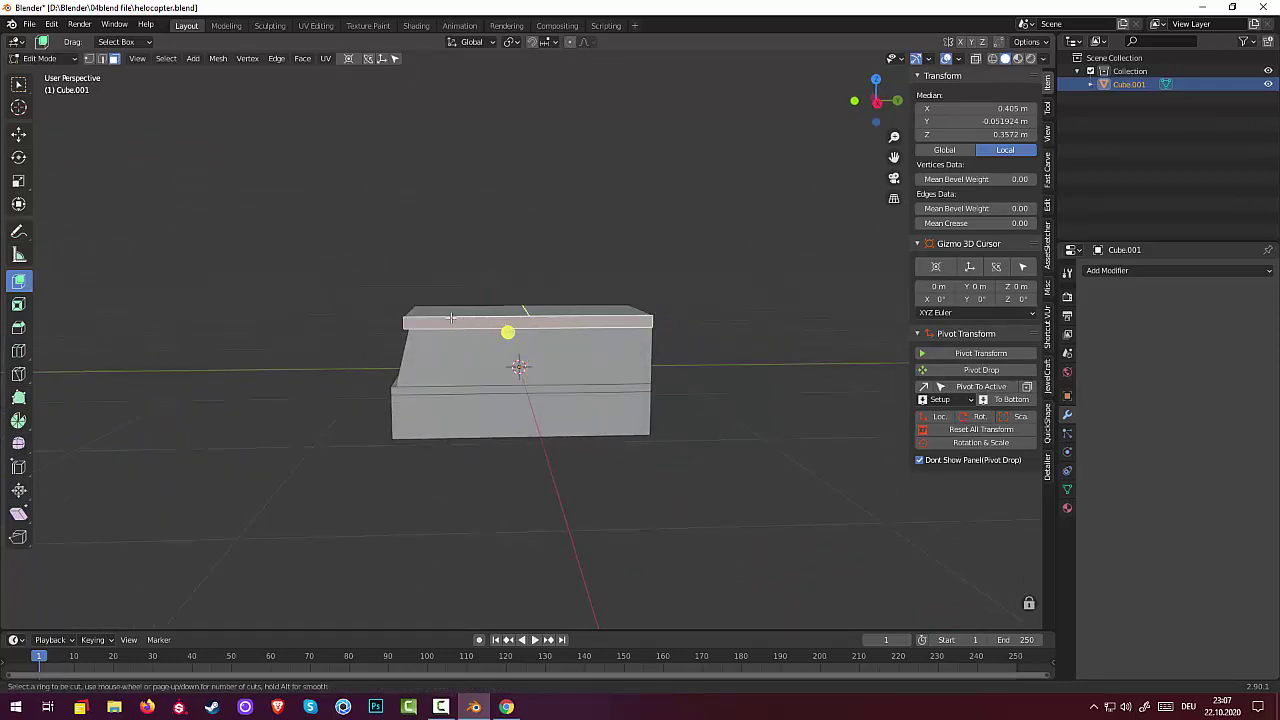
right_click(498, 467)
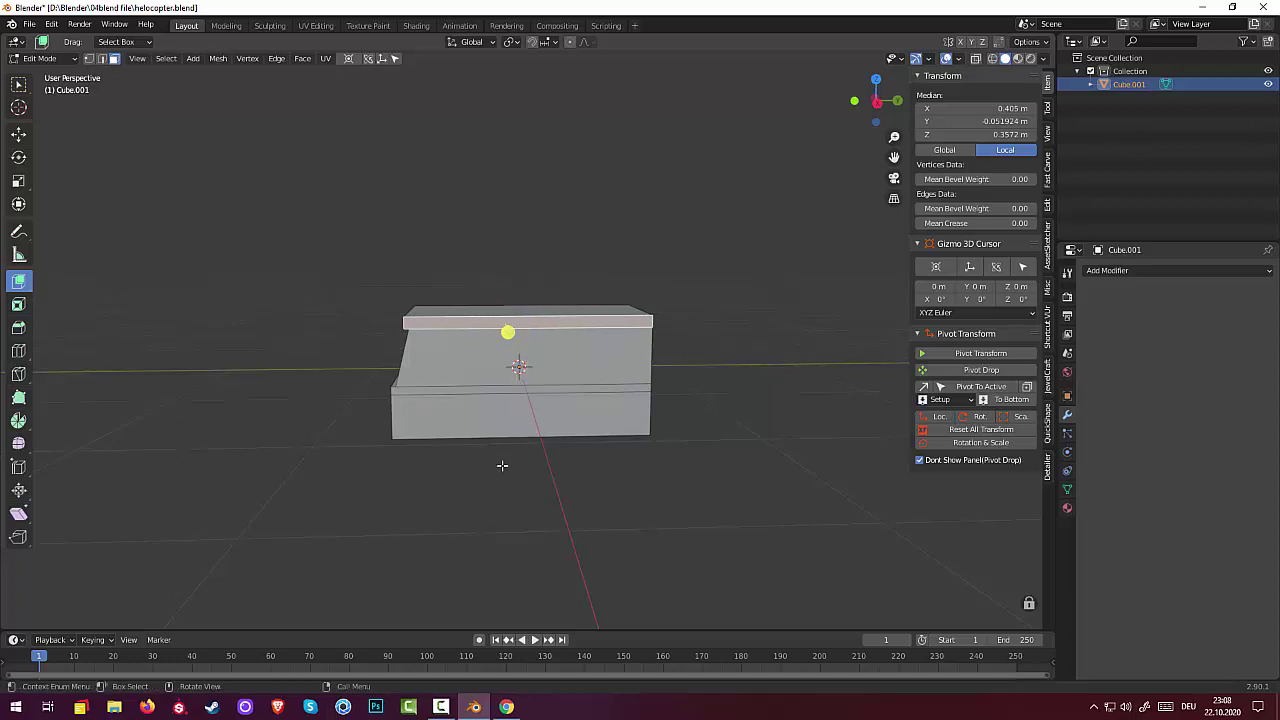
mouse_move(502, 465)
middle_mouse_down()
mouse_move(469, 454)
mouse_move(502, 428)
mouse_move(544, 456)
mouse_move(429, 430)
middle_mouse_up()
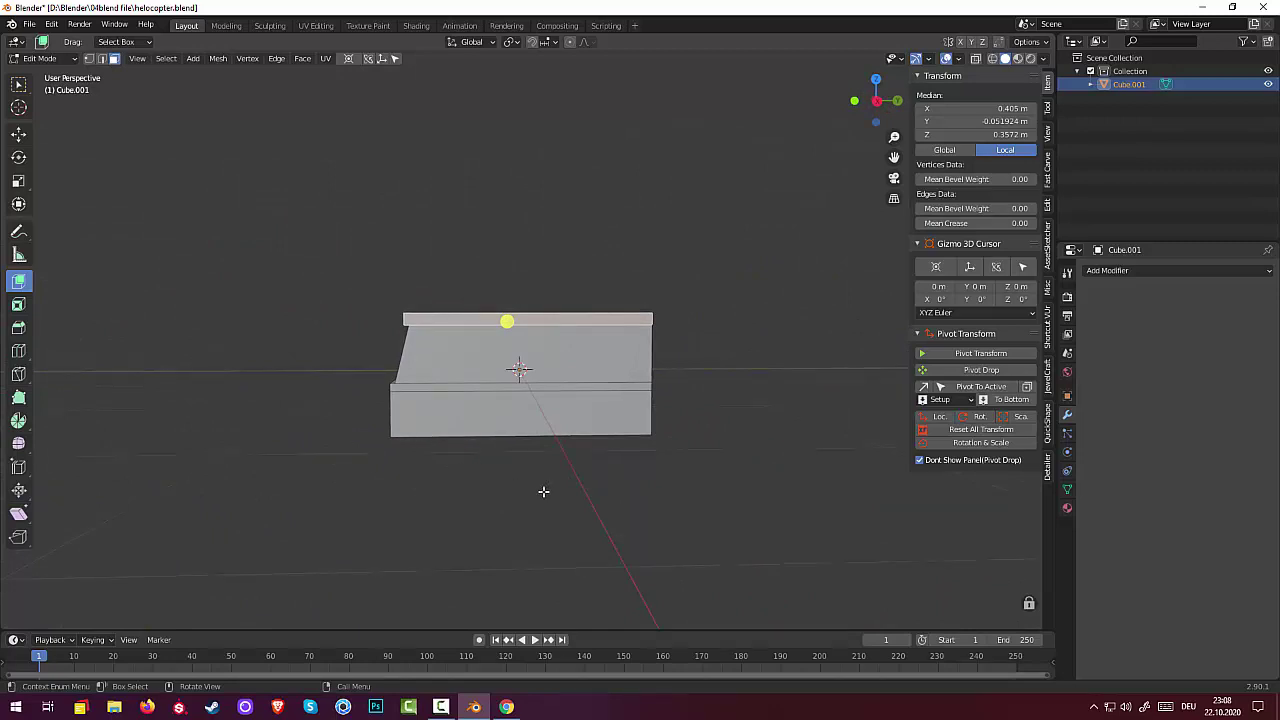
key("KP_3")
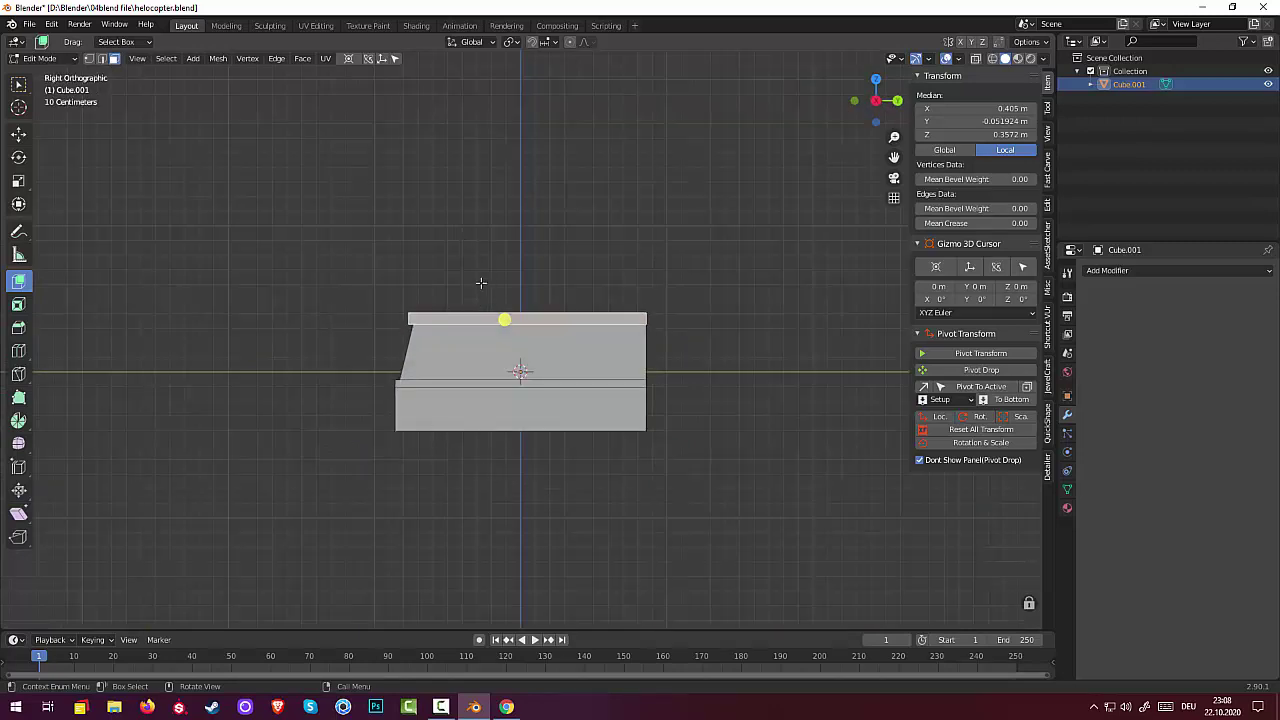
Step: Bisect the whole mesh with a vertical cut at plane point Y 0.196 m
left_click(46, 60)
left_click(44, 88)
left_click(524, 360)
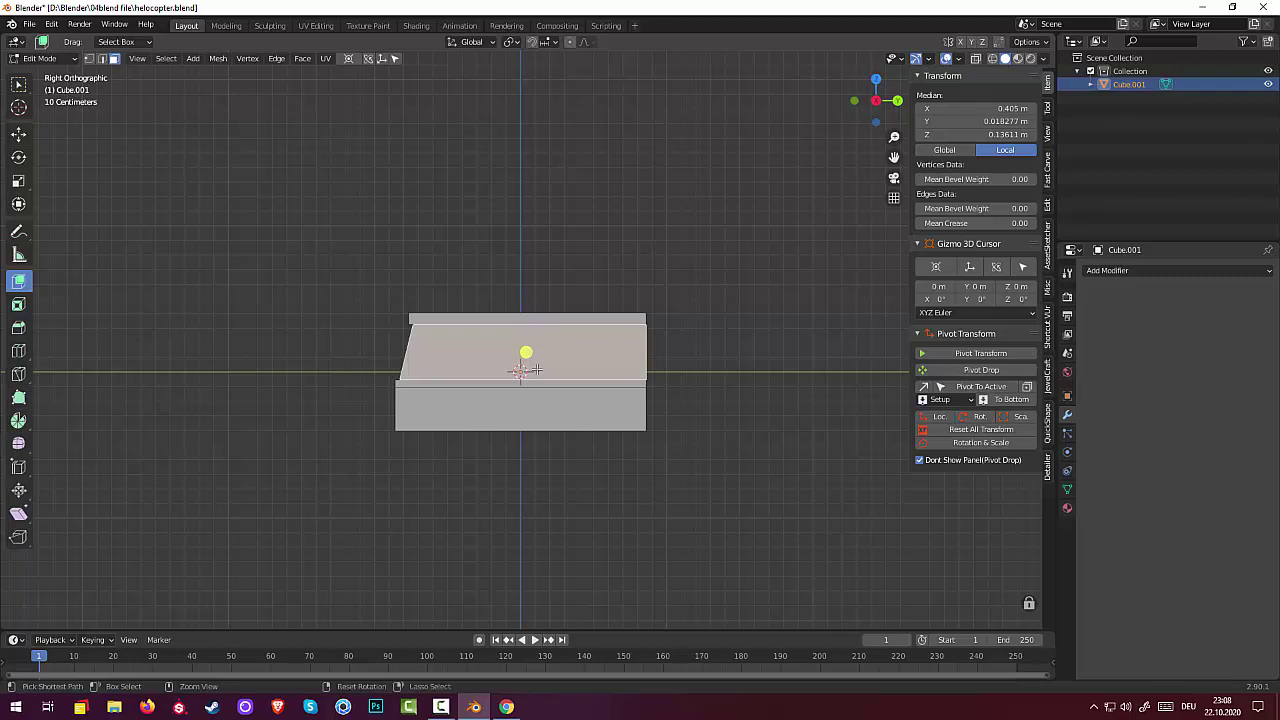
key("ctrl+l")
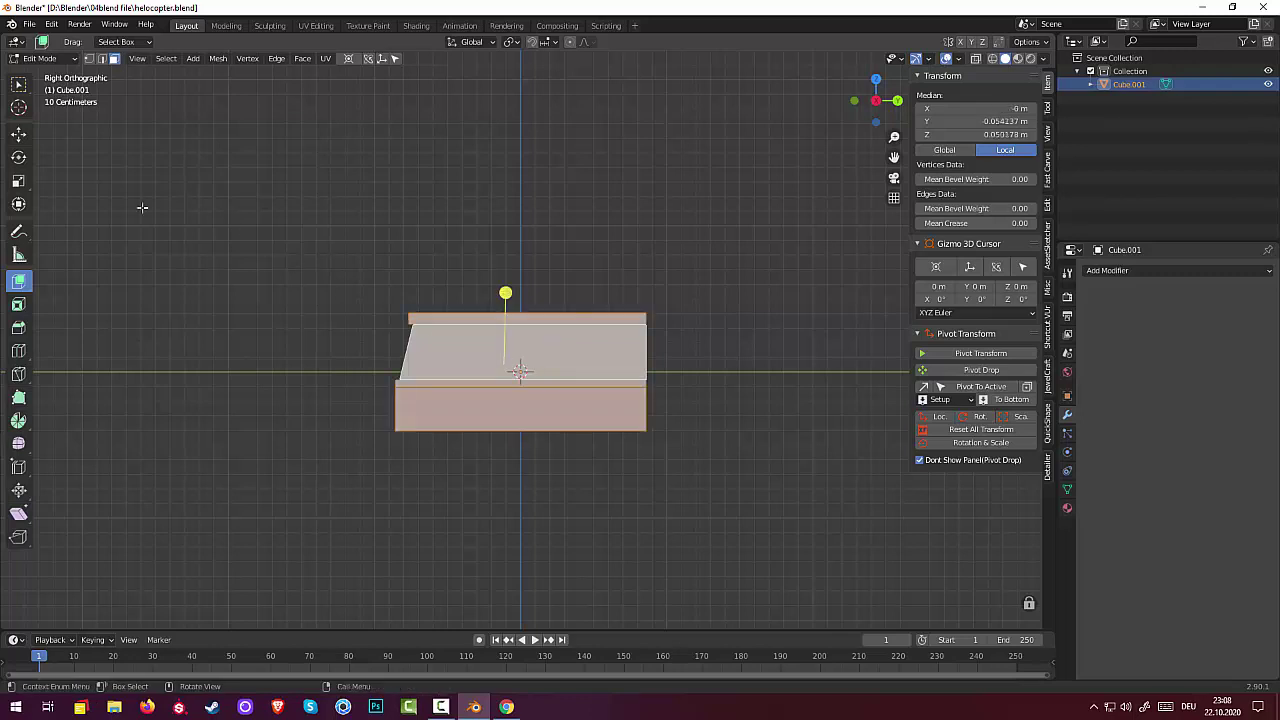
left_click(20, 374)
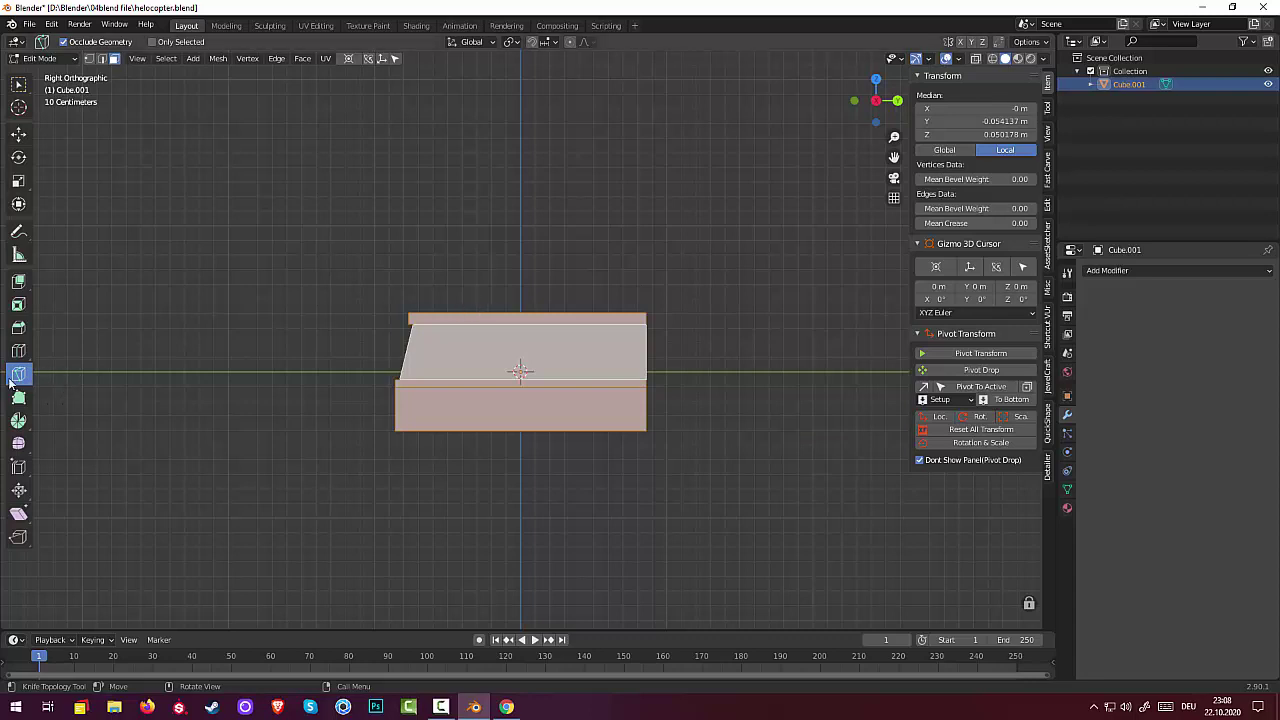
left_click_drag(20, 378, 64, 406)
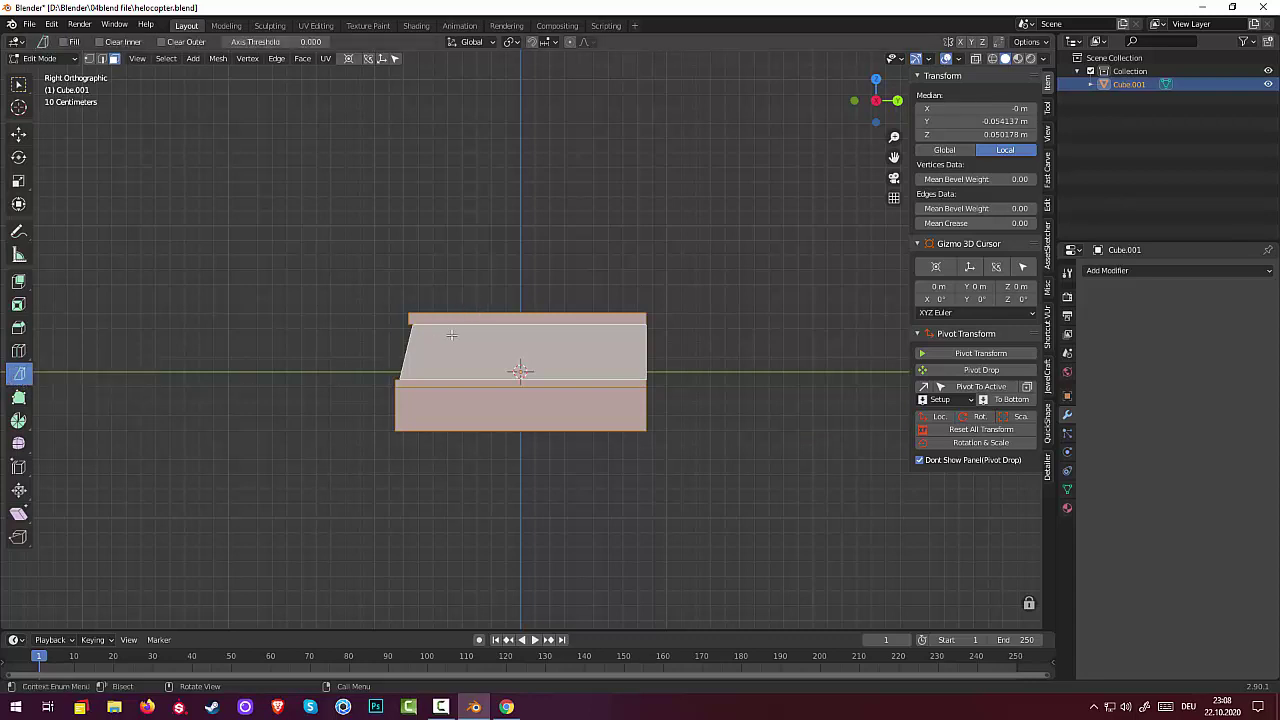
left_click_drag(478, 306, 478, 503)
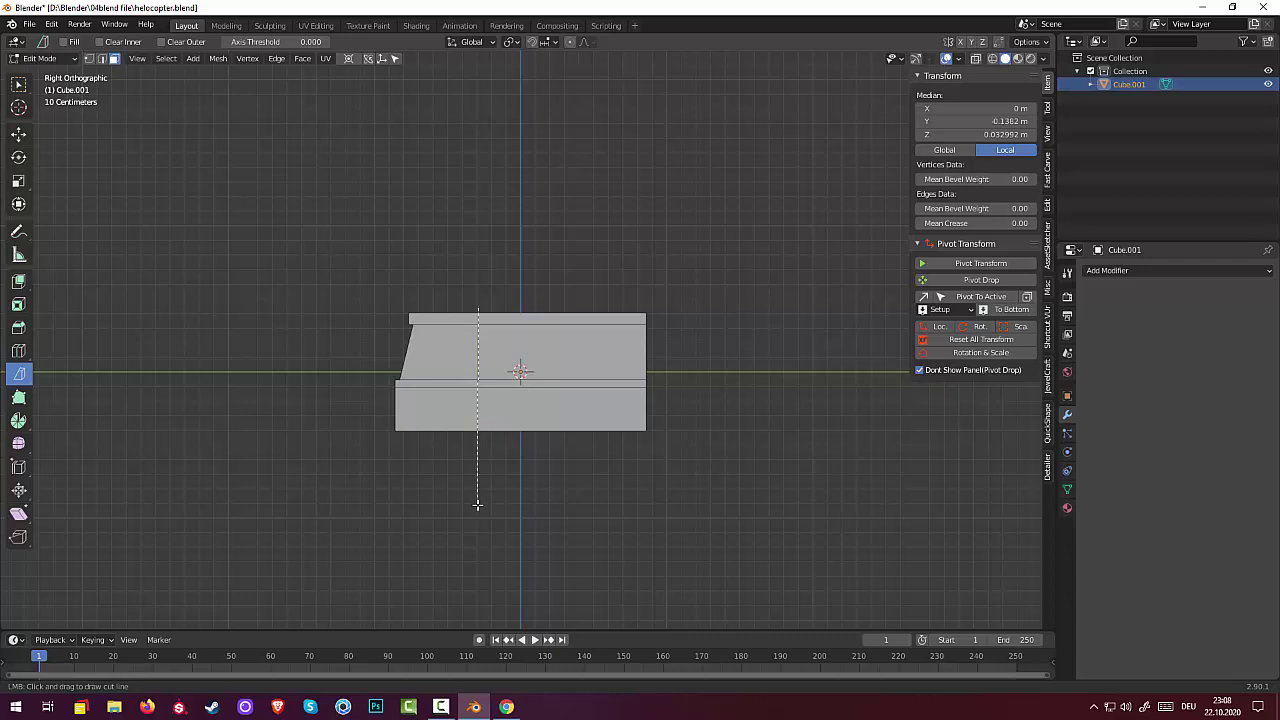
key("alt+a")
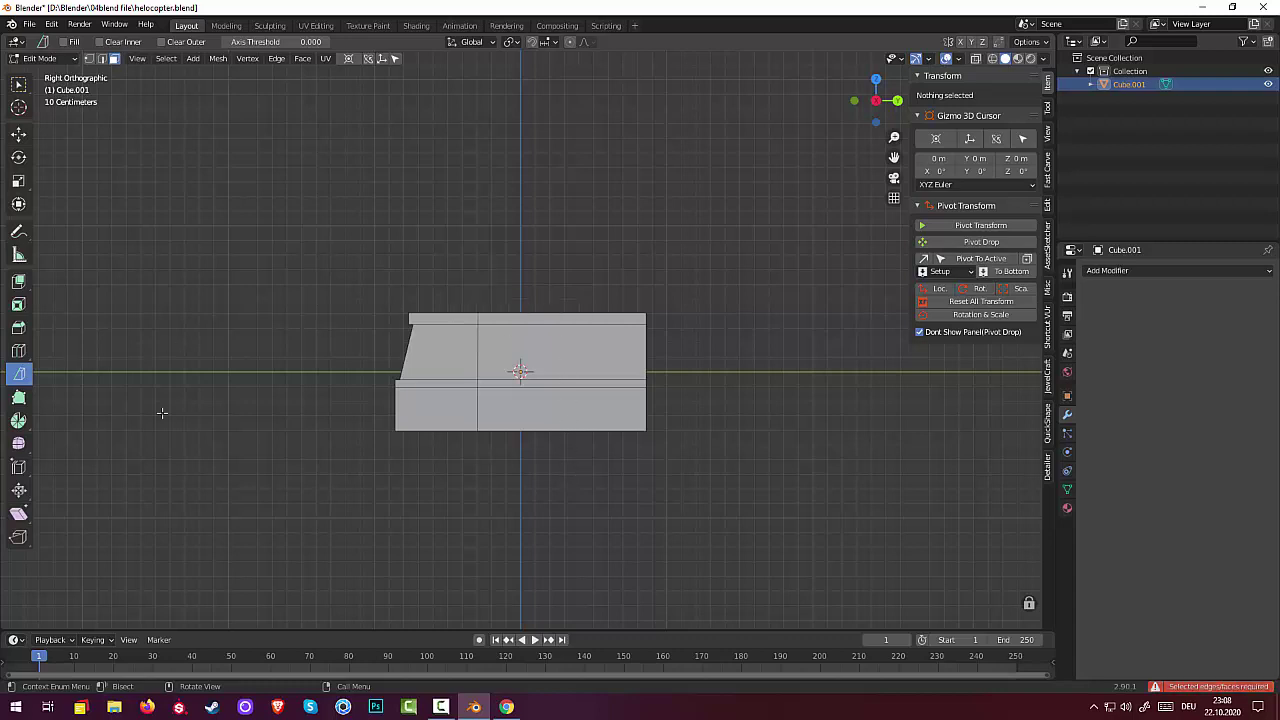
Step: Knife a second vertical cut across the whole box, then orbit to perspective
left_click(24, 372)
left_click(71, 405)
left_click(556, 322)
left_click(40, 59)
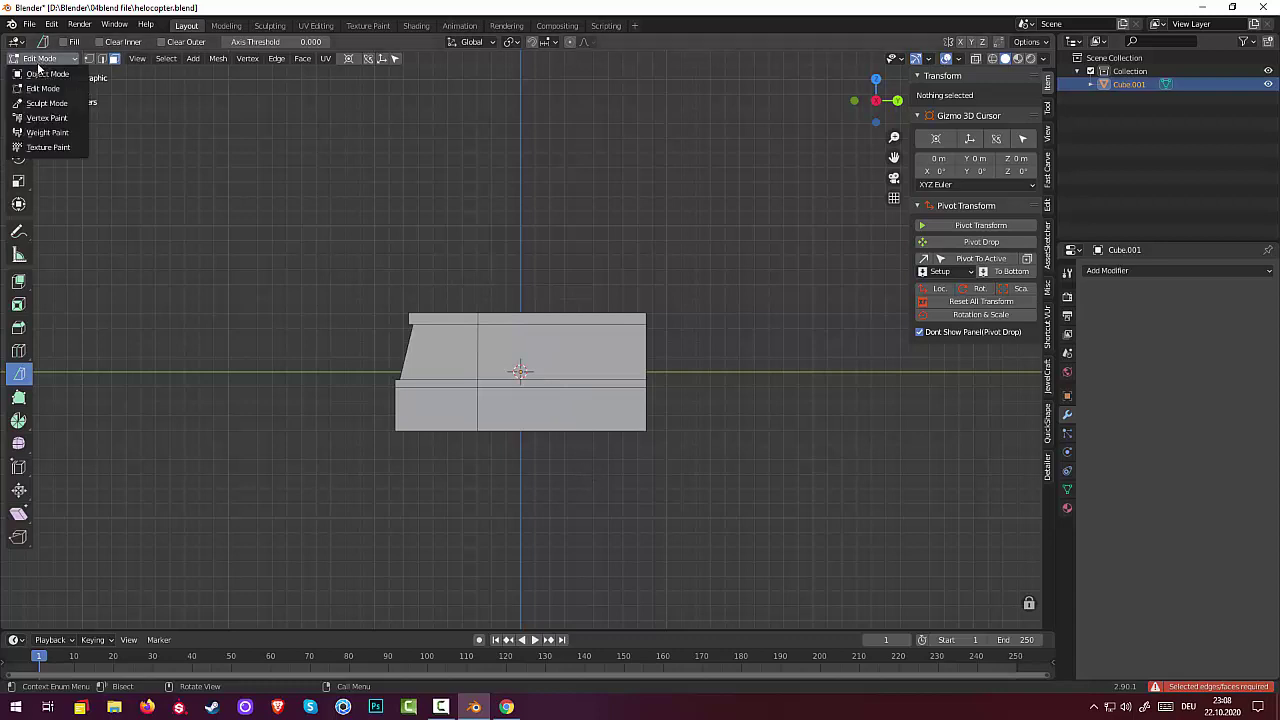
left_click(520, 350)
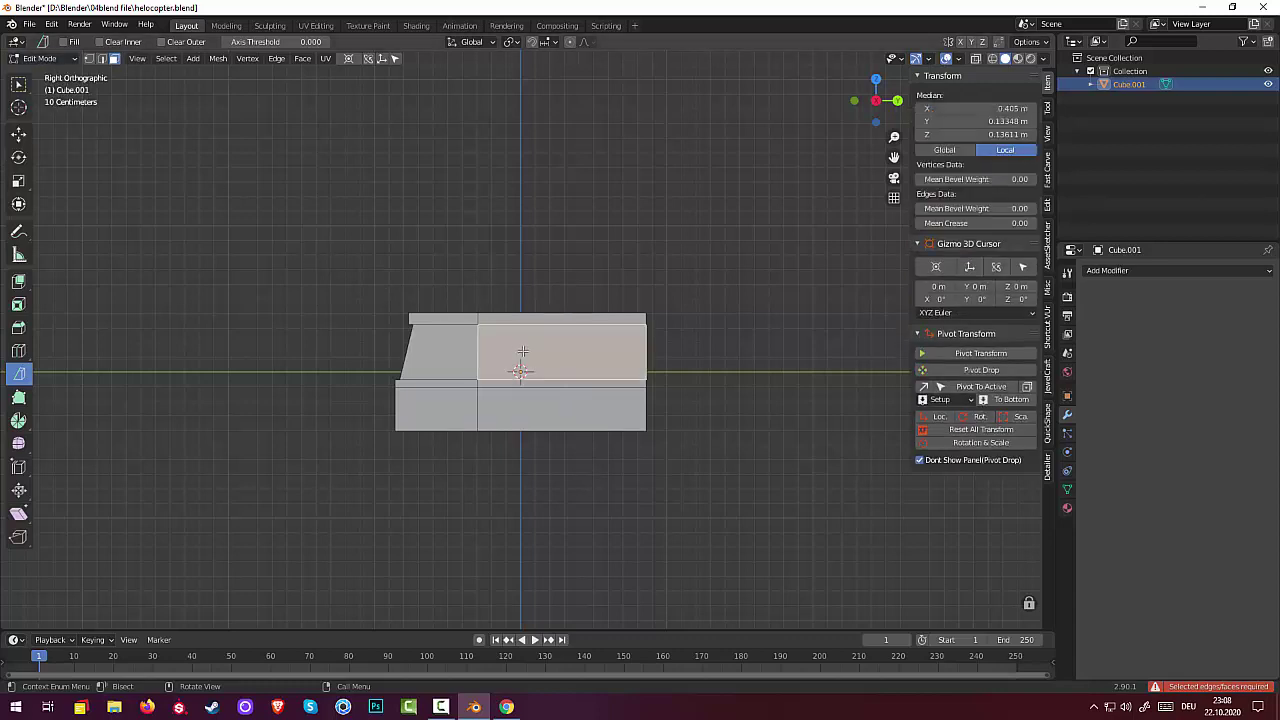
key("a")
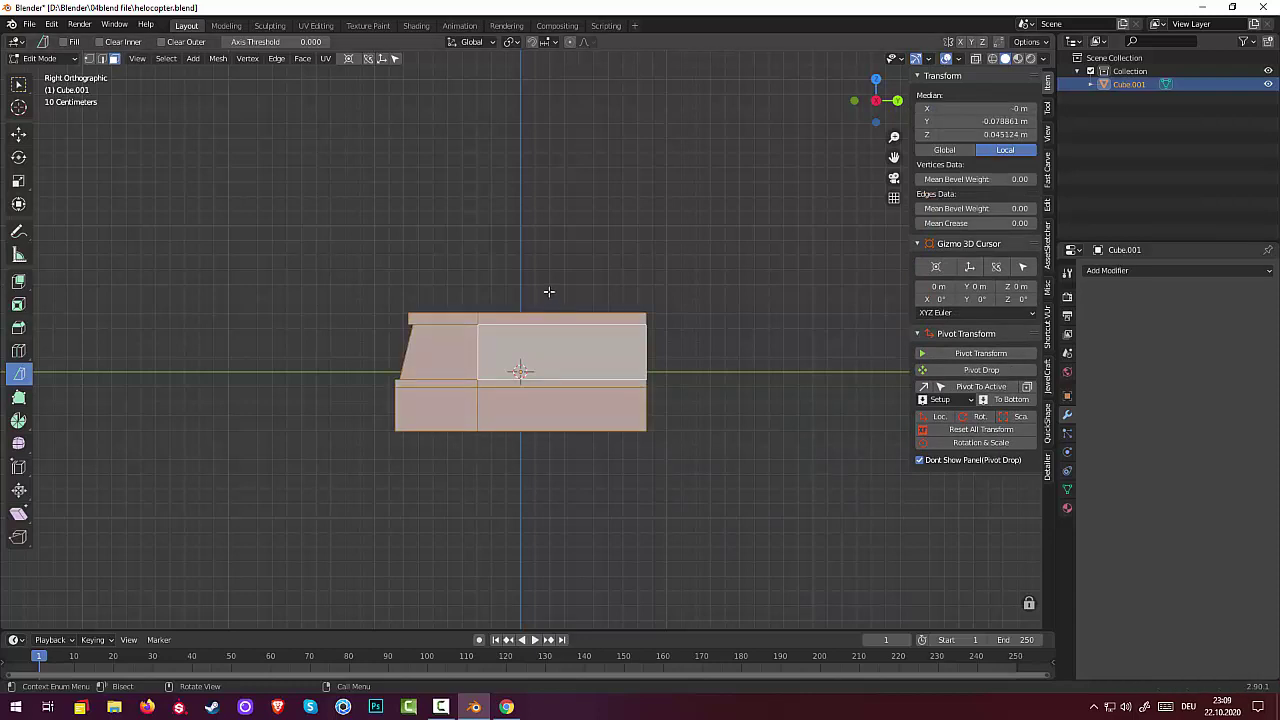
left_click_drag(550, 296, 549, 484)
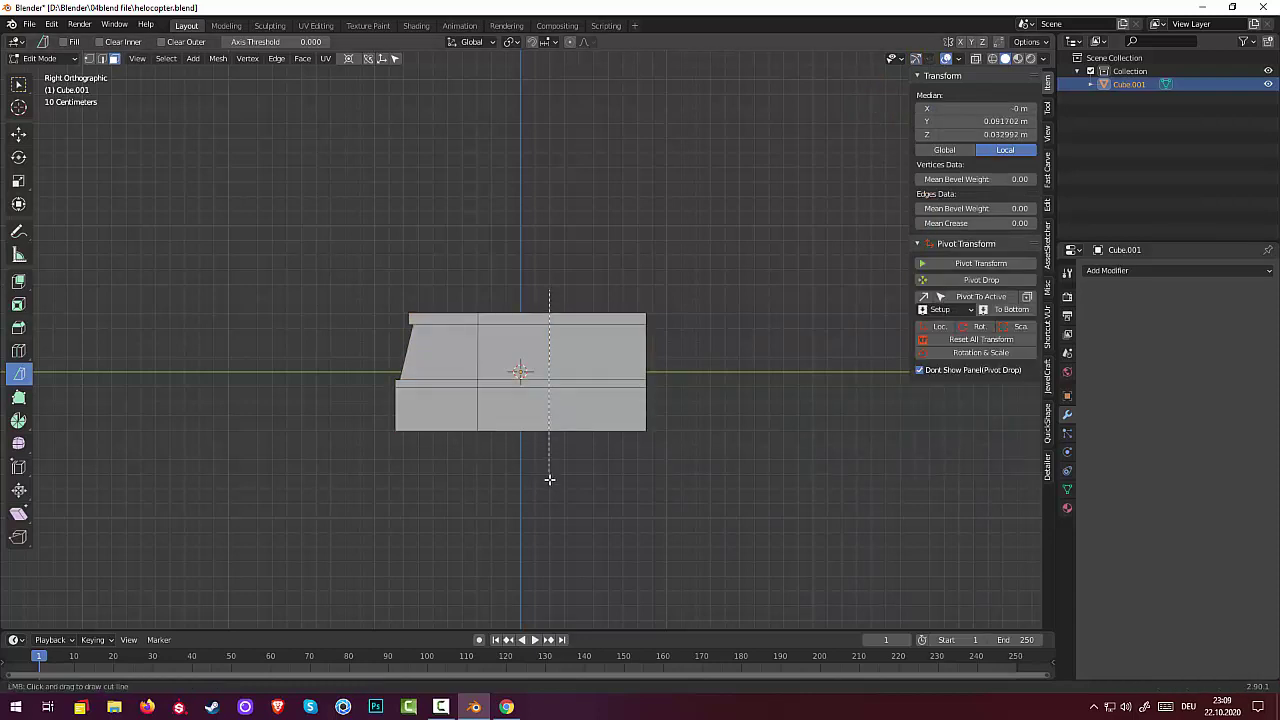
key("Return")
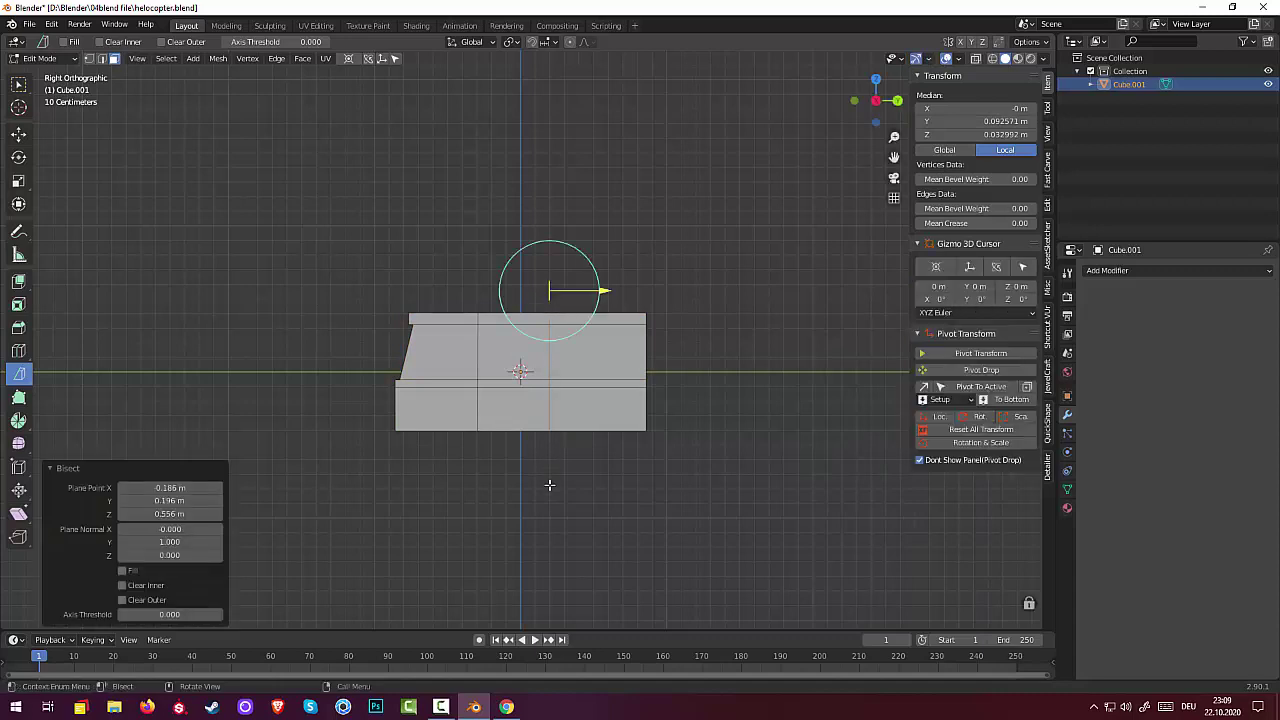
middle_click_drag(583, 460, 613, 506)
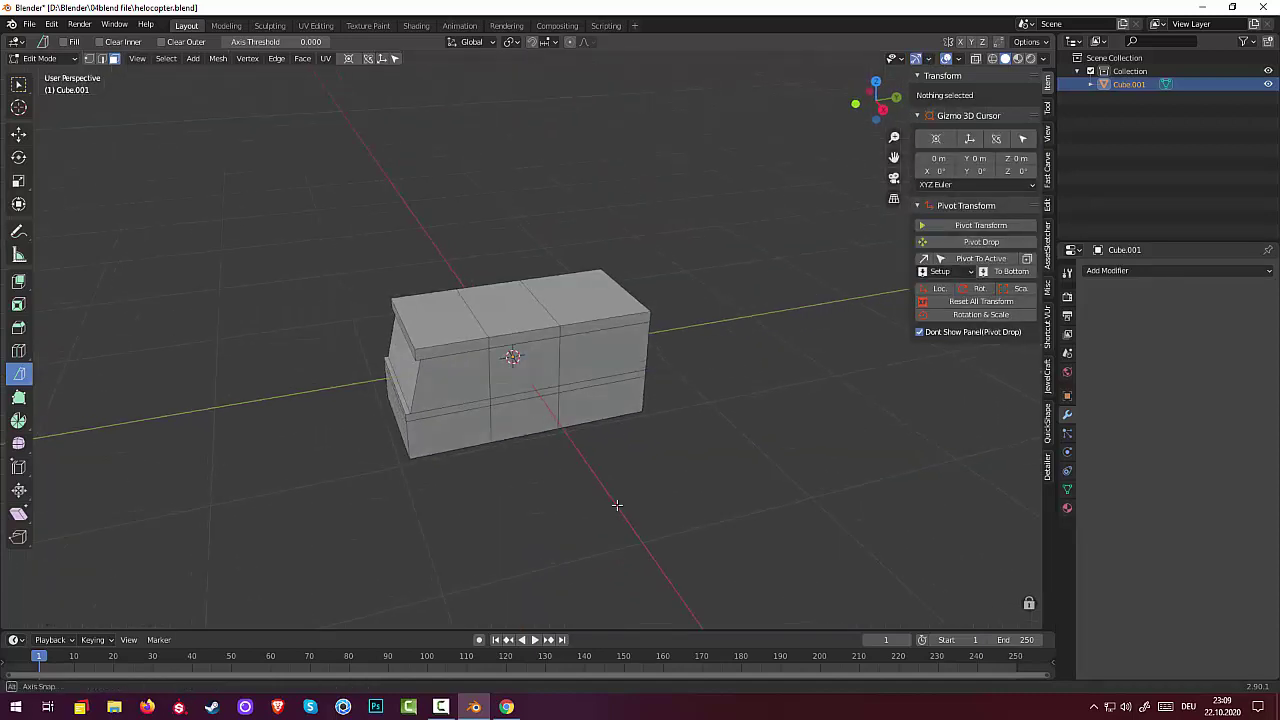
Step: Extrude the selected lower-cabin strip slightly outward along its normals to form a ledge
left_click(452, 410)
mouse_move(491, 440)
middle_mouse_down()
mouse_move(480, 466)
mouse_move(113, 280)
middle_mouse_up()
left_click(484, 466)
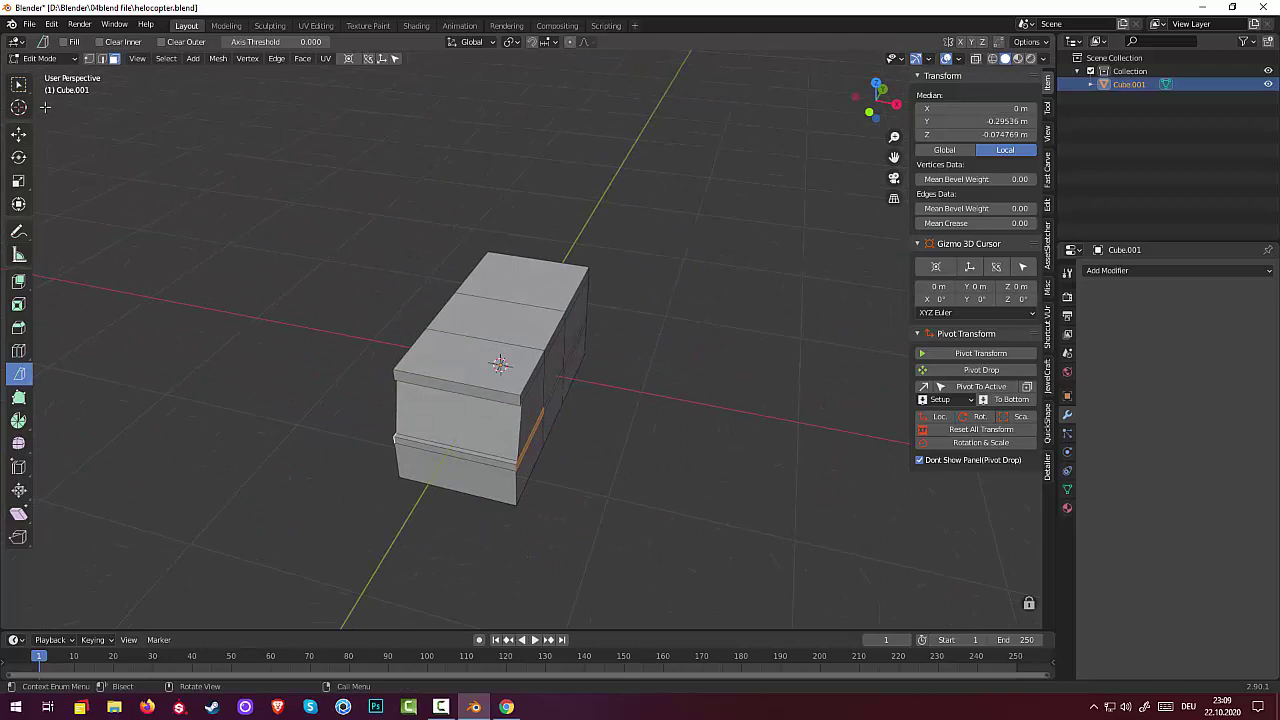
left_click(21, 287)
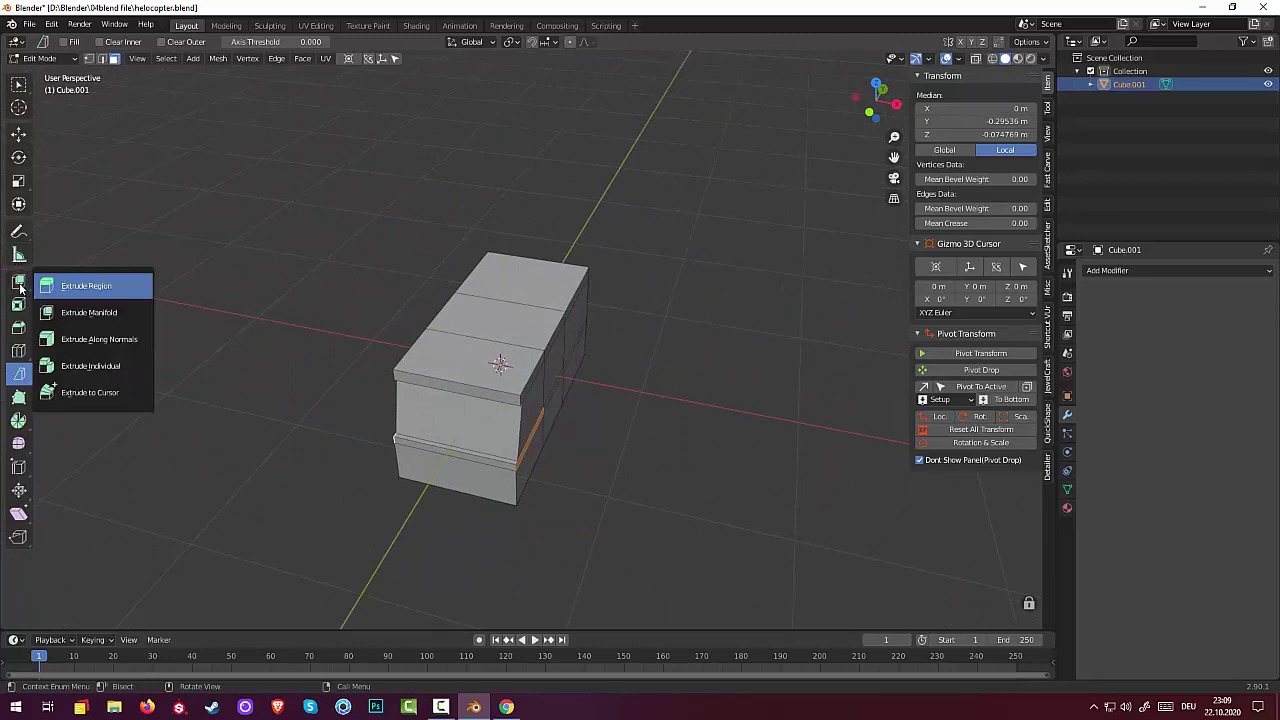
left_click(86, 286)
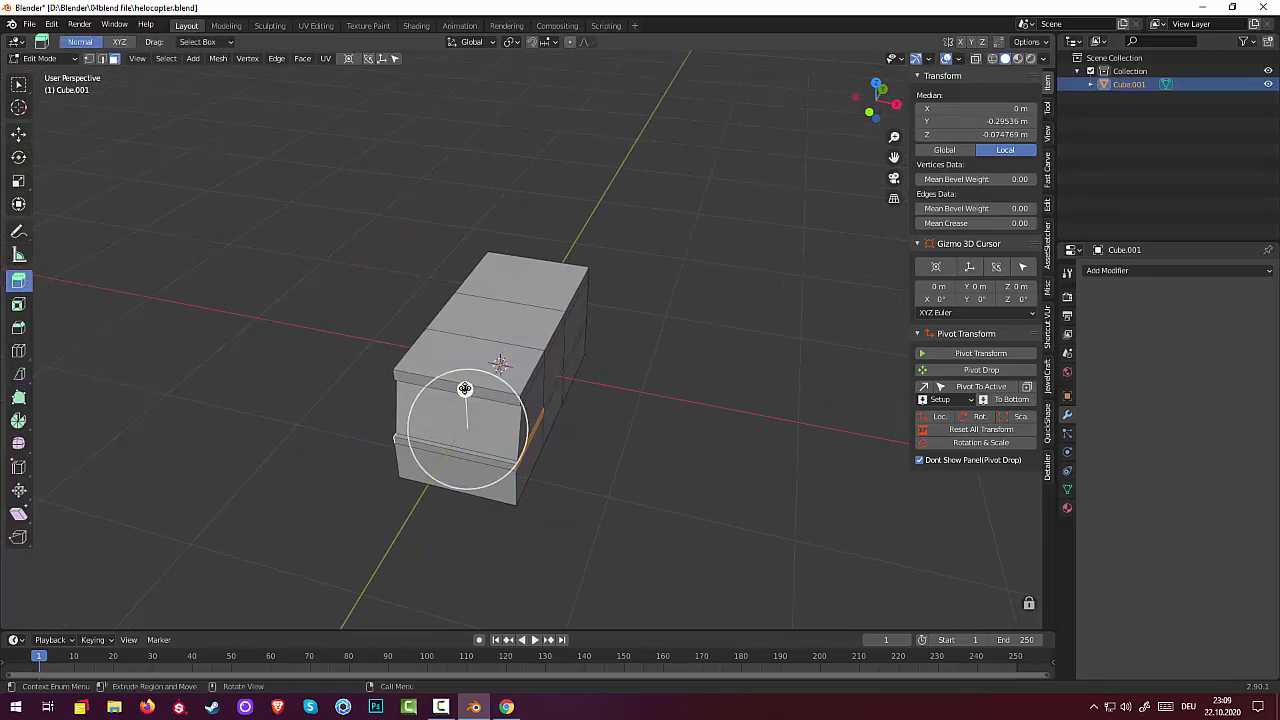
left_click_drag(466, 390, 463, 386)
left_click_drag(18, 281, 72, 331)
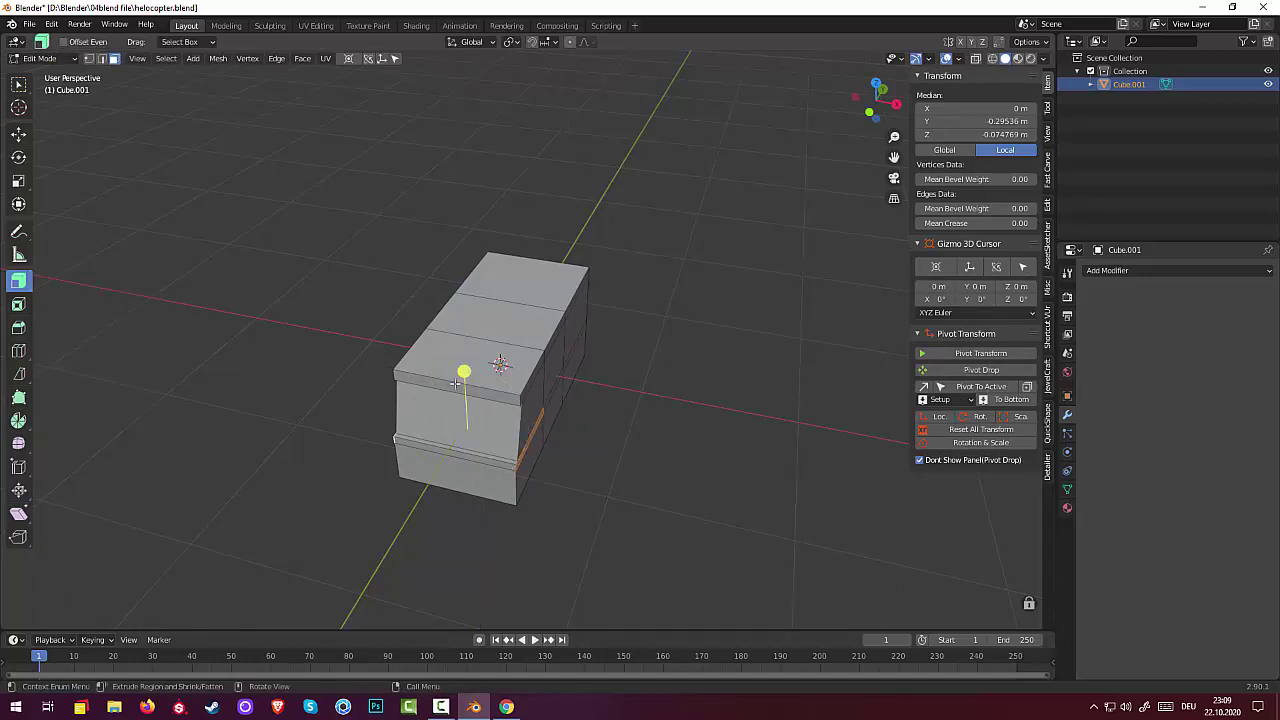
left_click_drag(467, 369, 467, 369)
left_click(683, 489)
mouse_move(683, 489)
middle_mouse_down()
mouse_move(569, 458)
mouse_move(540, 409)
middle_mouse_up()
Step: Push the upper and lower middle faces on both sides inward about -0.067 along normals
left_click(501, 384)
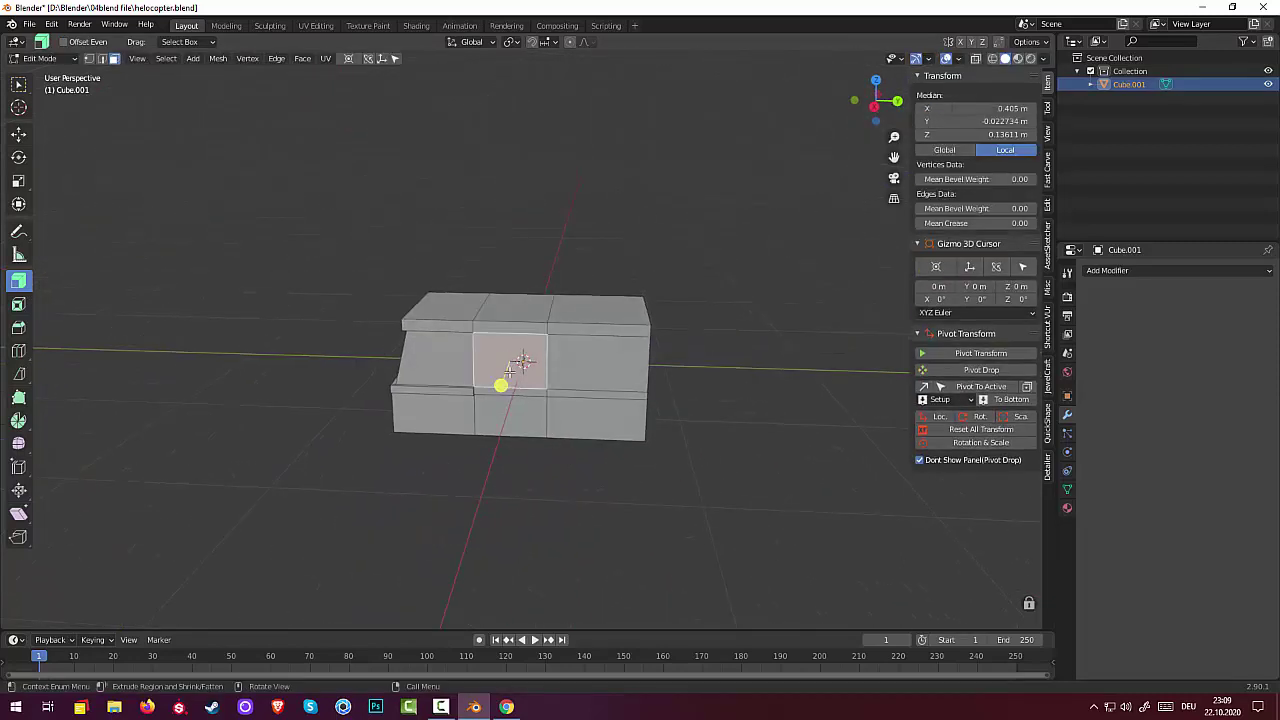
left_click(501, 416, "shift")
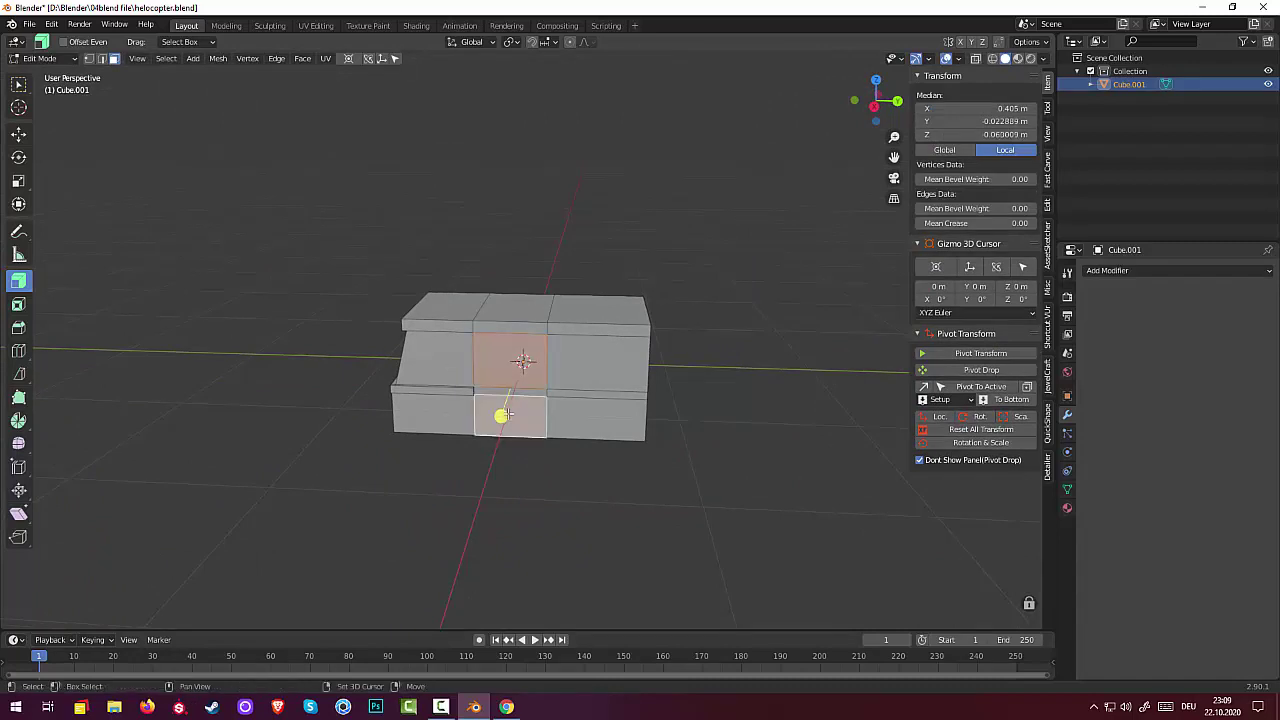
mouse_move(552, 421)
middle_mouse_down()
mouse_move(625, 431)
mouse_move(424, 403)
mouse_move(440, 400)
middle_mouse_up()
left_click(589, 381)
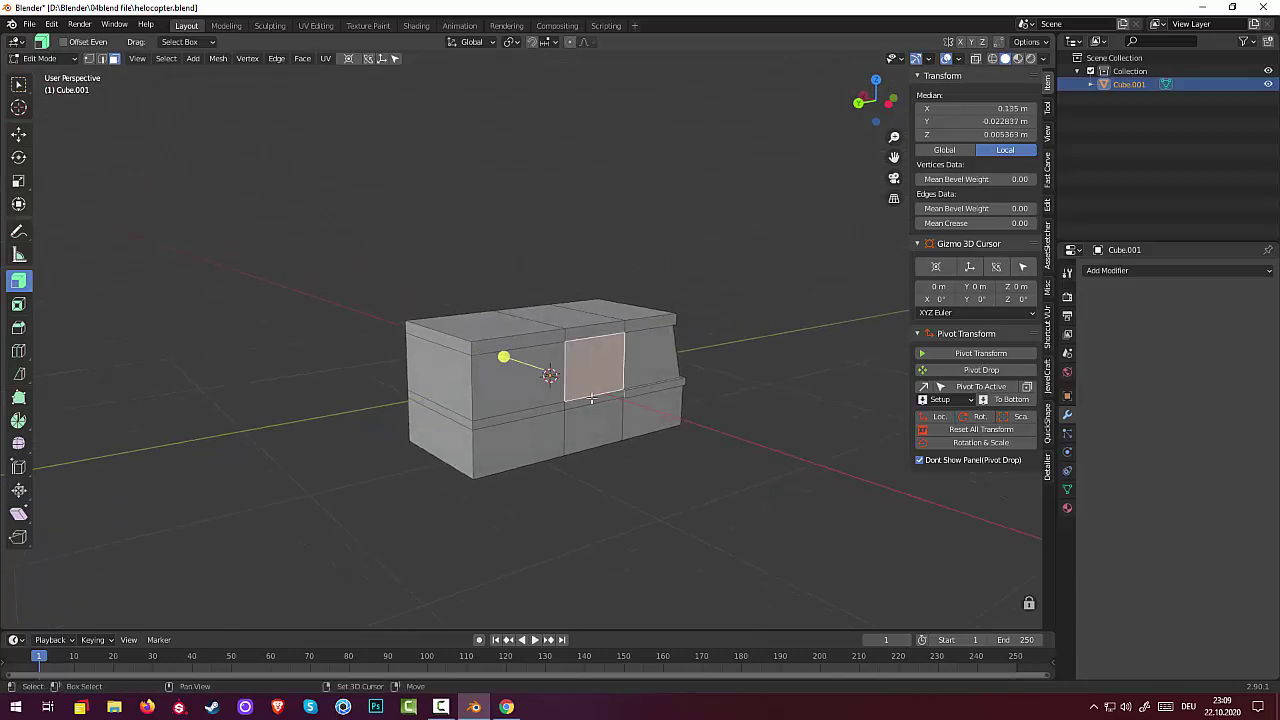
left_click(593, 424, "shift")
mouse_move(593, 424)
middle_mouse_down()
mouse_move(743, 477)
mouse_move(814, 451)
middle_mouse_up()
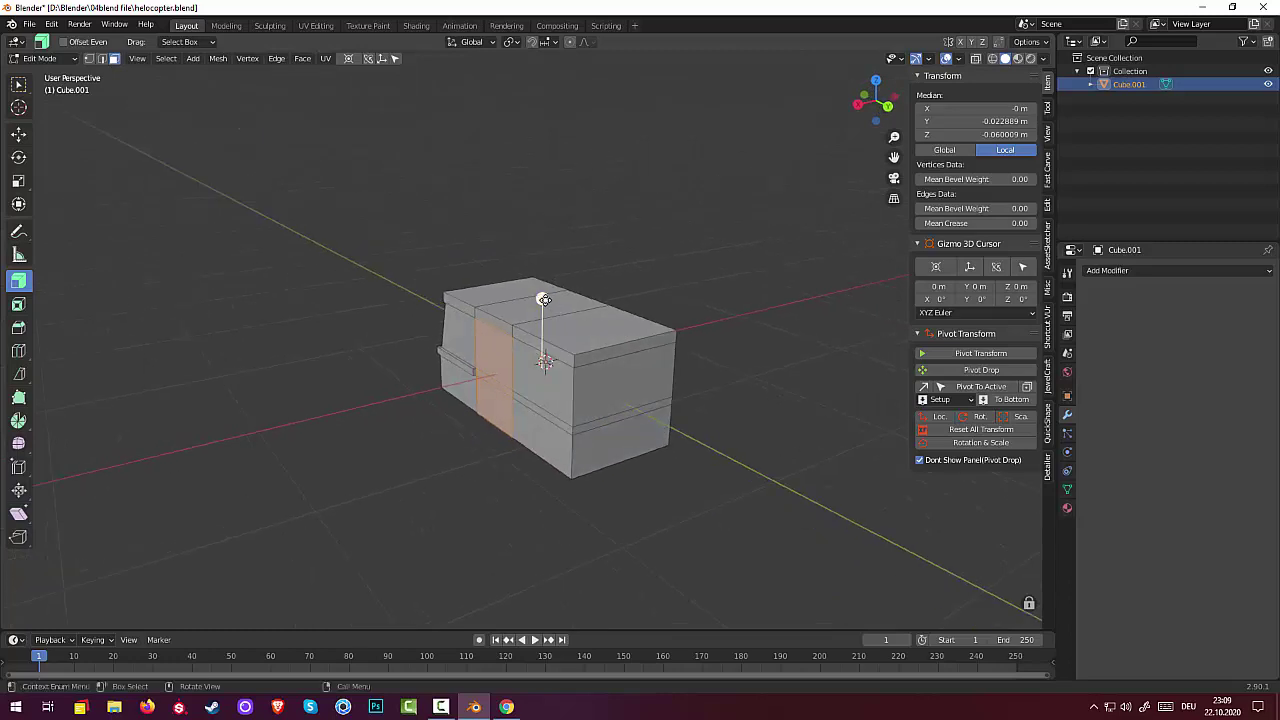
left_click_drag(542, 299, 543, 305)
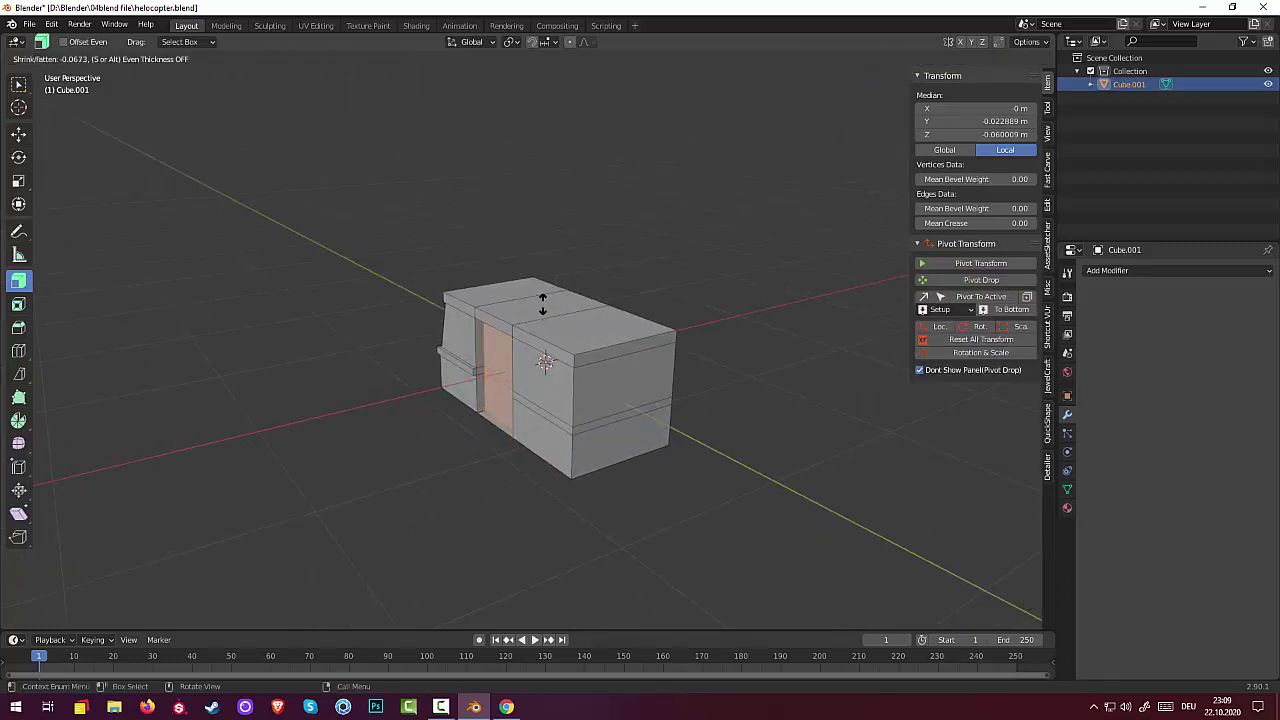
left_click_drag(543, 305, 542, 301)
Step: Select the upper and lower middle faces on the front side again
left_click(542, 300)
middle_click_drag(545, 300, 701, 328)
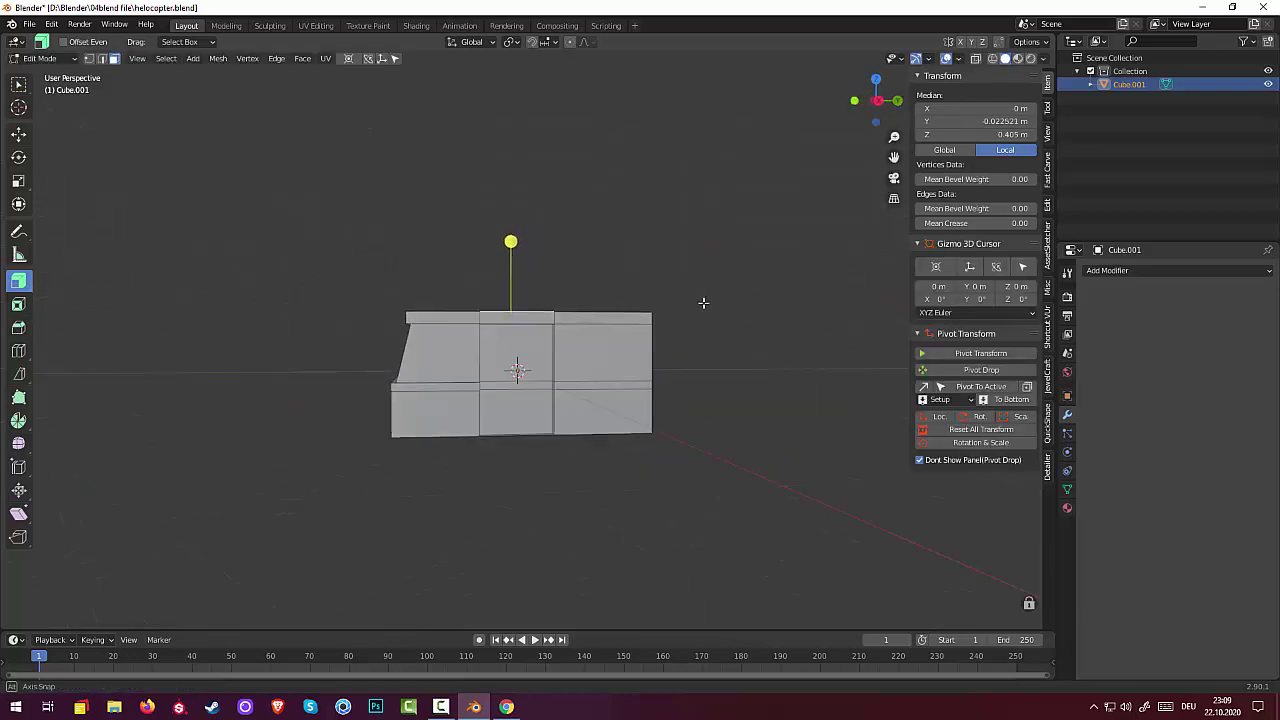
left_click(536, 358)
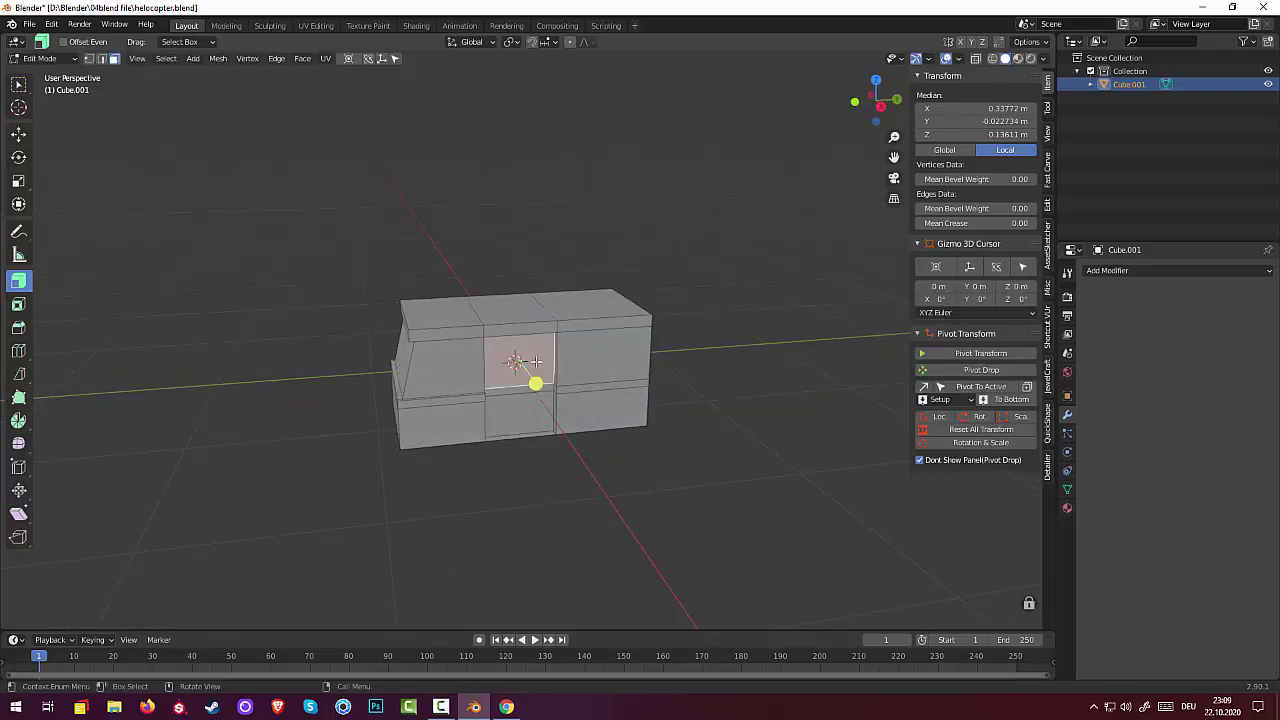
left_click(513, 405, "shift")
mouse_move(583, 369)
middle_mouse_down()
mouse_move(548, 268)
mouse_move(277, 360)
middle_mouse_up()
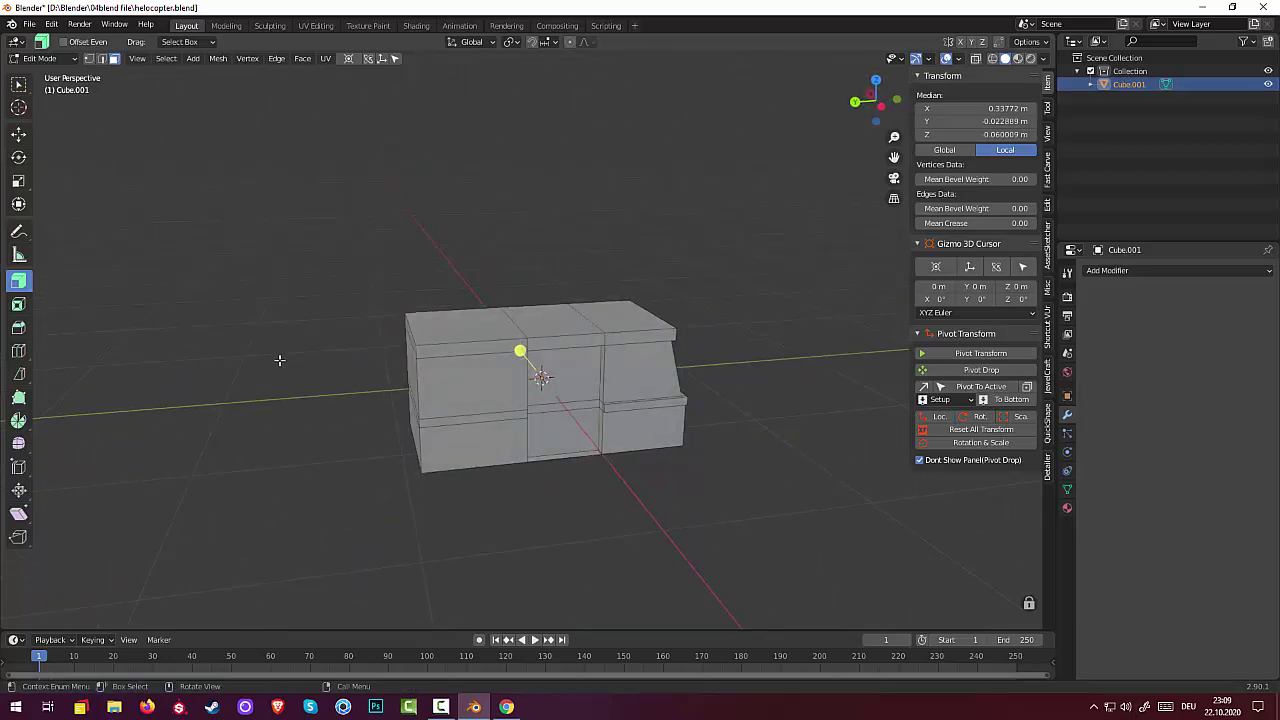
left_click(555, 390)
left_click(560, 432, "shift")
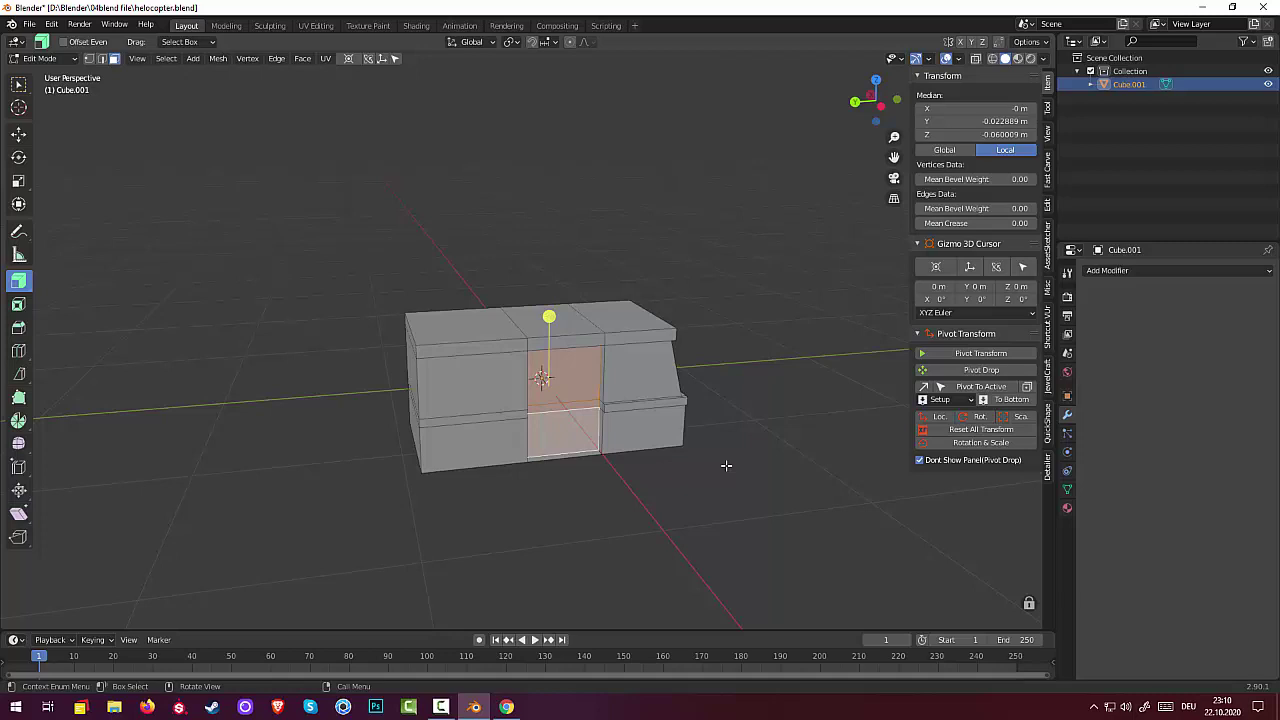
Step: Bridge the opposite middle faces into a tunnel with Bridge Edge Loops
left_click(275, 59)
left_click(311, 116)
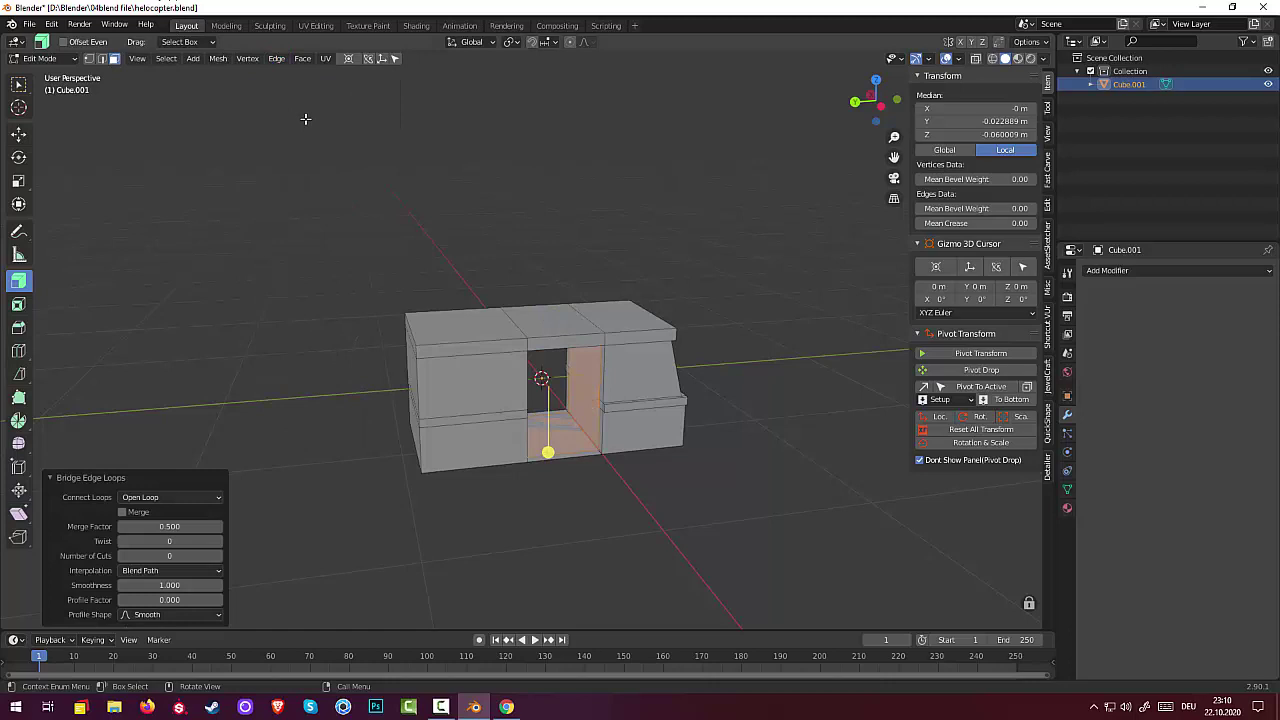
left_click(300, 264)
mouse_move(309, 266)
middle_mouse_down()
mouse_move(579, 243)
mouse_move(651, 257)
mouse_move(634, 251)
middle_mouse_up()
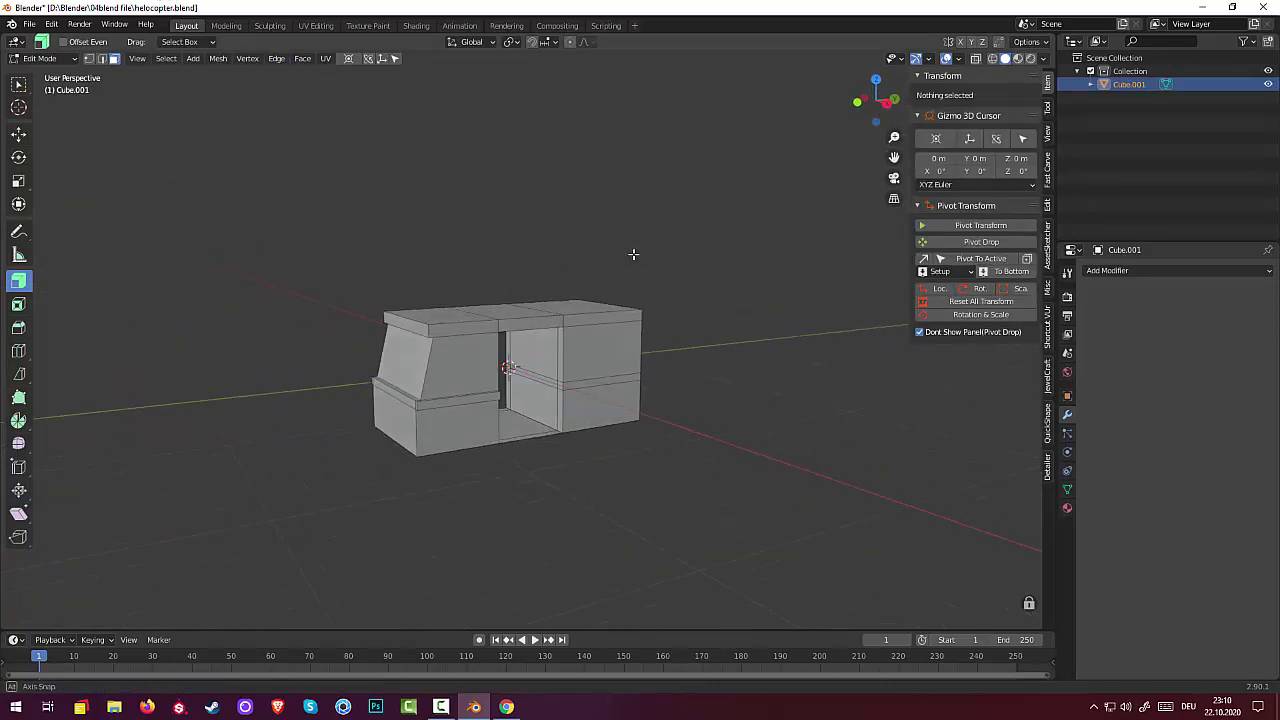
Step: Extrude Manifold the tunnel's inner faces through the cabin and slide an inner face along its normal
left_click(545, 346)
left_click(525, 385, "shift")
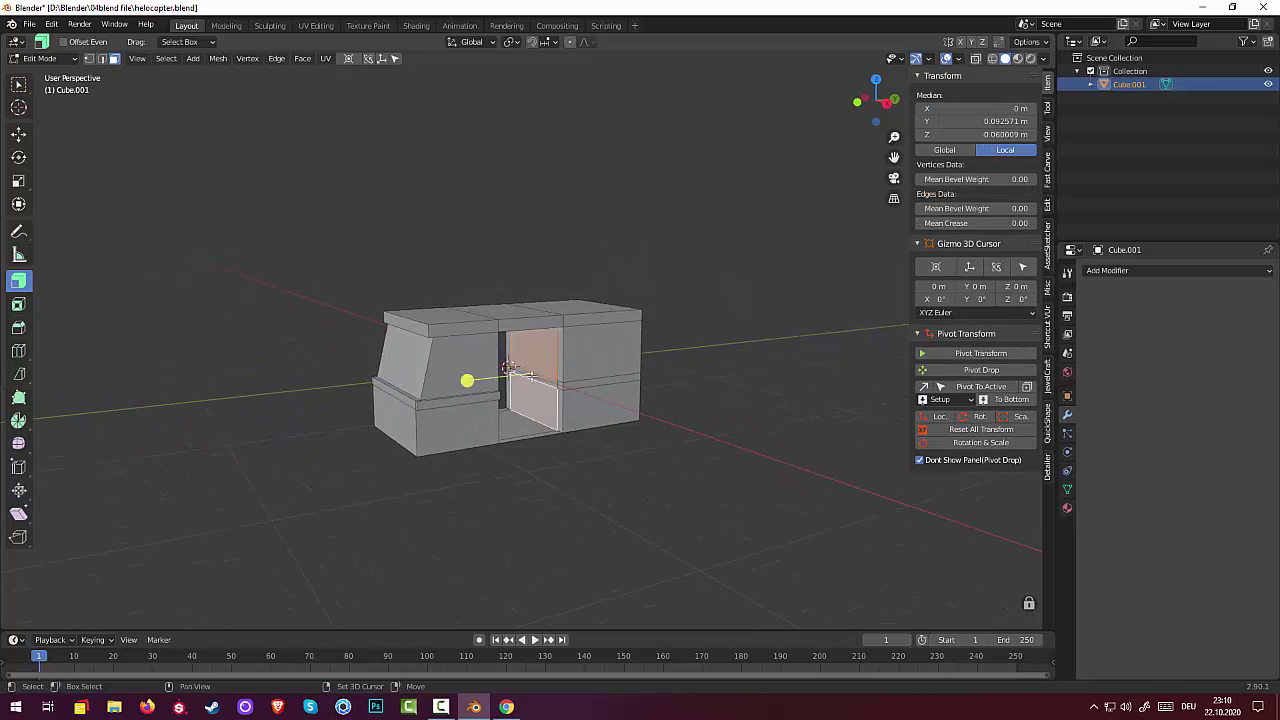
left_click(531, 375, "shift")
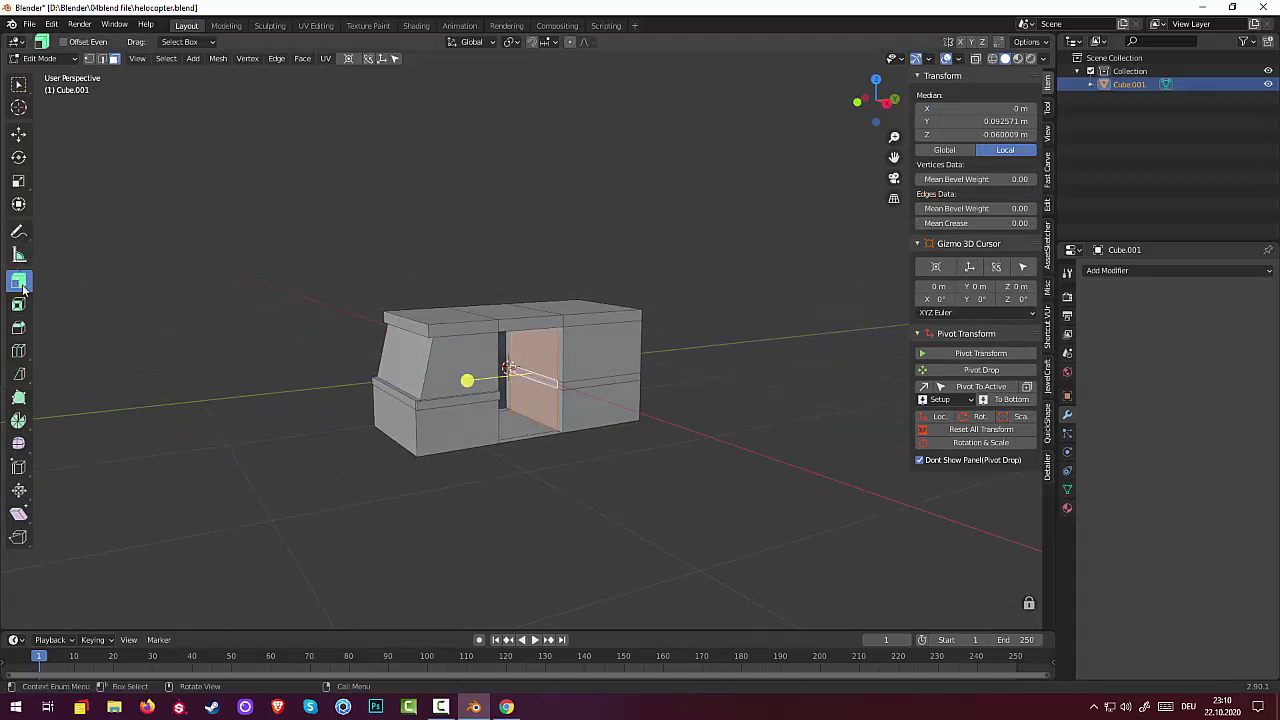
left_click_drag(22, 287, 90, 306)
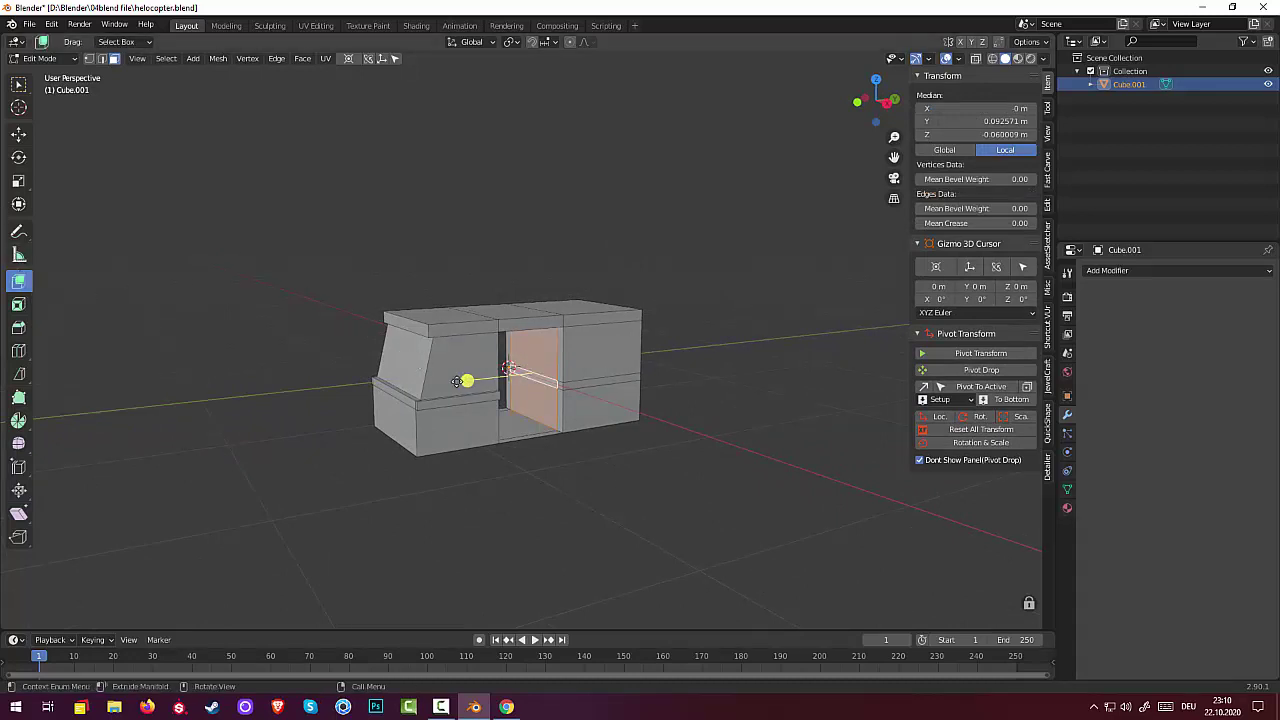
mouse_move(464, 381)
left_mouse_down()
mouse_move(520, 369)
mouse_move(571, 403)
left_mouse_up()
middle_click_drag(578, 413, 494, 356)
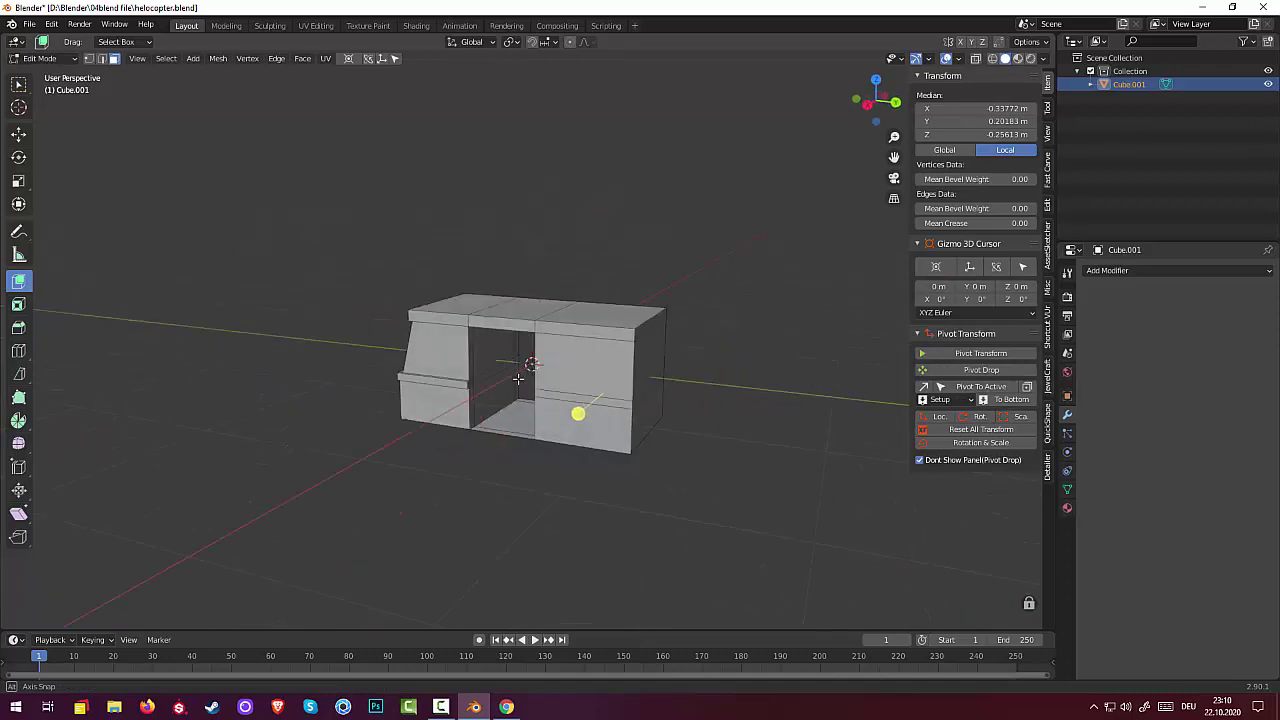
left_click(491, 355)
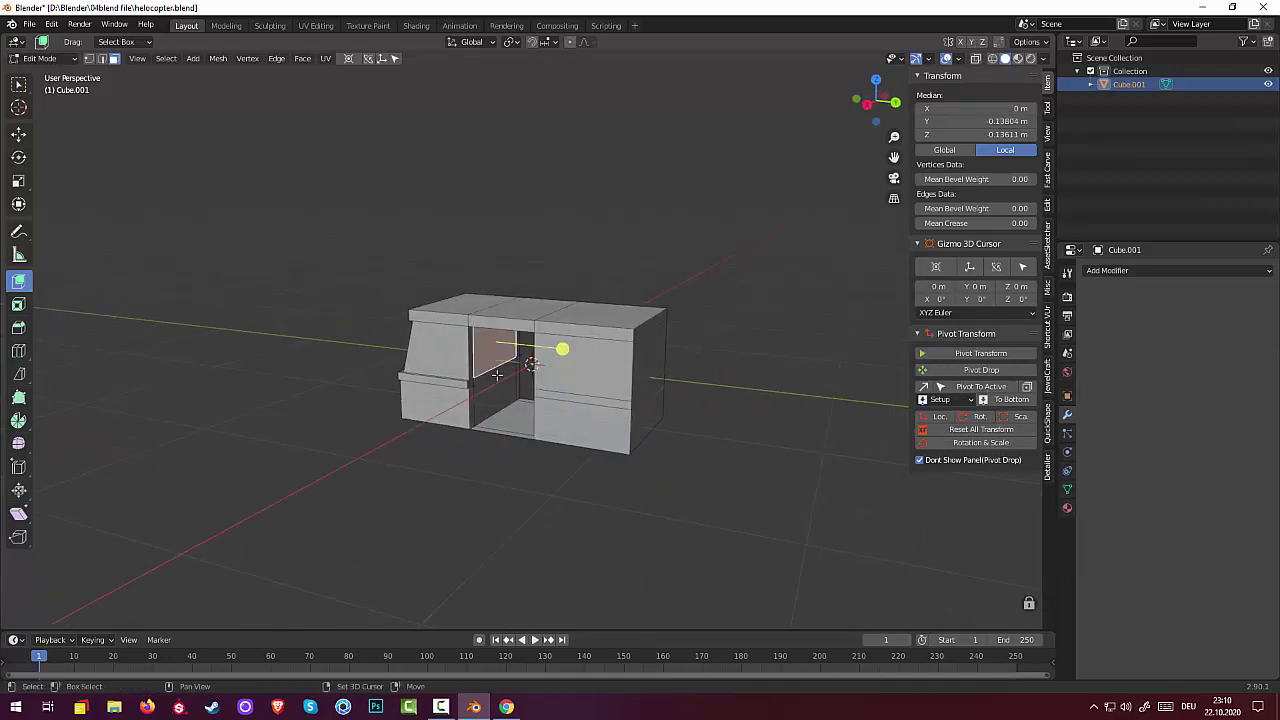
left_click(495, 374)
middle_click_drag(495, 374, 560, 370)
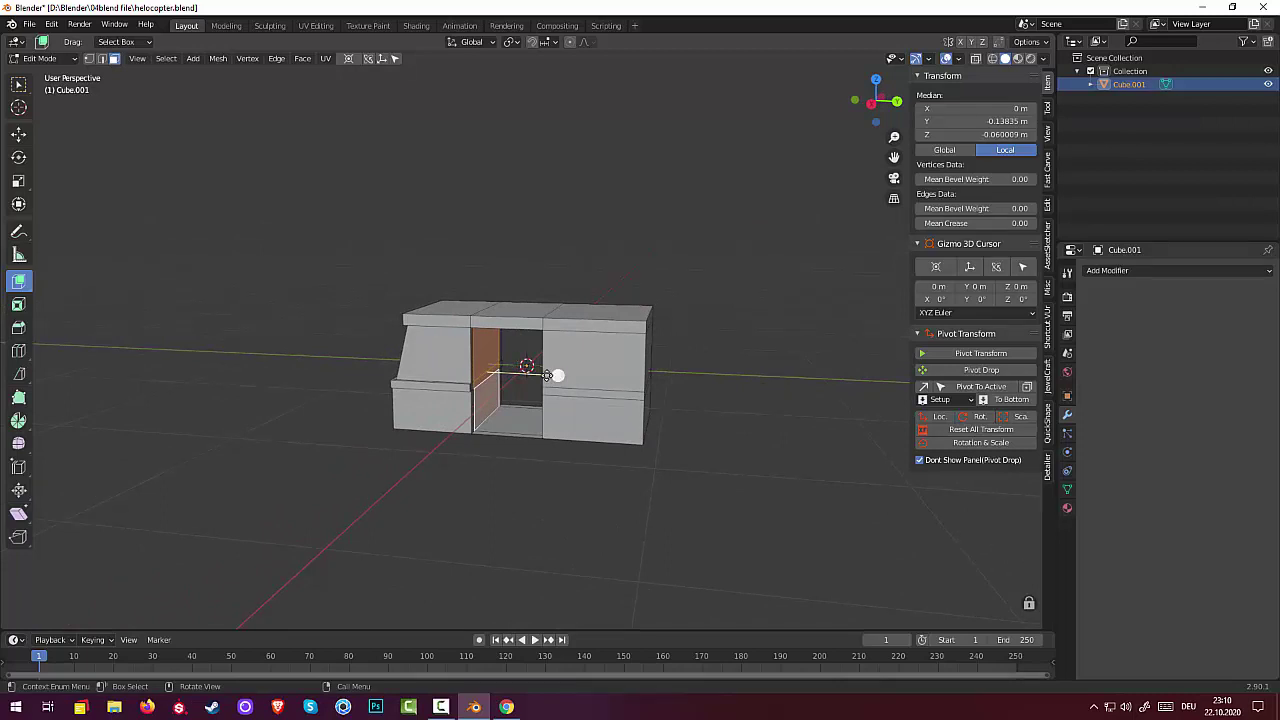
left_click_drag(557, 376, 550, 379)
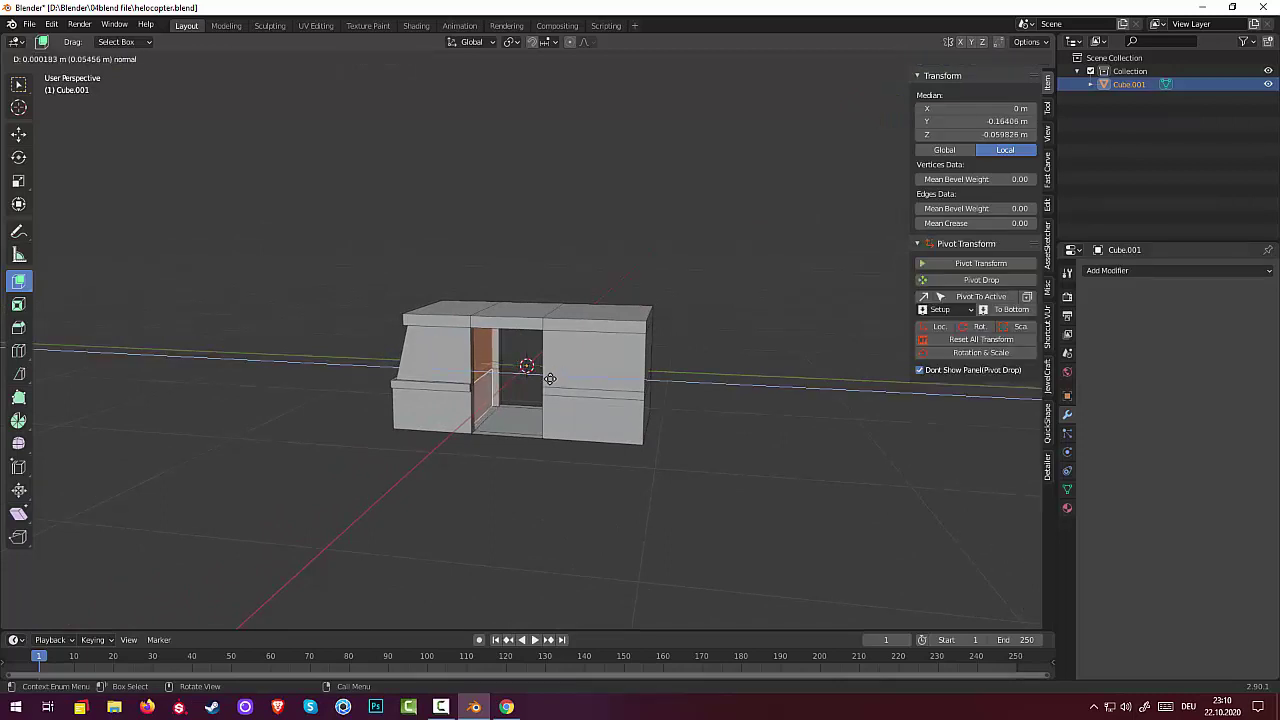
left_click(551, 531)
mouse_move(551, 531)
middle_mouse_down()
mouse_move(721, 506)
mouse_move(749, 520)
mouse_move(660, 529)
middle_mouse_up()
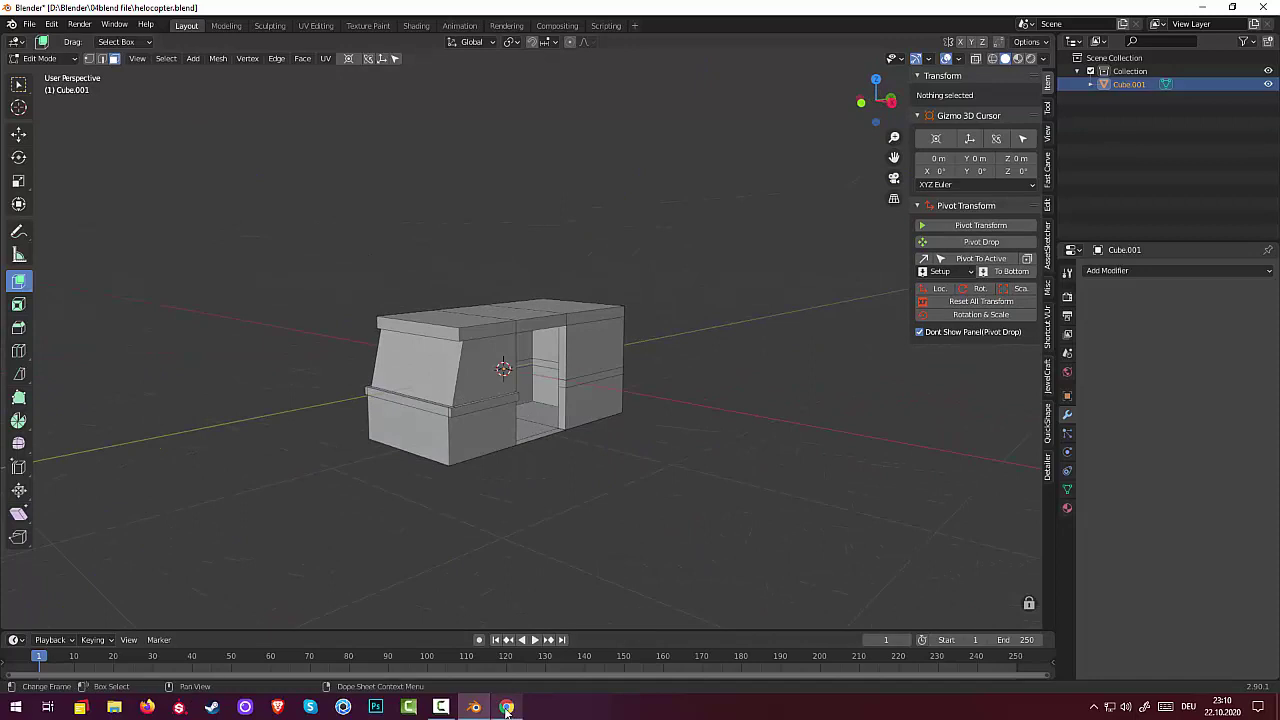
left_click(441, 707)
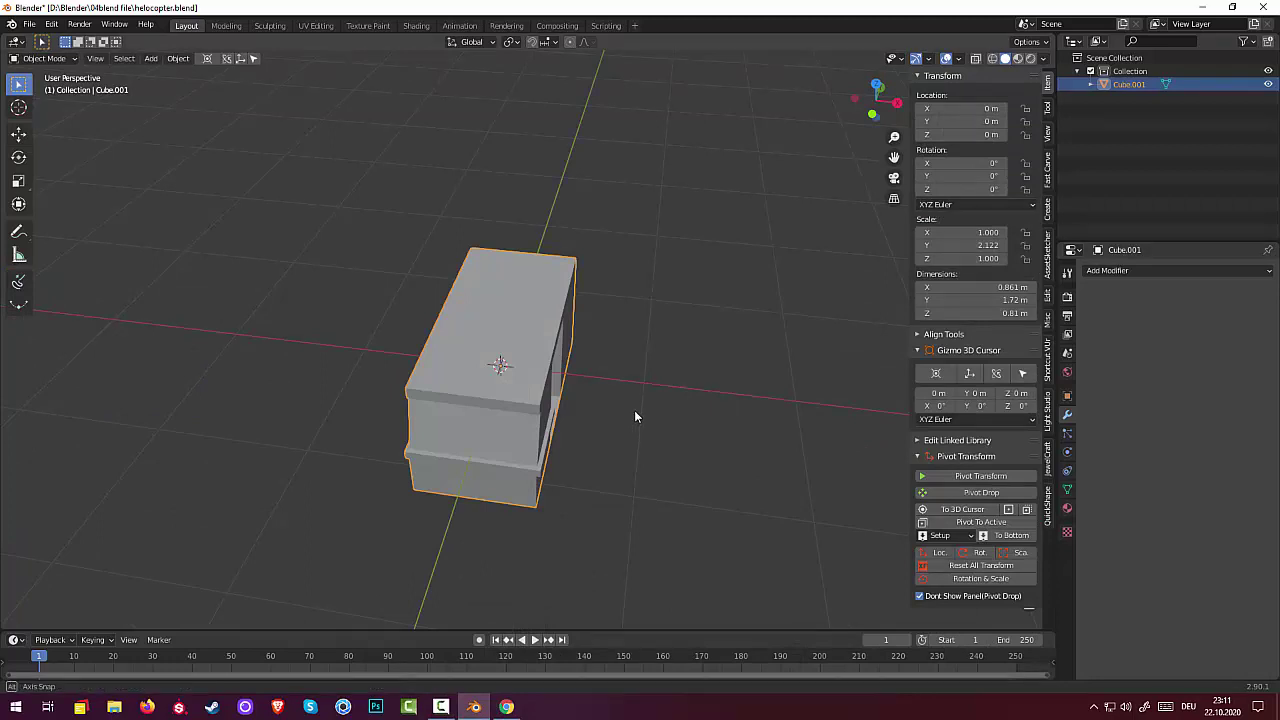
middle_click_drag(634, 410, 651, 392)
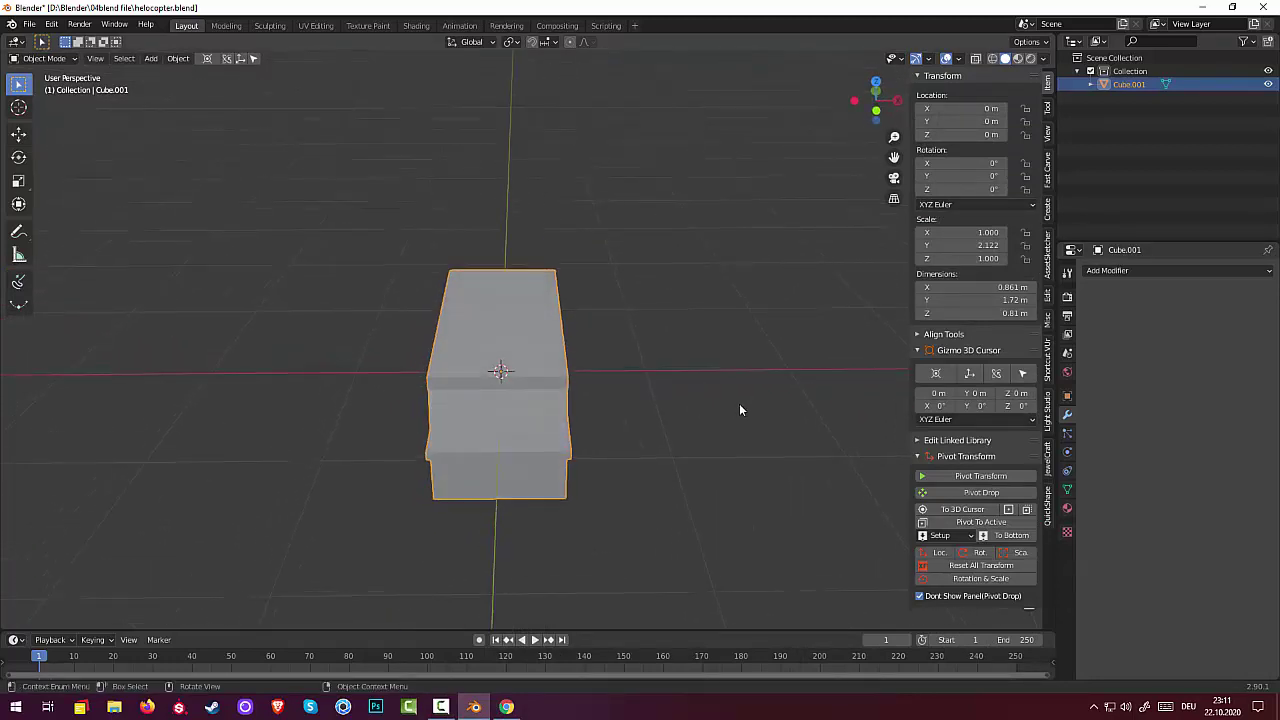
Step: Narrow the block to 0.803 along X, making it 0.692 m wide
key("s")
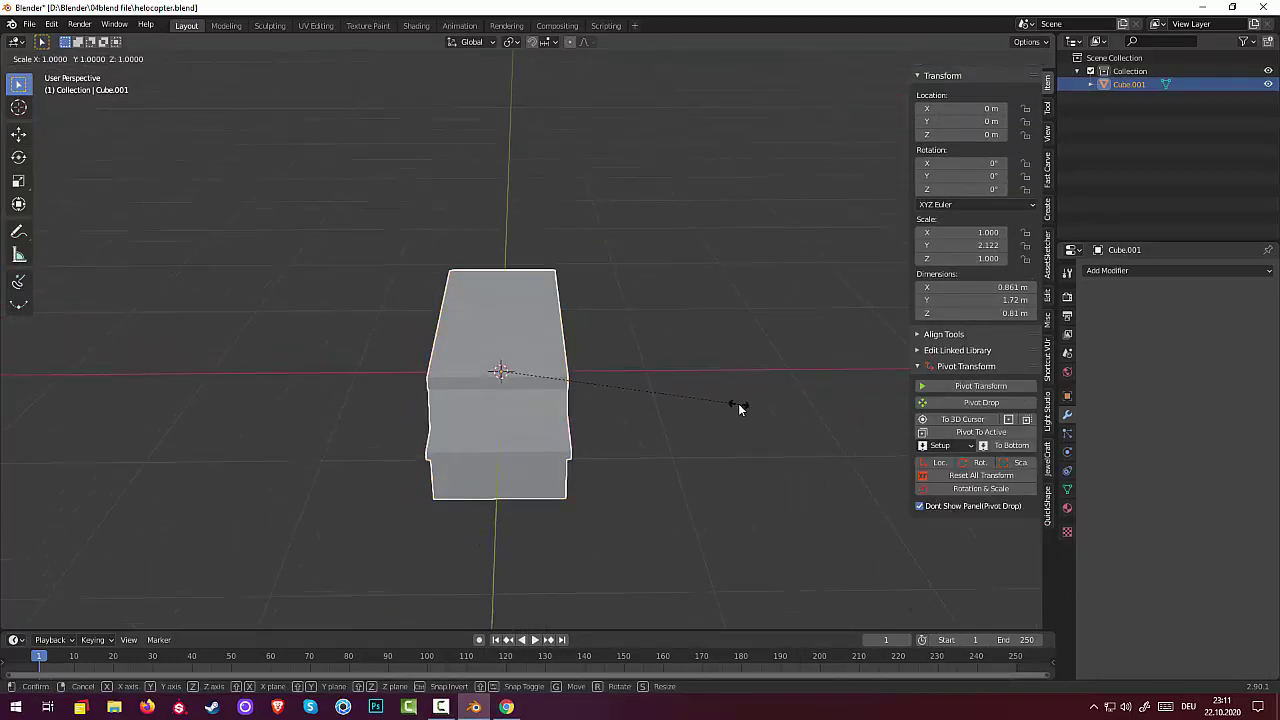
key("x")
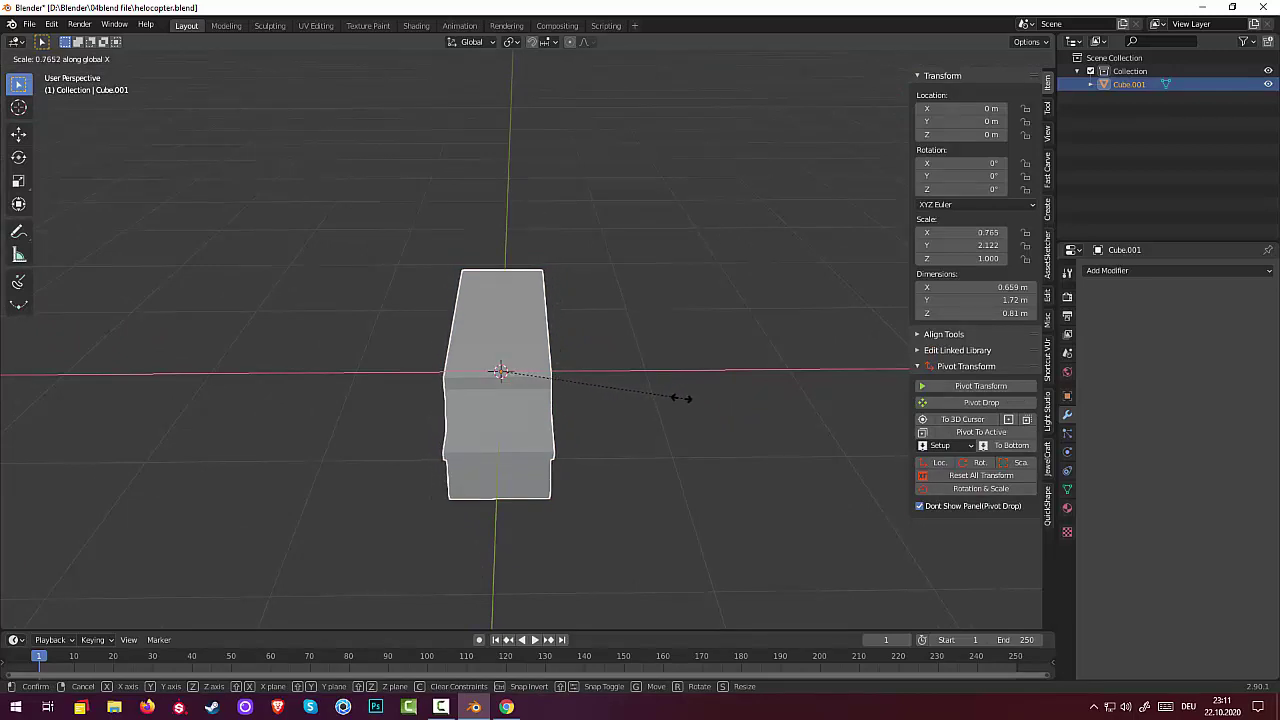
left_click(690, 398)
middle_click_drag(708, 415, 565, 374)
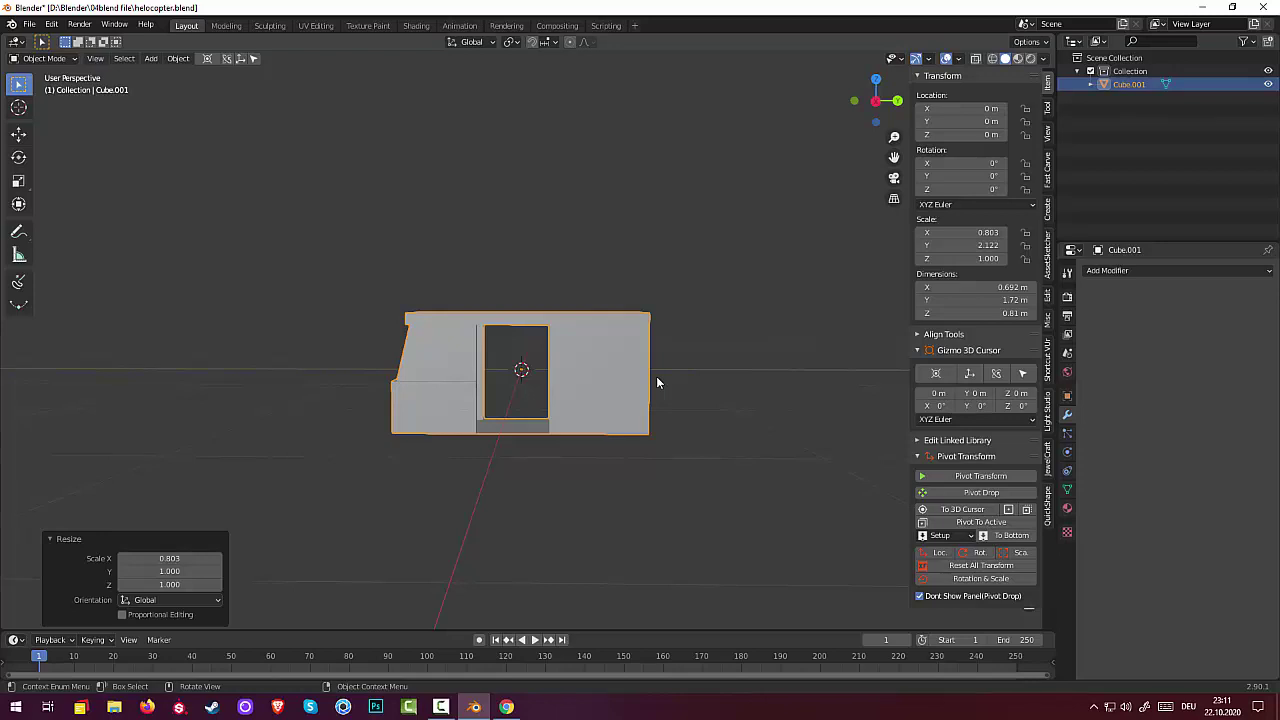
middle_click_drag(700, 403, 623, 449)
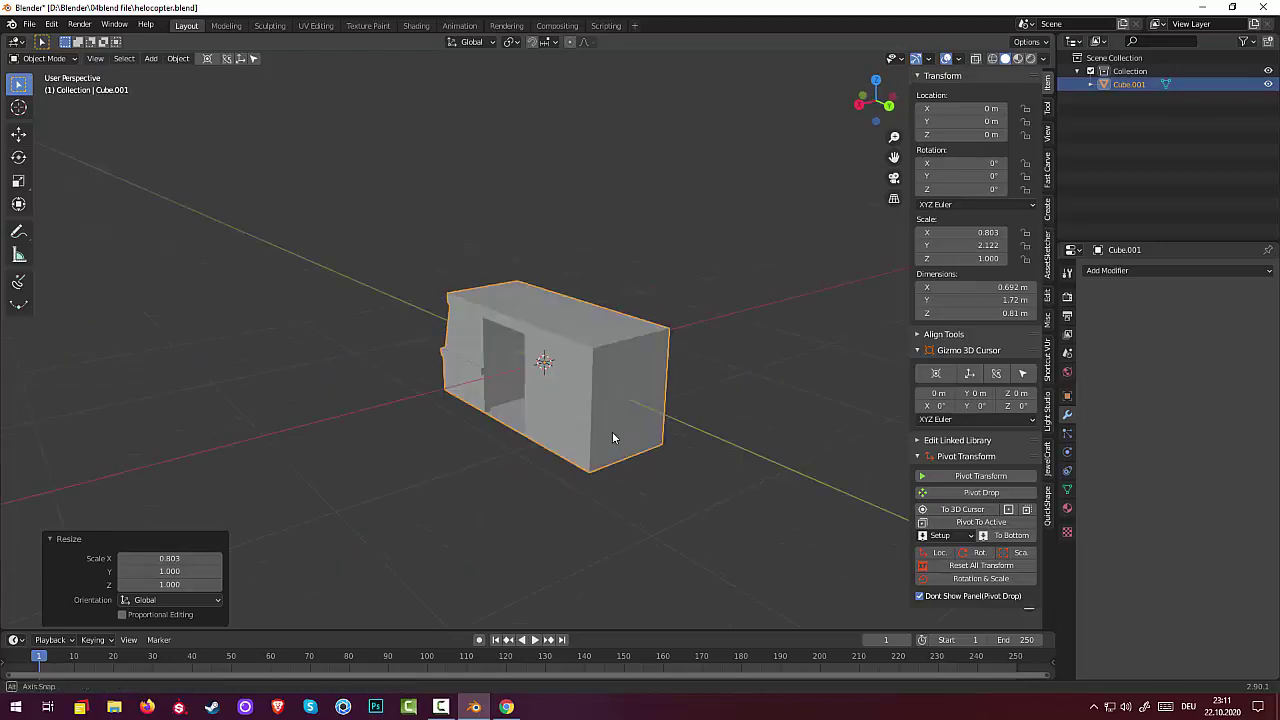
Step: In Edit Mode, select the block's upper and lower end faces
left_click(45, 58)
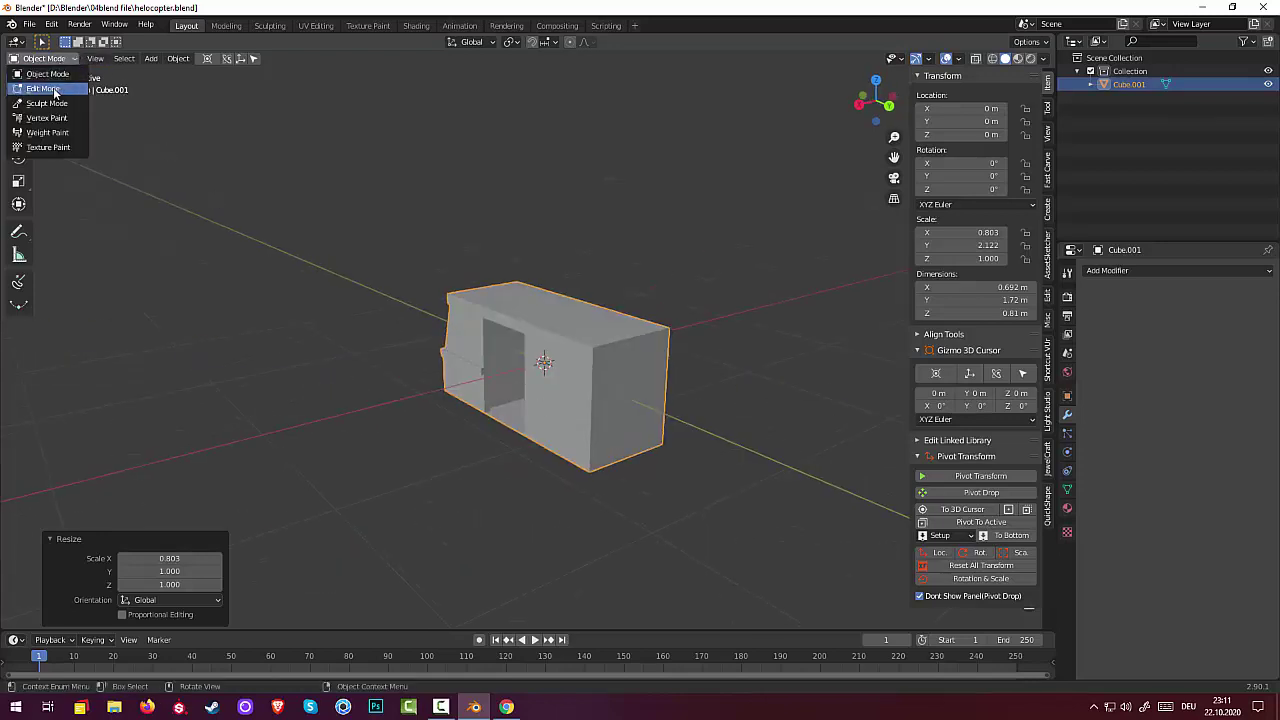
left_click(50, 86)
left_click(630, 387)
left_click(617, 347)
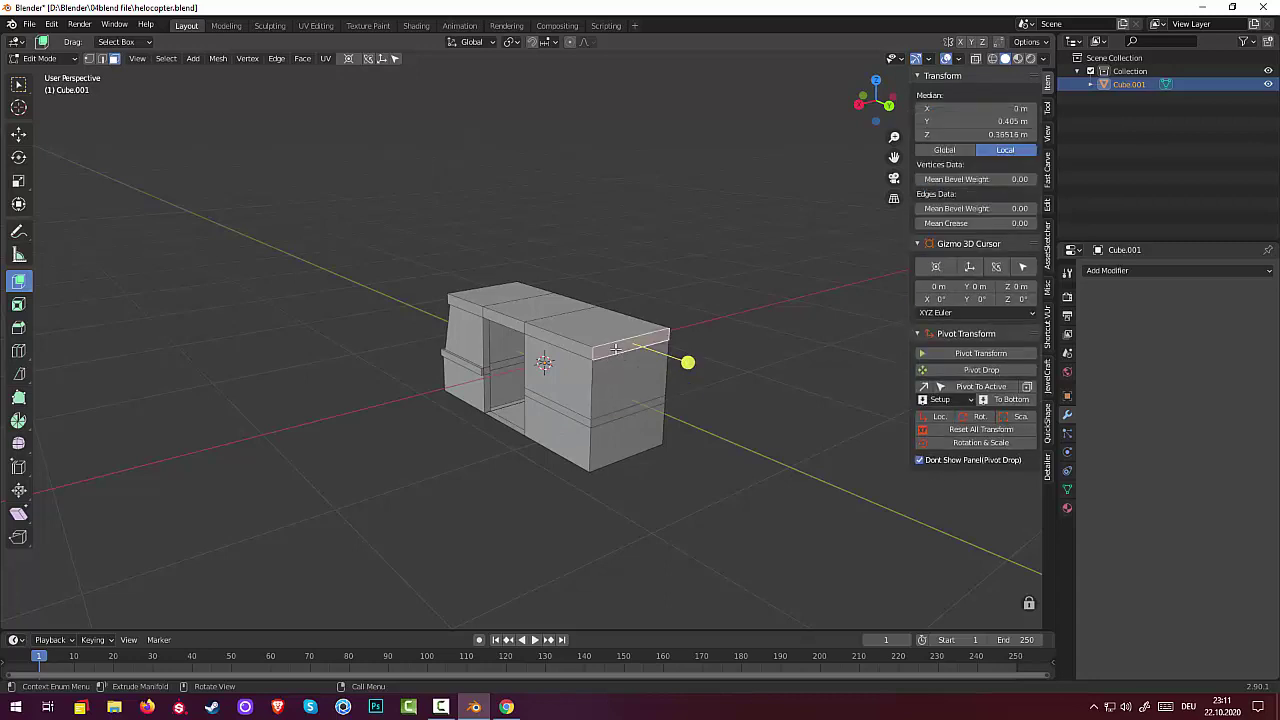
left_click(627, 385)
left_click(631, 420, "shift")
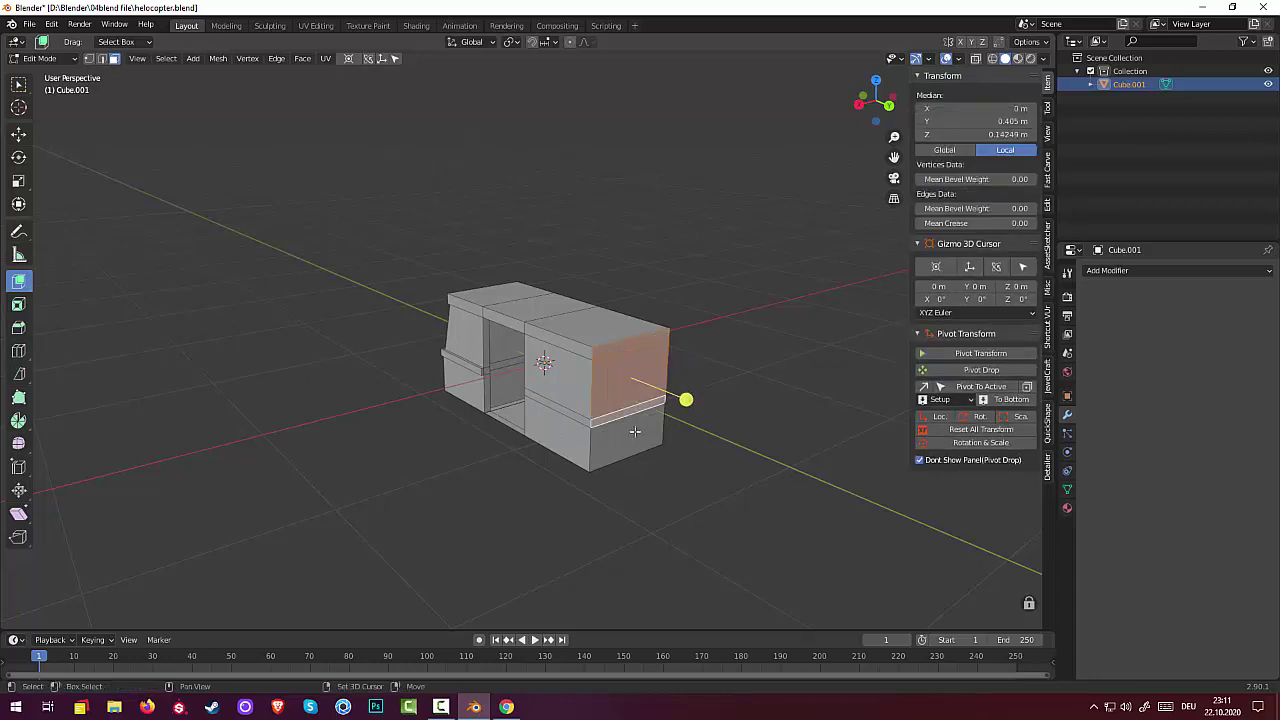
left_click(634, 431, "shift")
middle_click_drag(634, 431, 764, 441)
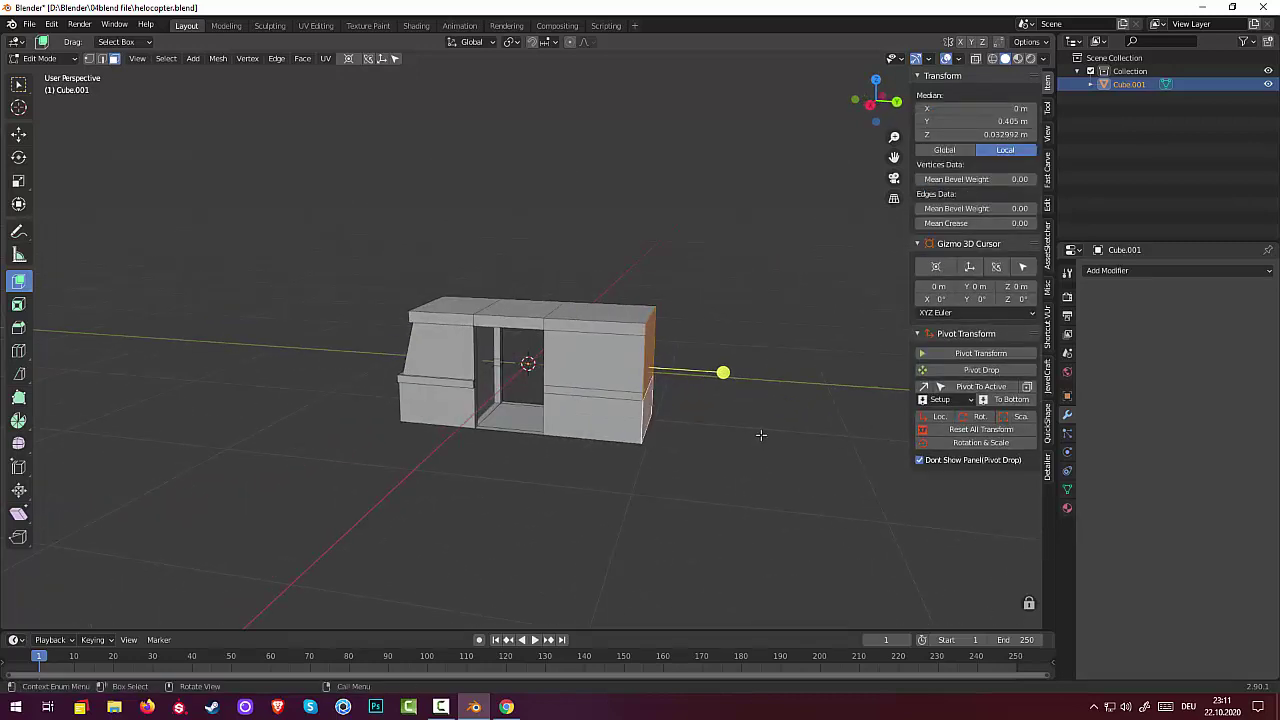
Step: Cancel a stray extrude and move, then clear the end-face selection
key("e")
right_click(754, 430)
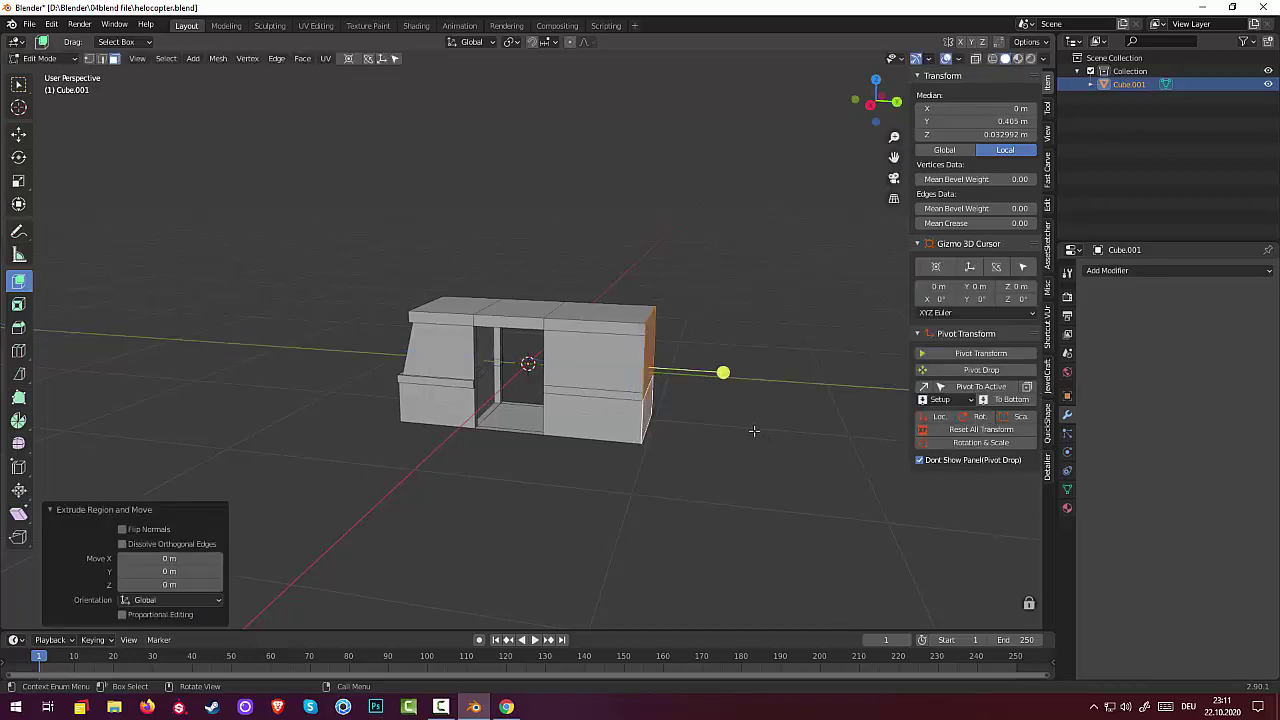
key("g")
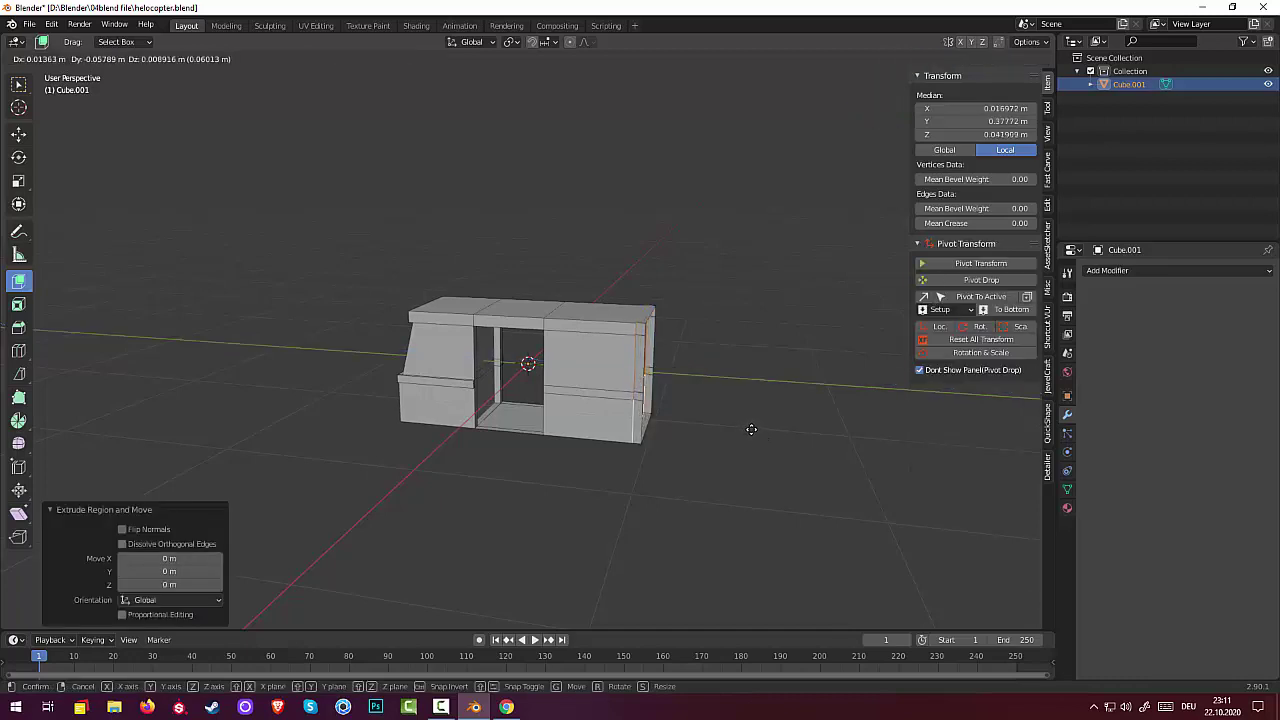
right_click(757, 430)
left_click(725, 480)
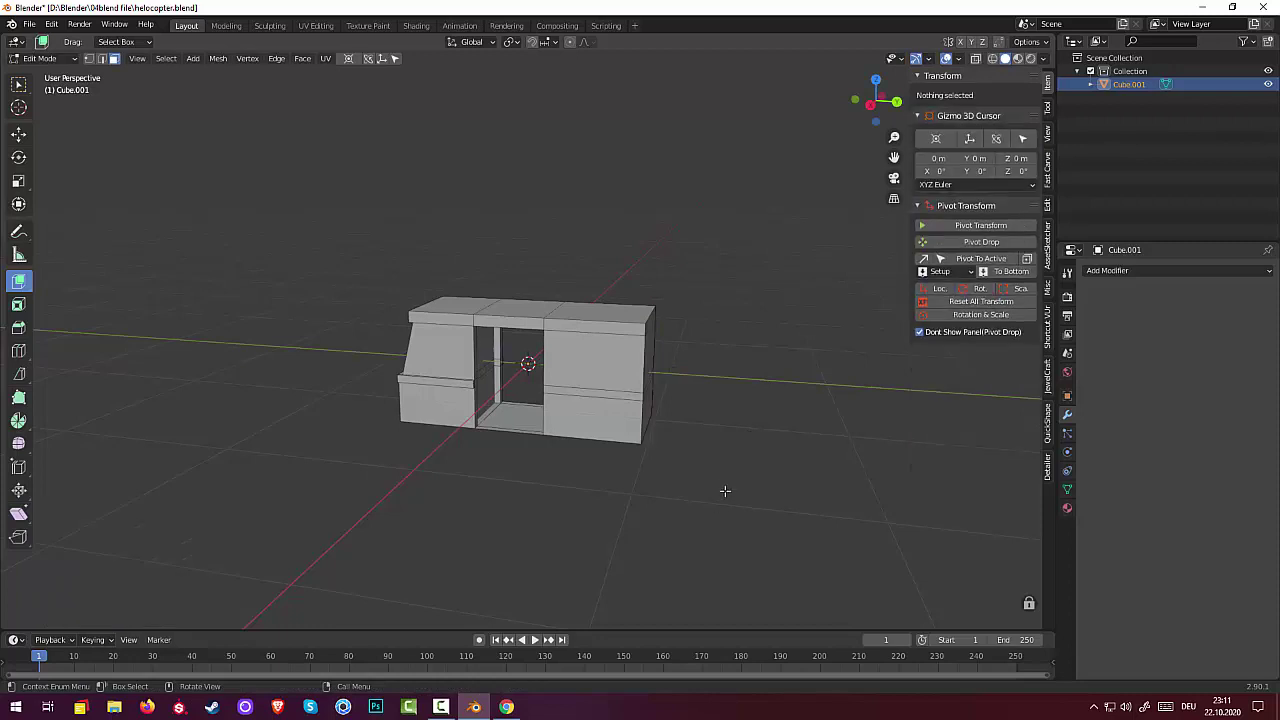
middle_click_drag(723, 484, 619, 410)
left_click(656, 325)
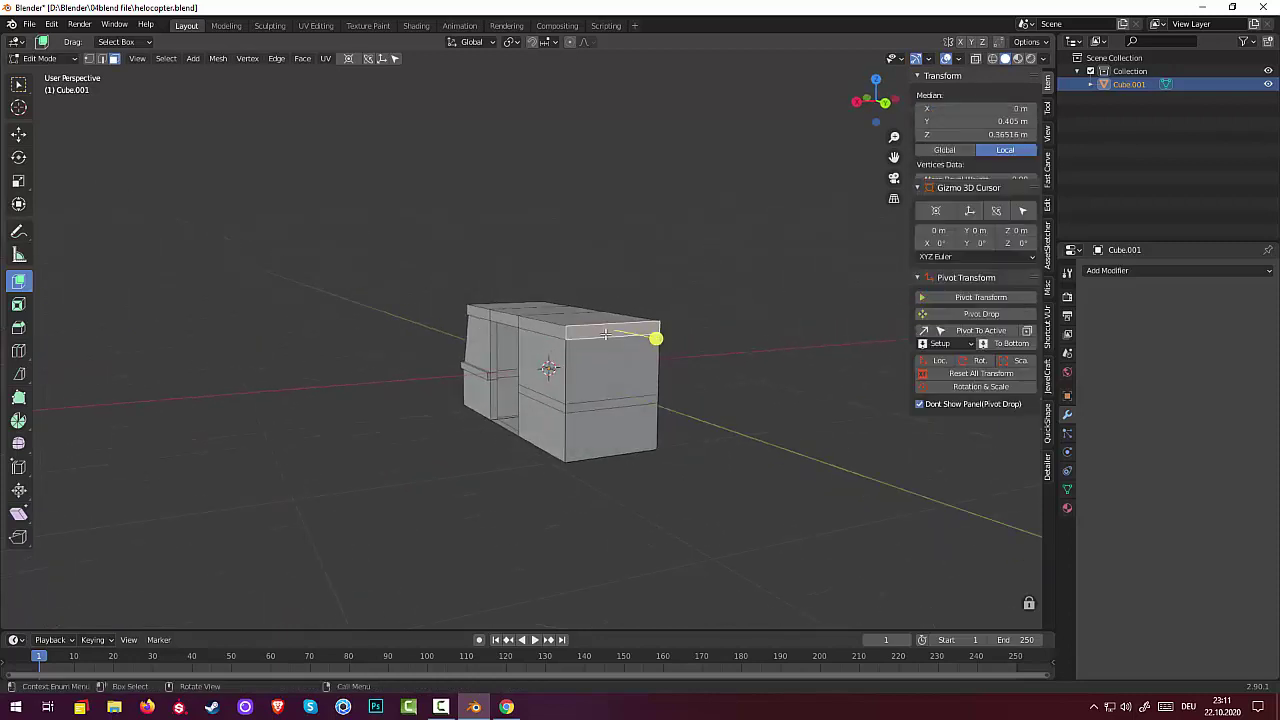
left_click(790, 449)
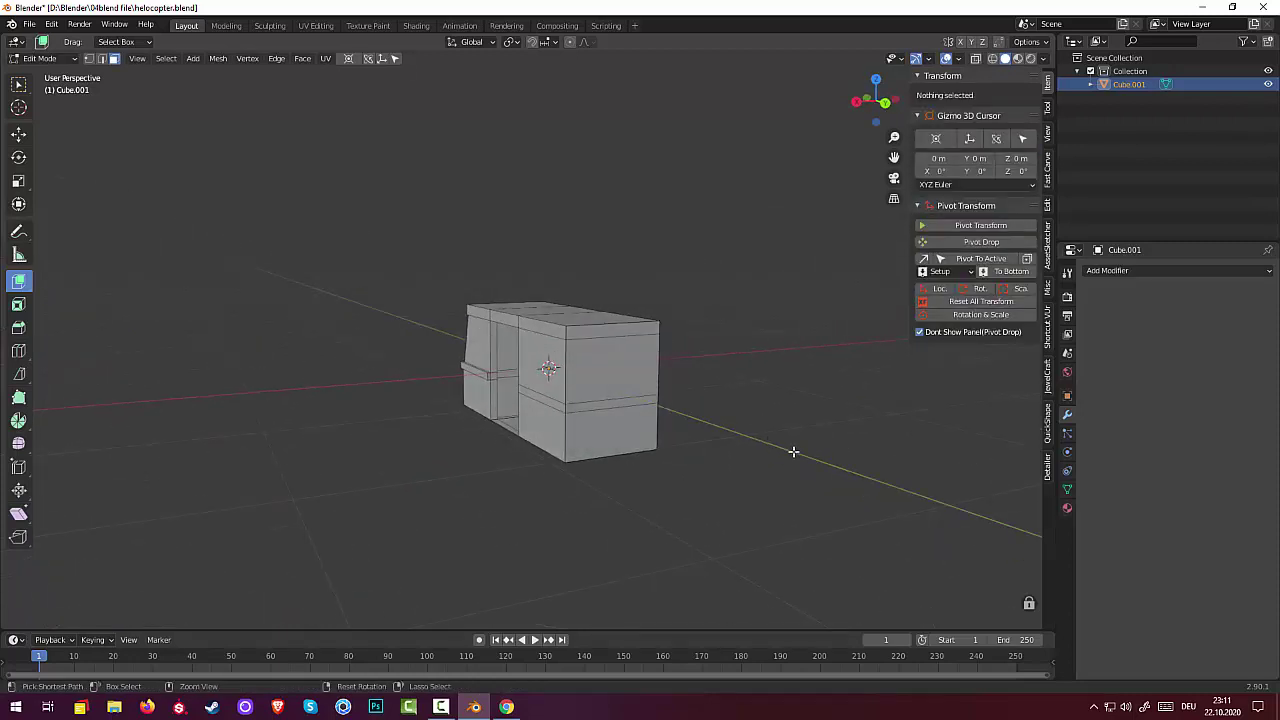
Step: Select the upper end face, the thin strip below it and the lower end face
key("ctrl+z")
key("ctrl+z")
key("ctrl+z")
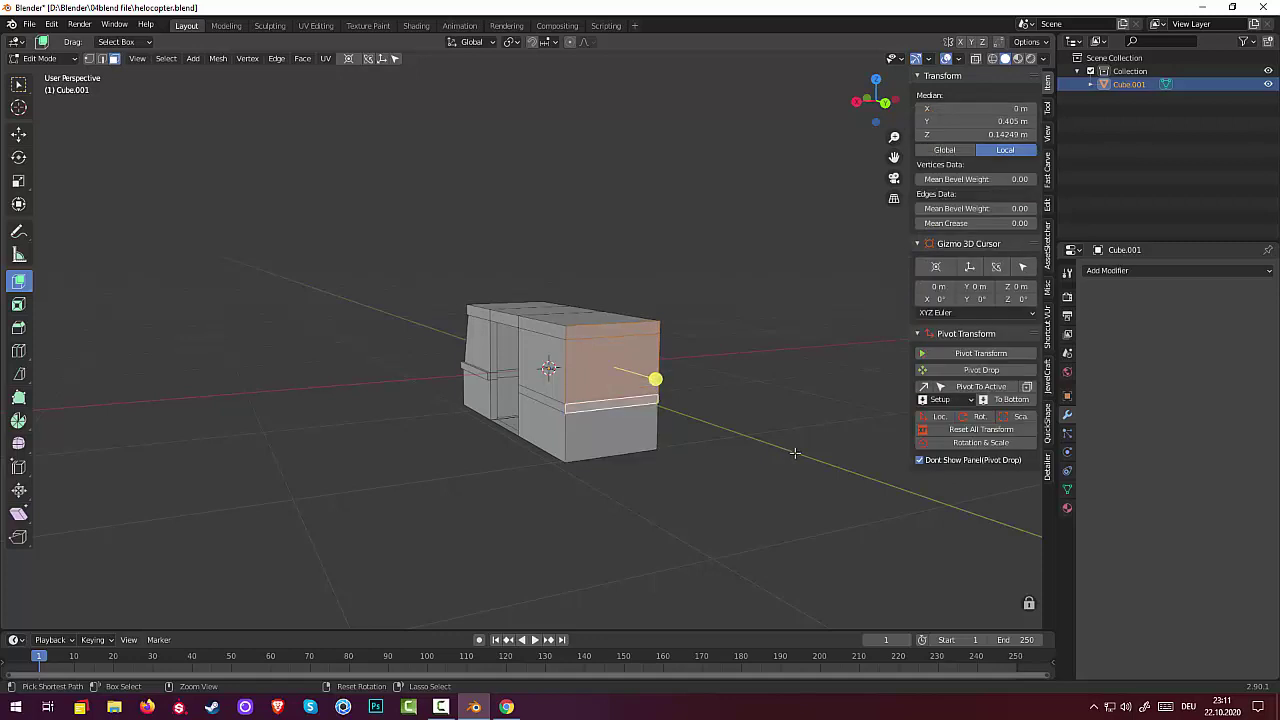
key("ctrl+z")
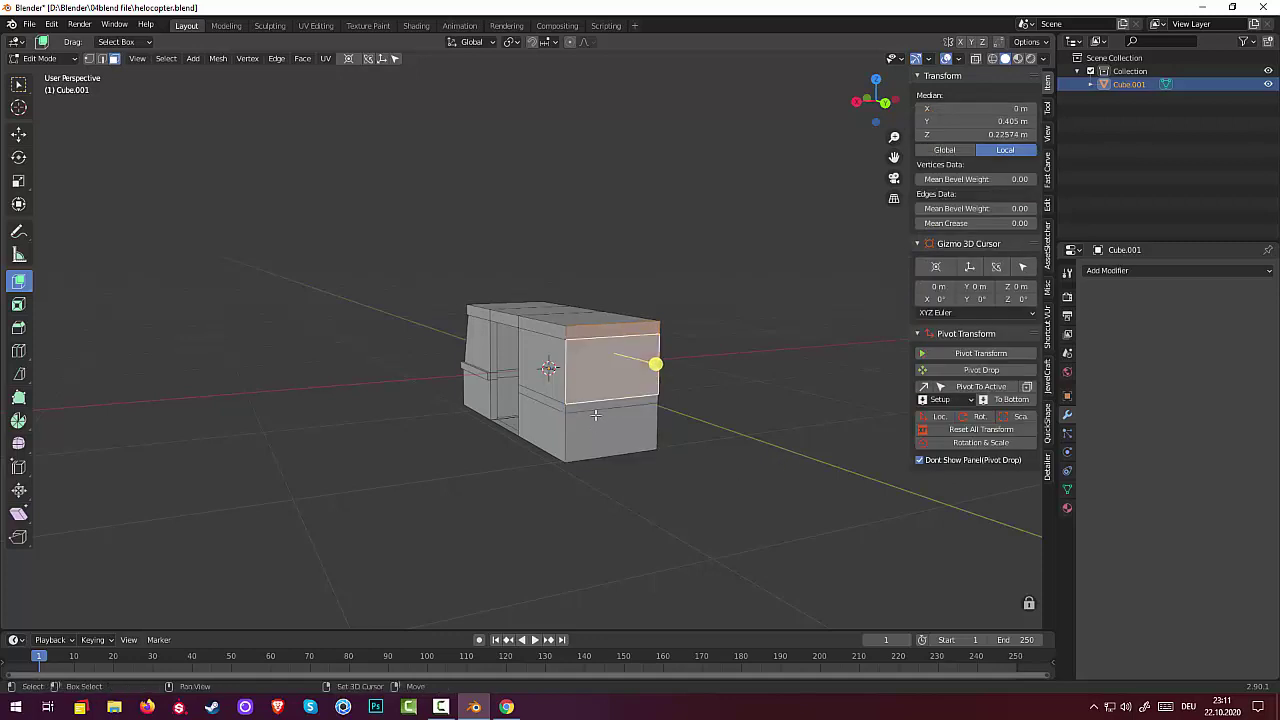
left_click(602, 408, "shift")
left_click(644, 448, "shift")
middle_click_drag(644, 448, 747, 461)
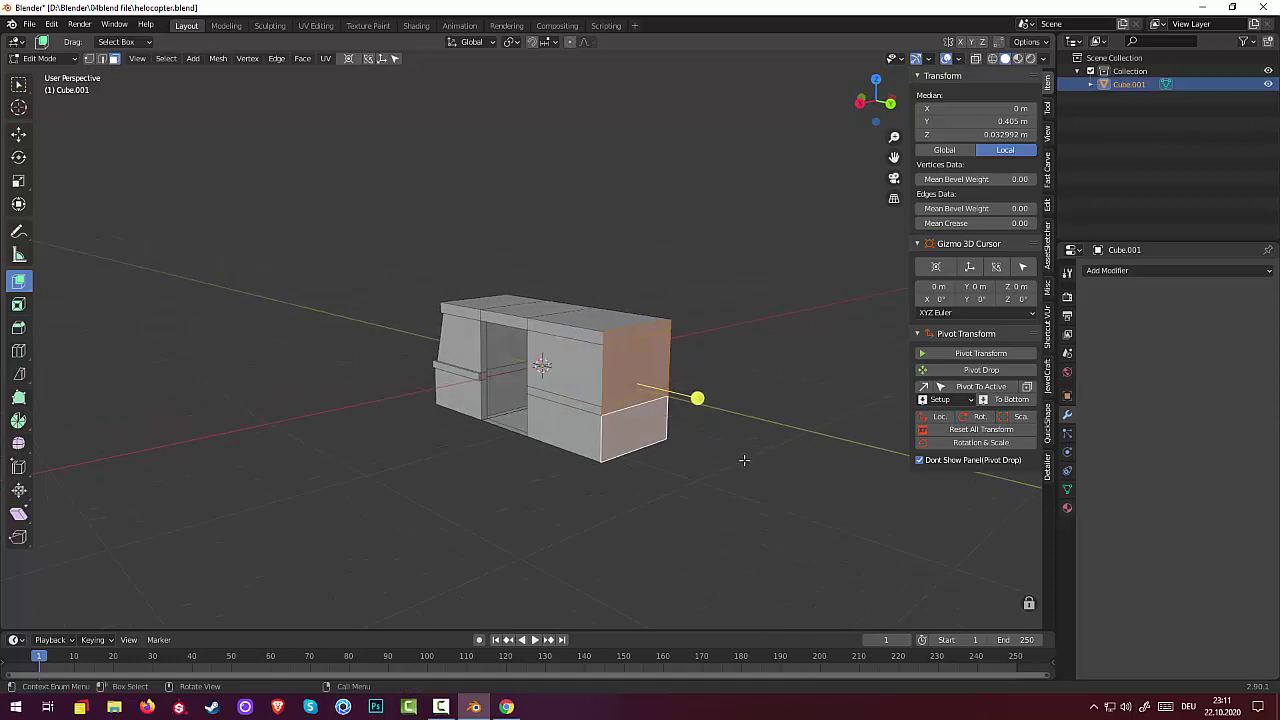
left_click(19, 85)
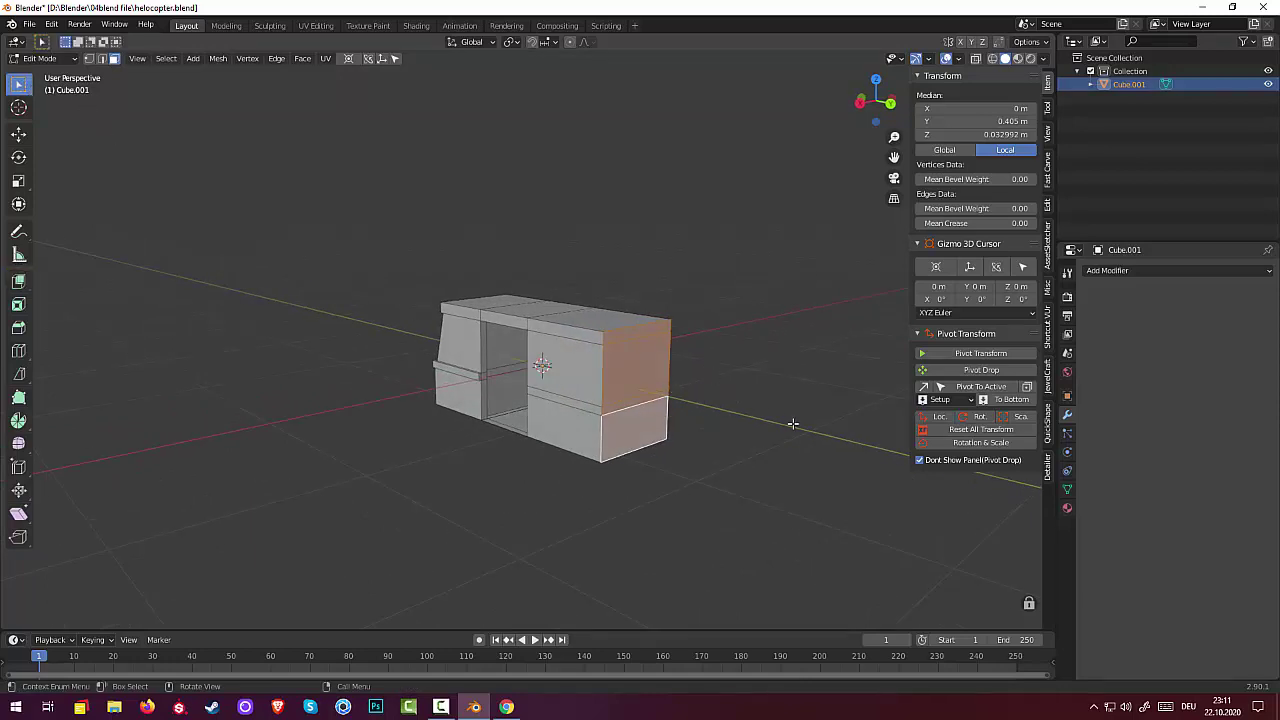
Step: Move the selected end faces about −0.107 m along the Y axis
key("g")
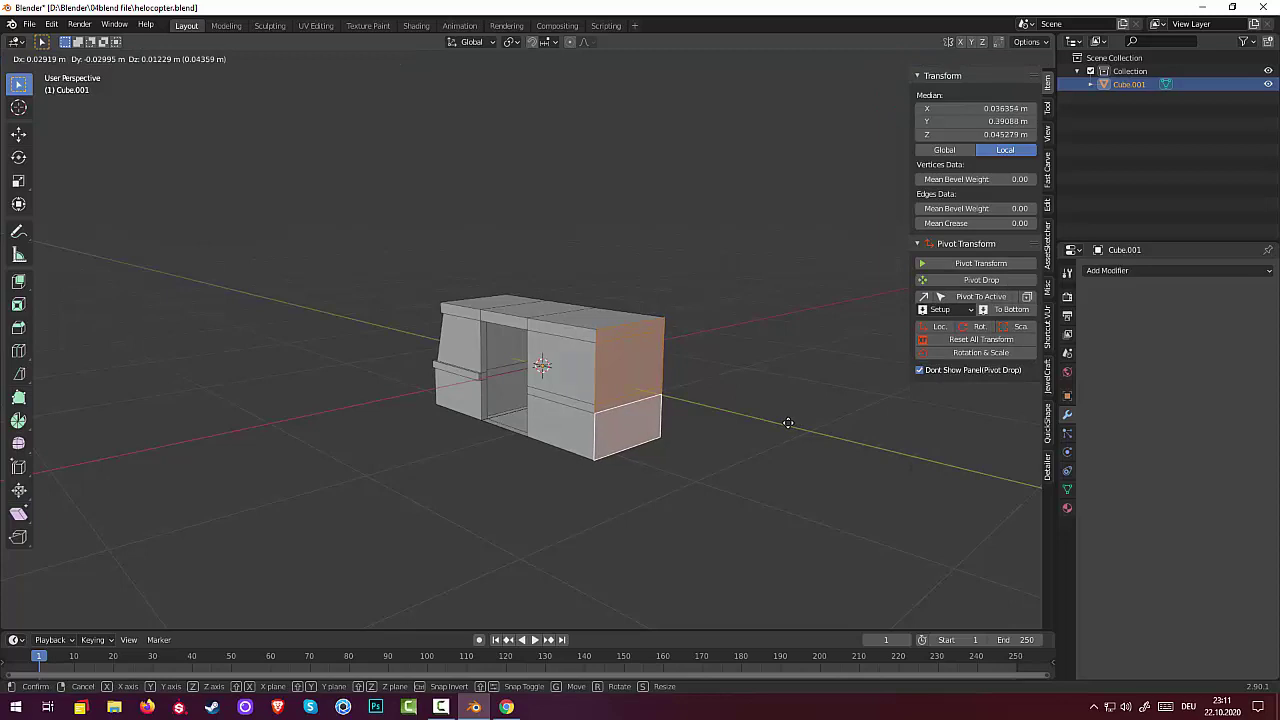
key("x")
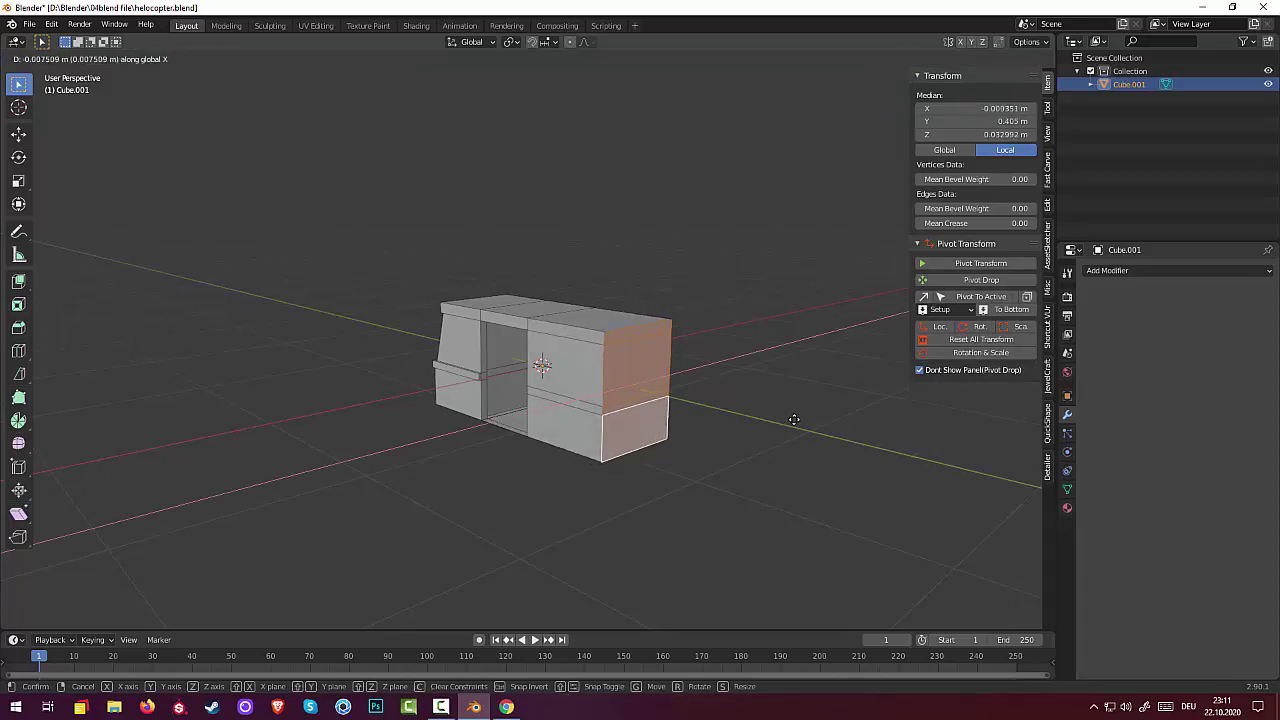
key("y")
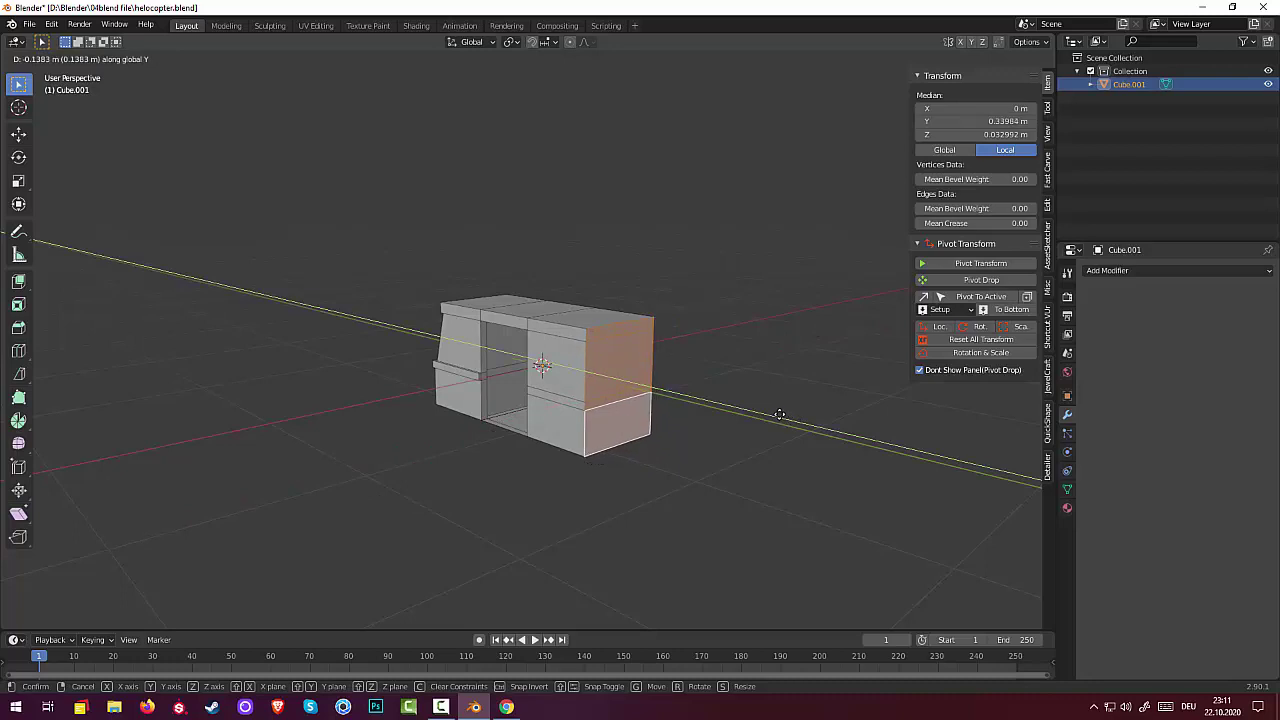
left_click(783, 414)
mouse_move(777, 440)
middle_mouse_down()
mouse_move(936, 432)
mouse_move(890, 498)
mouse_move(760, 449)
middle_mouse_up()
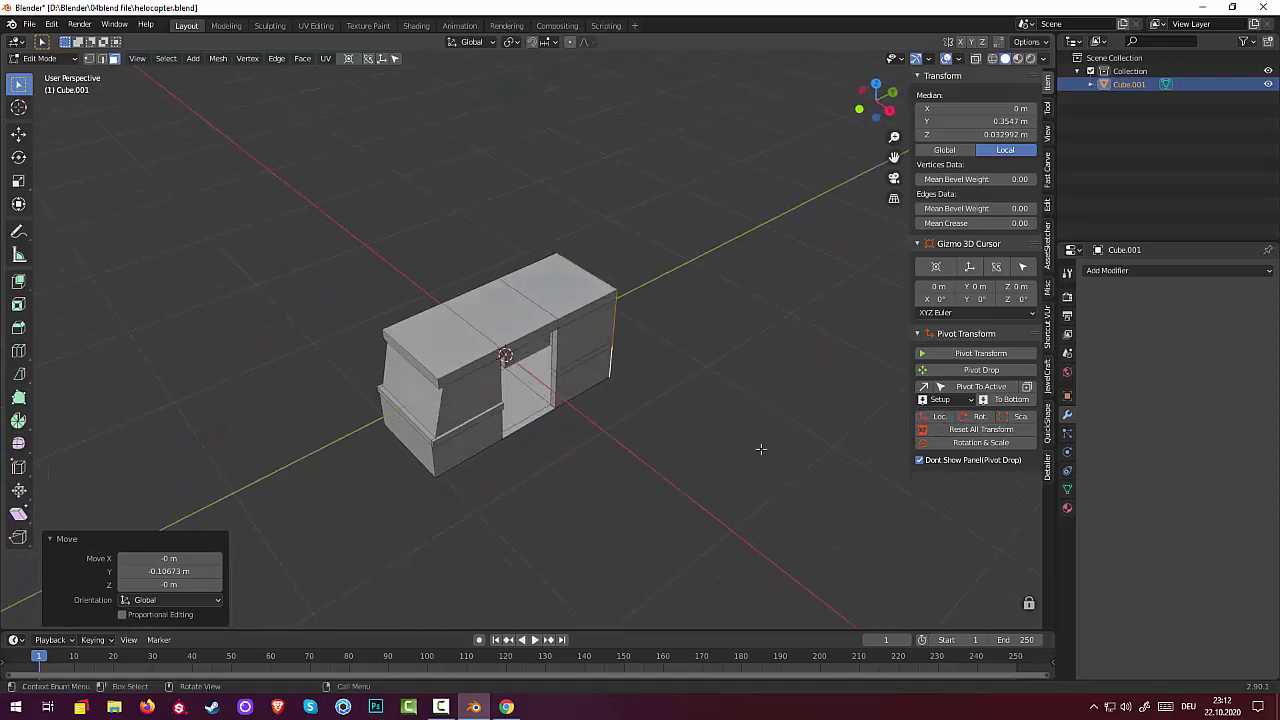
Step: Select two edges at the cabin end, staying in Edit Mode
left_click(460, 428)
middle_click_drag(510, 433, 614, 434)
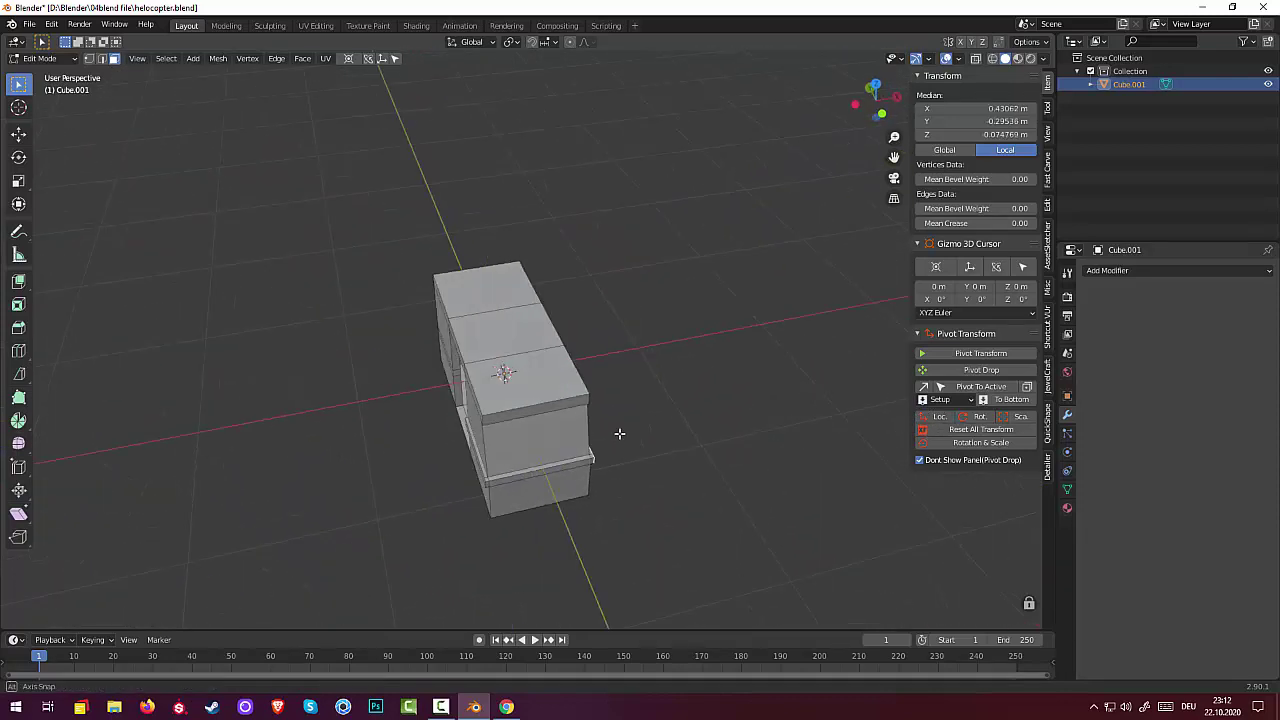
left_click(479, 467, "shift")
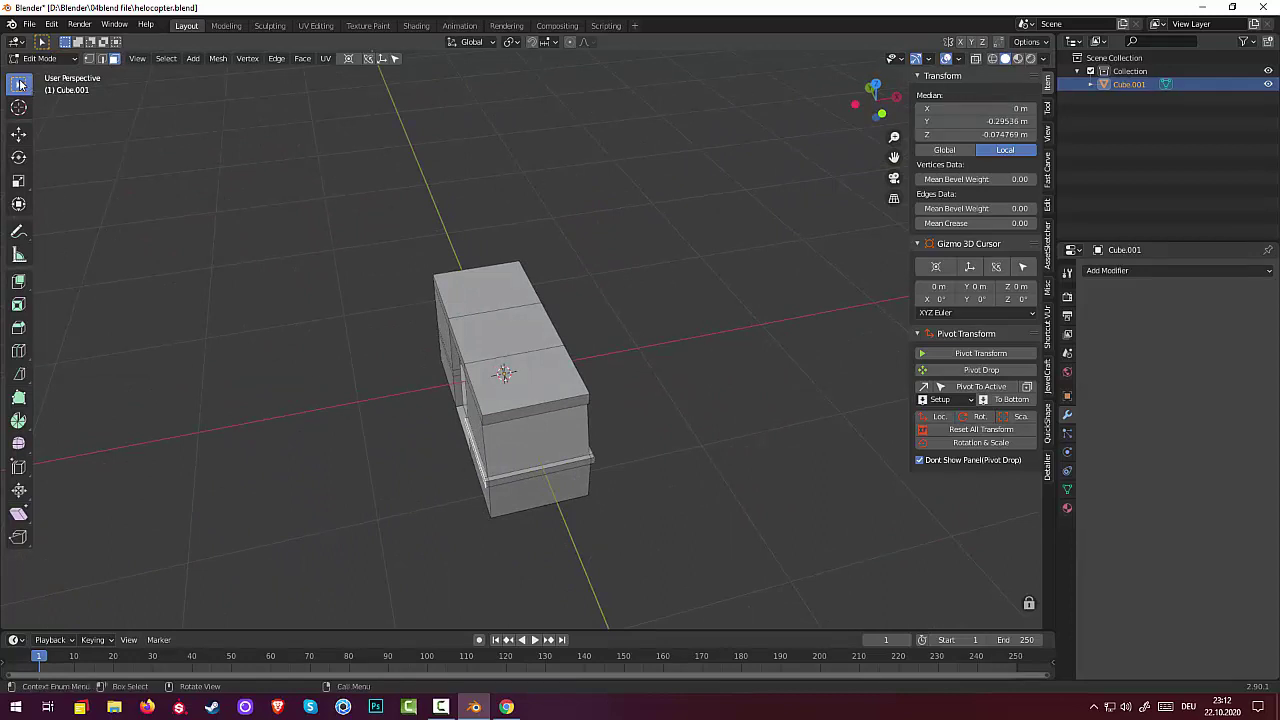
left_click(38, 59)
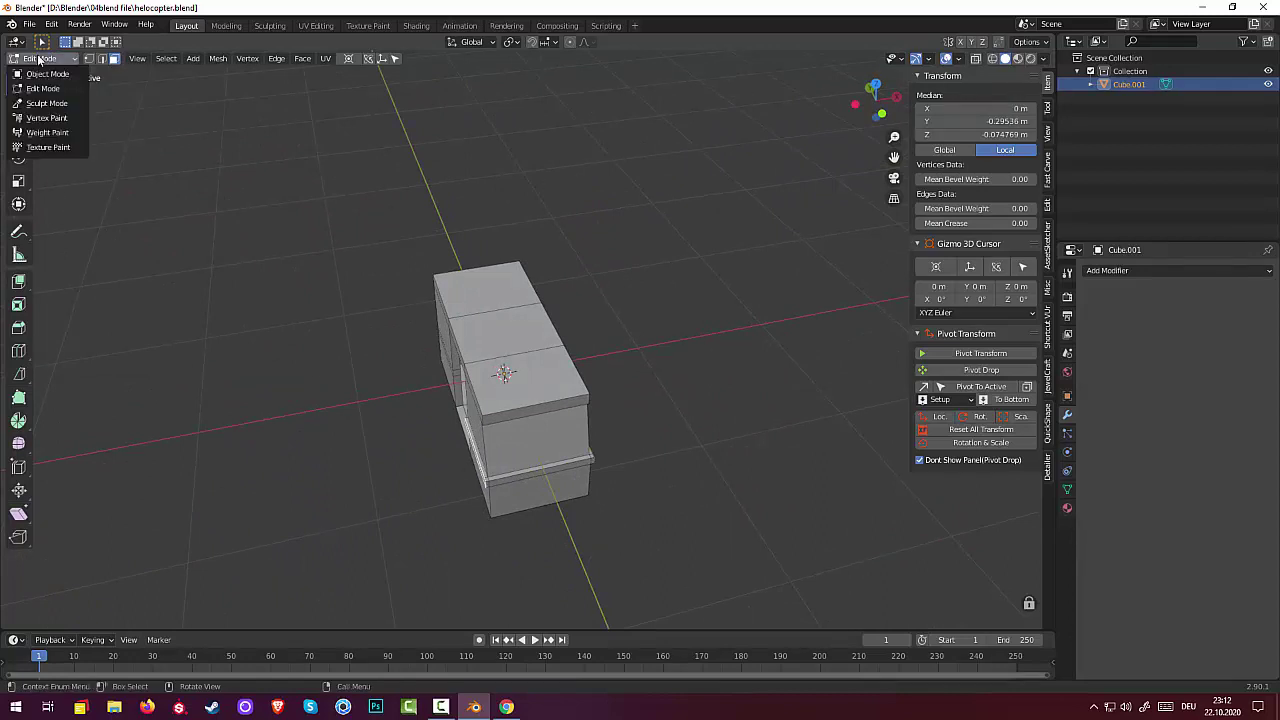
left_click(42, 88)
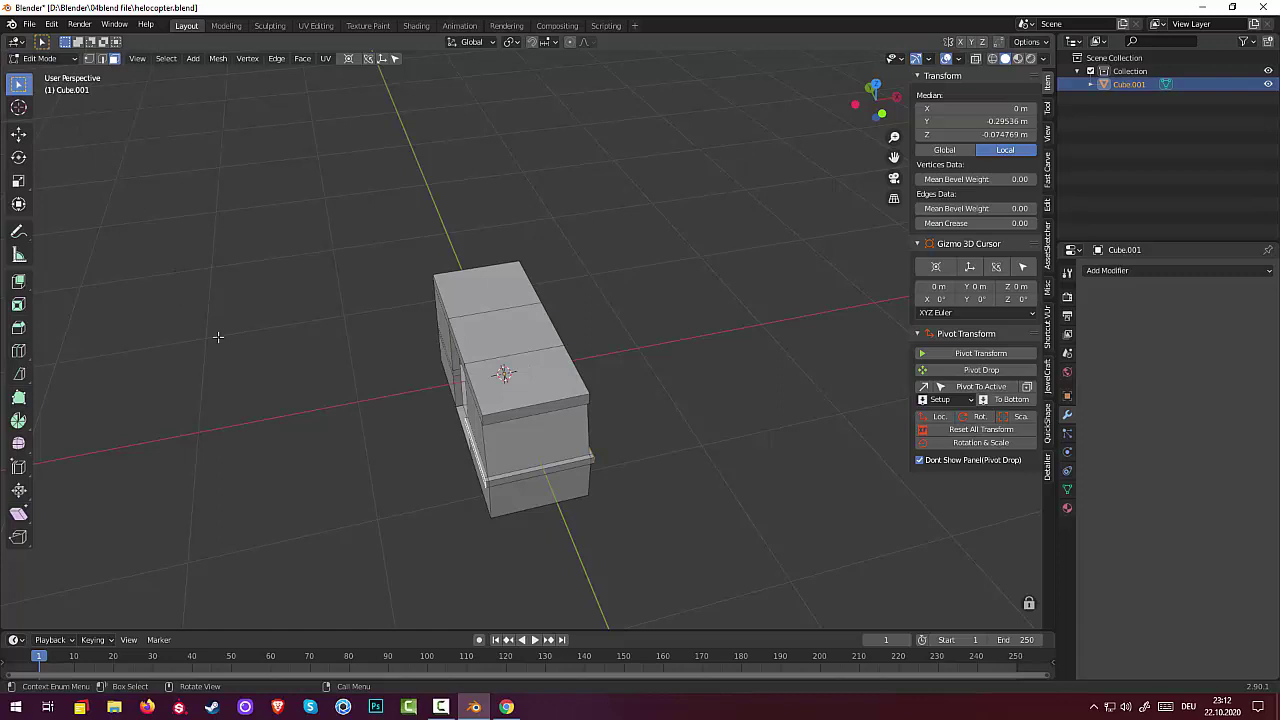
Step: Extrude the end faces slightly along normals, then select the upper rear face
left_click(17, 283)
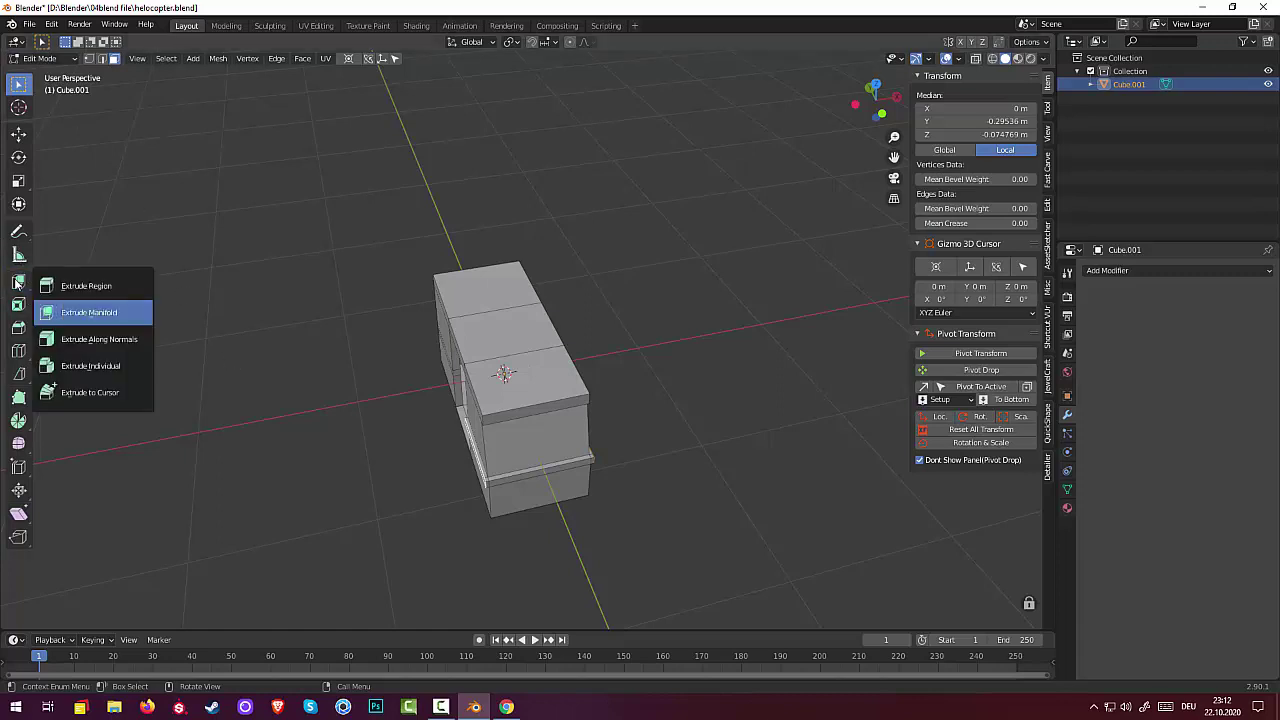
left_click(76, 337)
left_click_drag(529, 393, 525, 394)
left_click(666, 517)
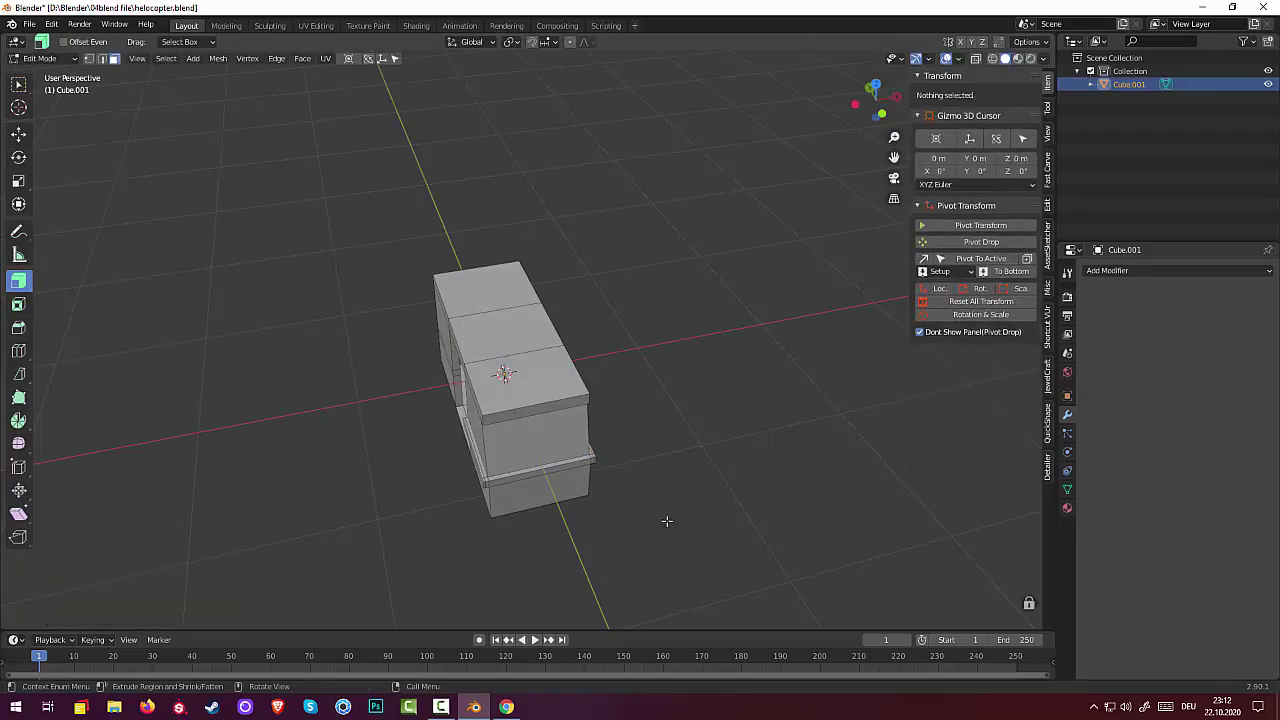
mouse_move(666, 517)
middle_mouse_down()
mouse_move(551, 466)
mouse_move(354, 434)
mouse_move(371, 463)
middle_mouse_up()
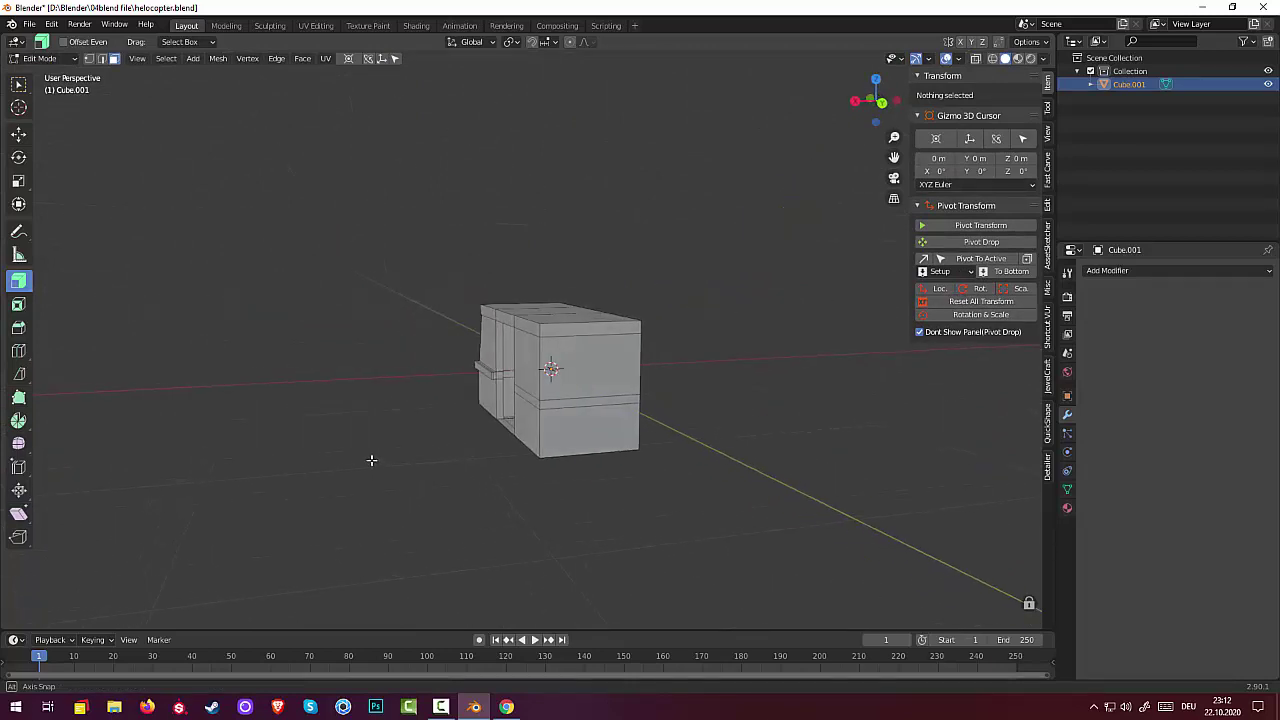
left_click(592, 364)
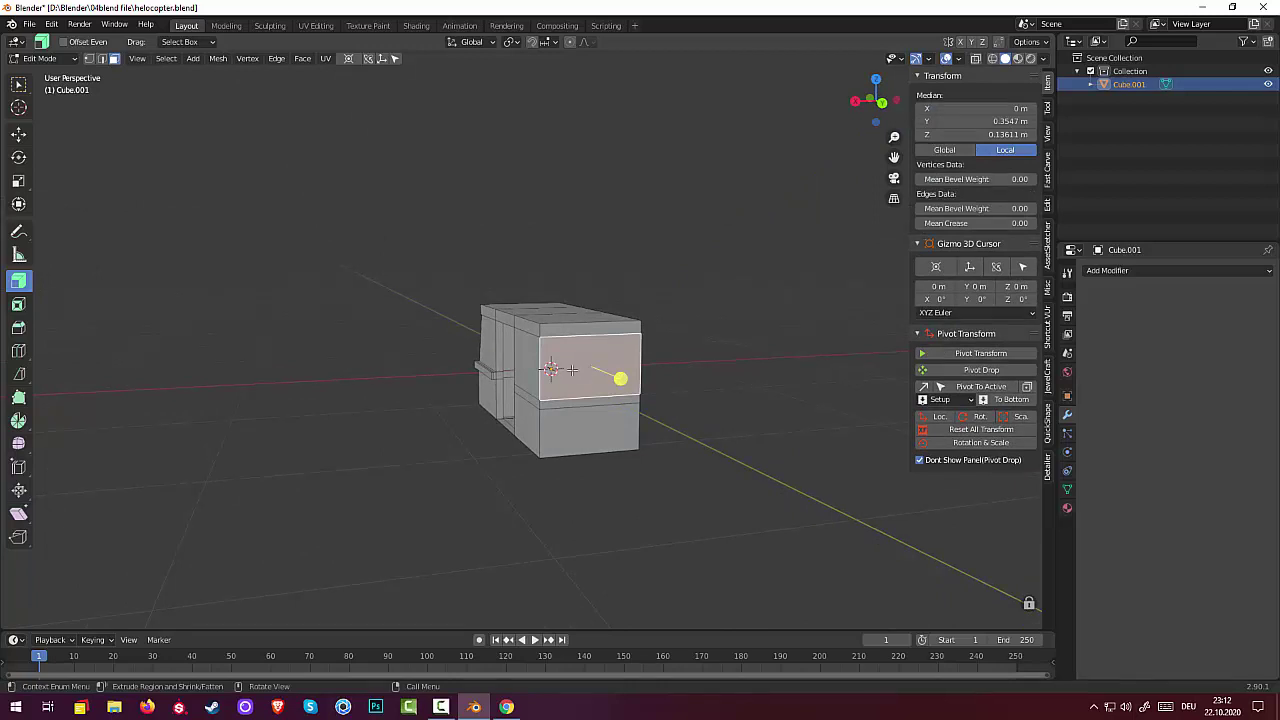
Step: Loop-cut the cabin's right section twice, leaving the second loop unslid at centre
middle_click_drag(710, 410, 740, 416)
left_click(593, 375)
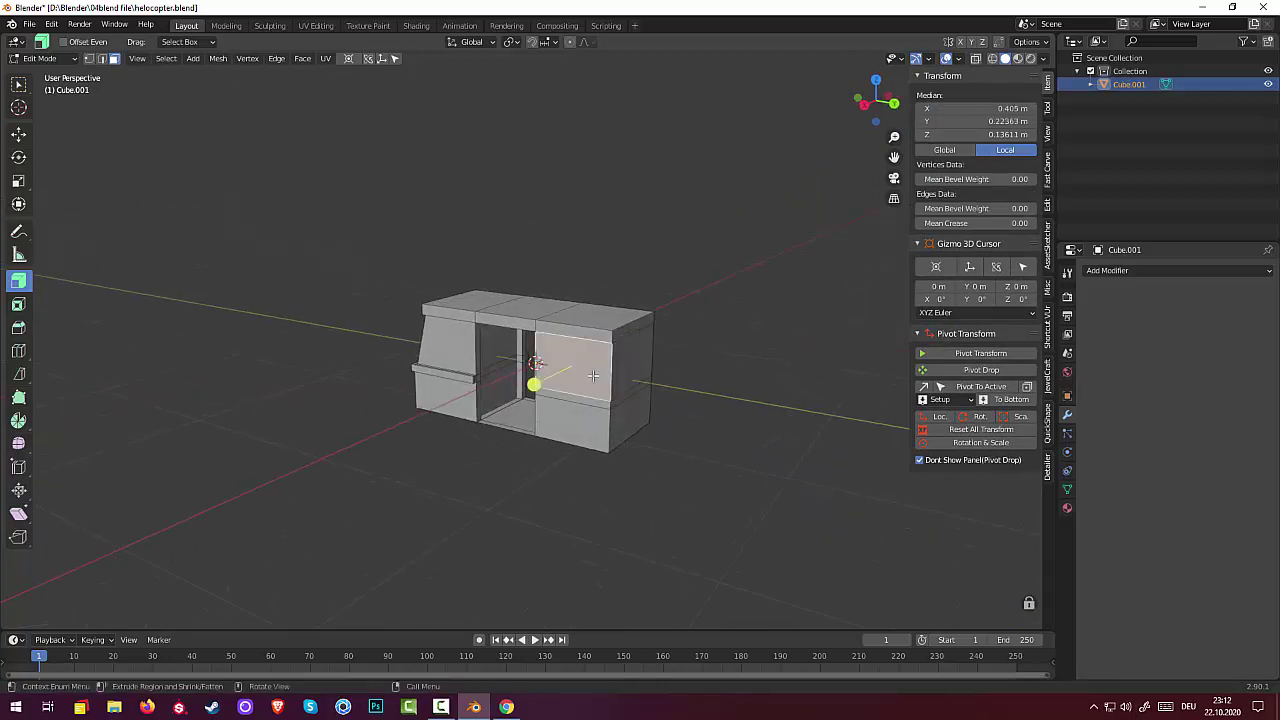
key("ctrl+r")
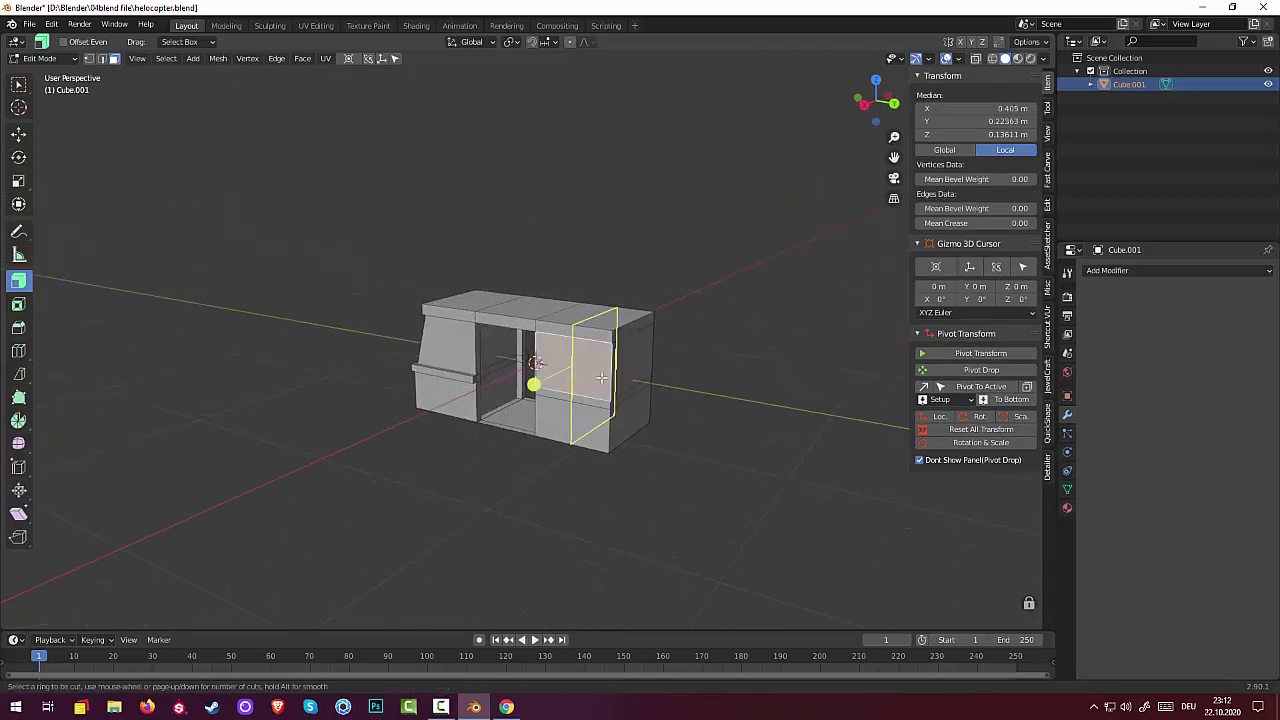
left_click(619, 377)
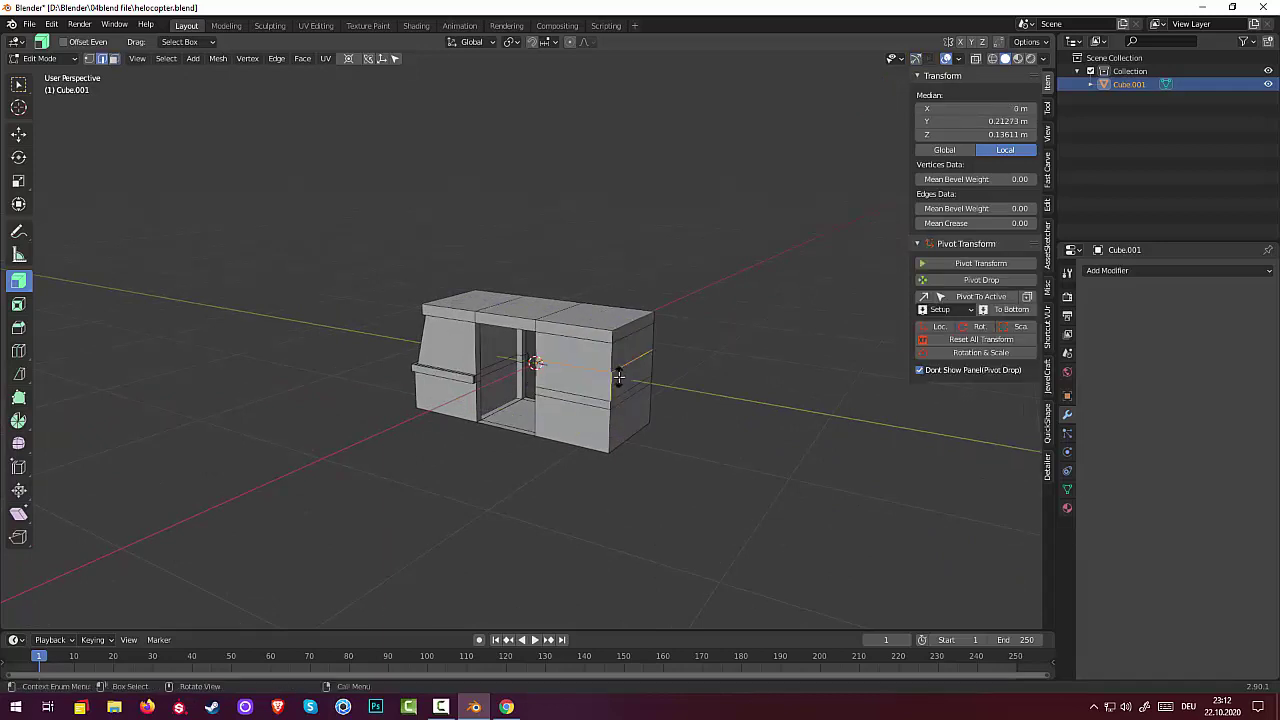
left_click(617, 375)
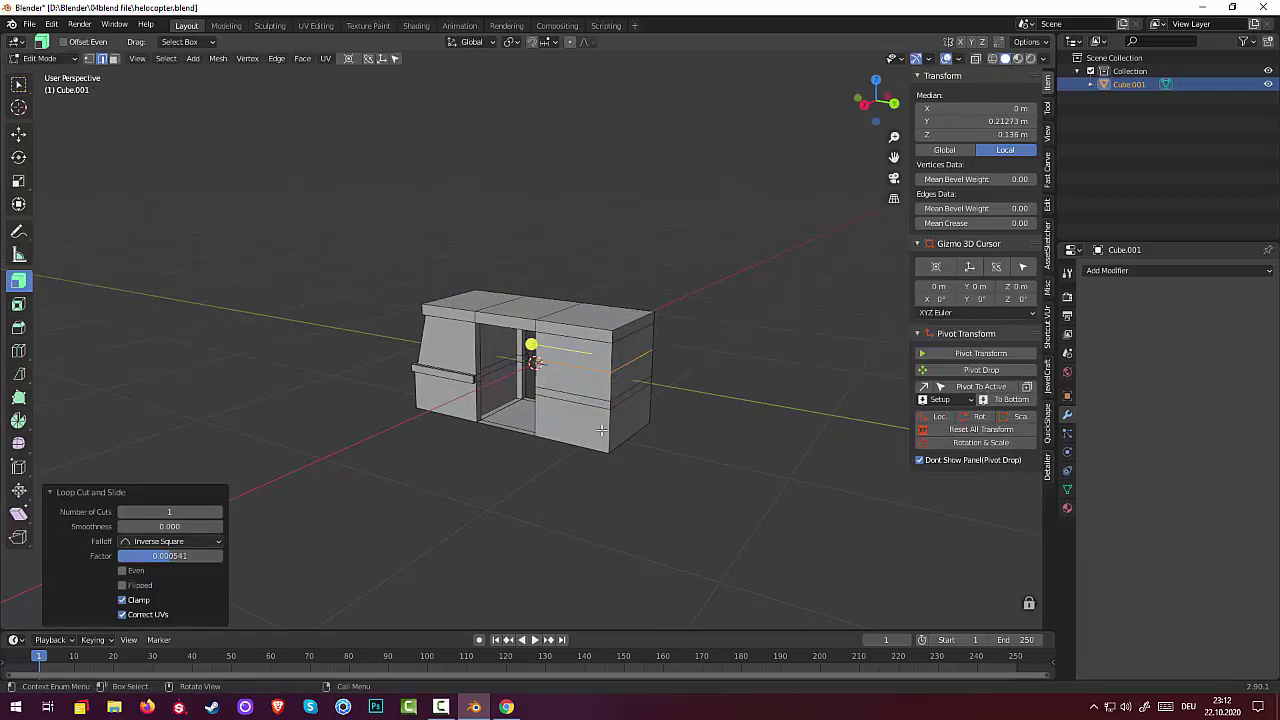
left_click(607, 427)
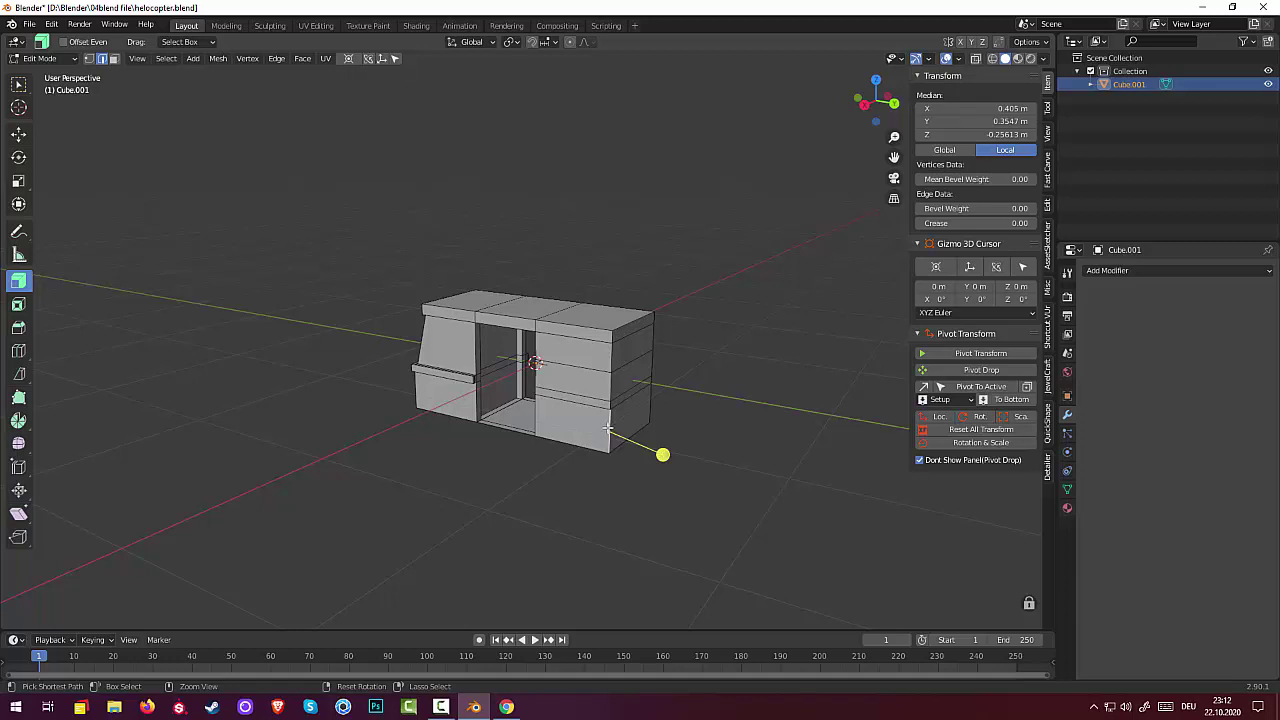
key("ctrl+r")
left_click(607, 425)
right_click(656, 446)
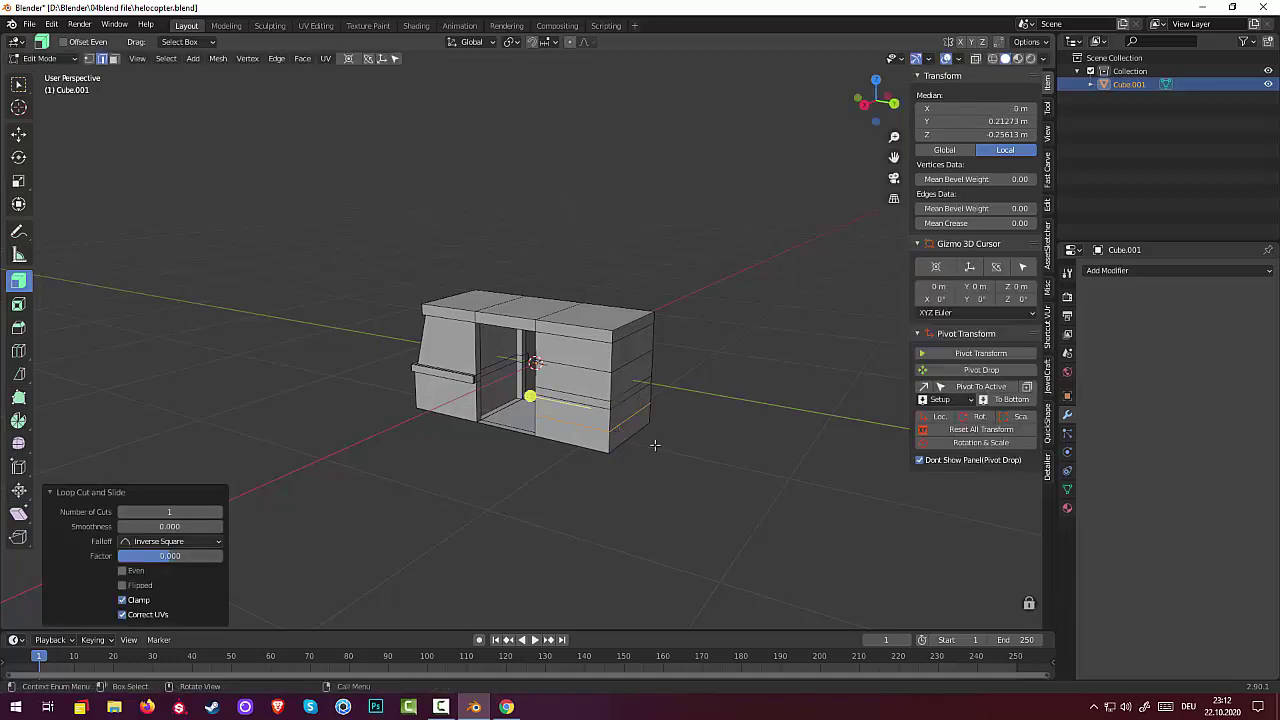
mouse_move(804, 478)
middle_mouse_down()
mouse_move(745, 469)
mouse_move(844, 455)
middle_mouse_up()
mouse_move(652, 453)
middle_mouse_down()
mouse_move(605, 449)
mouse_move(669, 446)
mouse_move(657, 480)
mouse_move(645, 478)
middle_mouse_up()
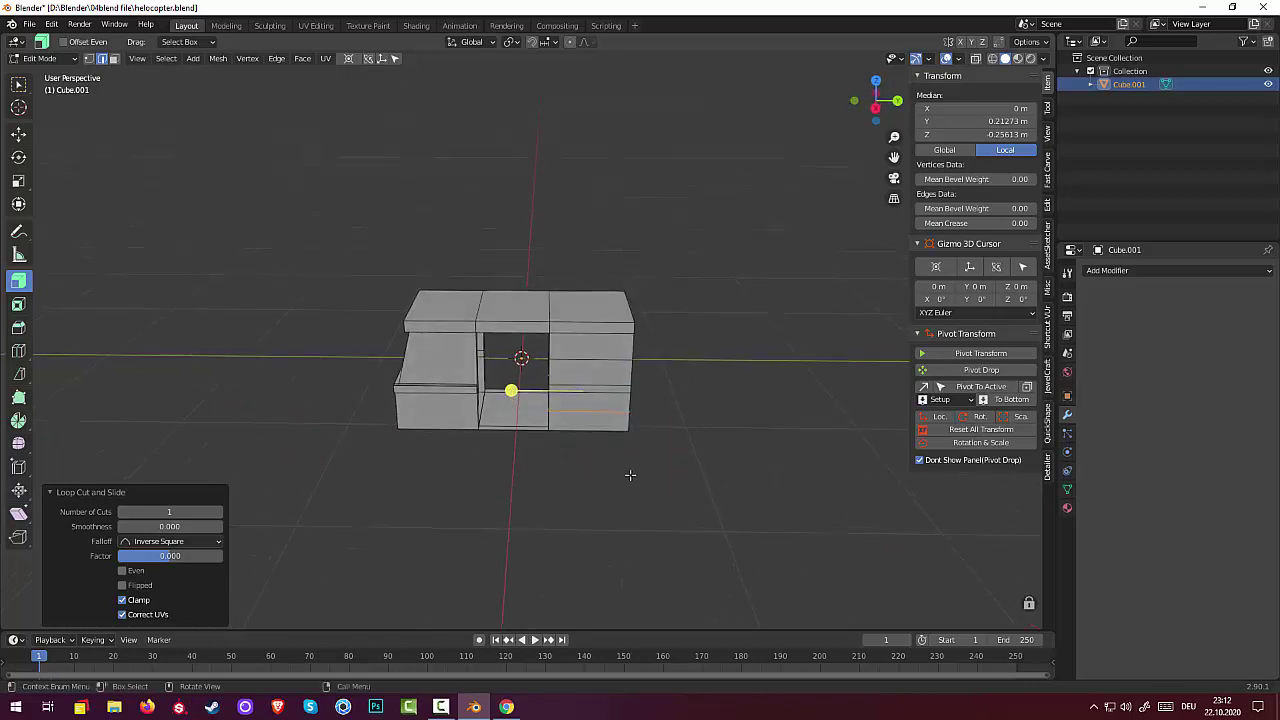
Step: Delete the floor face inside the door opening
left_click(503, 426)
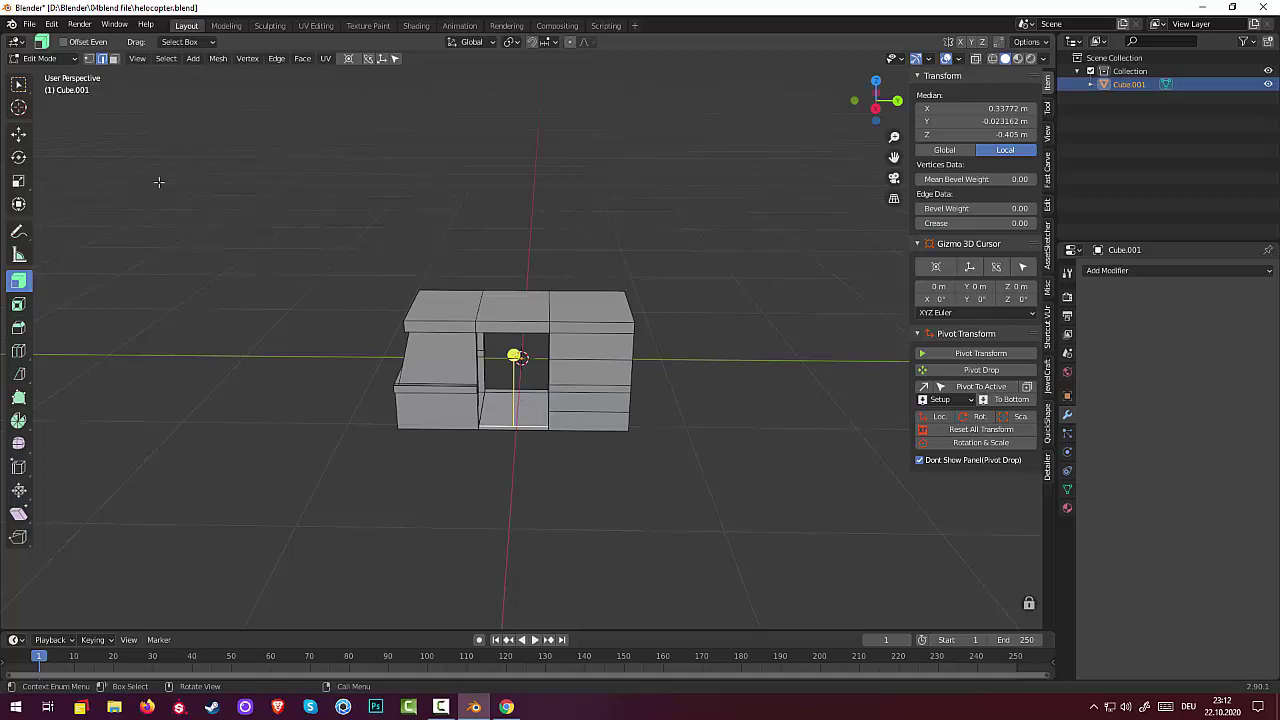
left_click(114, 58)
left_click(520, 405)
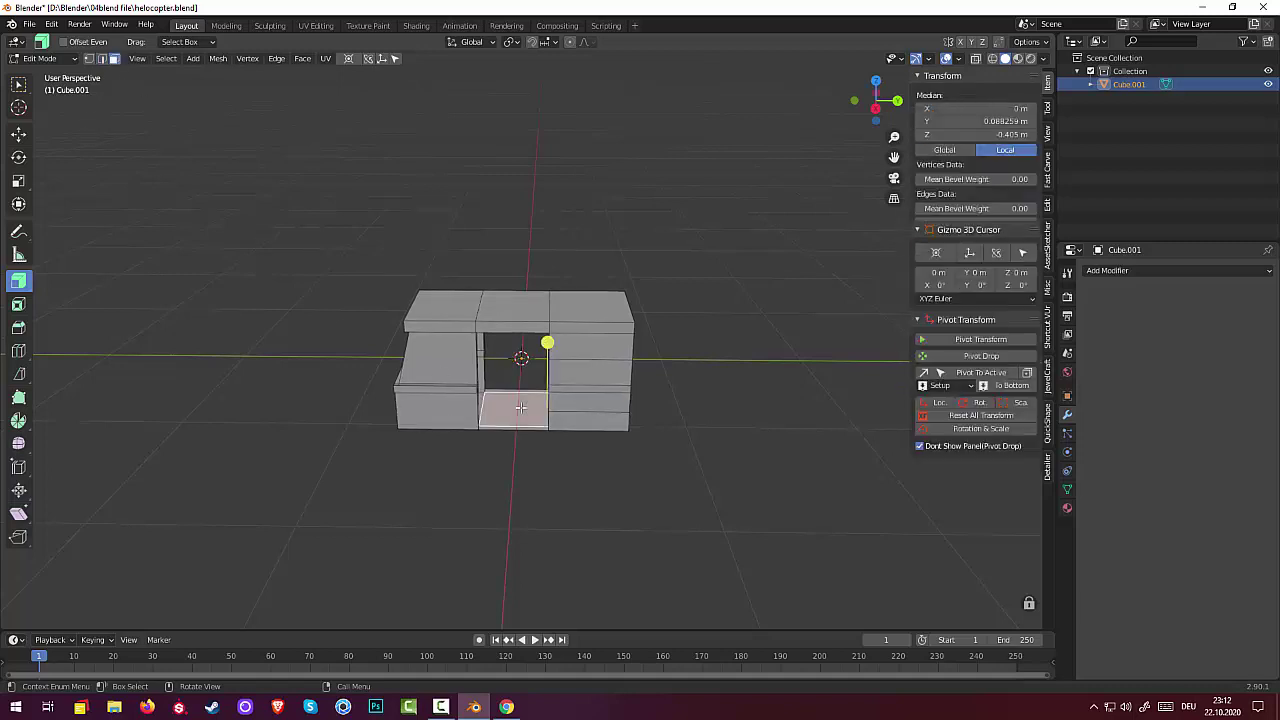
mouse_move(609, 547)
middle_mouse_down()
mouse_move(547, 358)
mouse_move(562, 371)
middle_mouse_up()
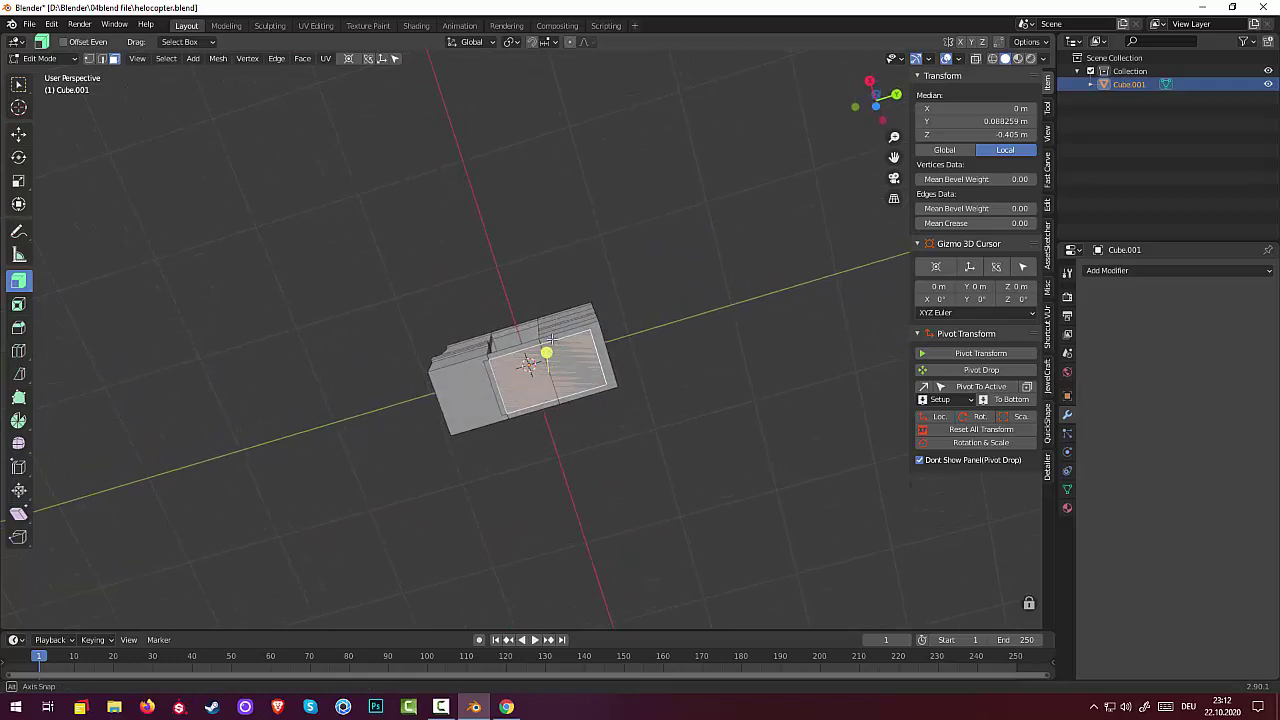
key("x")
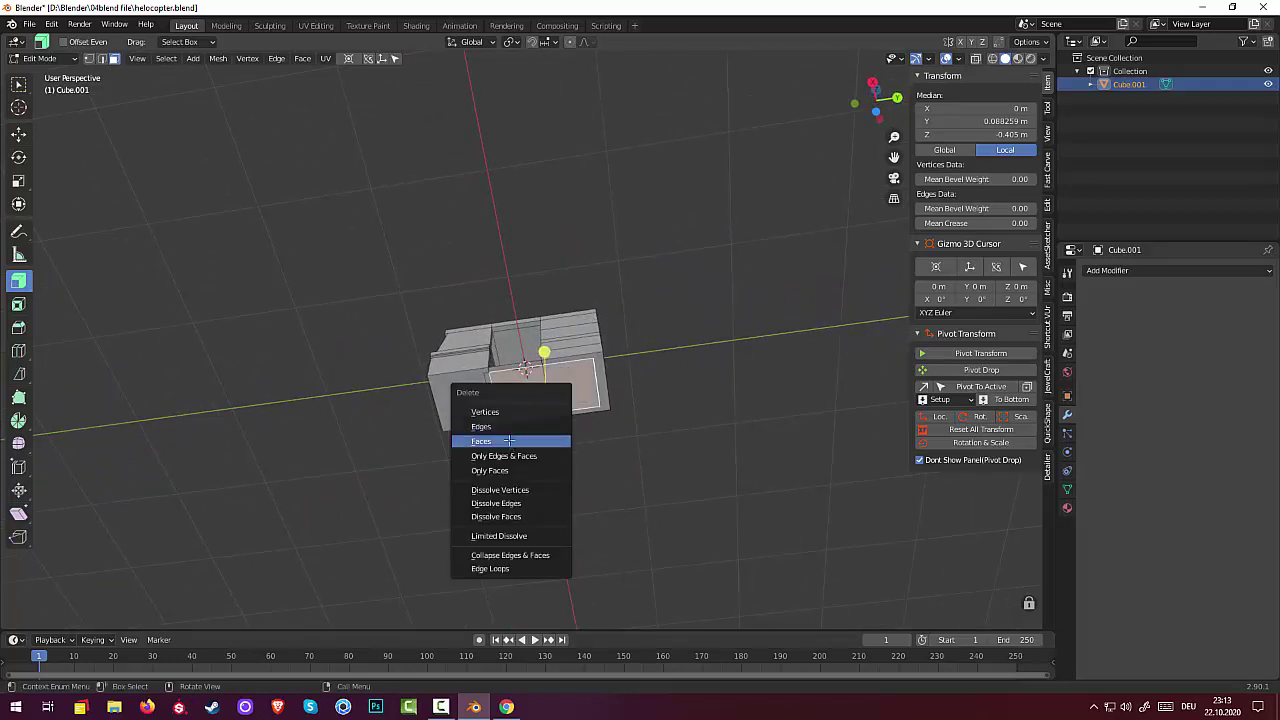
left_click(514, 437)
Step: Delete three faces from the cabin underside
middle_click_drag(560, 410, 539, 403)
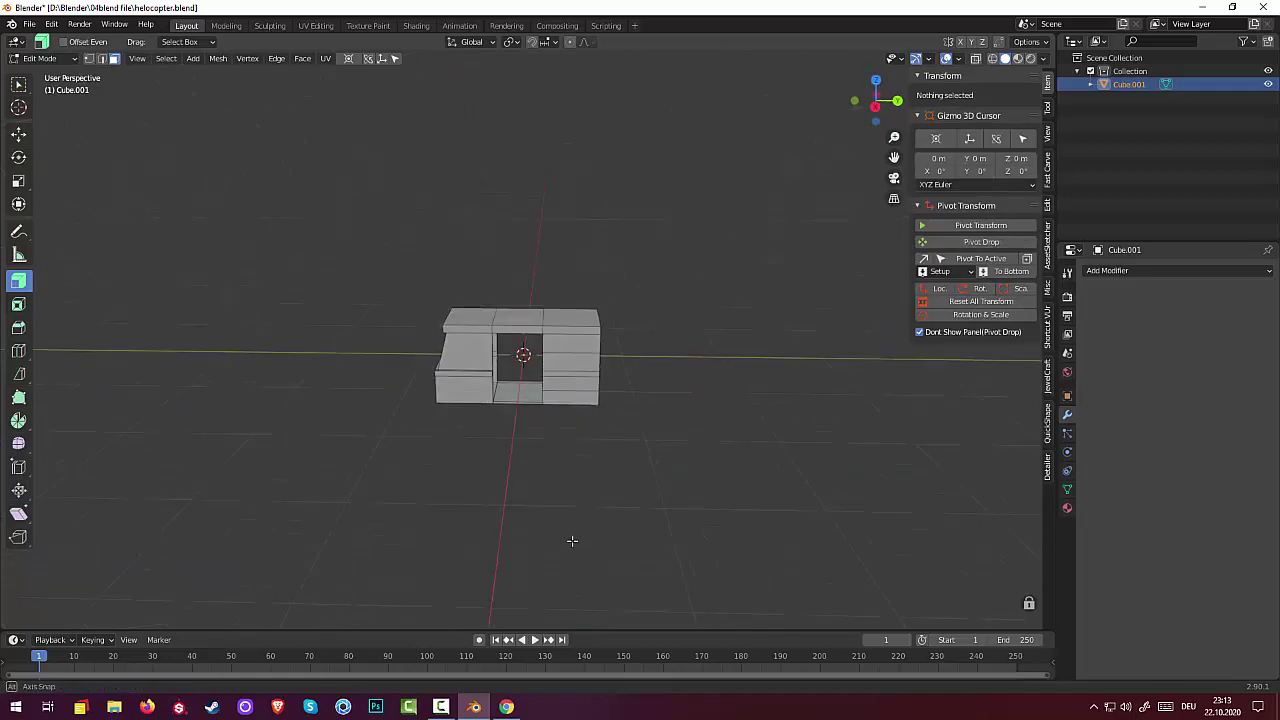
left_click(520, 443)
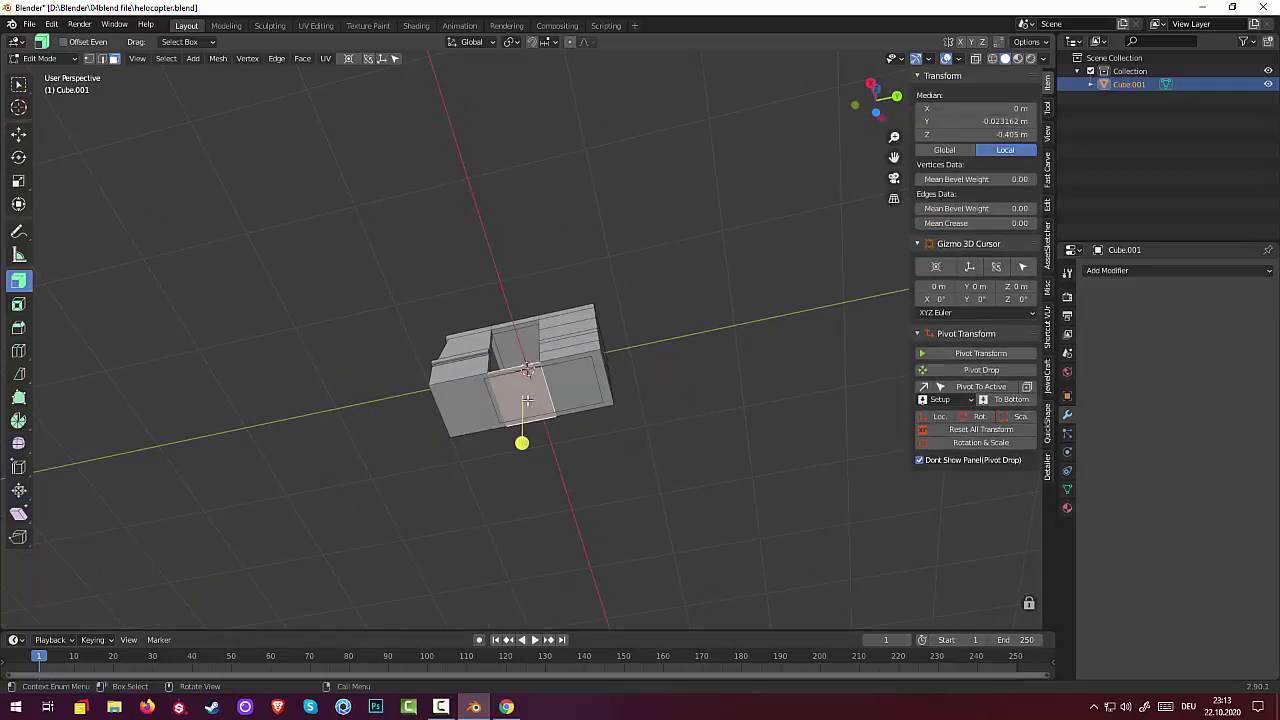
key("x")
left_click(512, 399)
left_click(558, 399)
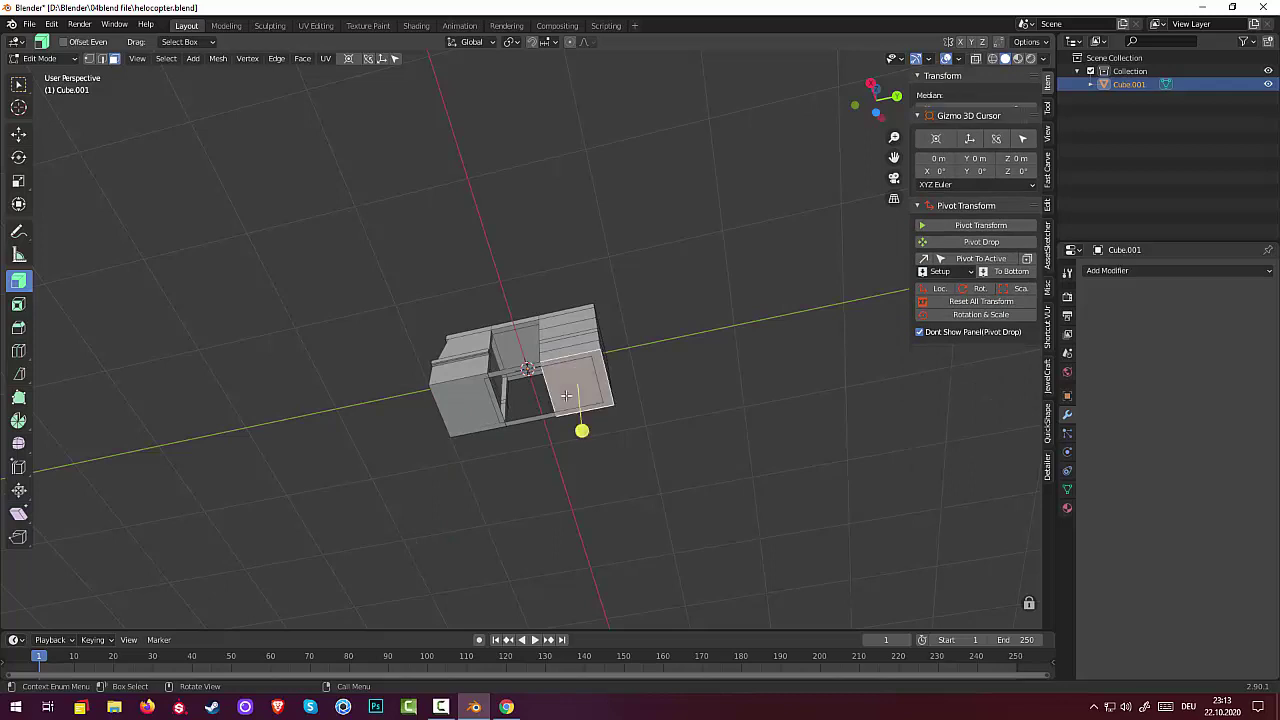
key("x")
left_click(516, 394)
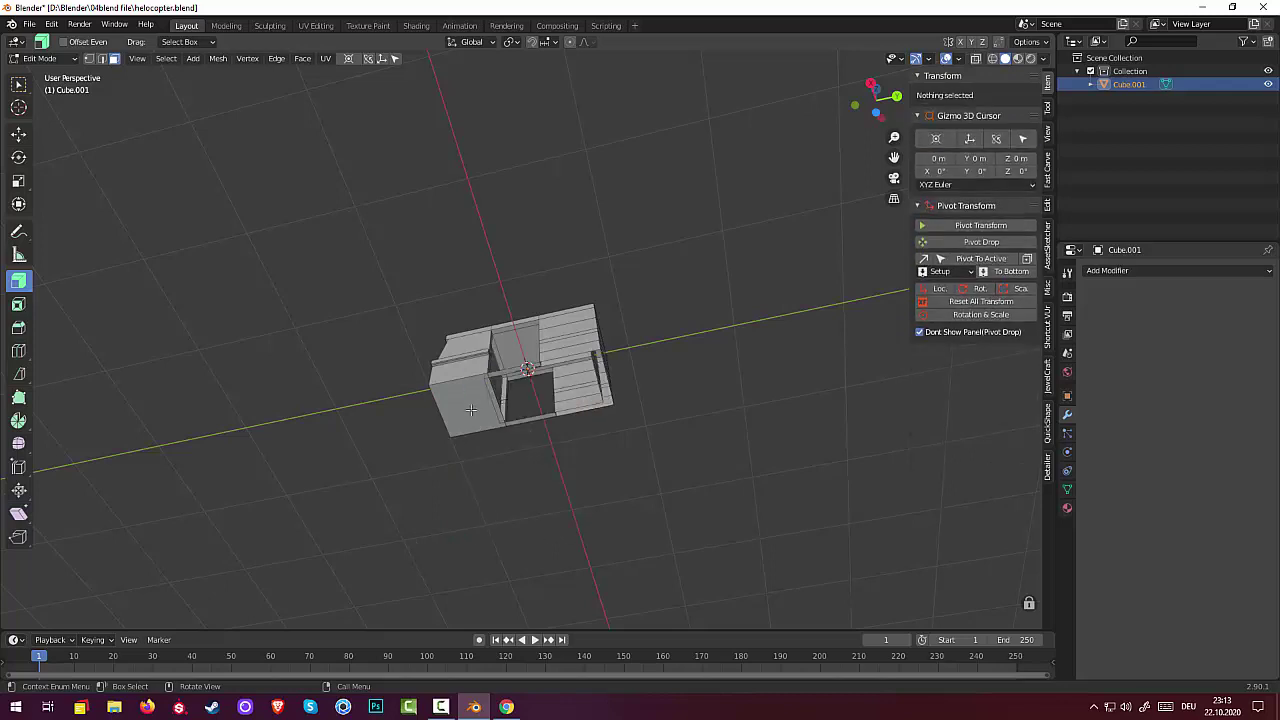
left_click(467, 412)
key("x")
left_click(441, 413)
Step: Delete two more underside faces to open up the cabin
left_click(509, 375)
key("x")
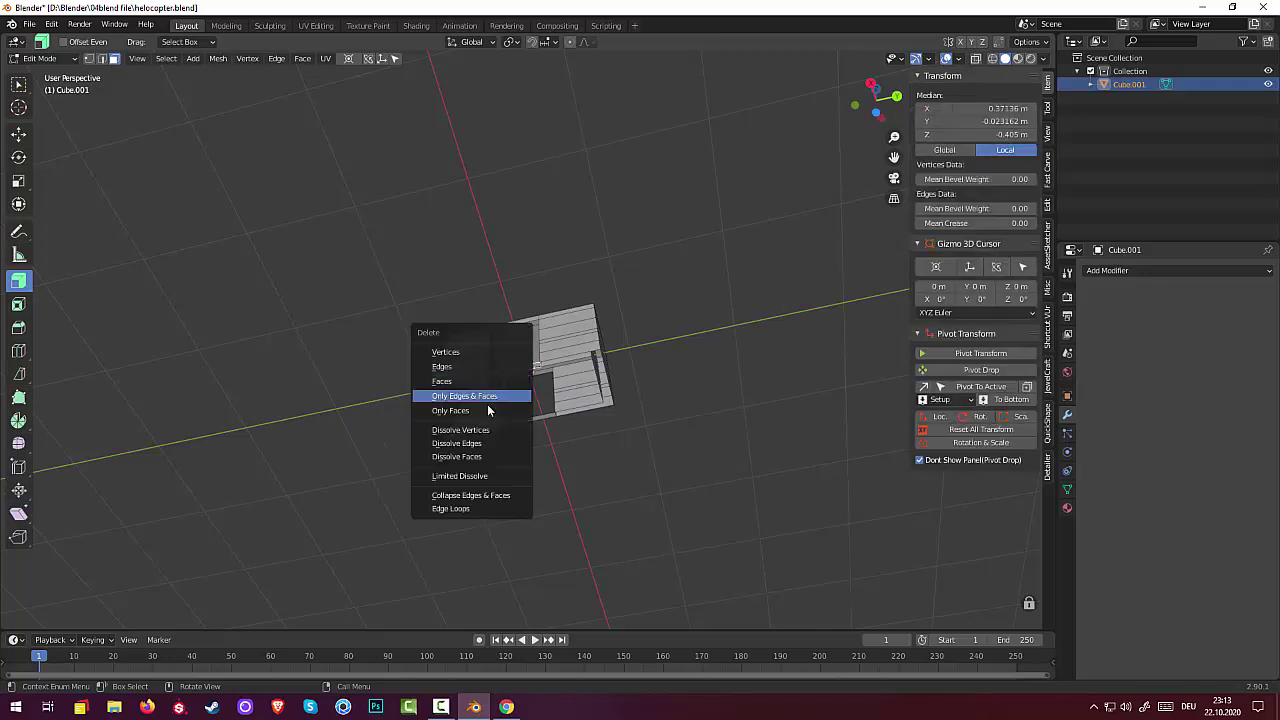
left_click(452, 382)
mouse_move(594, 421)
middle_mouse_down()
mouse_move(586, 443)
mouse_move(487, 420)
middle_mouse_up()
left_click(492, 408)
key("x")
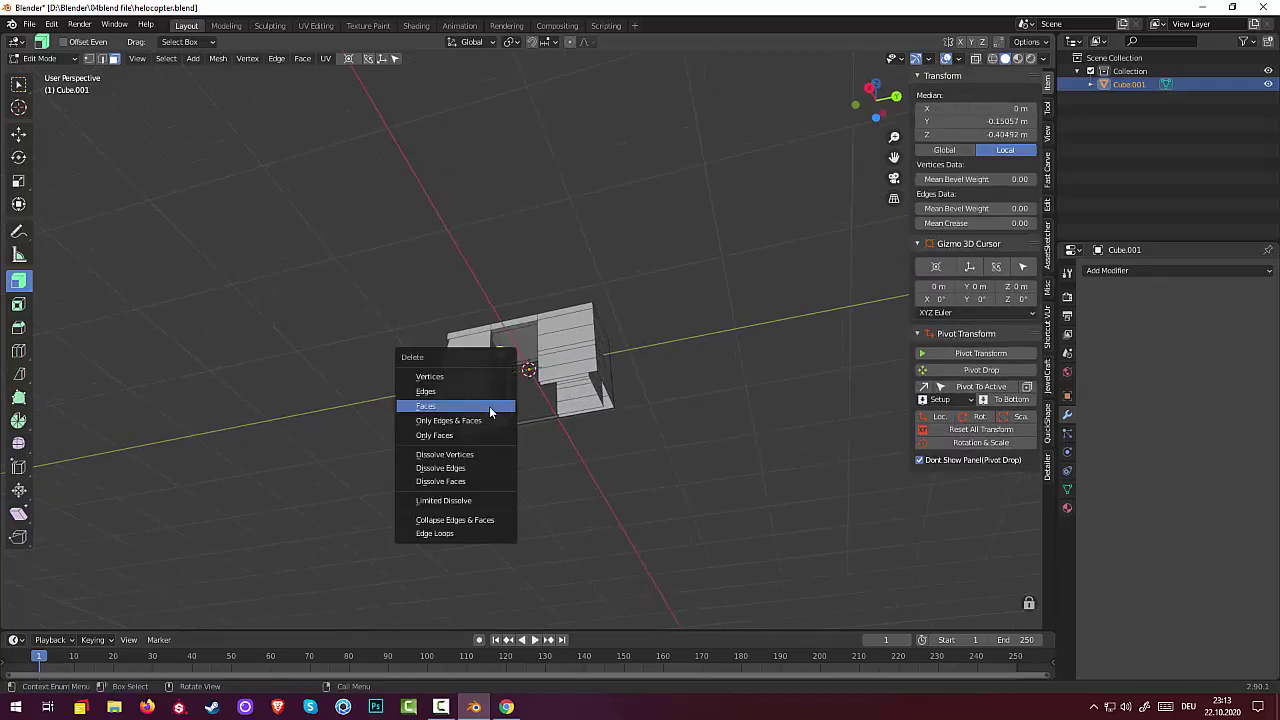
left_click(470, 405)
mouse_move(490, 440)
middle_mouse_down()
mouse_move(490, 480)
mouse_move(545, 380)
mouse_move(545, 430)
mouse_move(560, 400)
mouse_move(547, 379)
middle_mouse_up()
scroll(411, 414, "up", 4)
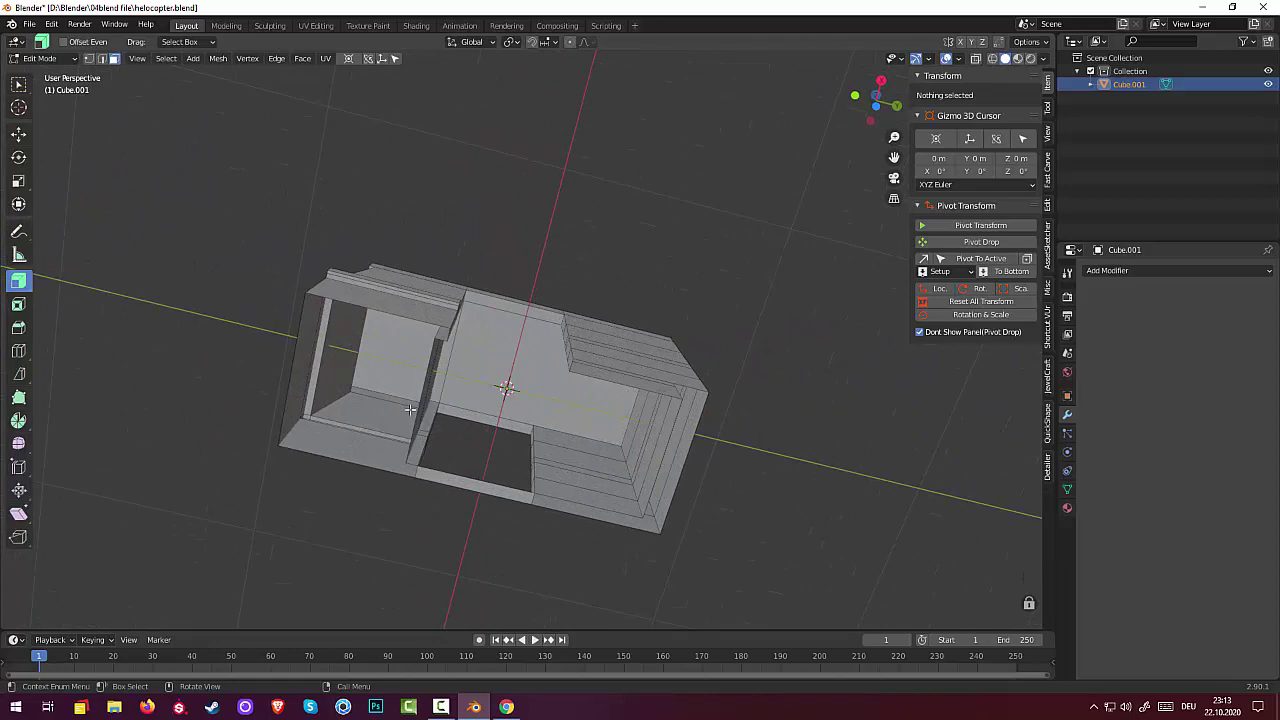
Step: Grow a selection from the face above the door, then clear it
mouse_move(410, 405)
middle_mouse_down()
mouse_move(420, 450)
mouse_move(440, 440)
mouse_move(463, 511)
mouse_move(423, 524)
mouse_move(394, 511)
mouse_move(450, 504)
mouse_move(517, 452)
mouse_move(587, 436)
mouse_move(517, 430)
middle_mouse_up()
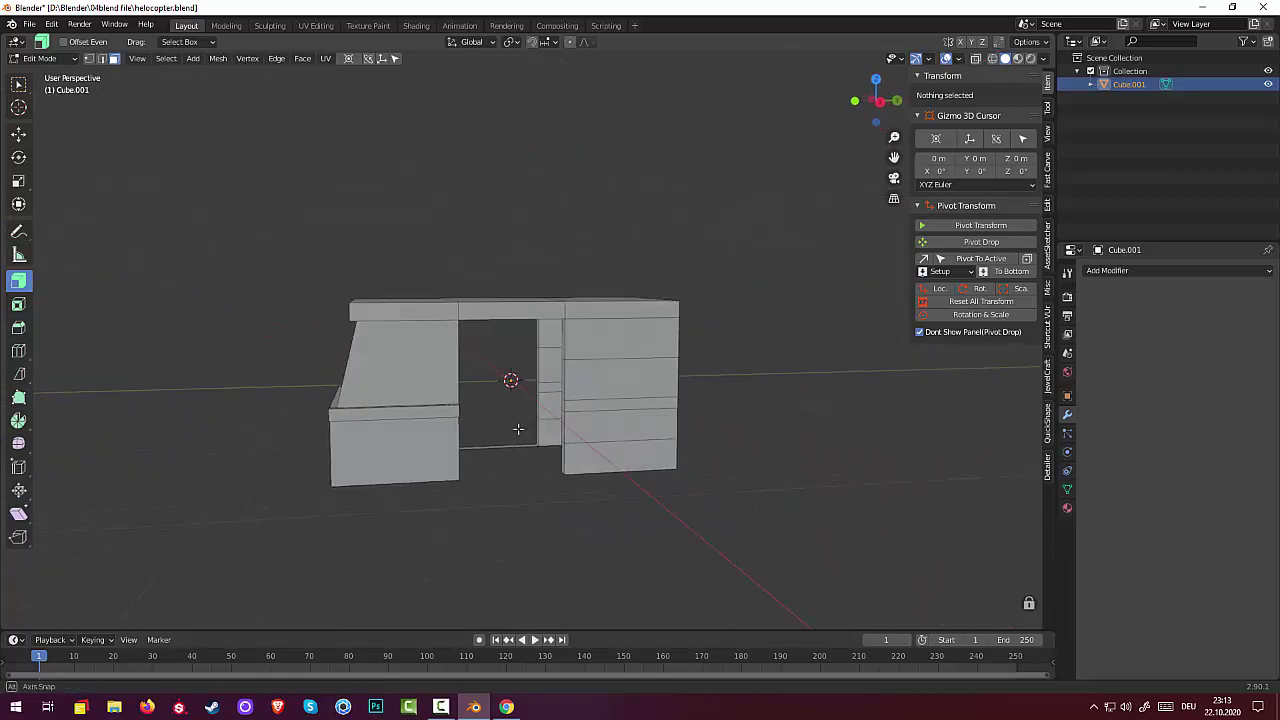
left_click(510, 313)
key("ctrl+KP_Add")
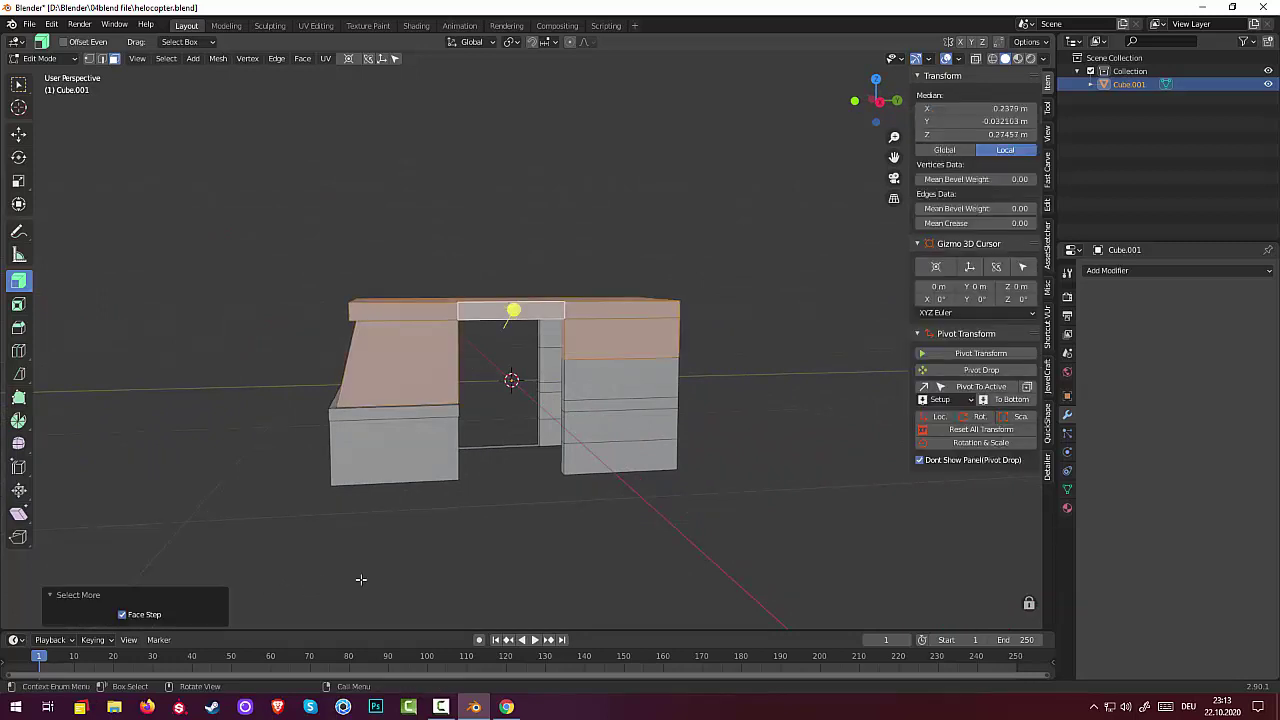
mouse_move(361, 579)
middle_mouse_down()
mouse_move(486, 386)
mouse_move(523, 577)
mouse_move(414, 528)
mouse_move(587, 597)
mouse_move(543, 528)
mouse_move(520, 537)
middle_mouse_up()
key("alt+a")
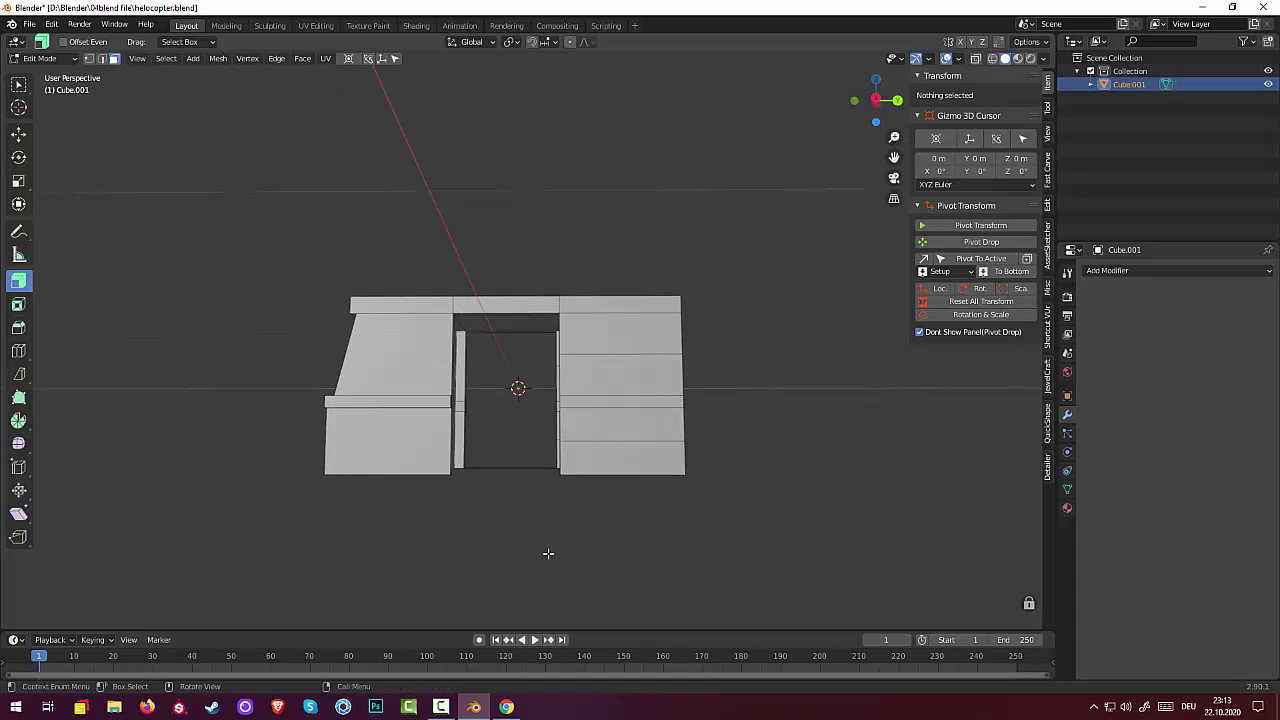
Step: Delete the faces along the bottom edge of the door opening
mouse_move(543, 551)
middle_mouse_down()
mouse_move(569, 506)
mouse_move(557, 503)
middle_mouse_up()
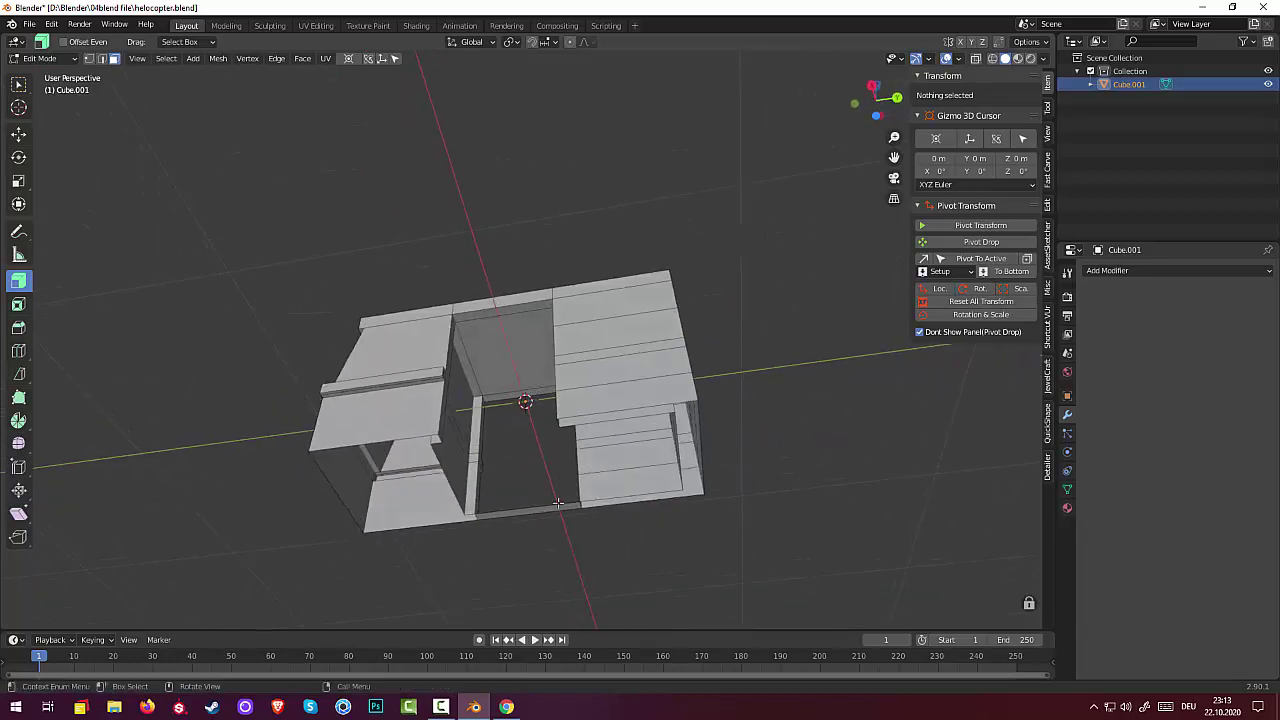
left_click(542, 513)
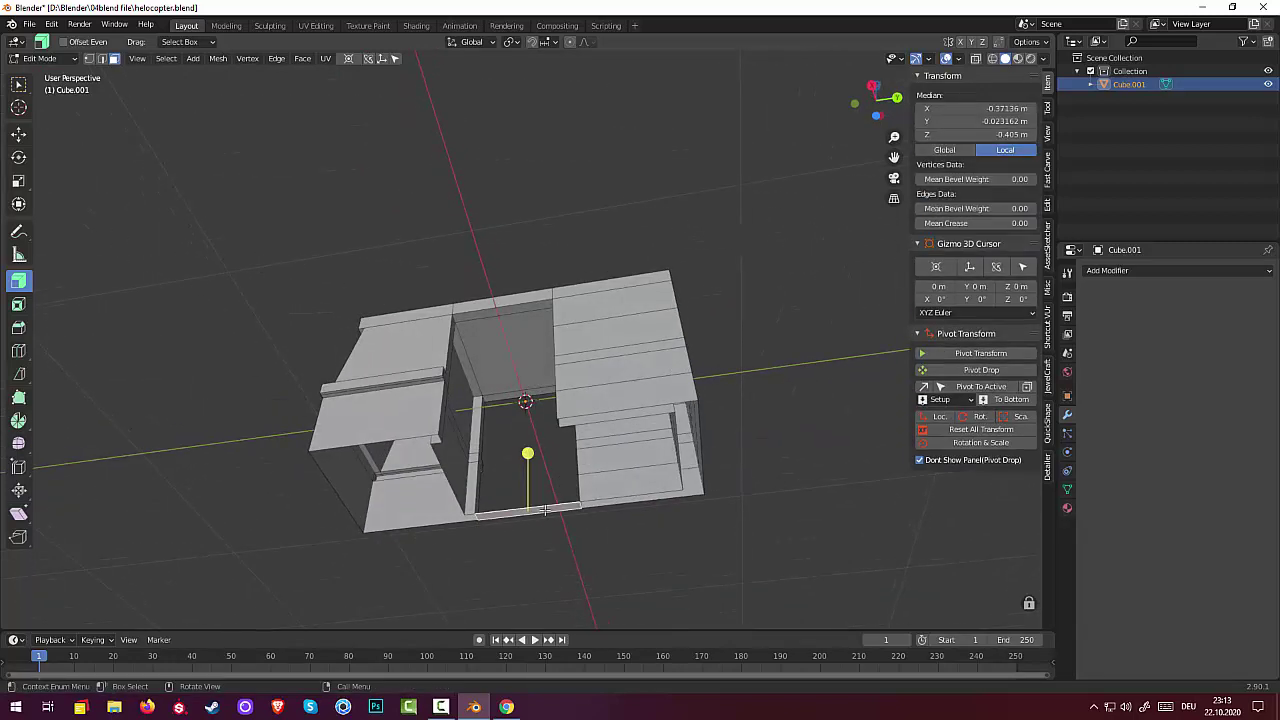
key("x")
left_click(528, 516)
mouse_move(528, 516)
middle_mouse_down()
mouse_move(613, 387)
mouse_move(534, 323)
middle_mouse_up()
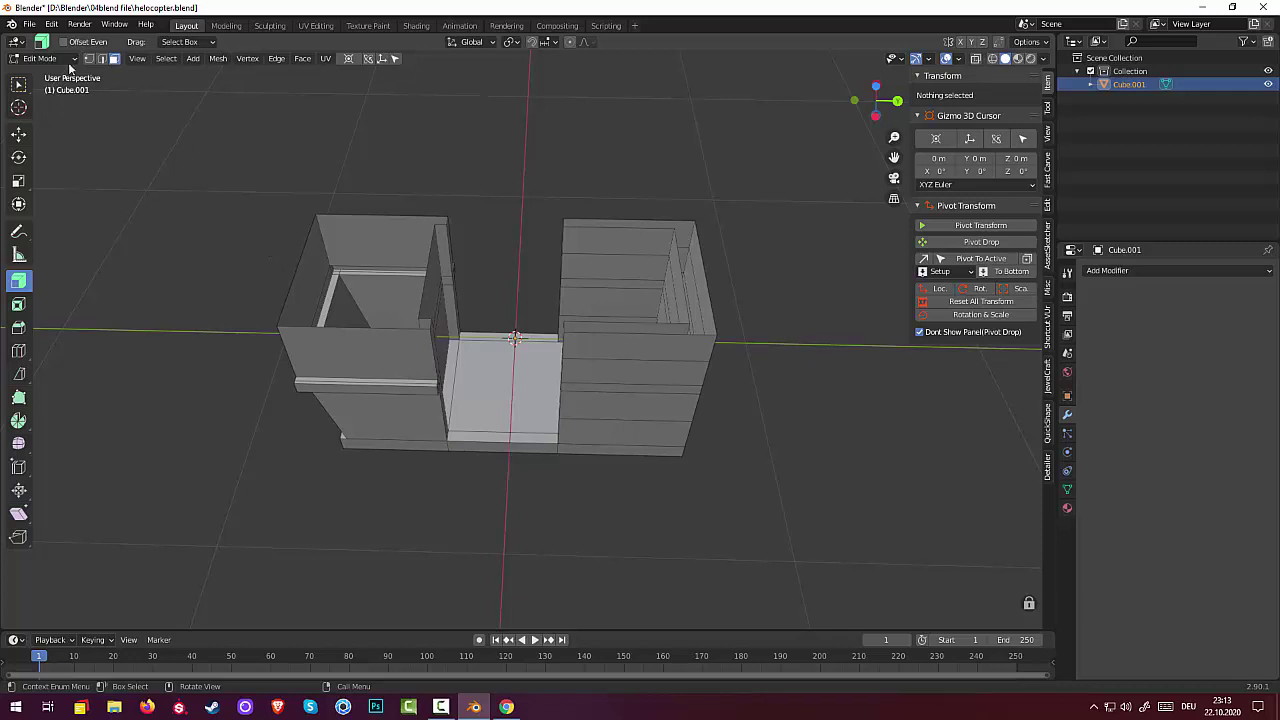
Step: Select the left section's bottom rim edge loop
left_click(101, 59)
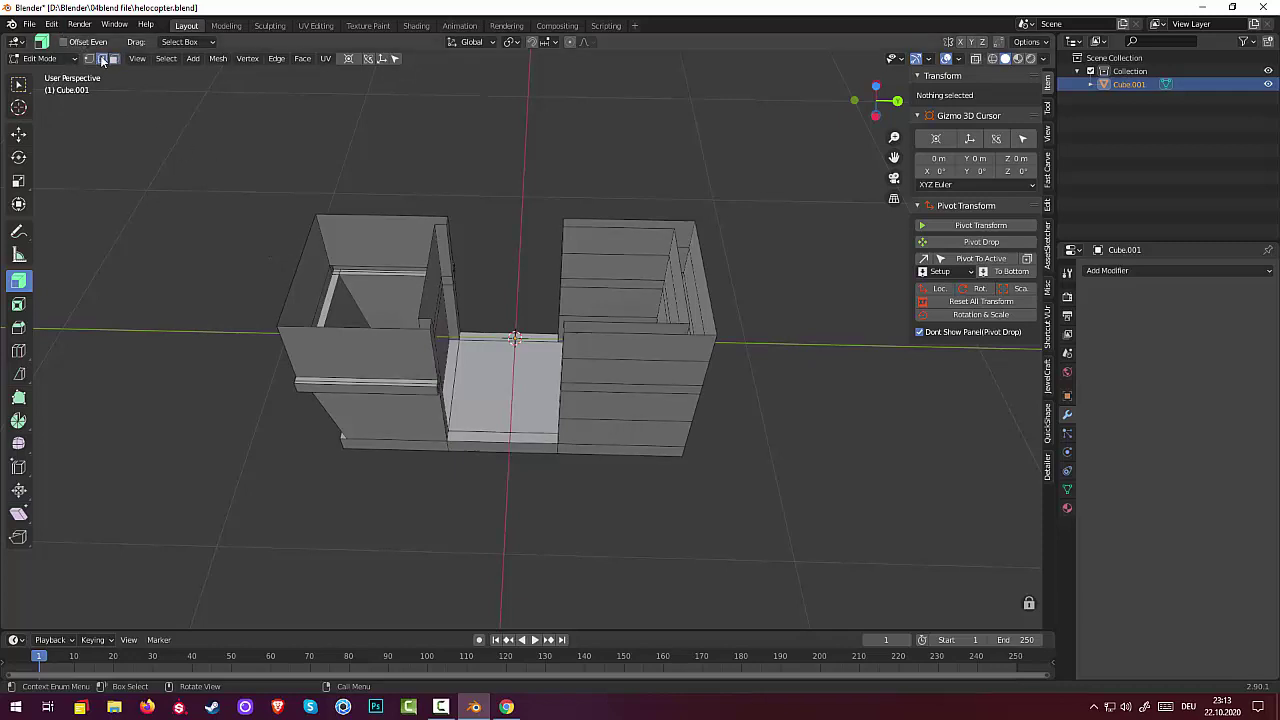
left_click(297, 262)
left_click(297, 262, "alt")
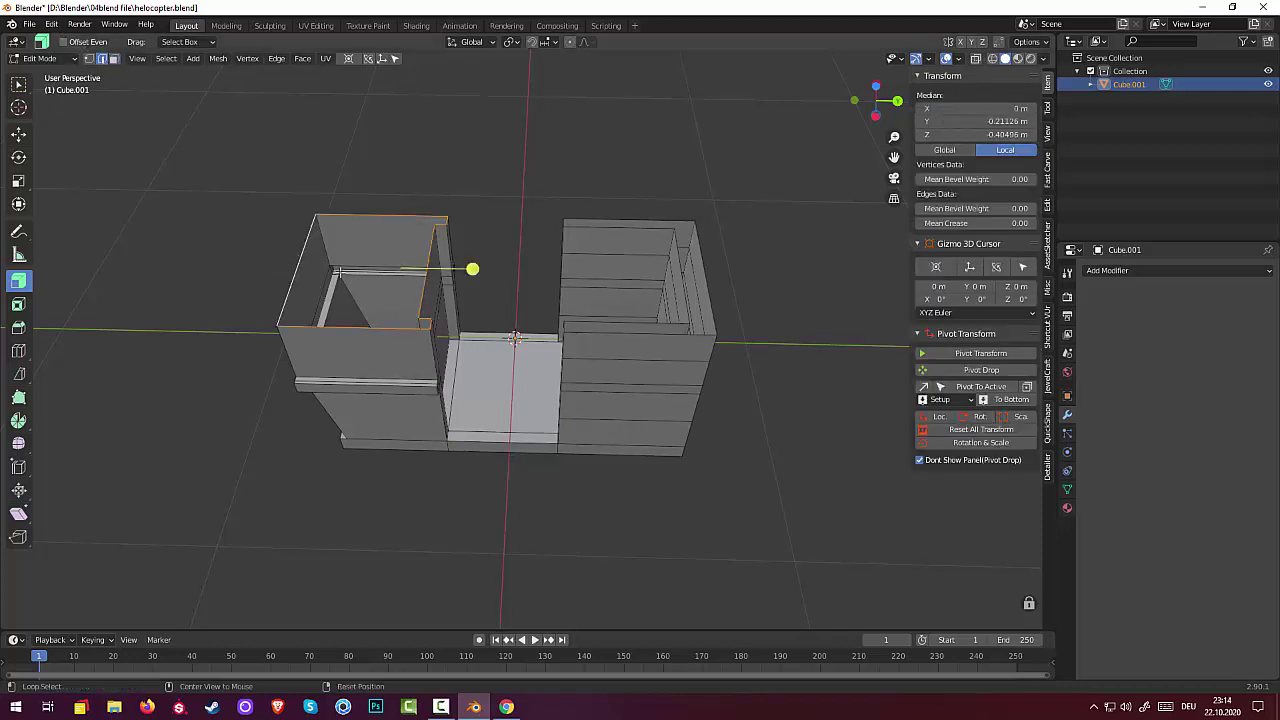
Step: Add the right section's rim loop and raise both rims 0.137 m along Z
left_click(625, 332, "alt+shift")
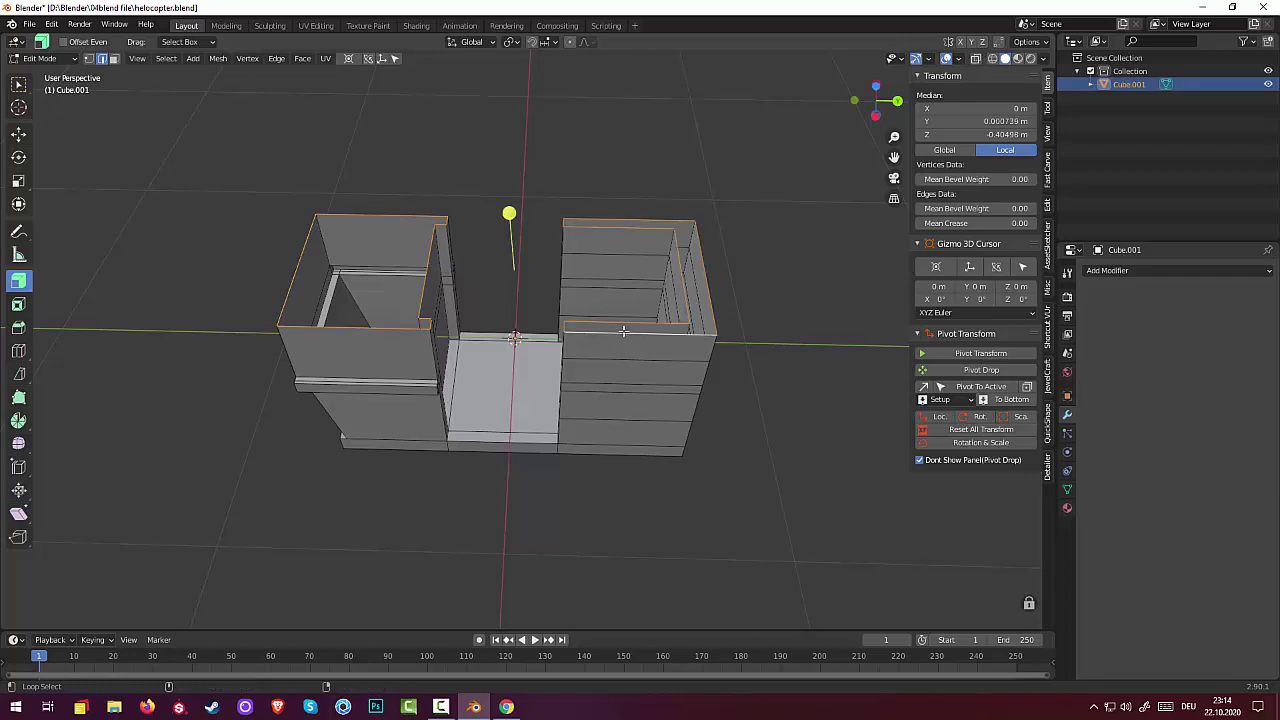
mouse_move(623, 331)
middle_mouse_down()
mouse_move(592, 397)
mouse_move(614, 534)
mouse_move(683, 60)
mouse_move(665, 600)
mouse_move(557, 594)
mouse_move(521, 617)
mouse_move(591, 614)
mouse_move(579, 608)
middle_mouse_up()
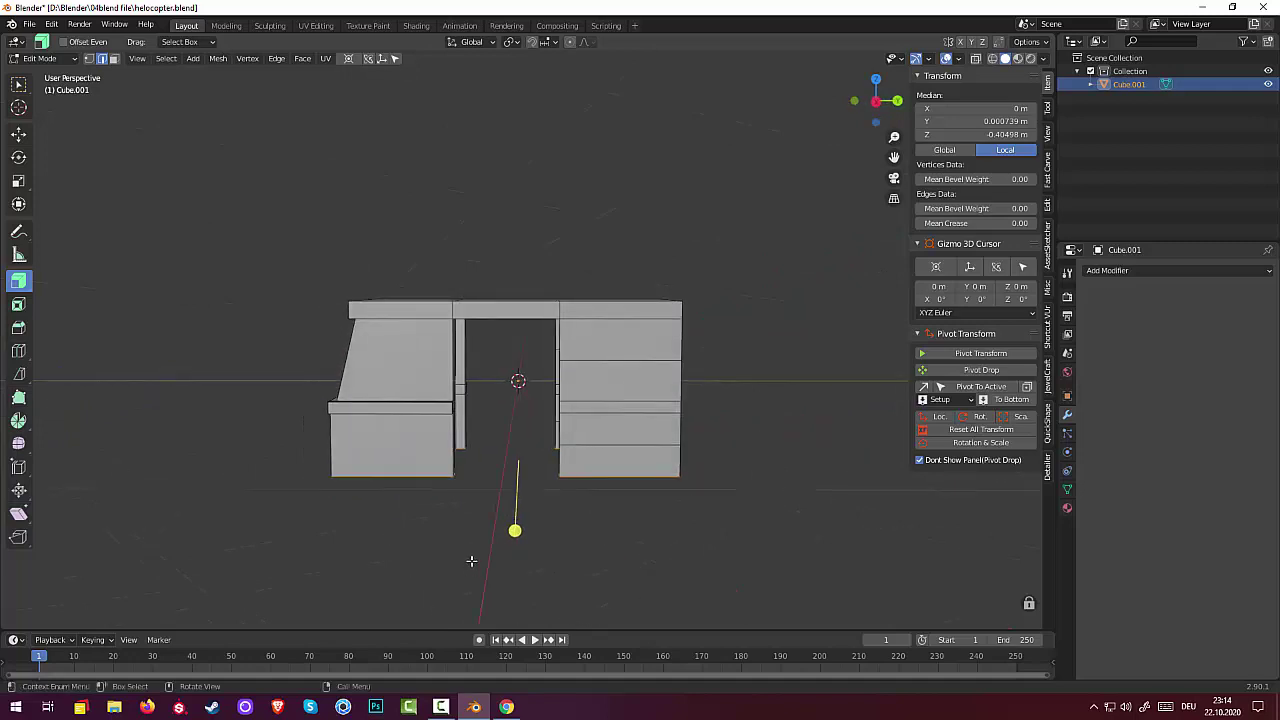
key("g")
key("z")
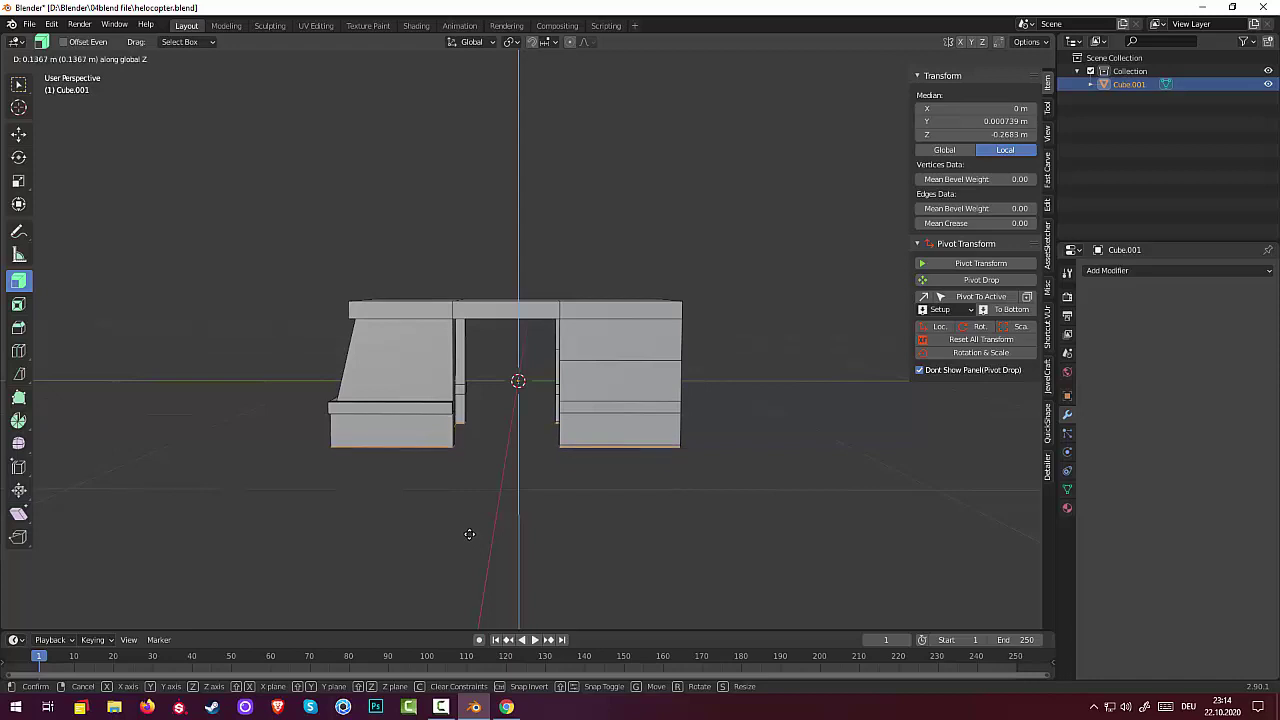
left_click(469, 534)
mouse_move(652, 594)
middle_mouse_down()
mouse_move(566, 582)
mouse_move(673, 616)
mouse_move(580, 473)
middle_mouse_up()
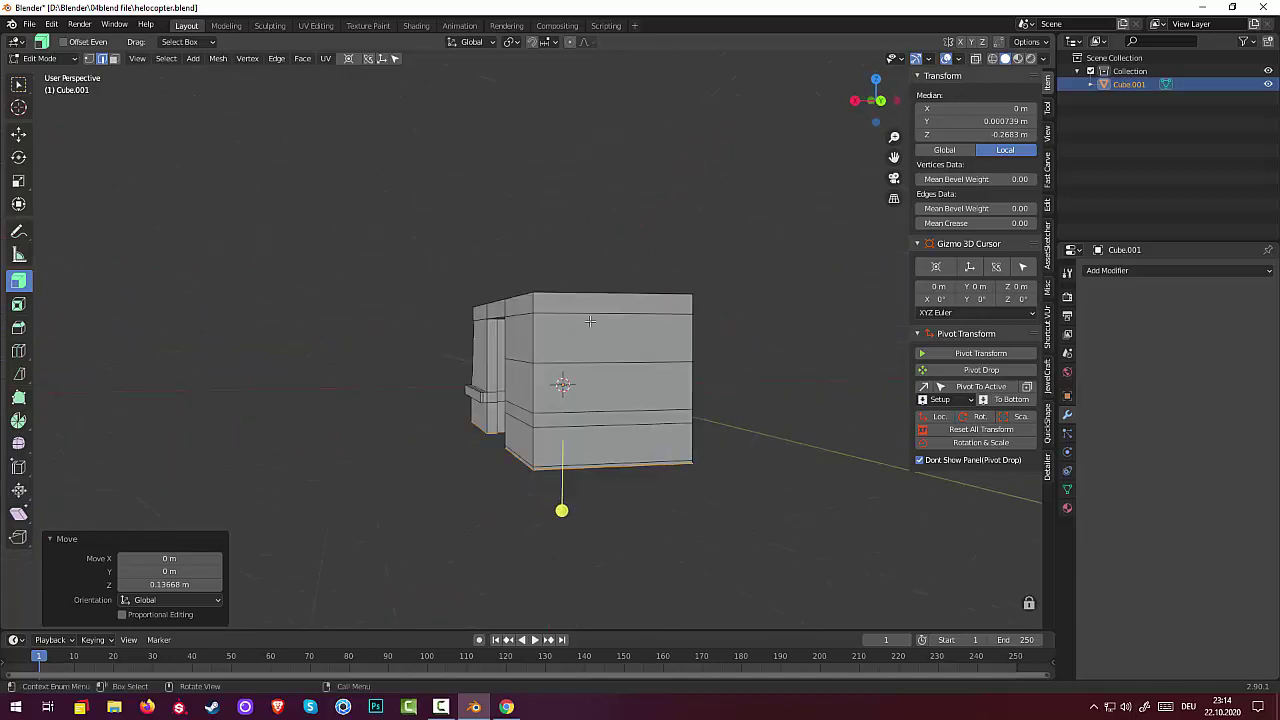
Step: Select the rear block's end faces from top to bottom strip
left_click(640, 312)
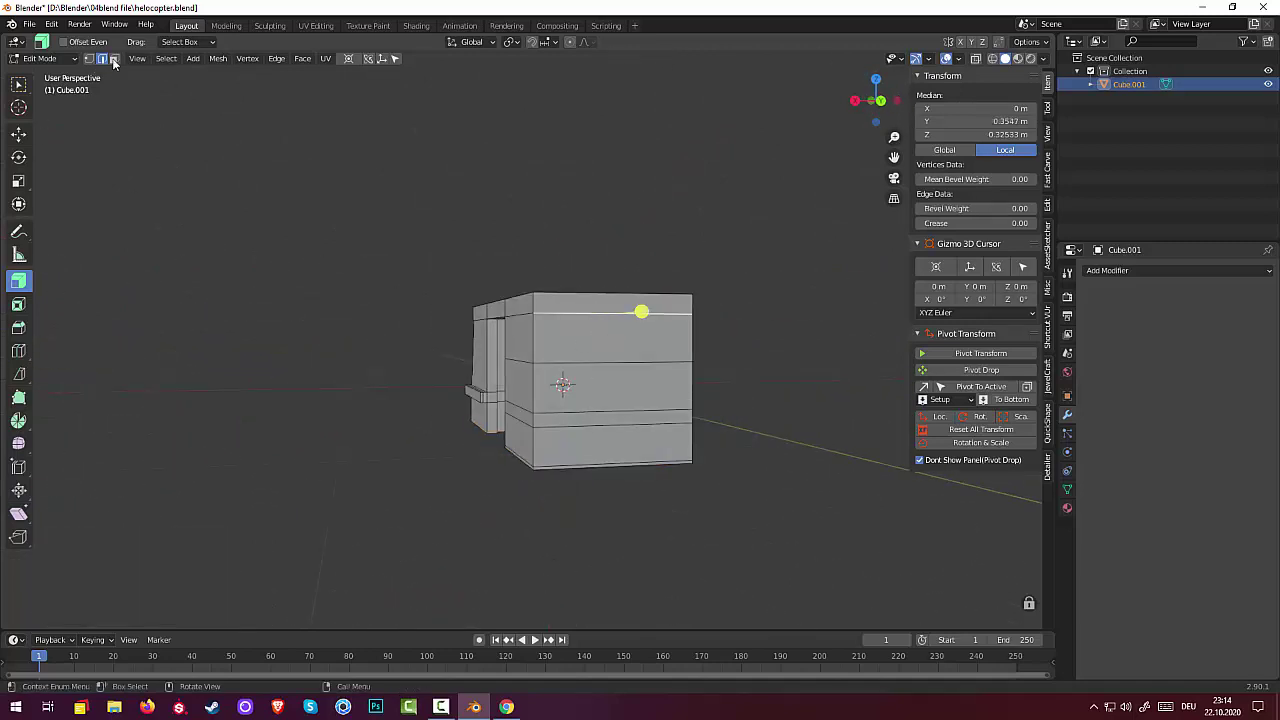
left_click(114, 58)
left_click(641, 300)
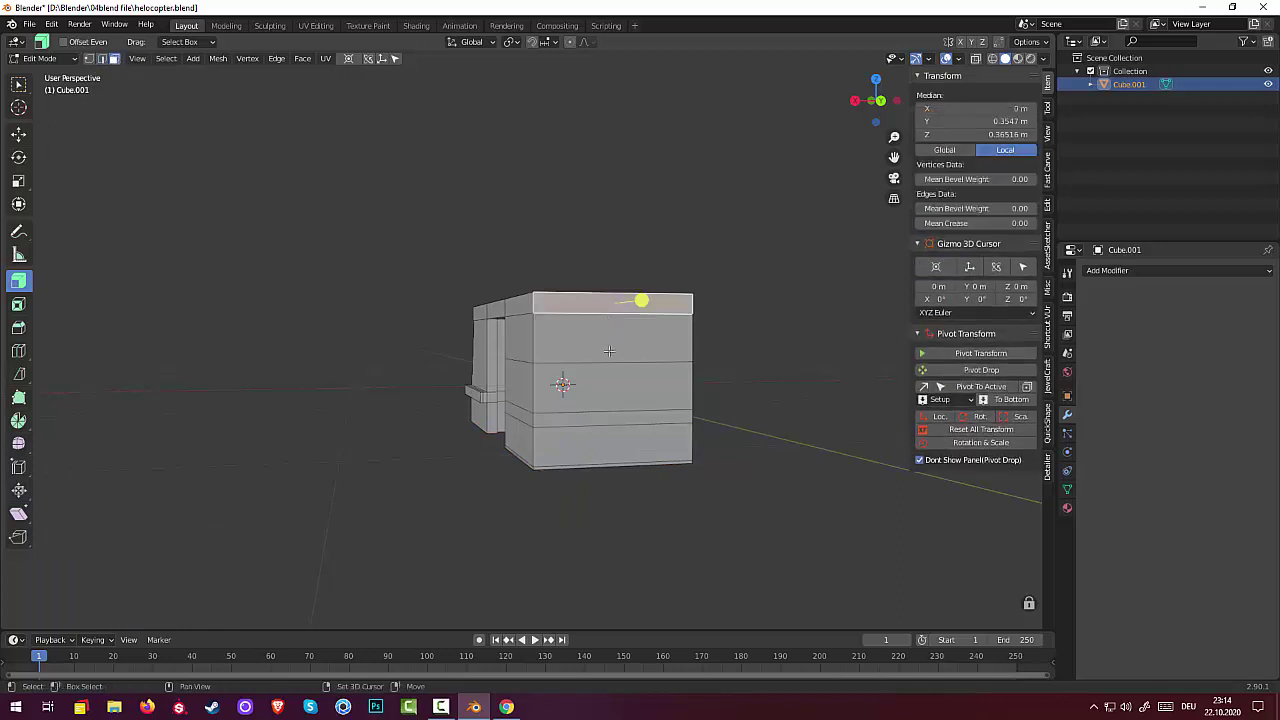
left_click(609, 350, "shift")
left_click(603, 392, "shift")
left_click(601, 420, "shift")
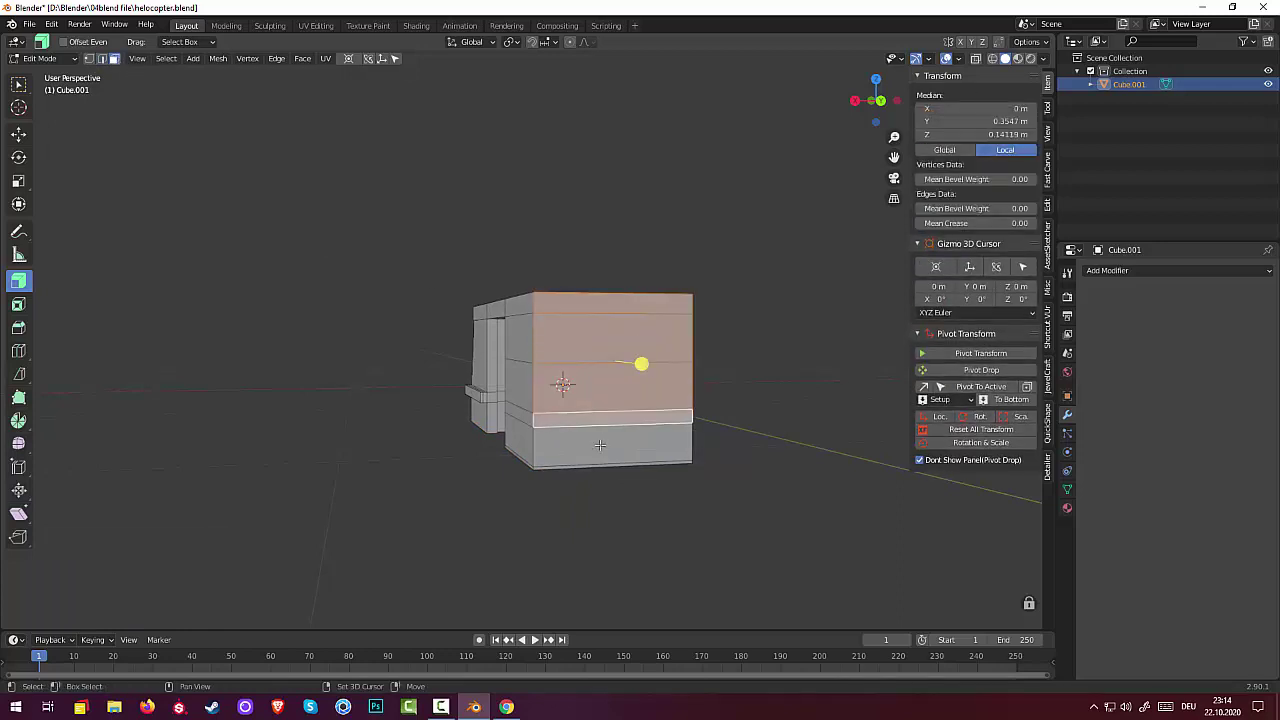
left_click(598, 446, "shift")
left_click(592, 466, "shift")
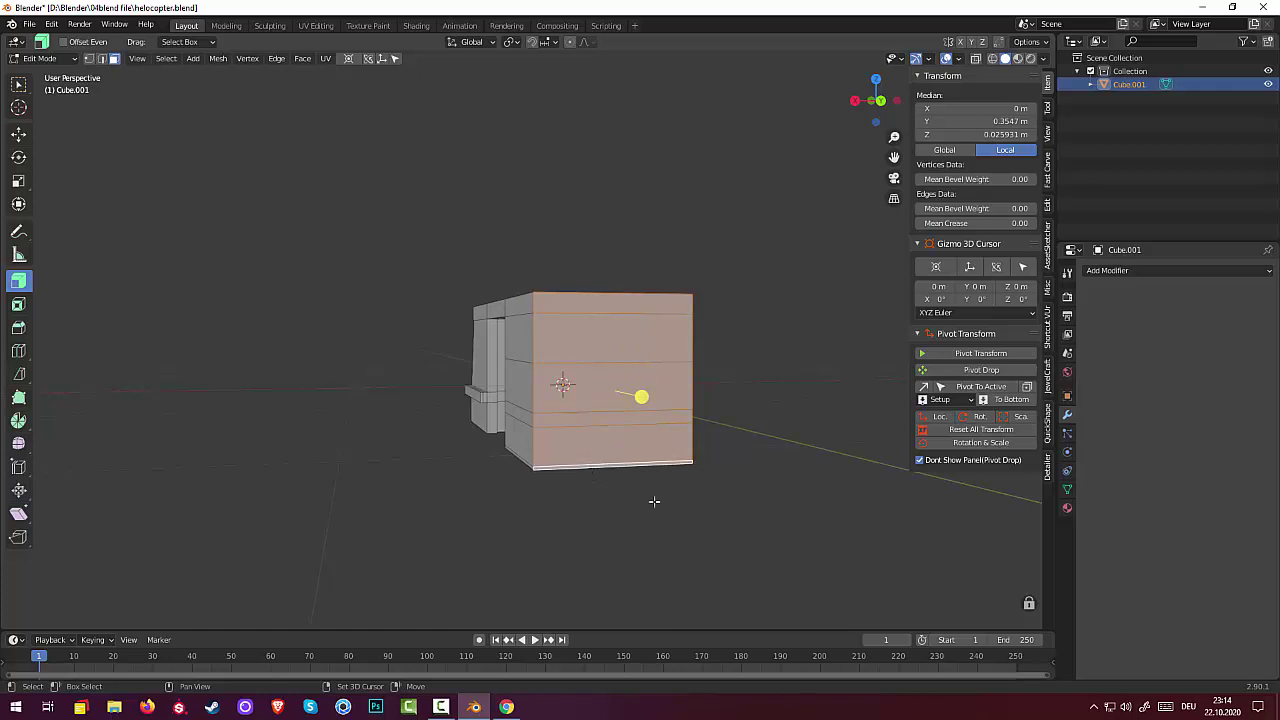
middle_click_drag(654, 501, 709, 511)
Step: Move the rear end faces slightly back along Y to start the taper
key("g")
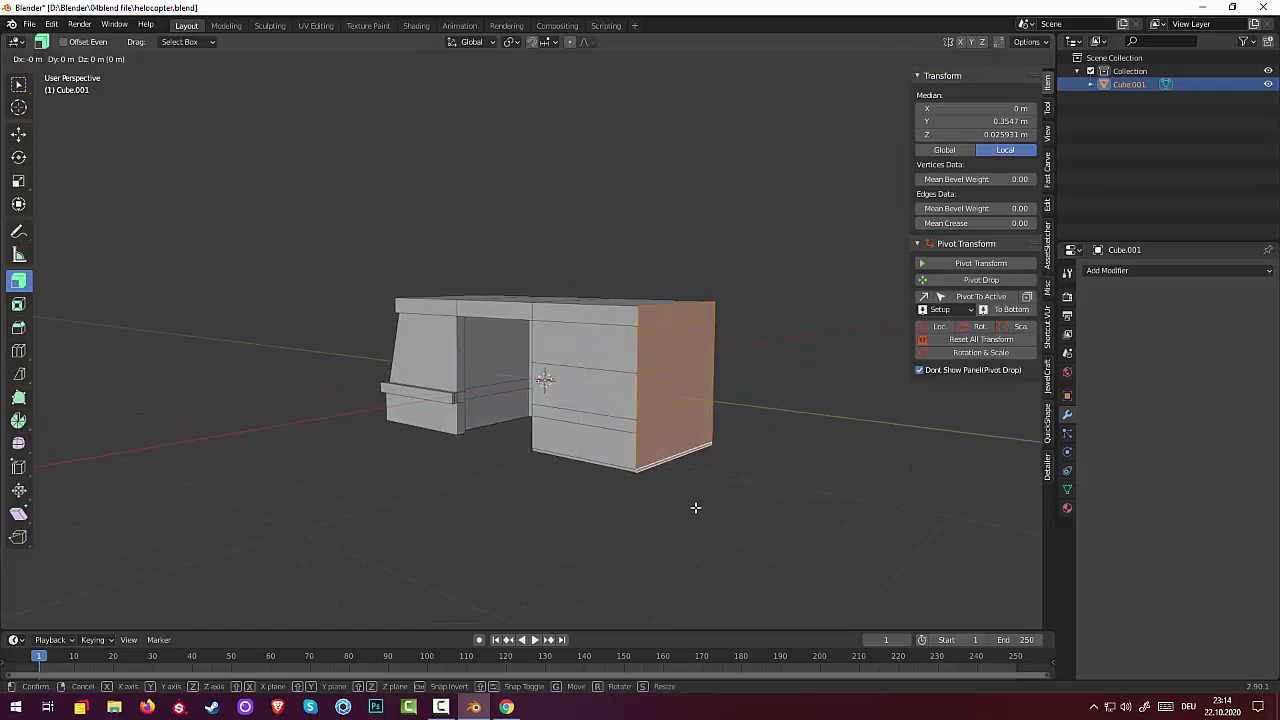
key("y")
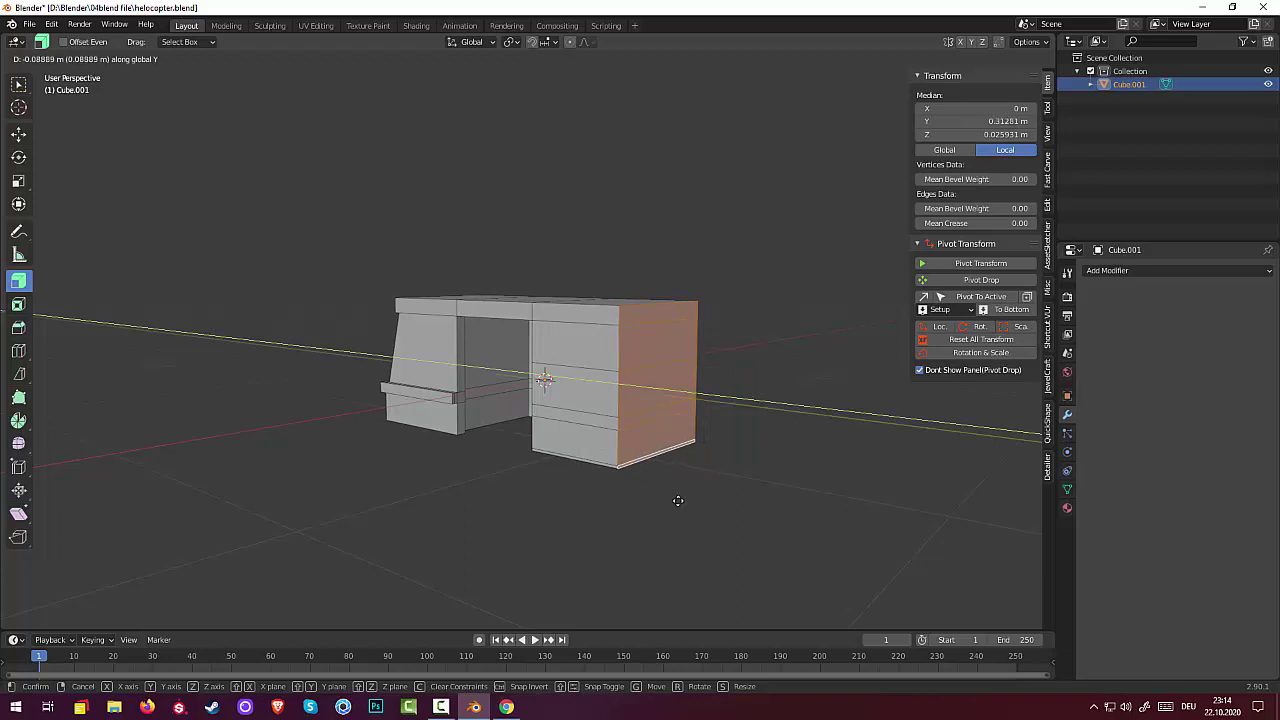
left_click(678, 500)
mouse_move(678, 500)
middle_mouse_down()
mouse_move(771, 494)
mouse_move(760, 508)
mouse_move(591, 491)
mouse_move(580, 505)
mouse_move(642, 584)
mouse_move(634, 531)
mouse_move(654, 531)
middle_mouse_up()
Step: Reselect the rear end faces: bottom strip, lower, top and middle faces
left_click(627, 557)
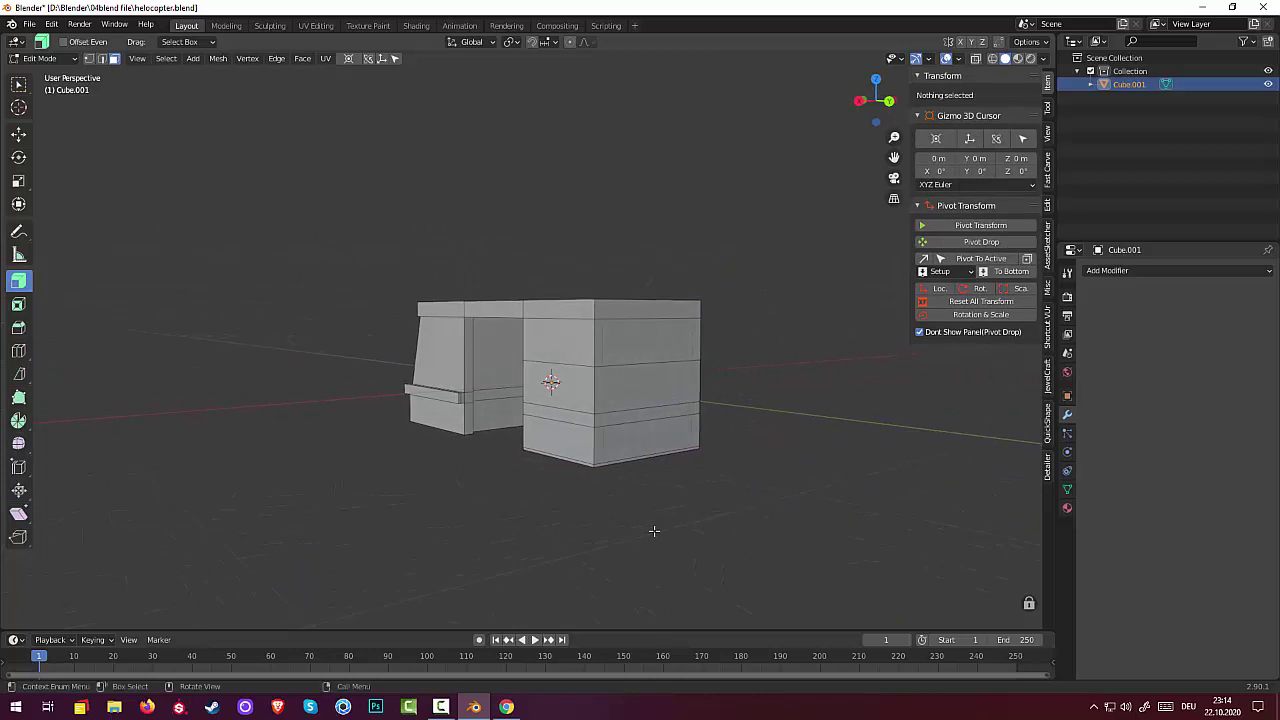
left_click(633, 417)
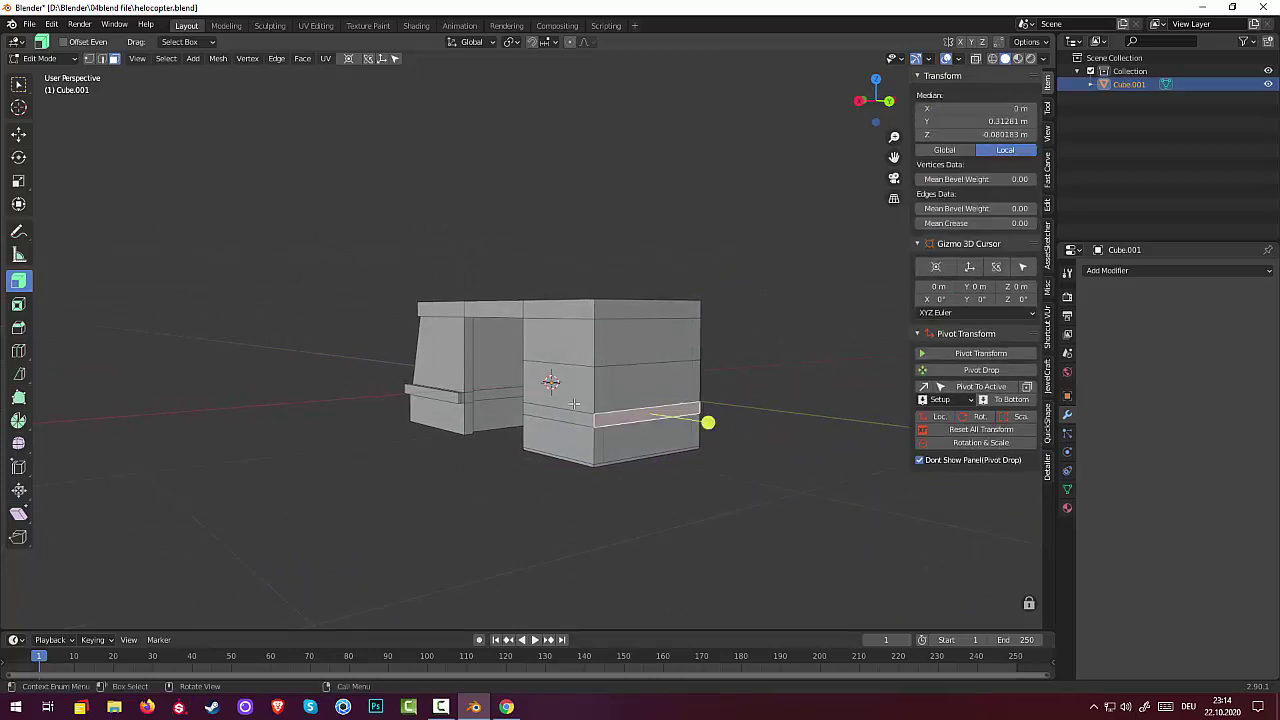
left_click(640, 450, "shift")
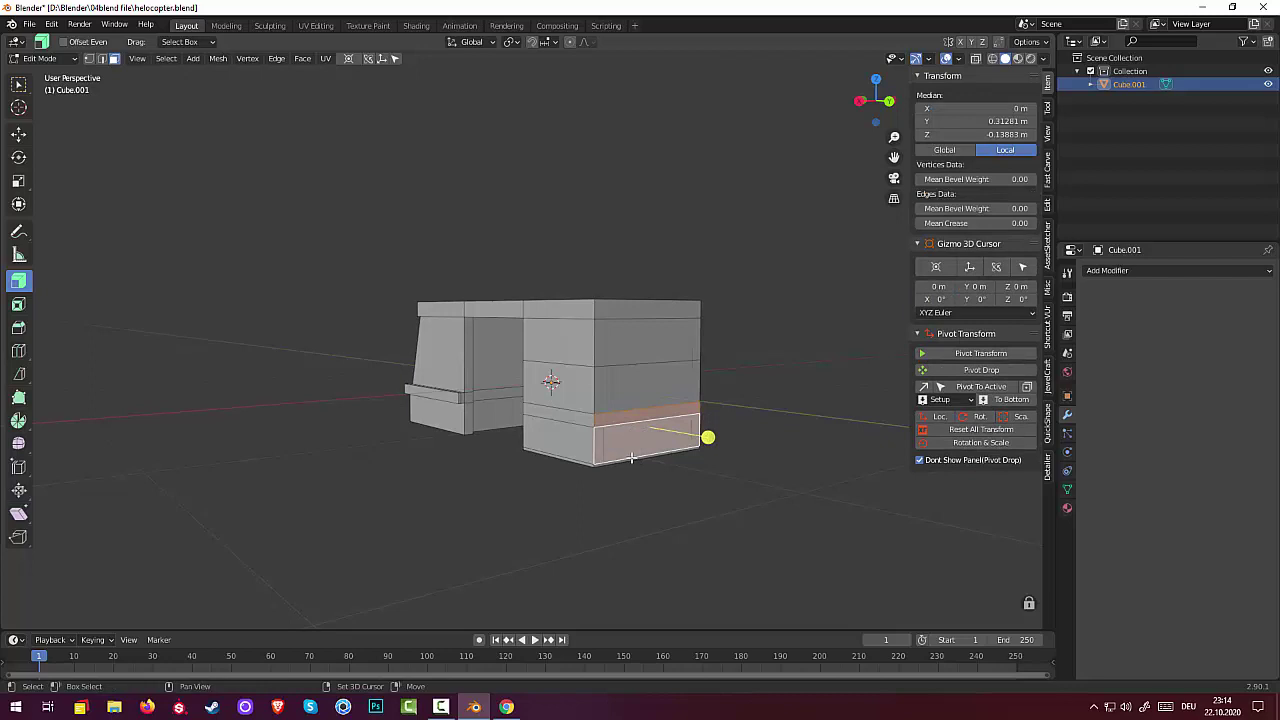
middle_click_drag(686, 457, 640, 440)
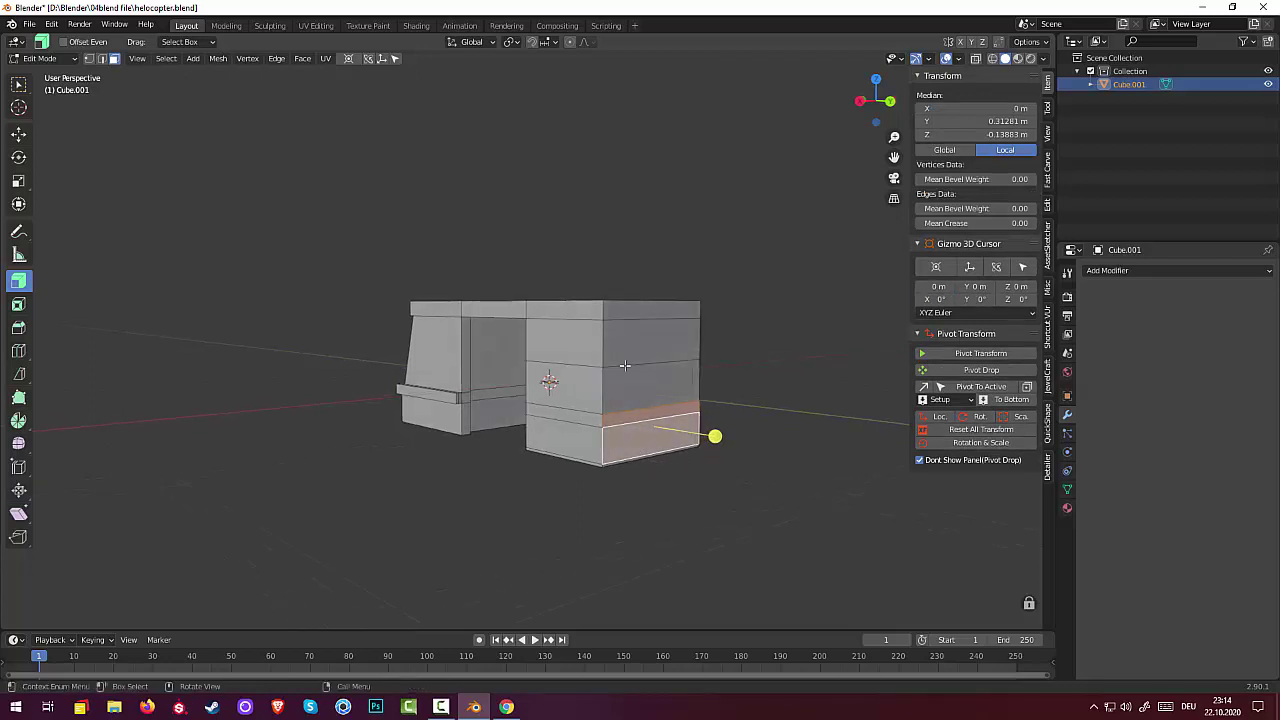
left_click(630, 312, "shift")
left_click(636, 343, "shift")
middle_click_drag(636, 343, 813, 368)
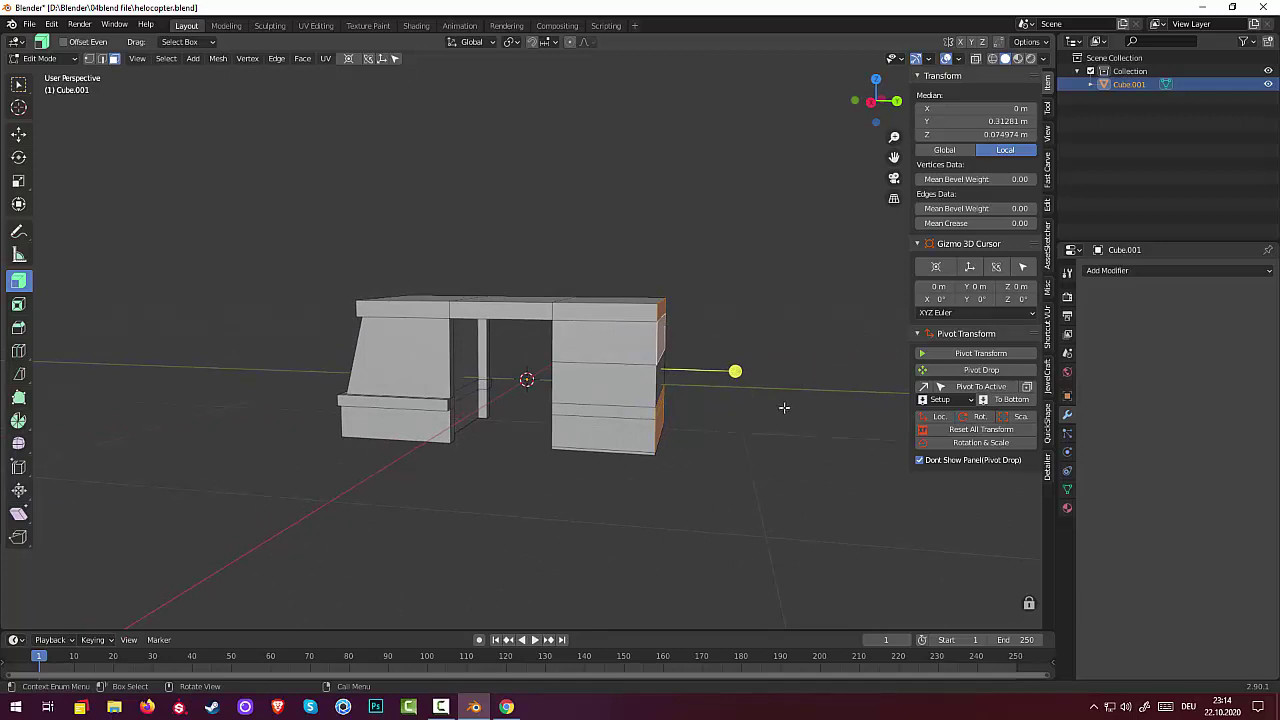
Step: Extrude the rear end faces and push them 0.181 m outward along their normals
key("e")
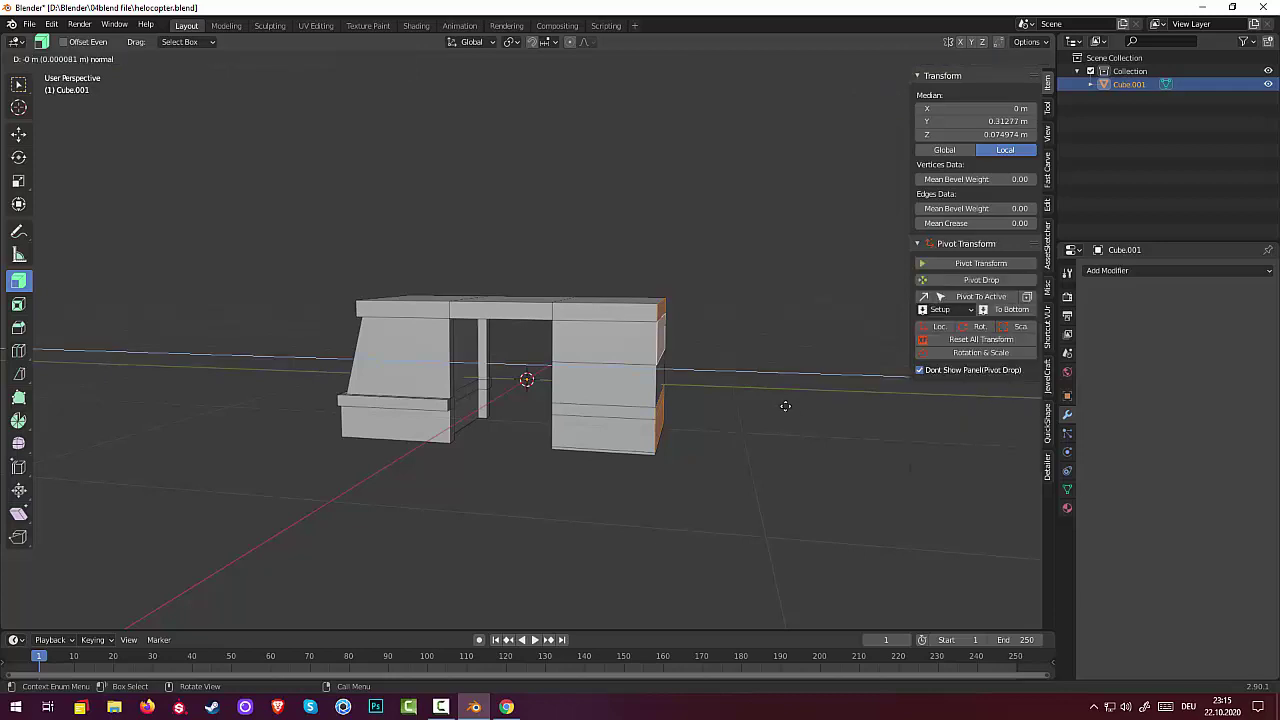
key("y")
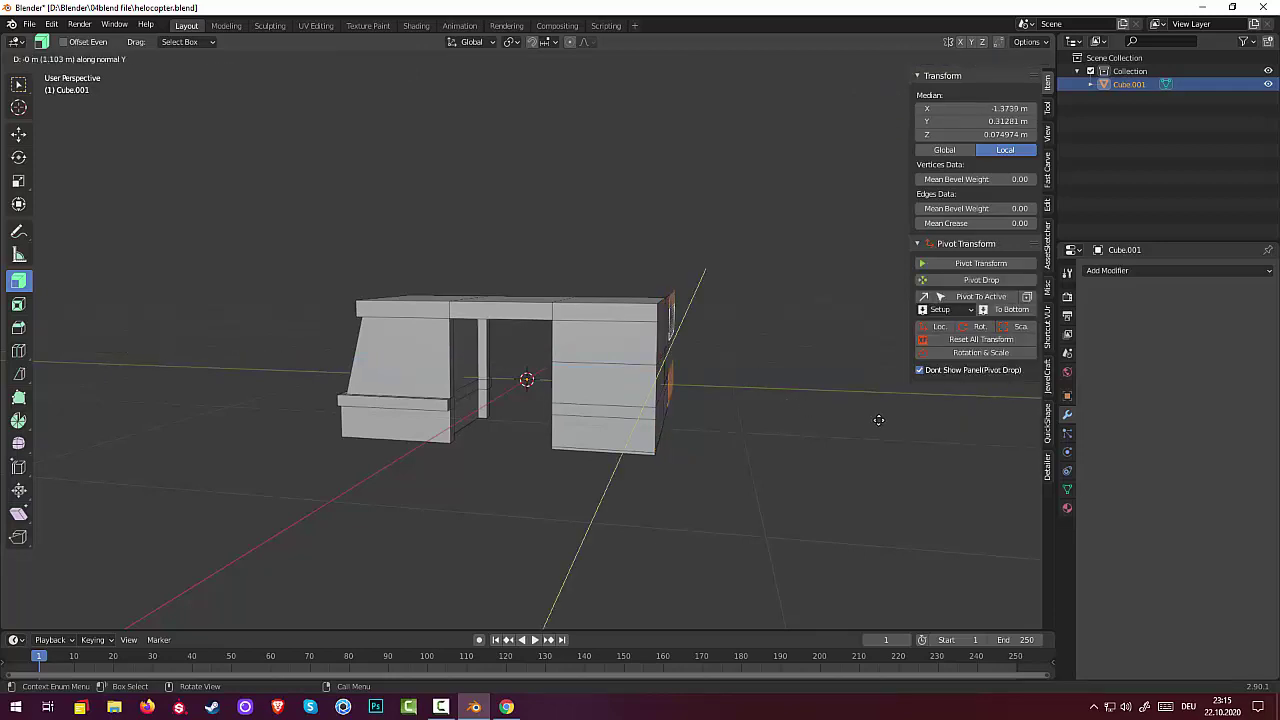
key("y")
left_click(790, 423)
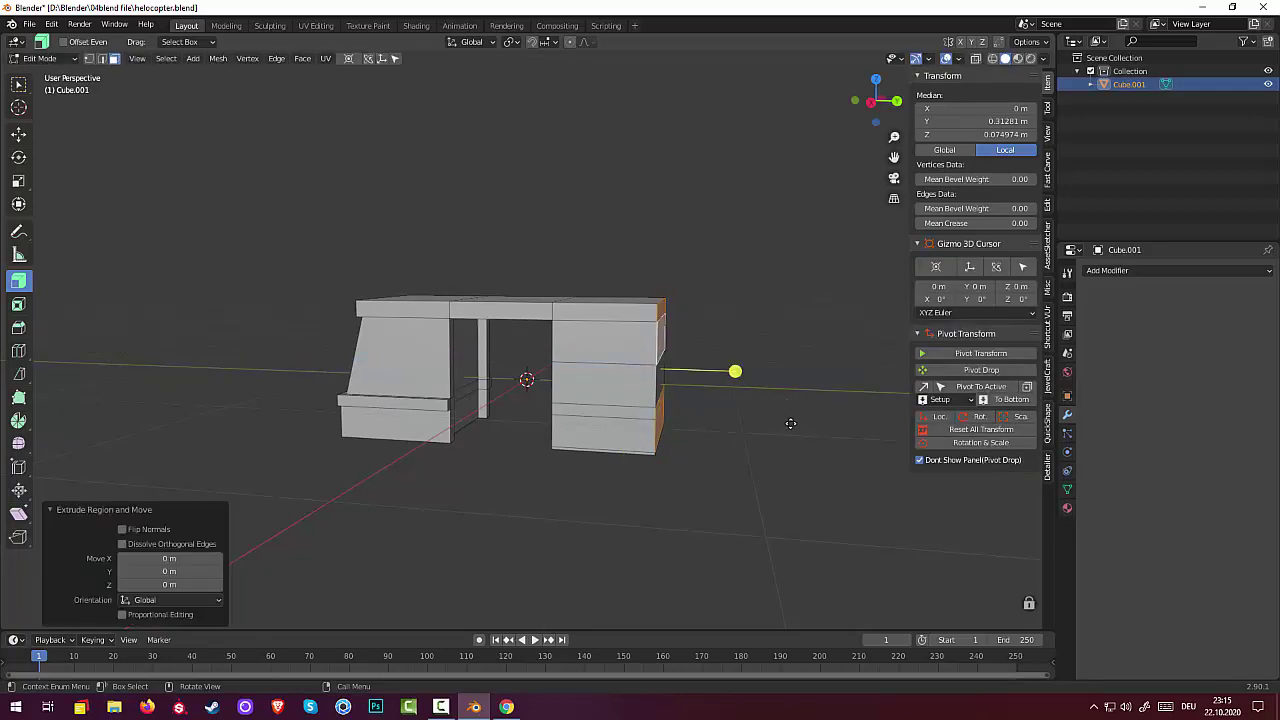
mouse_move(794, 451)
middle_mouse_down()
mouse_move(637, 509)
mouse_move(783, 487)
mouse_move(771, 445)
middle_mouse_up()
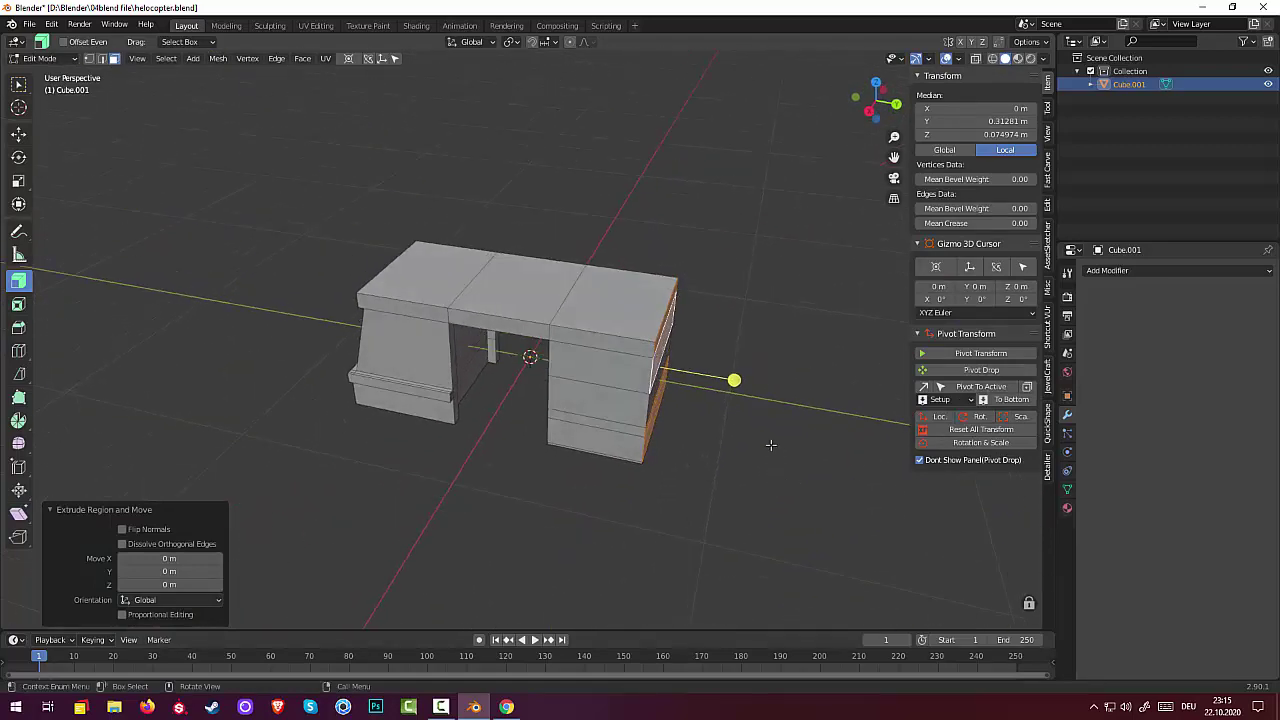
key("alt+s")
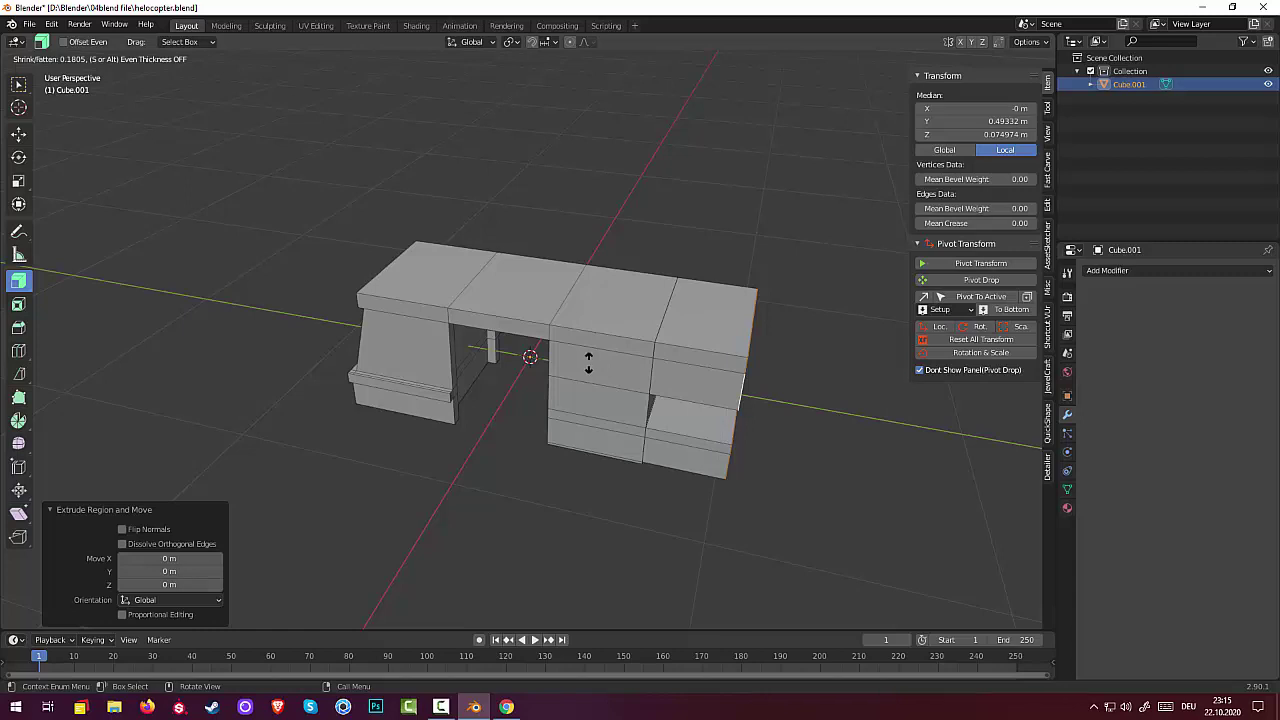
left_click(588, 363)
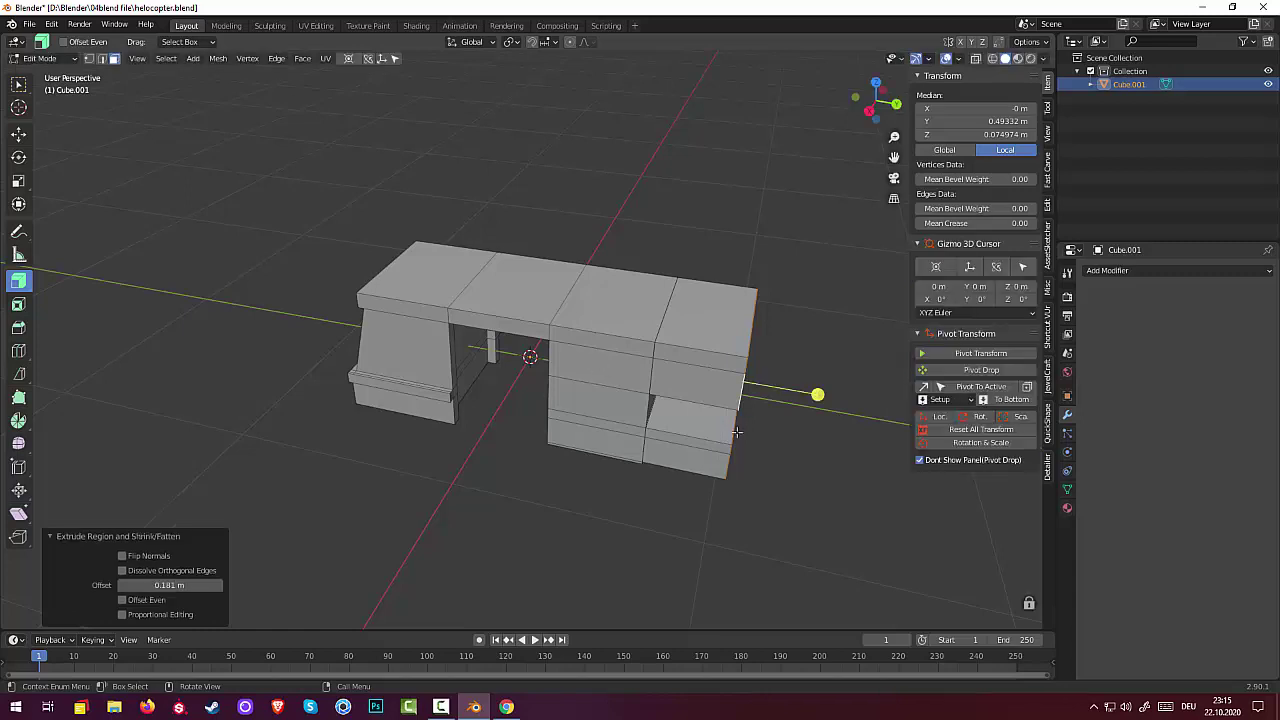
left_click(828, 463)
mouse_move(771, 446)
middle_mouse_down()
mouse_move(668, 389)
mouse_move(789, 409)
mouse_move(748, 413)
mouse_move(720, 395)
middle_mouse_up()
Step: Select the two front top edges of the tail block and lower them along Z
left_click(707, 321)
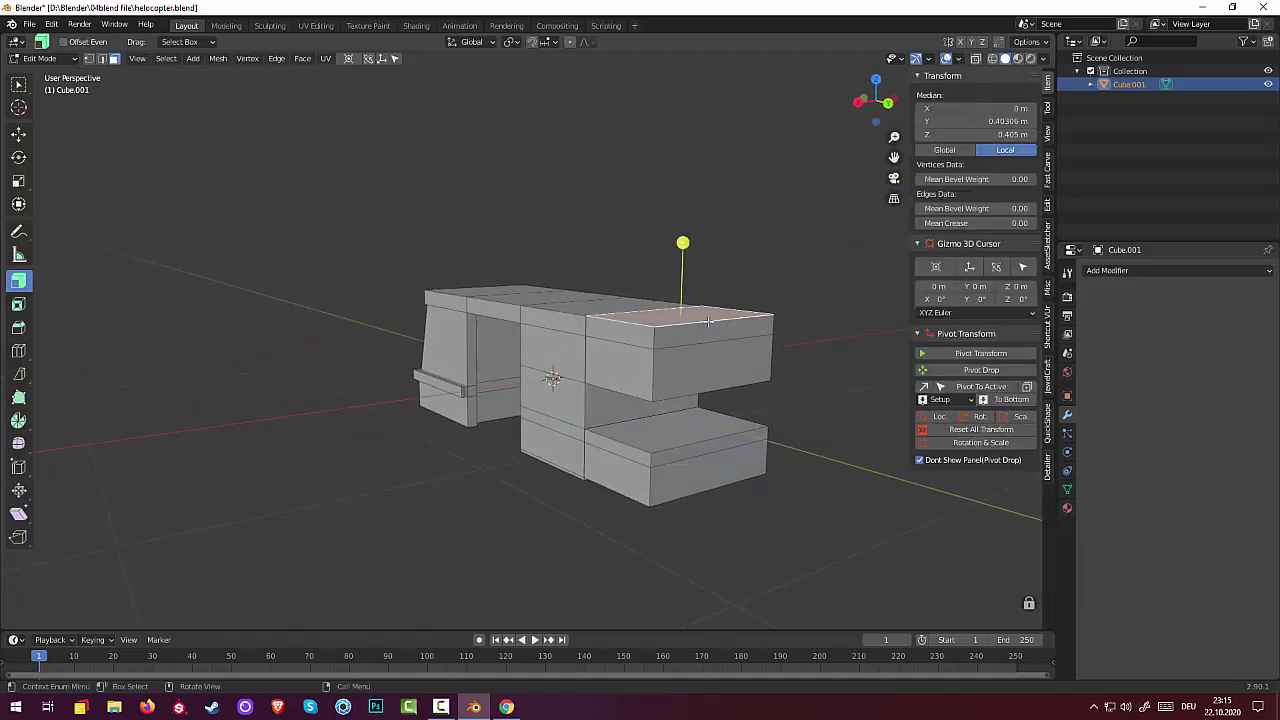
left_click(693, 340, "shift")
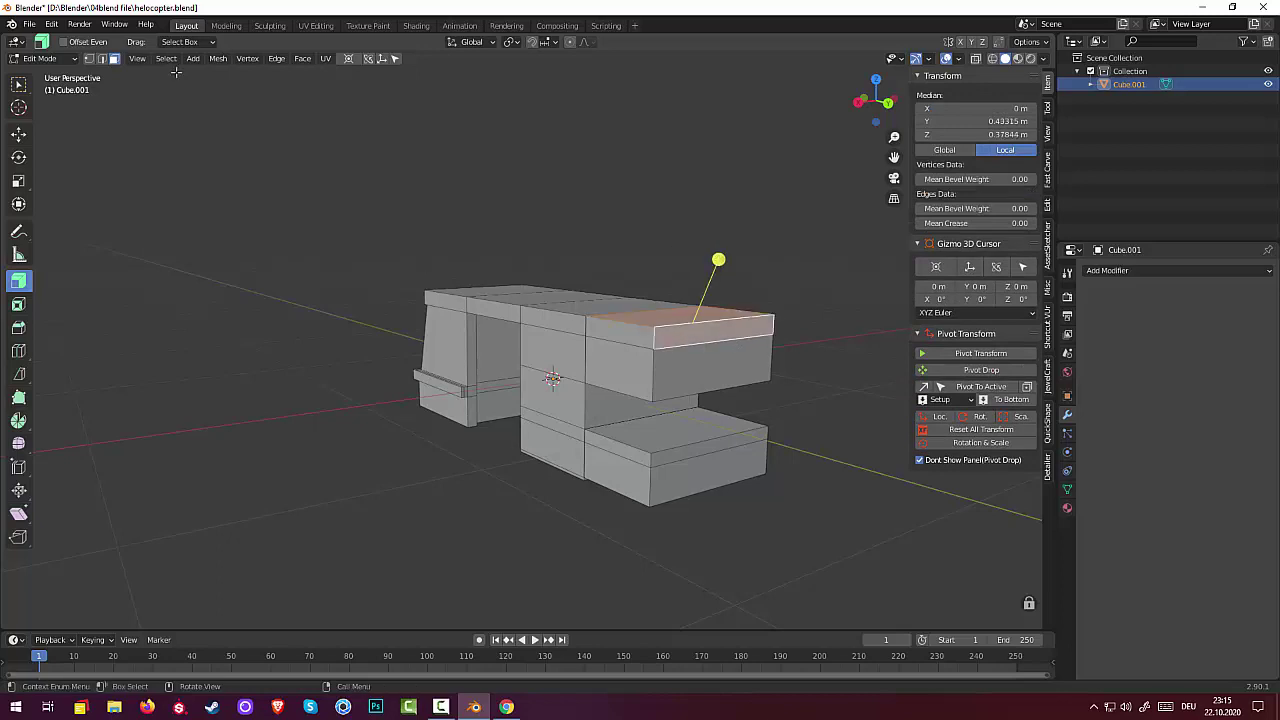
left_click(101, 59)
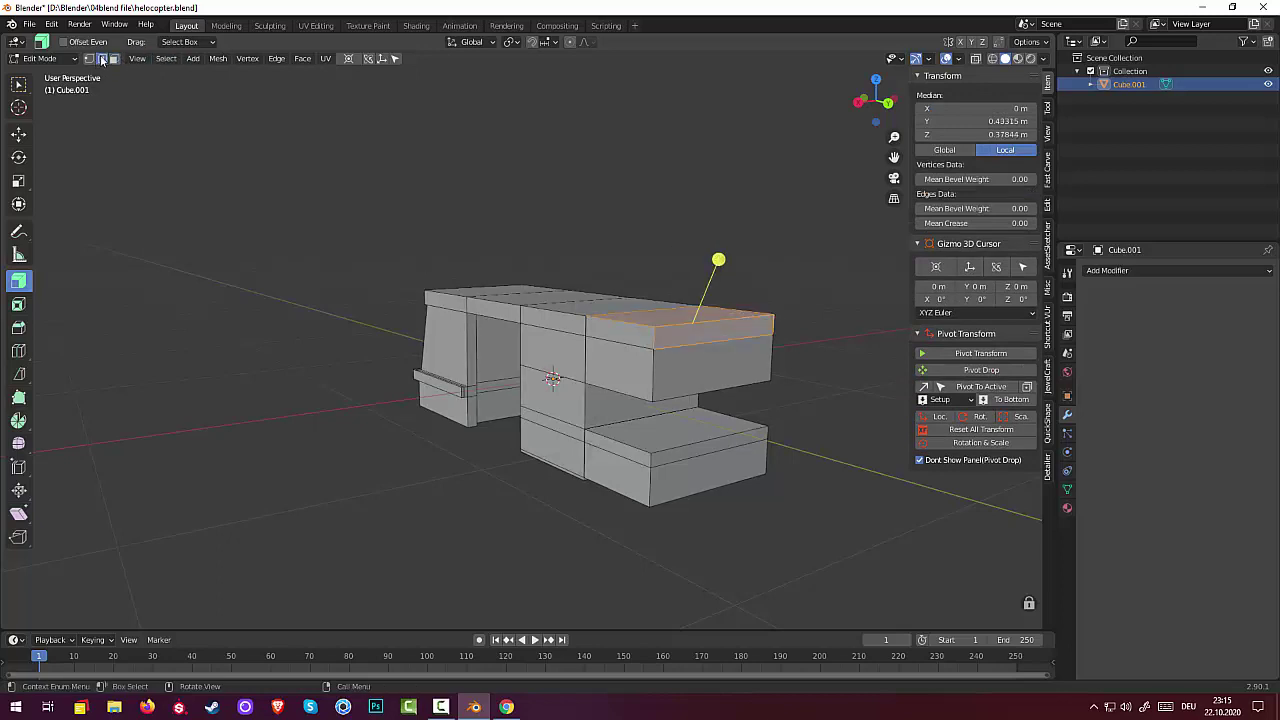
left_click(677, 326)
left_click(689, 344, "shift")
mouse_move(797, 363)
middle_mouse_down()
mouse_move(829, 363)
mouse_move(817, 363)
middle_mouse_up()
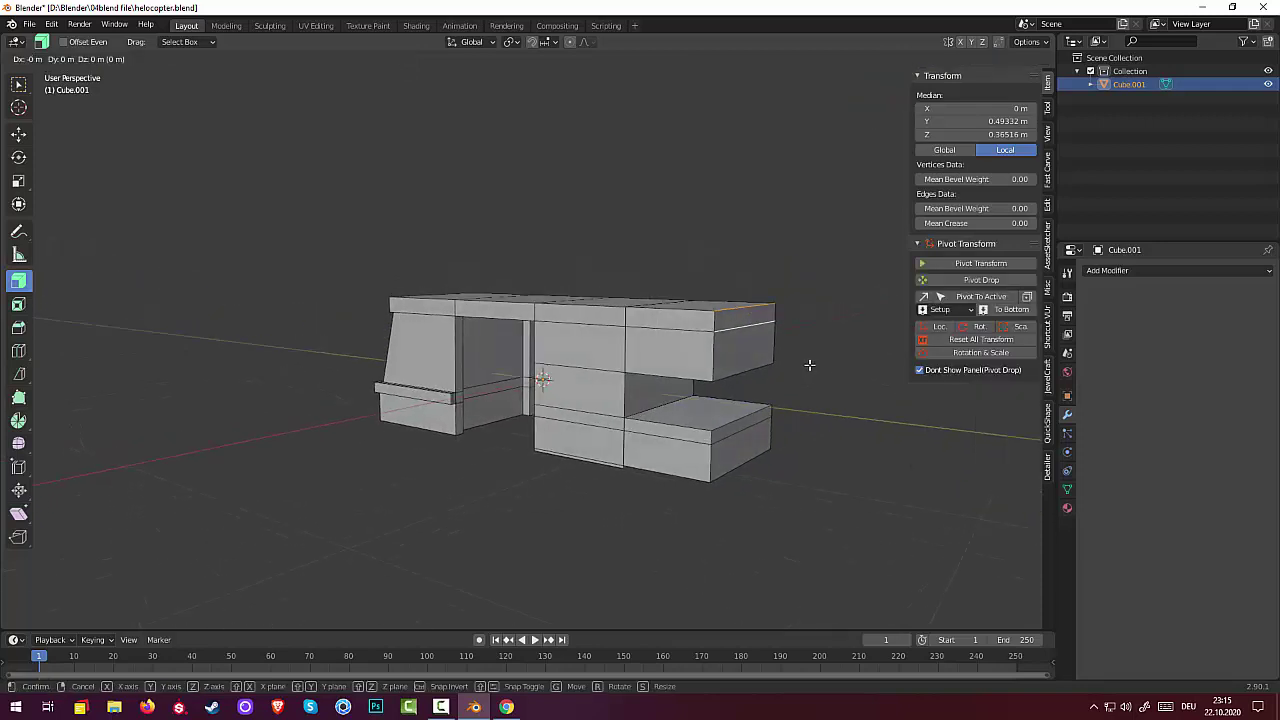
key("g")
key("z")
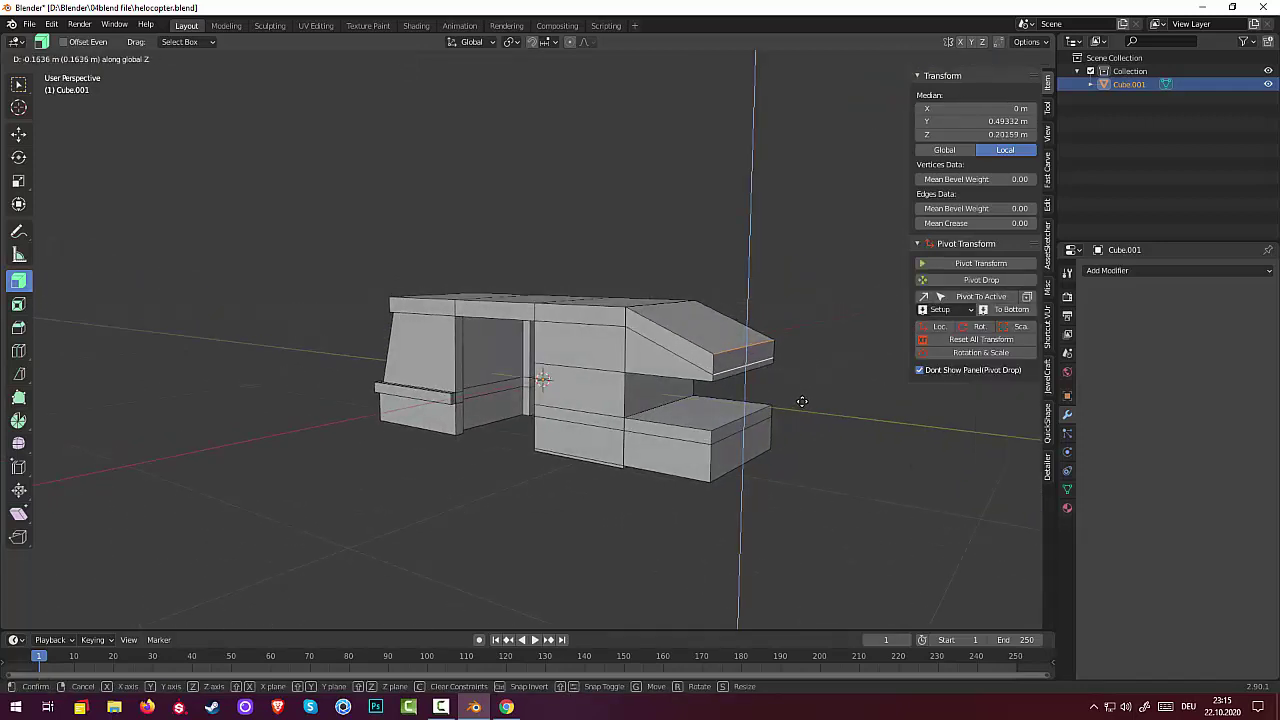
left_click(803, 398)
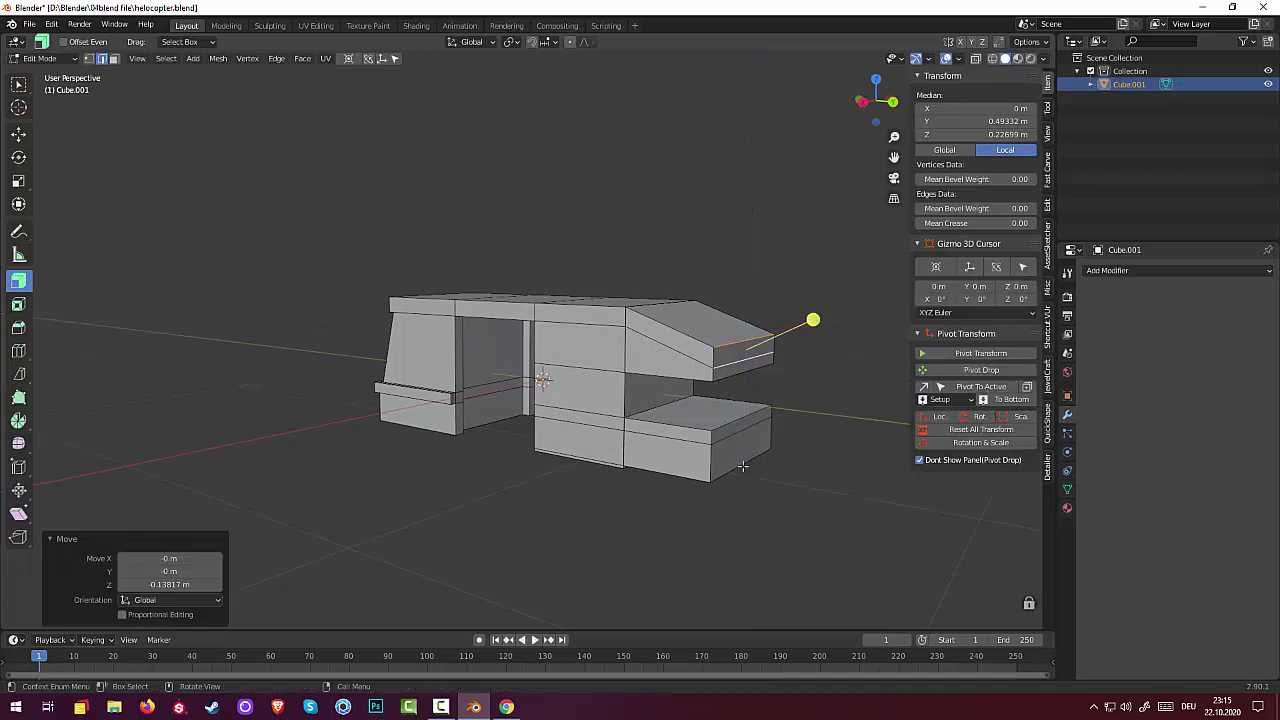
Step: Move the tail block's lower edge and upper edge slightly upward along Z
left_click(743, 466)
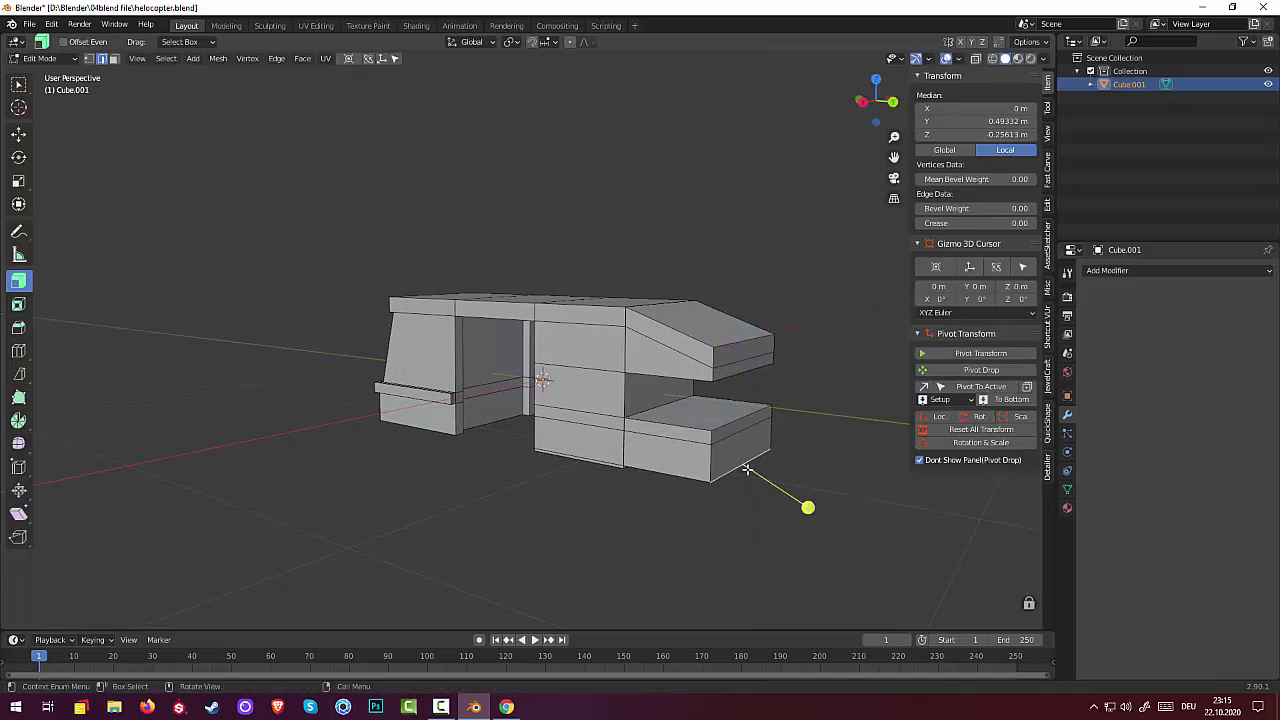
key("g")
key("z")
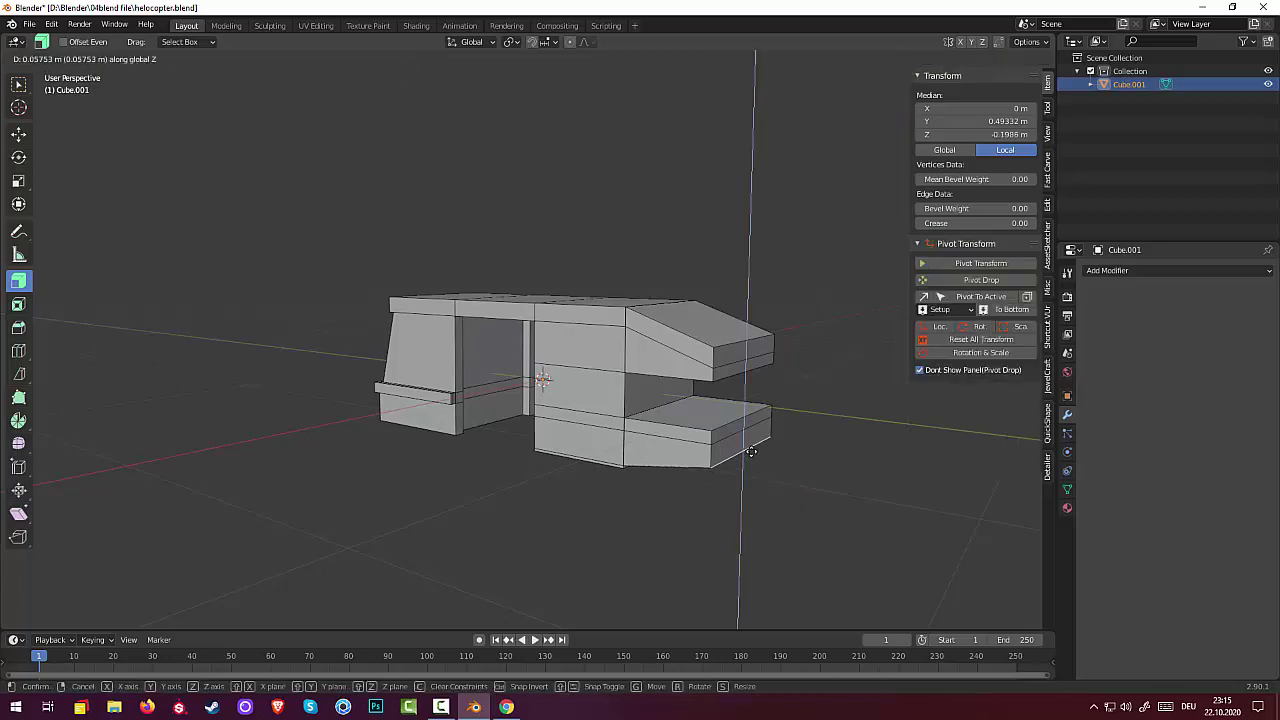
left_click(750, 440)
mouse_move(750, 440)
middle_mouse_down()
mouse_move(771, 463)
mouse_move(698, 418)
middle_mouse_up()
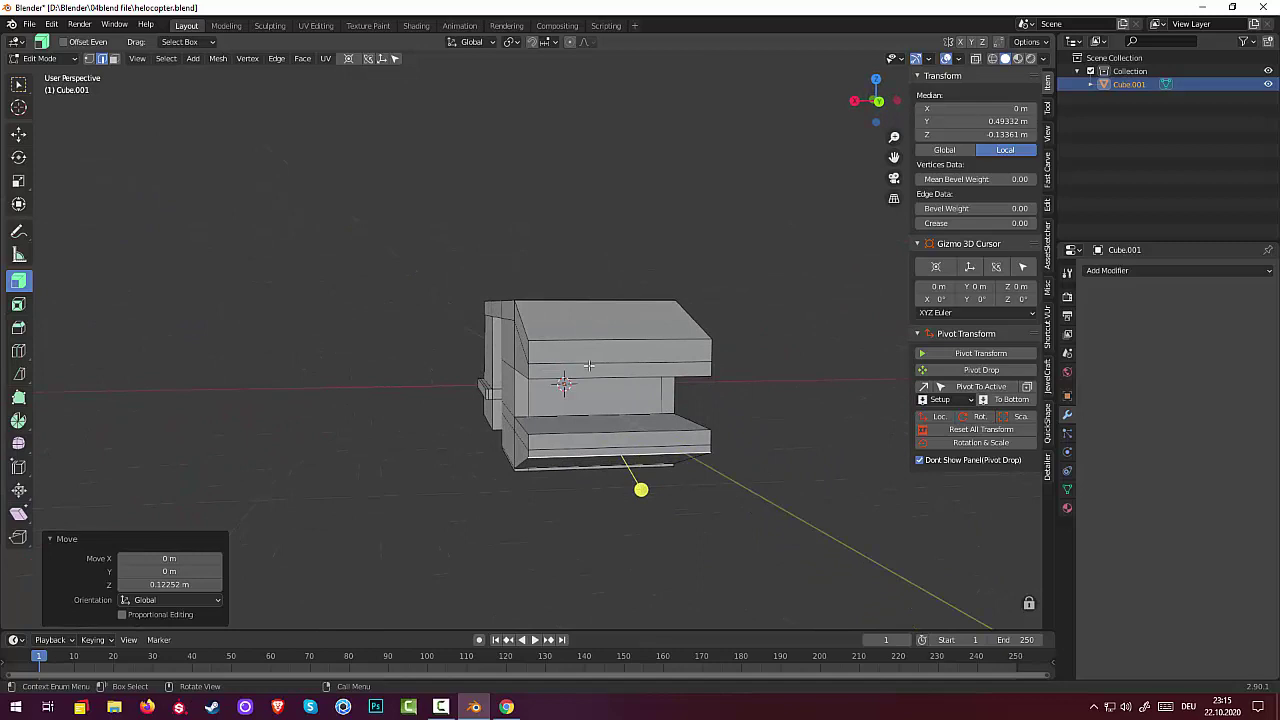
left_click(592, 364)
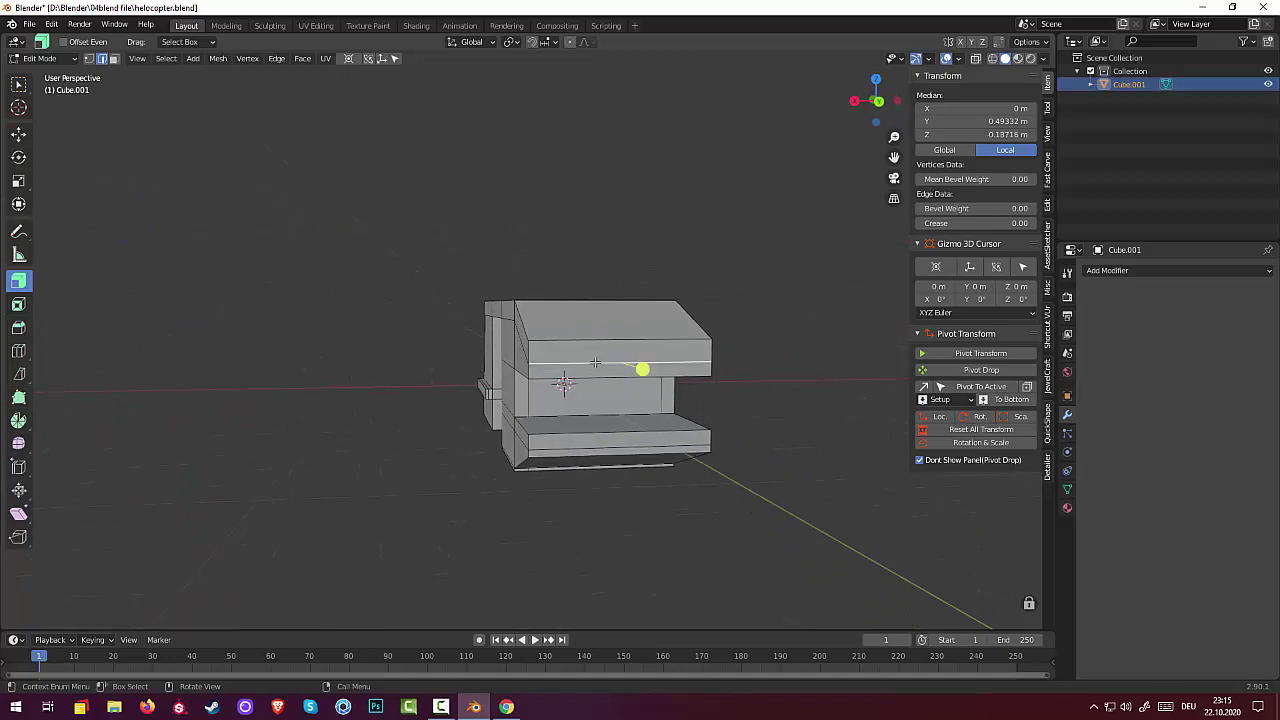
key("g")
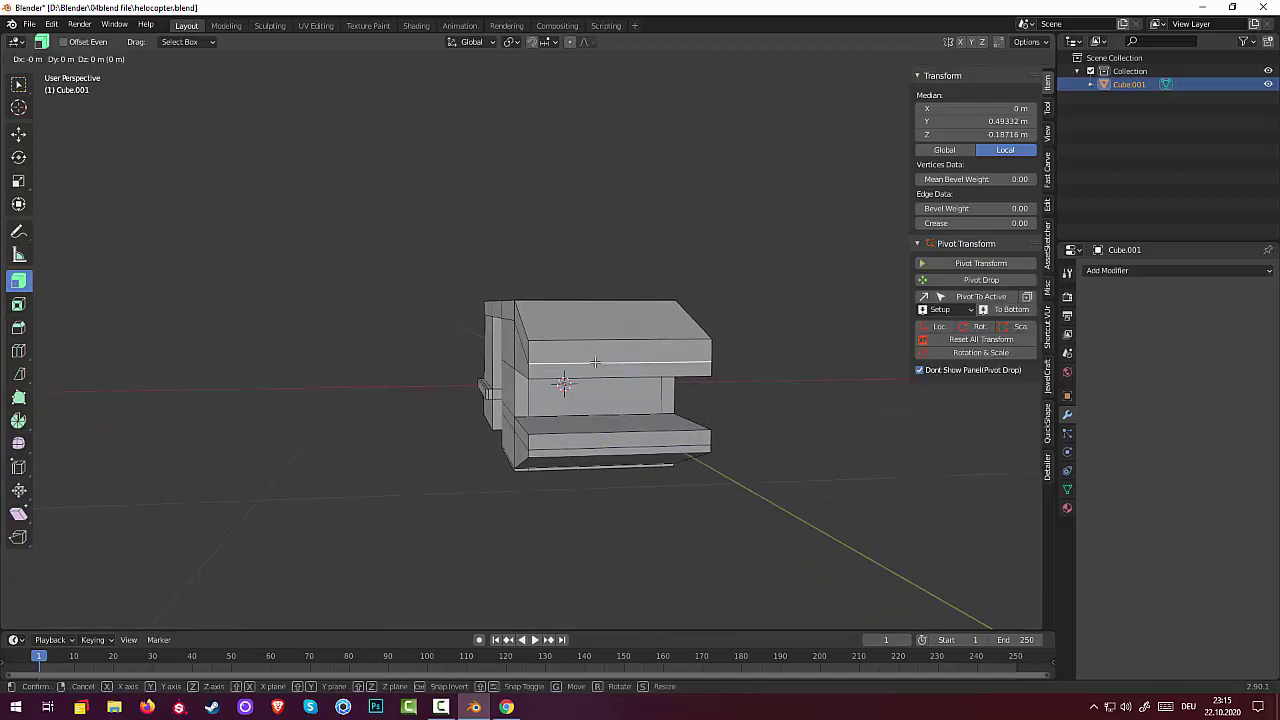
key("z")
left_click(596, 355)
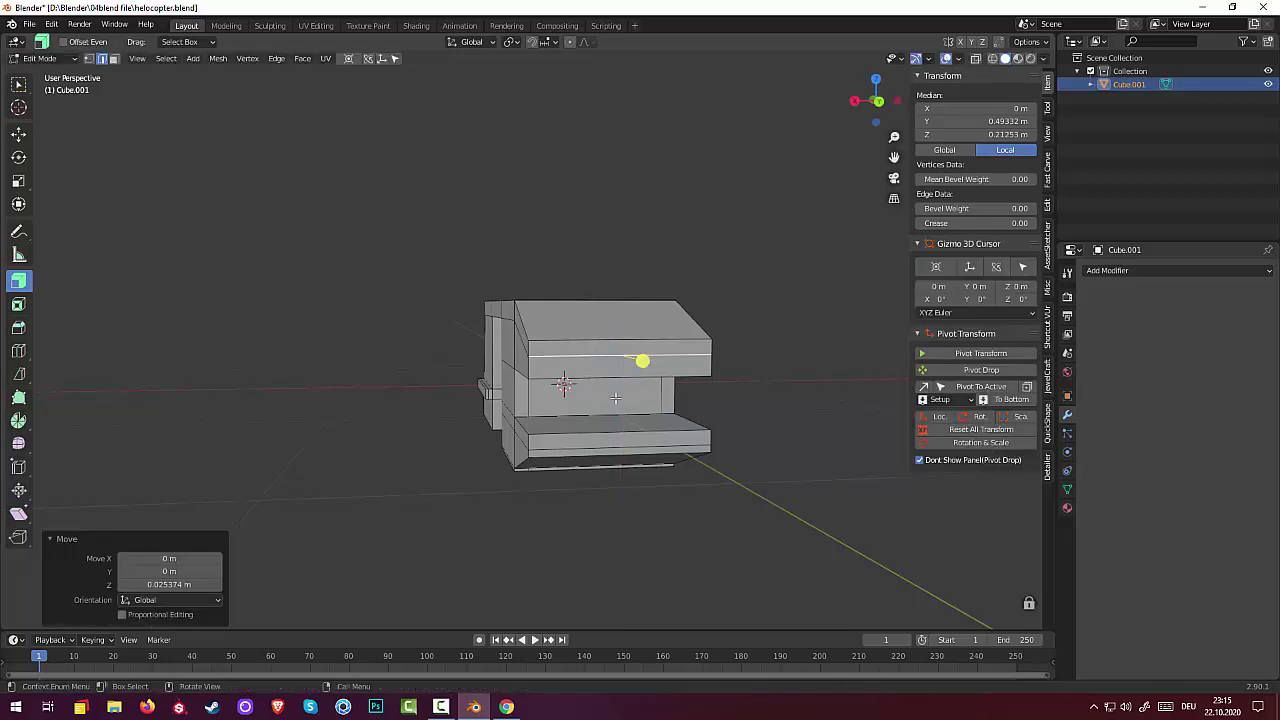
Step: Raise the underside face of the upper rear overhang about 0.055 m along Z
middle_click_drag(615, 398, 703, 413)
middle_click_drag(719, 411, 745, 397)
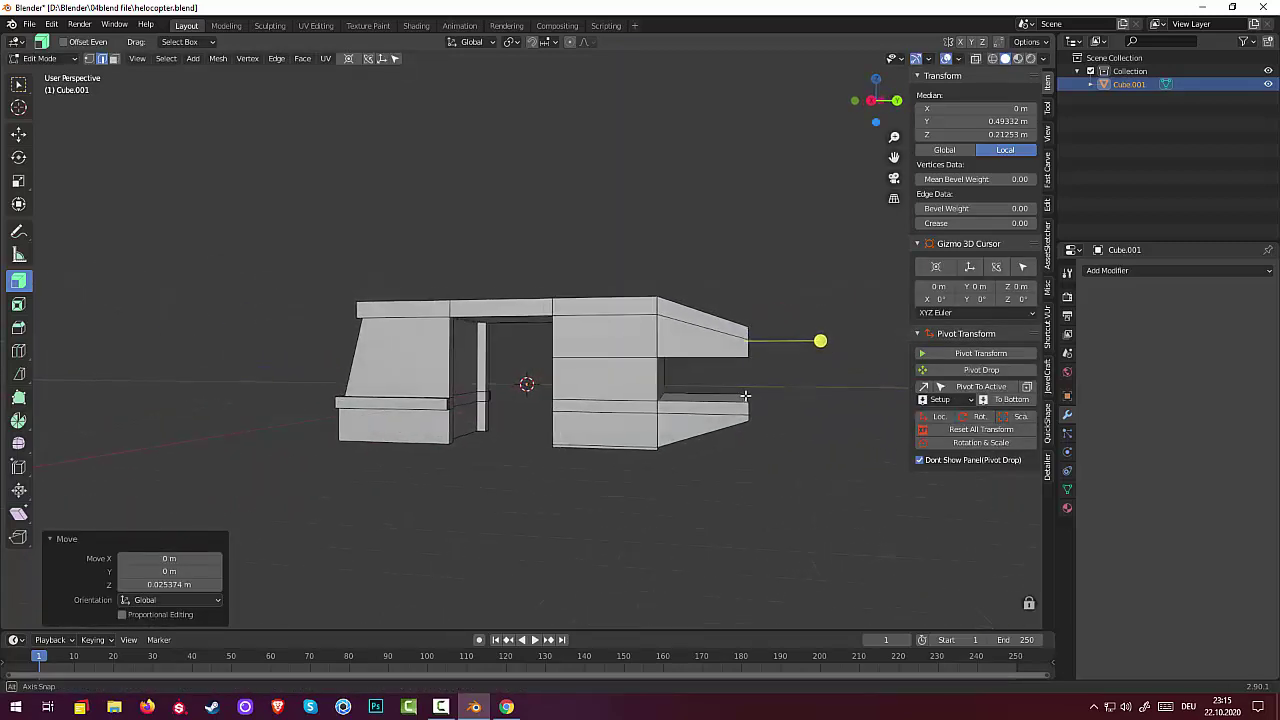
middle_click_drag(745, 397, 681, 418)
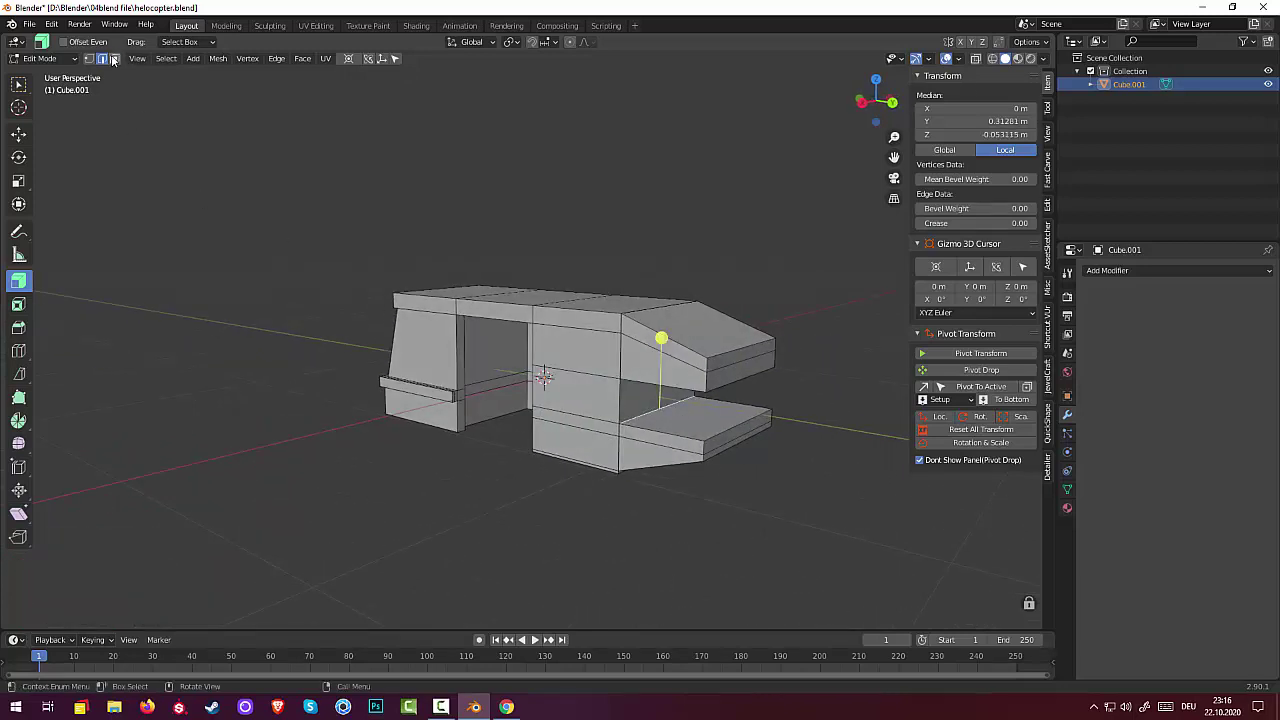
left_click(114, 58)
mouse_move(700, 372)
middle_mouse_down()
mouse_move(654, 320)
mouse_move(686, 336)
mouse_move(706, 402)
middle_mouse_up()
left_click(656, 322)
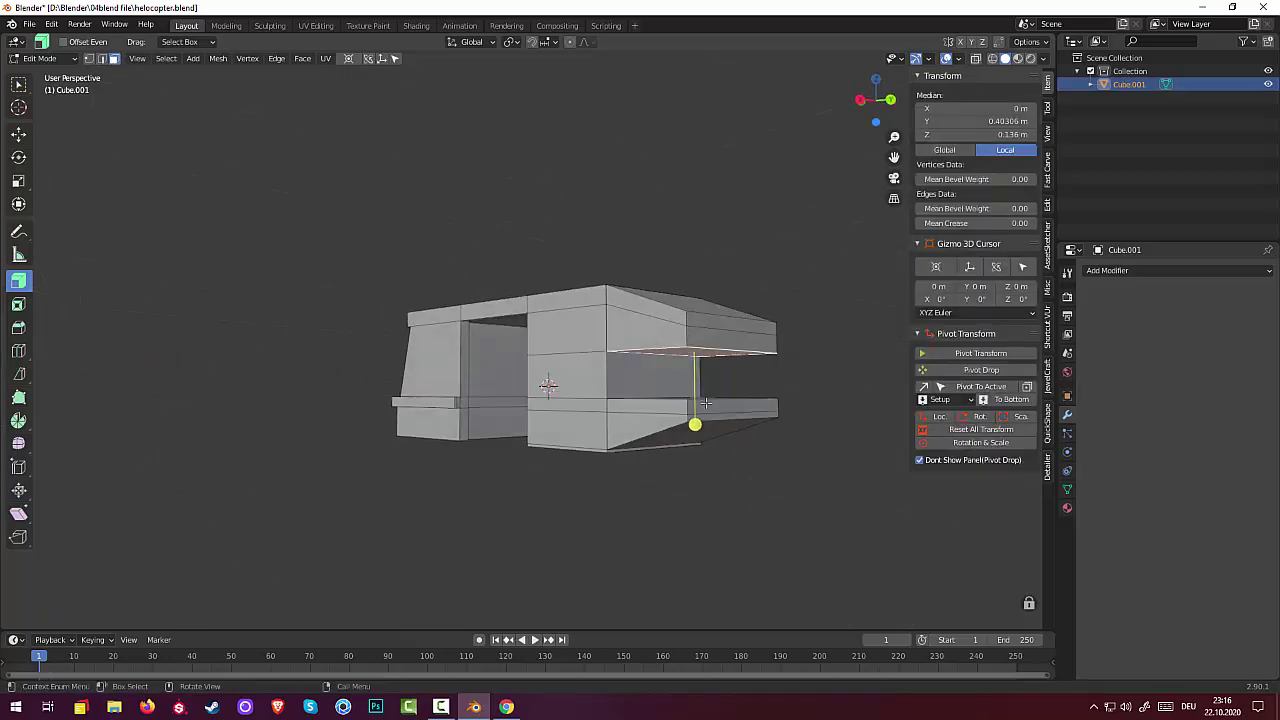
key("g")
key("z")
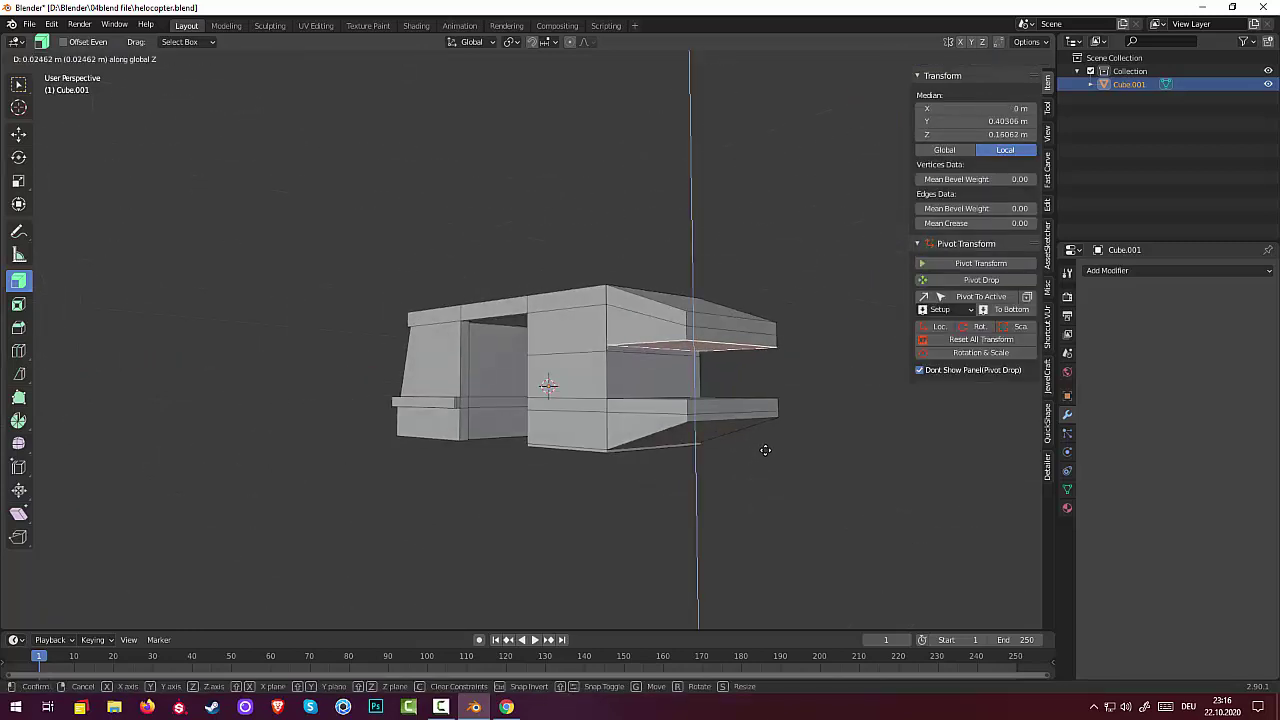
left_click(763, 444)
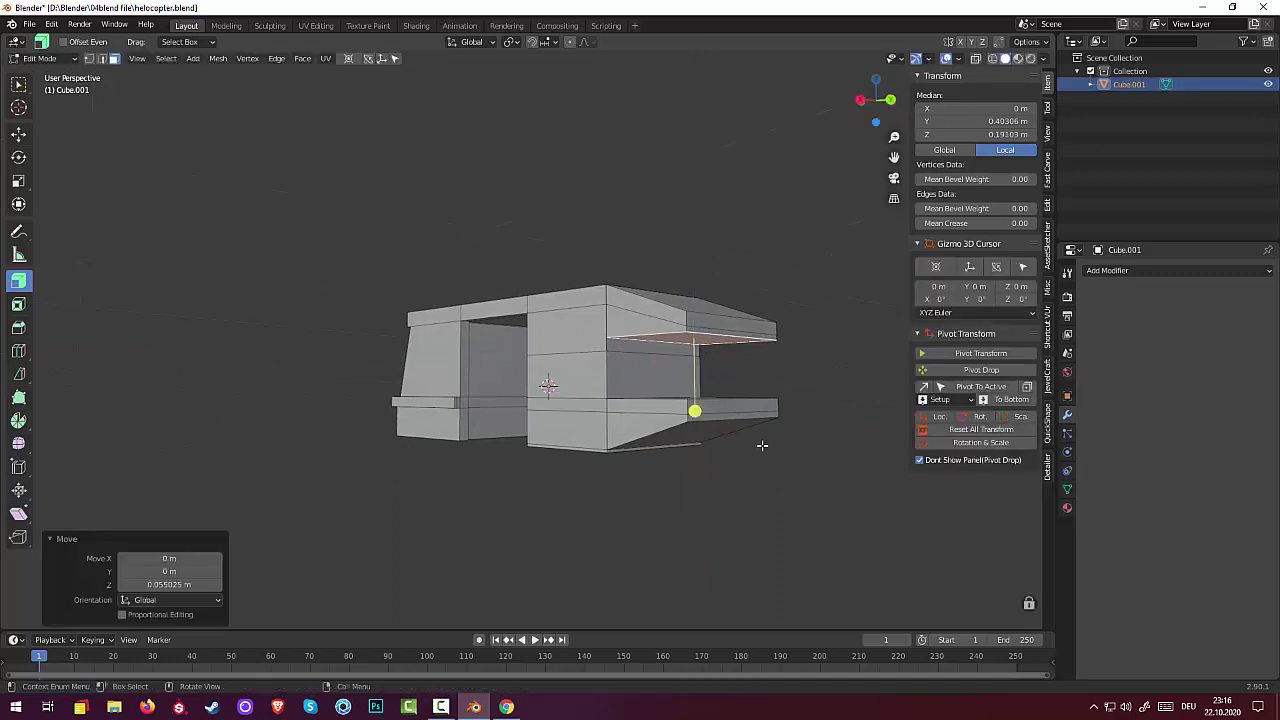
mouse_move(763, 444)
middle_mouse_down()
mouse_move(814, 477)
mouse_move(823, 460)
mouse_move(880, 466)
mouse_move(849, 463)
mouse_move(814, 491)
mouse_move(835, 494)
mouse_move(748, 477)
mouse_move(624, 478)
middle_mouse_up()
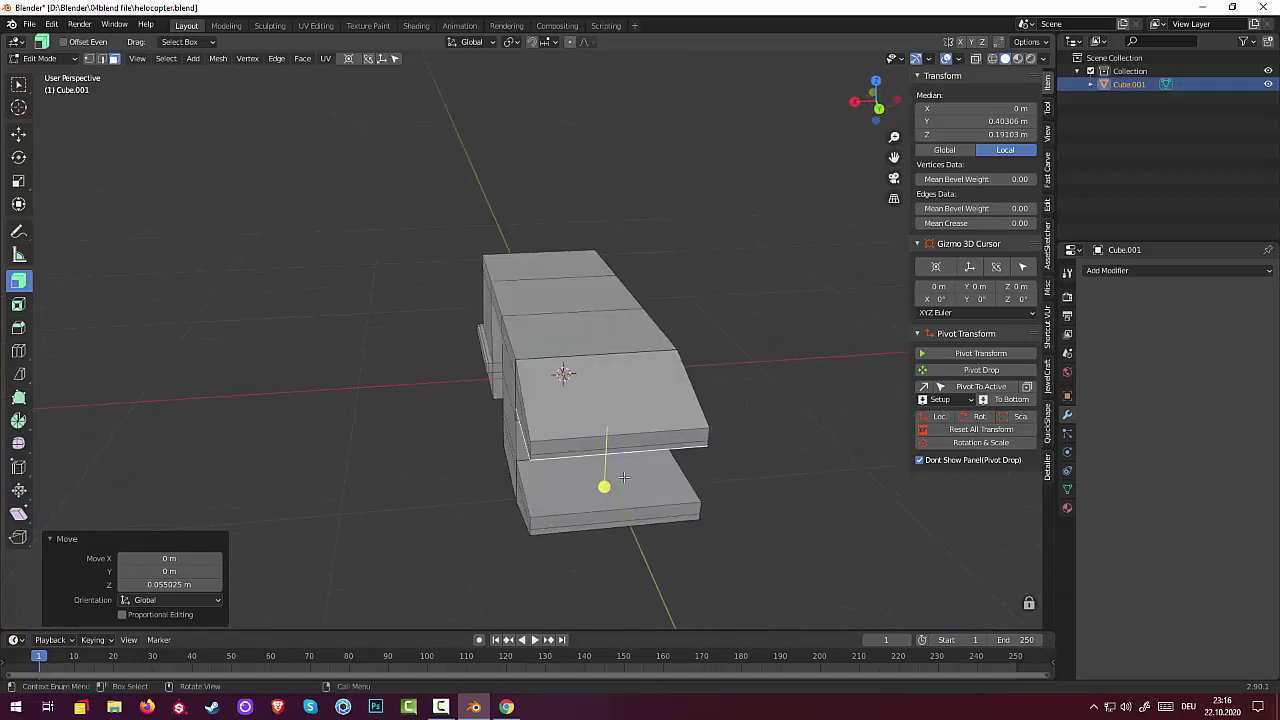
Step: Extrude thin strips from the upper and lower rear slabs and scale them to 0.528 along X
left_click(533, 453)
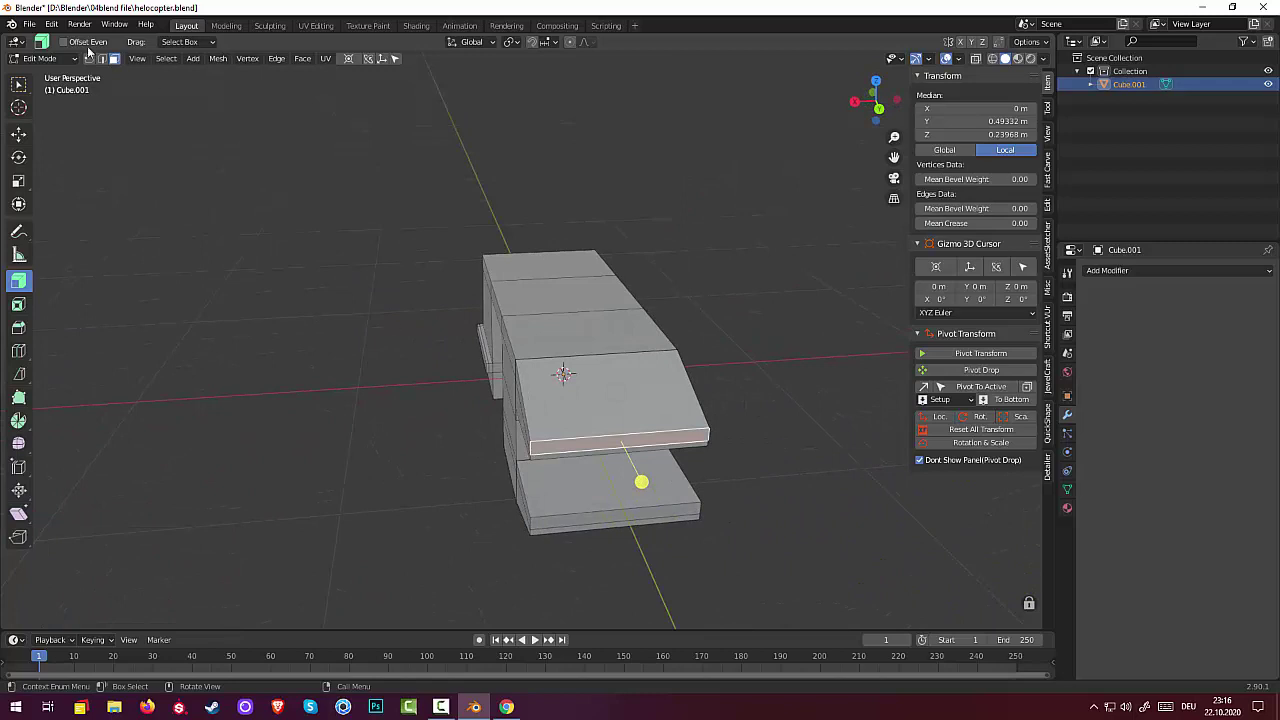
left_click_drag(613, 457, 610, 451)
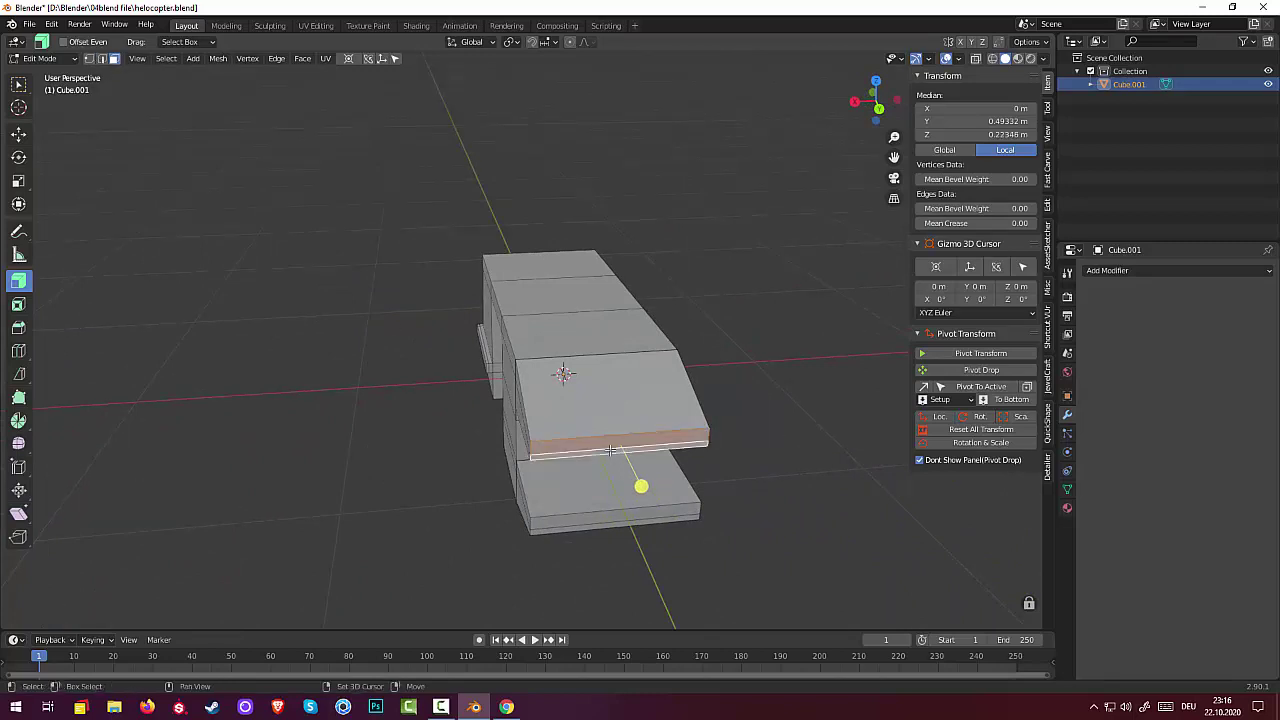
left_click(609, 519, "alt")
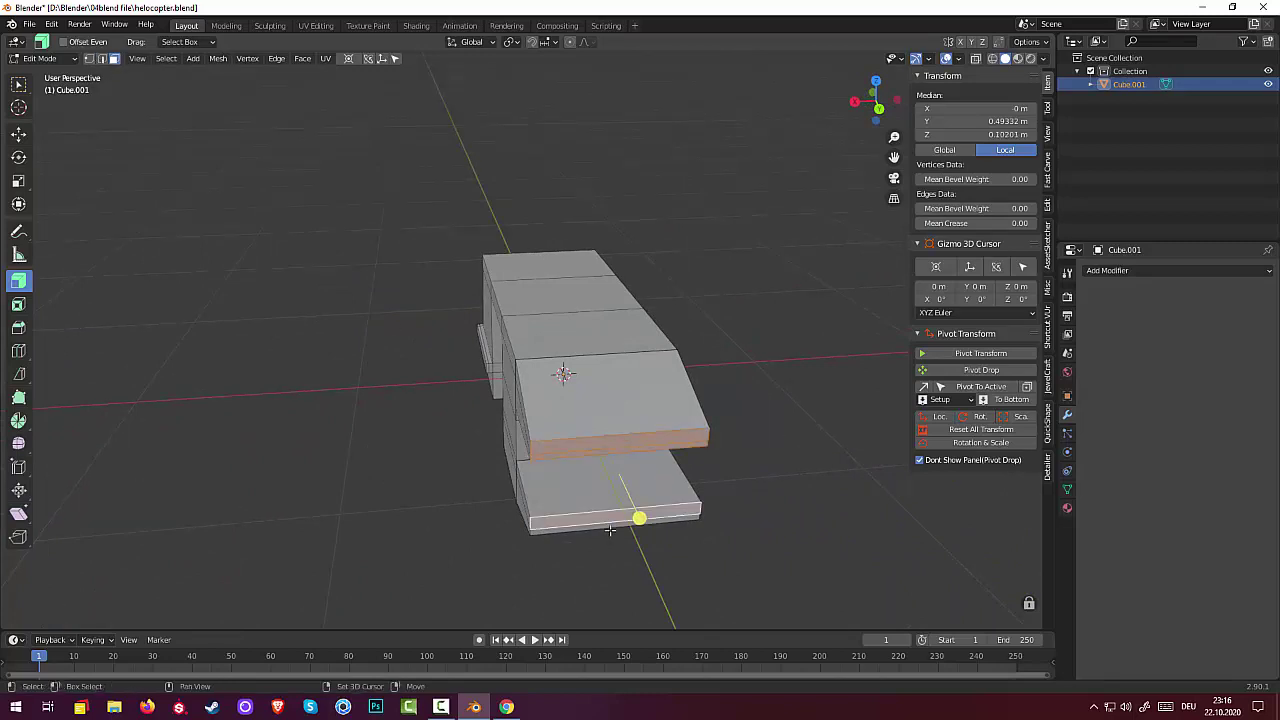
left_click_drag(610, 530, 612, 524)
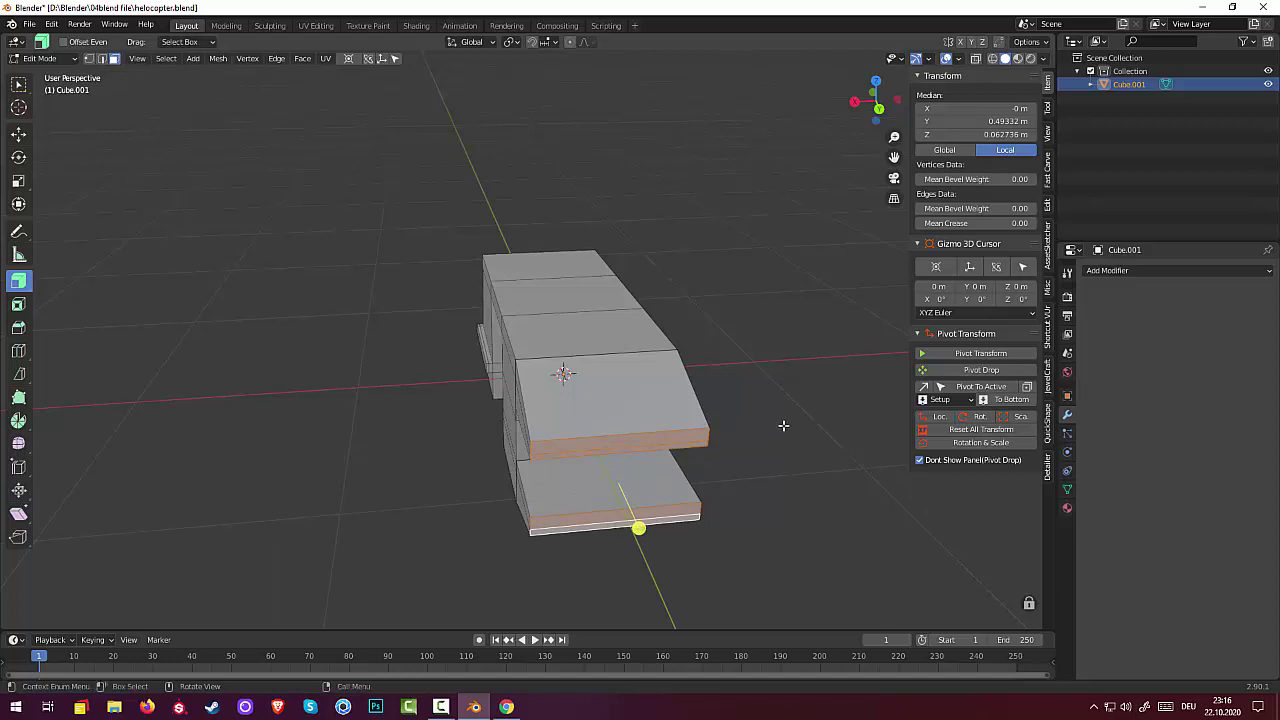
key("s")
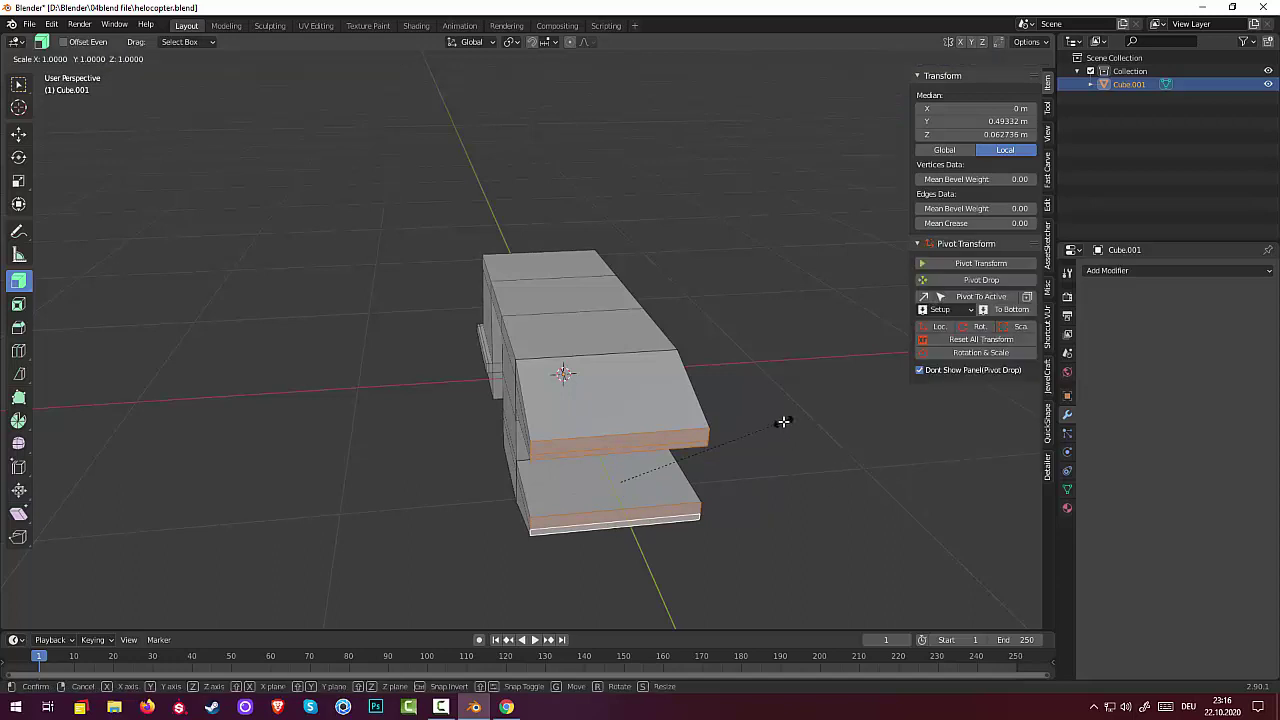
key("x")
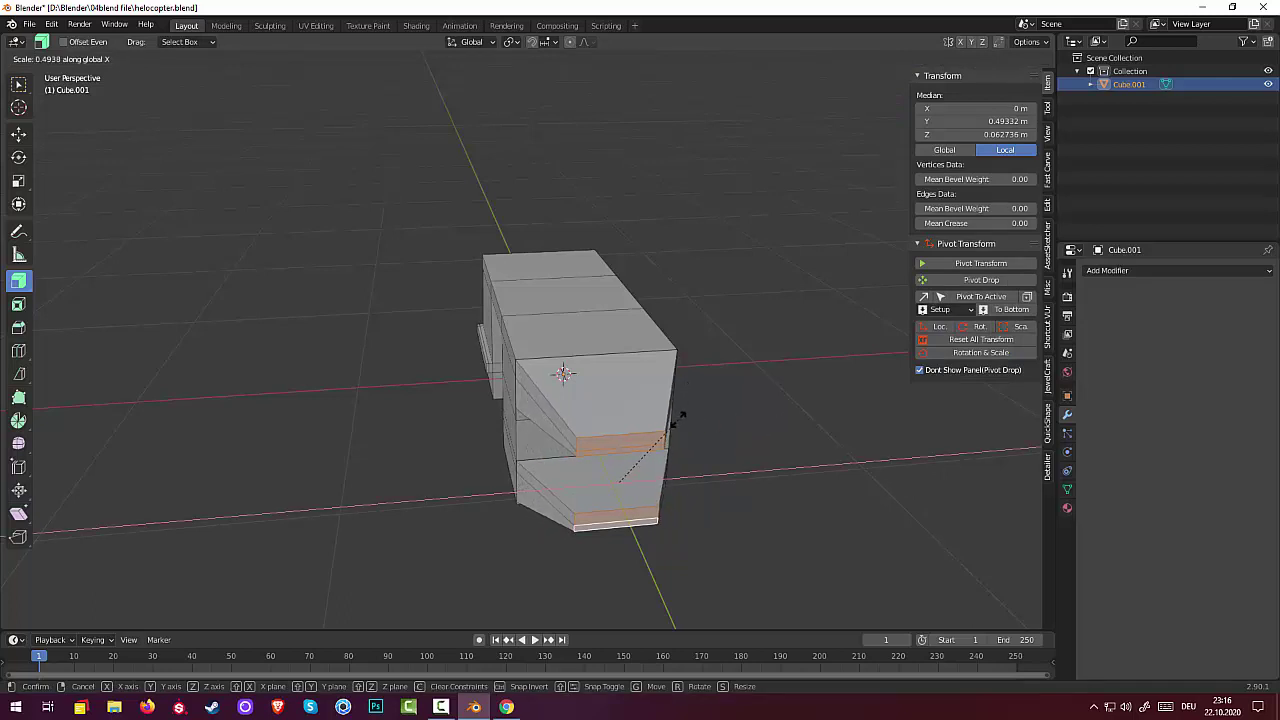
left_click(686, 416)
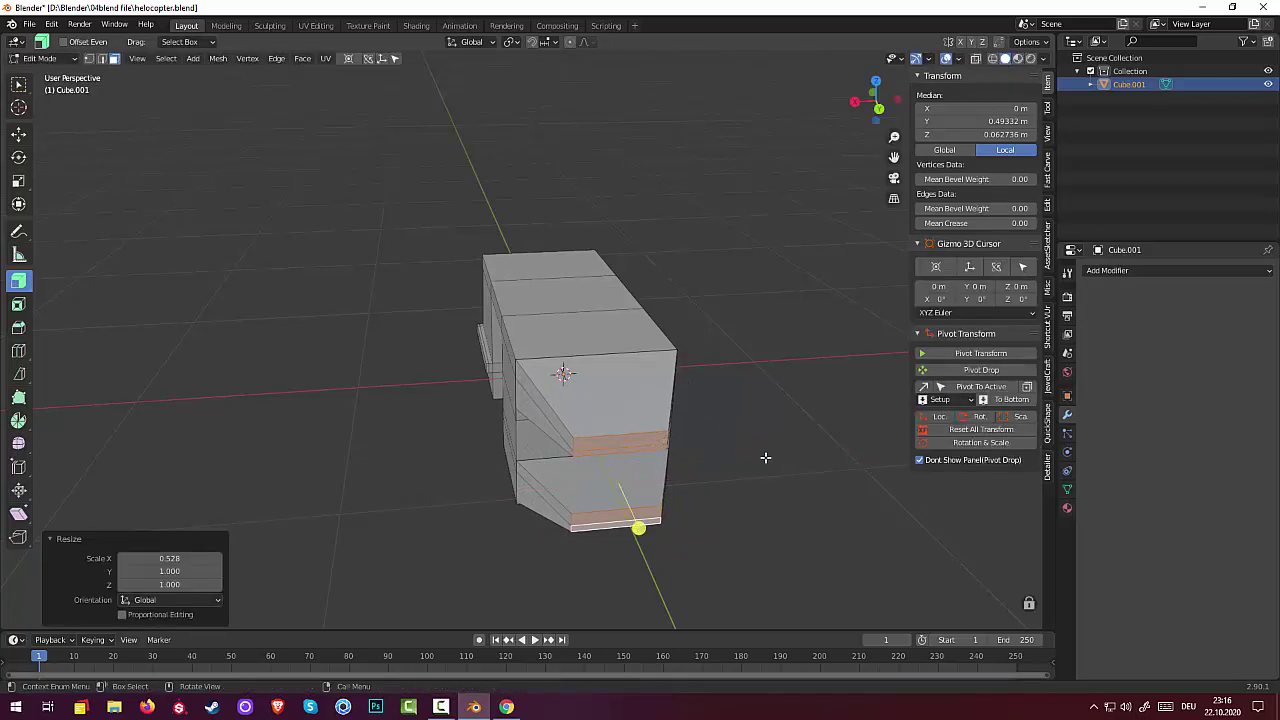
Step: Select the middle rear face and the thin face above it
mouse_move(637, 526)
middle_mouse_down()
mouse_move(826, 354)
mouse_move(777, 360)
mouse_move(754, 337)
middle_mouse_up()
mouse_move(928, 444)
middle_mouse_down()
mouse_move(834, 409)
mouse_move(763, 418)
middle_mouse_up()
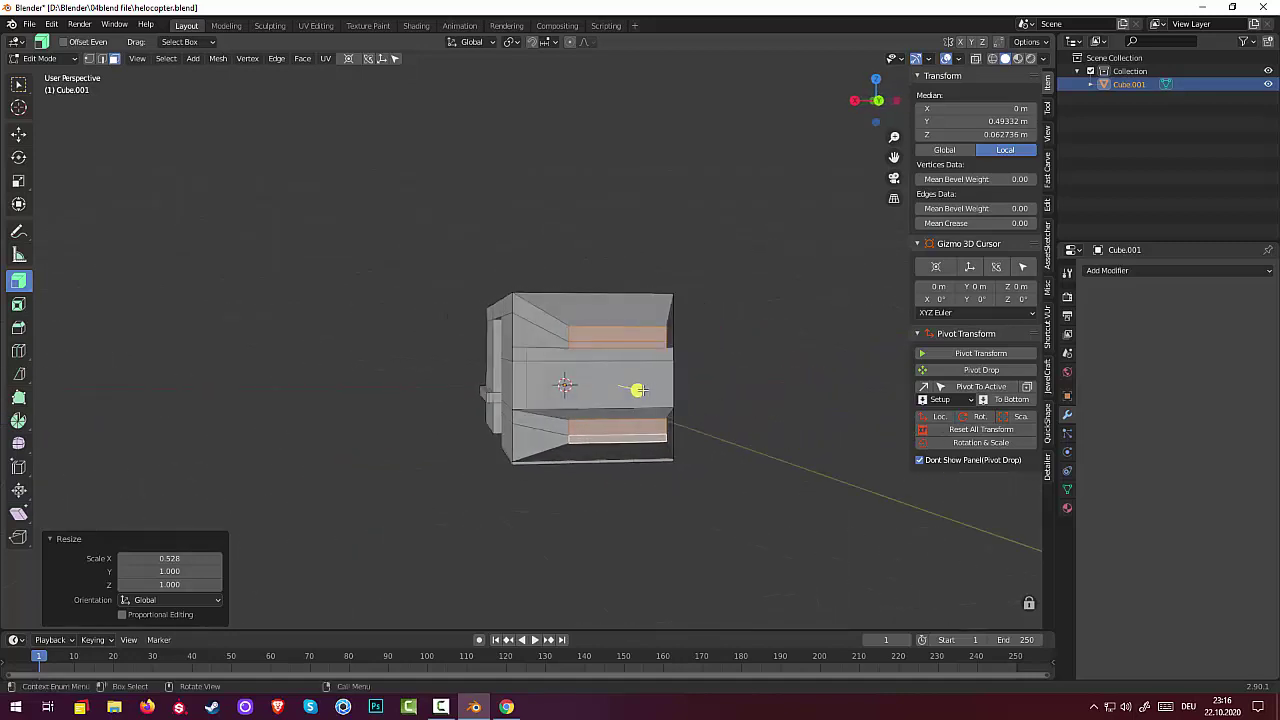
left_click(591, 378)
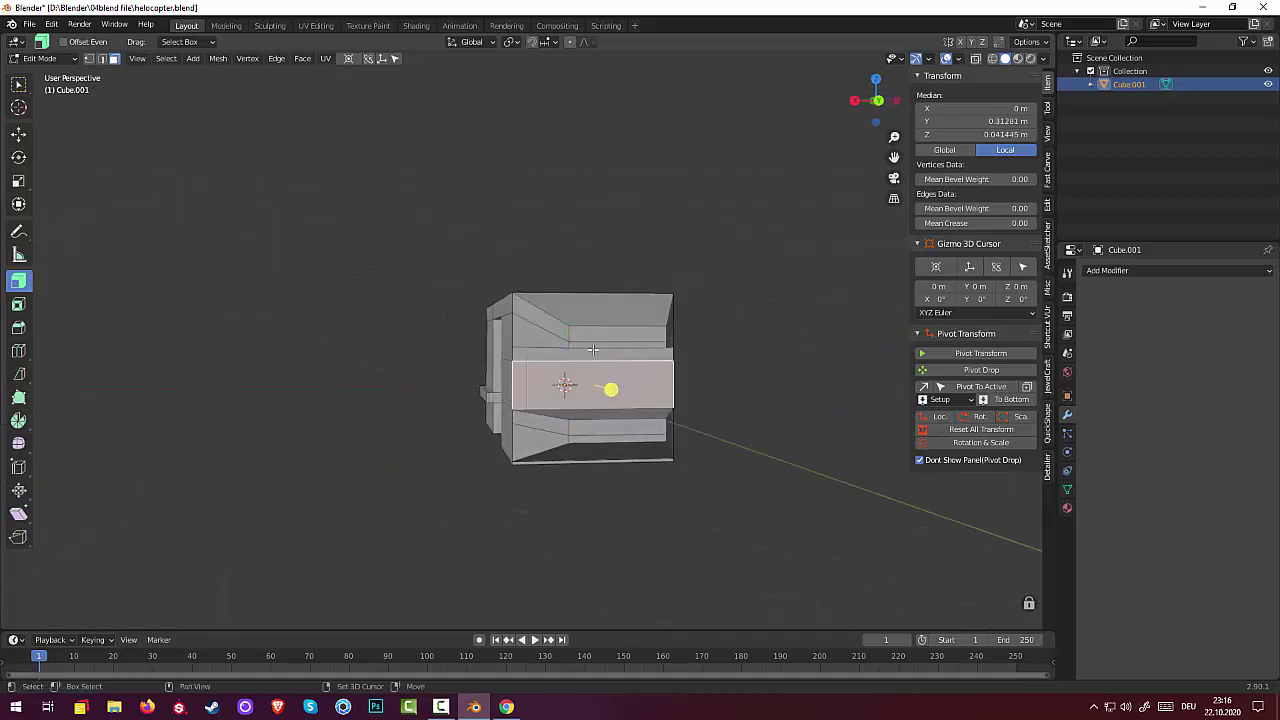
left_click(594, 352, "shift")
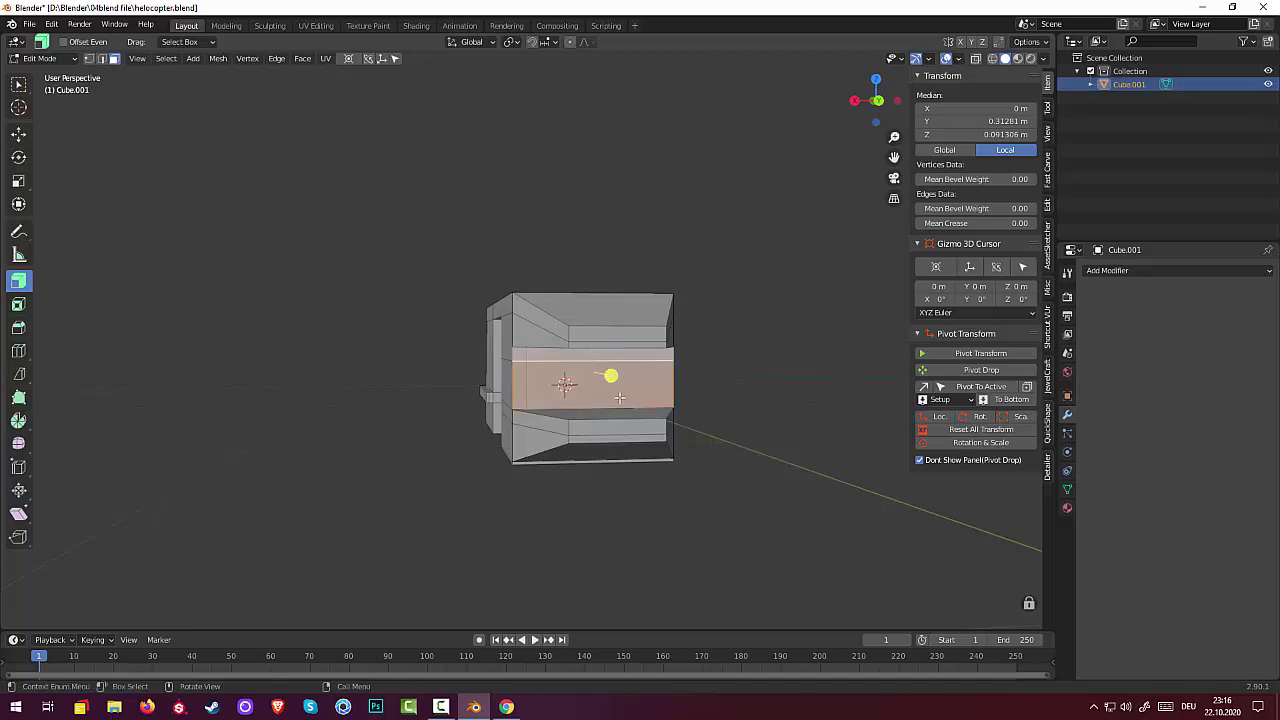
Step: Insert a 2-cut loop cut through the rear section and scale the loops 1.86 along X
key("ctrl+r")
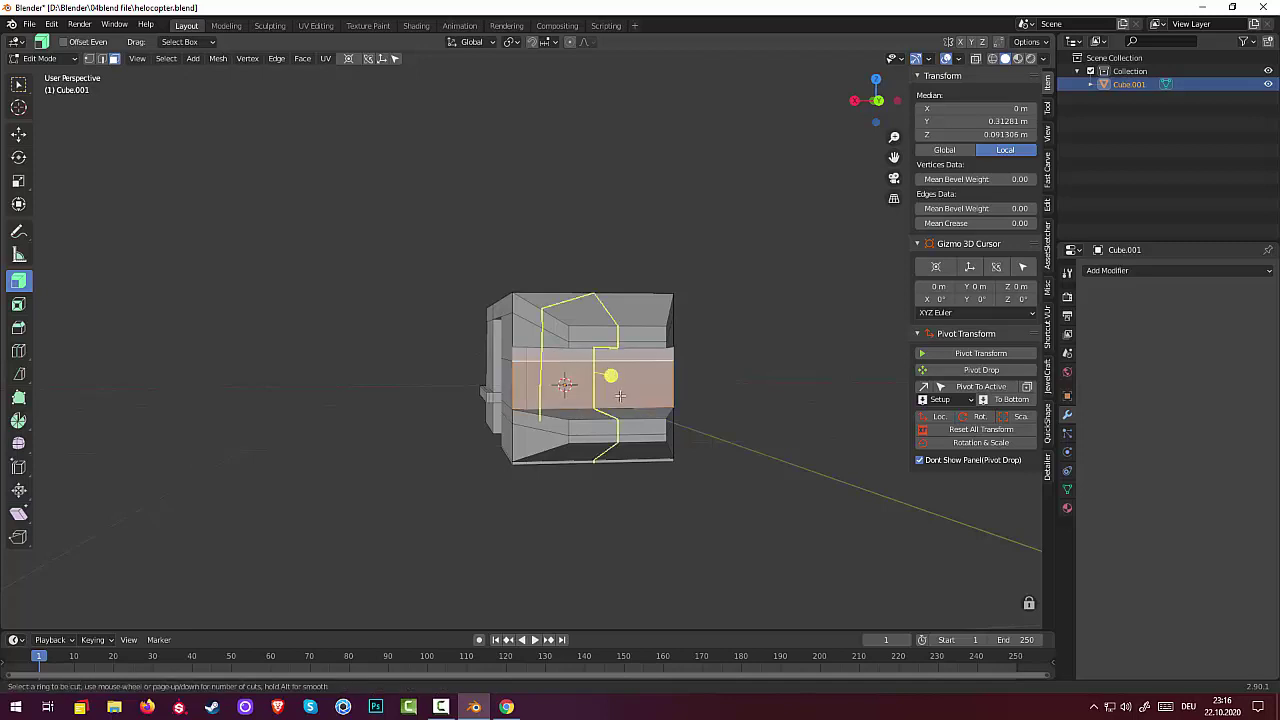
scroll(626, 398, "up", 1)
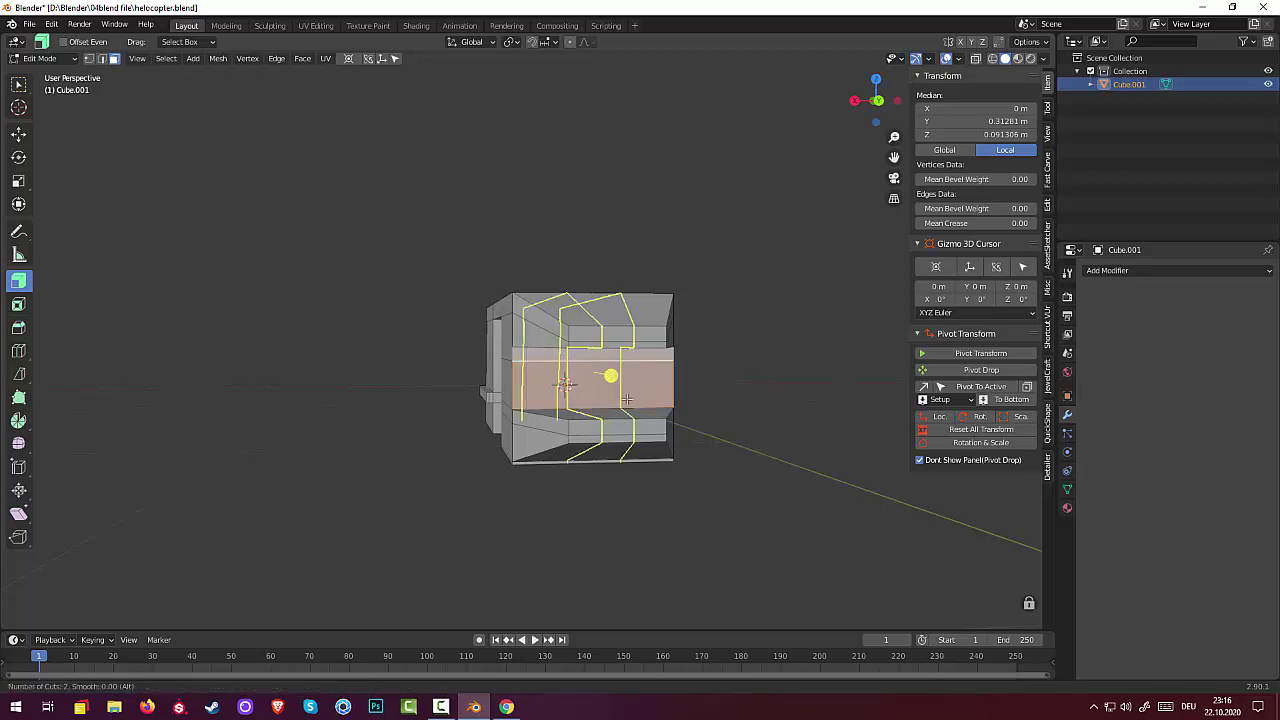
left_click(626, 398)
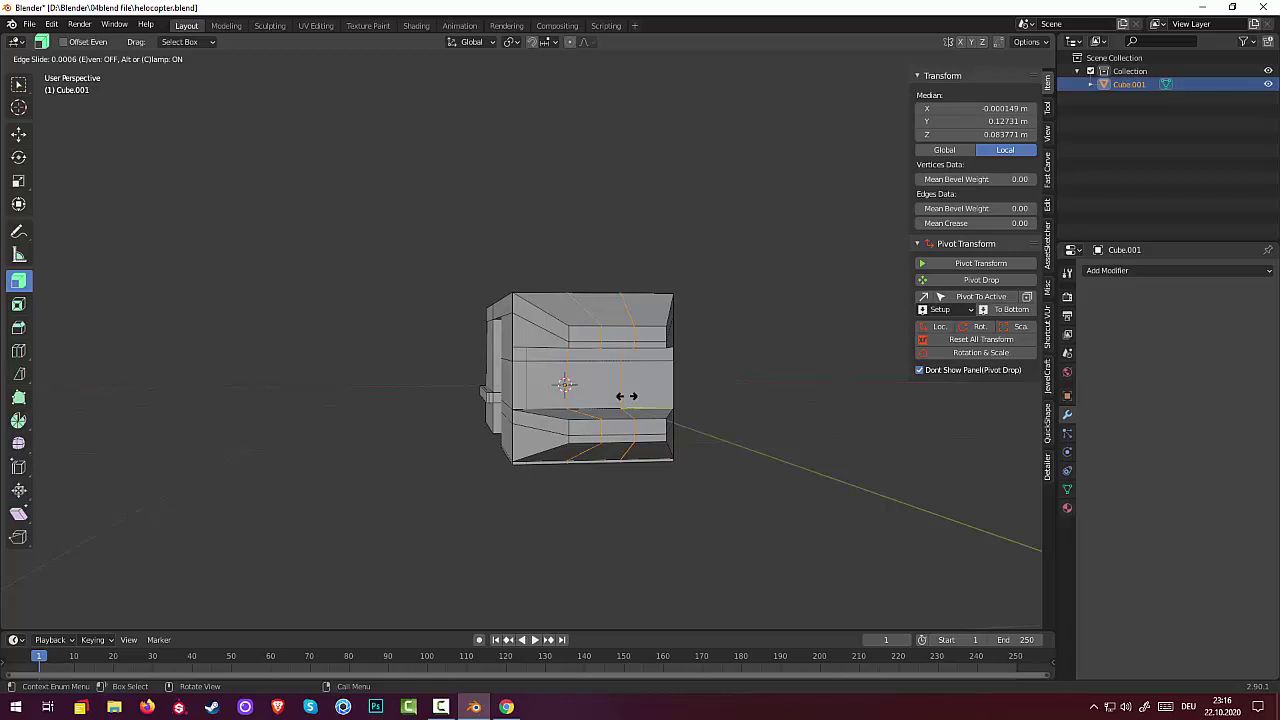
key("Escape")
key("s")
key("x")
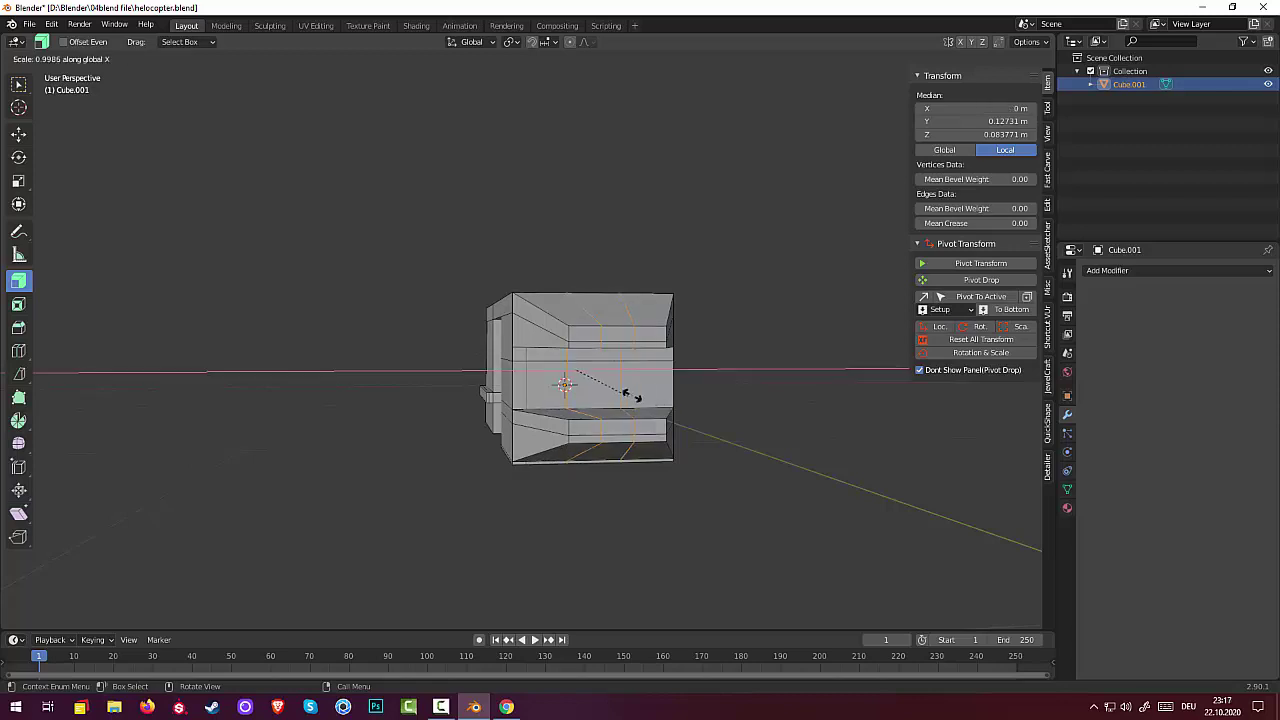
left_click(688, 394)
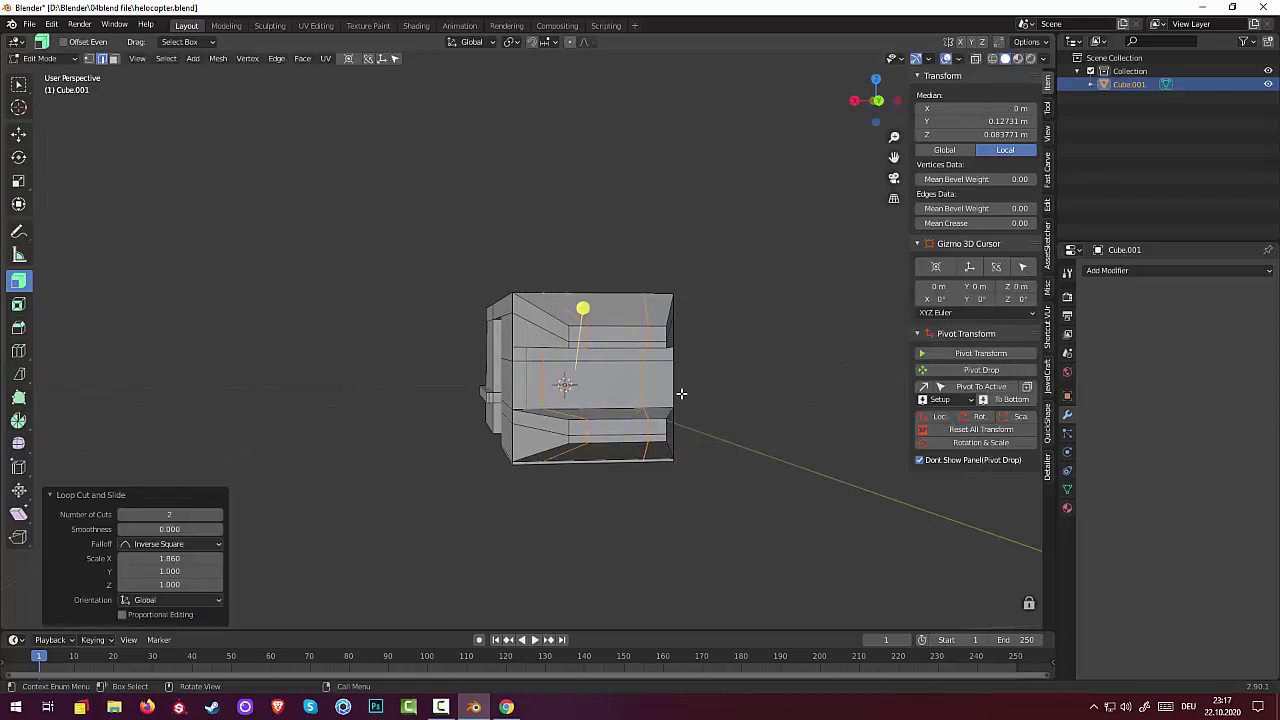
Step: Clear the selection and pick an edge loop at the rear
left_click(797, 446)
middle_click_drag(797, 446, 894, 429)
left_click(671, 377, "alt")
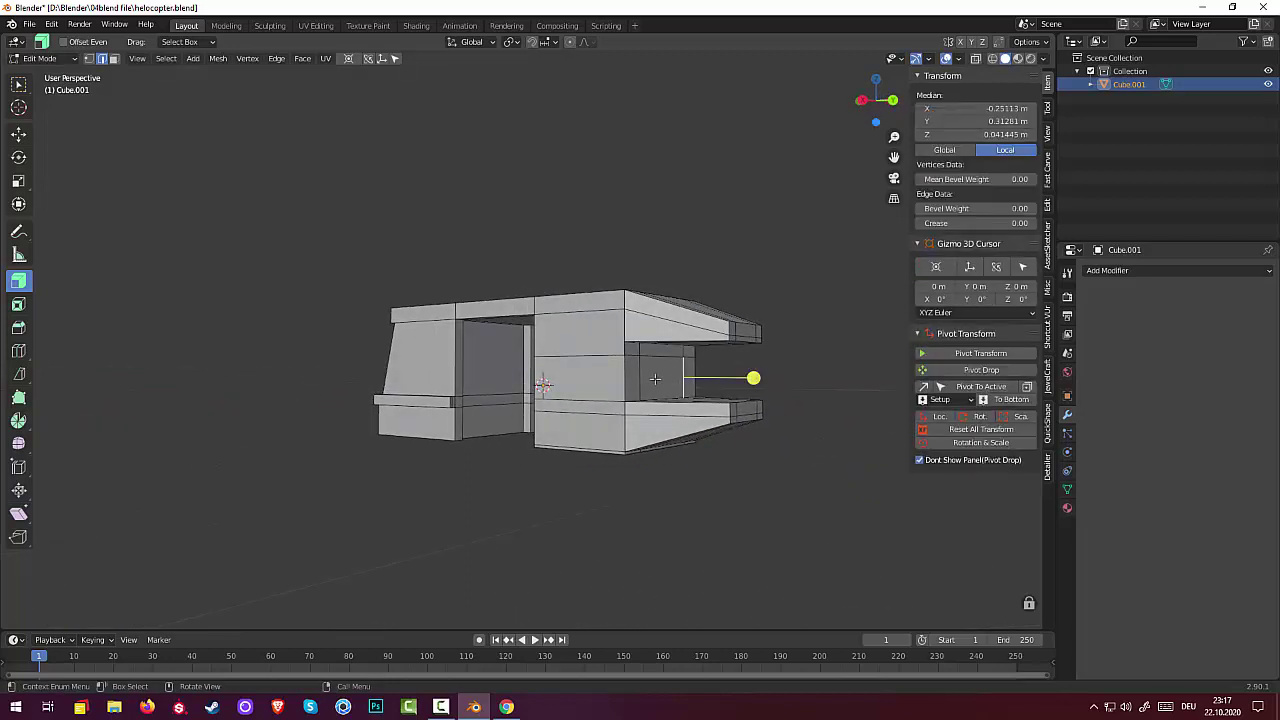
Step: Extrude the middle rear face 0.3 m along its normal as a tail boom, then return to Object Mode
left_click(114, 58)
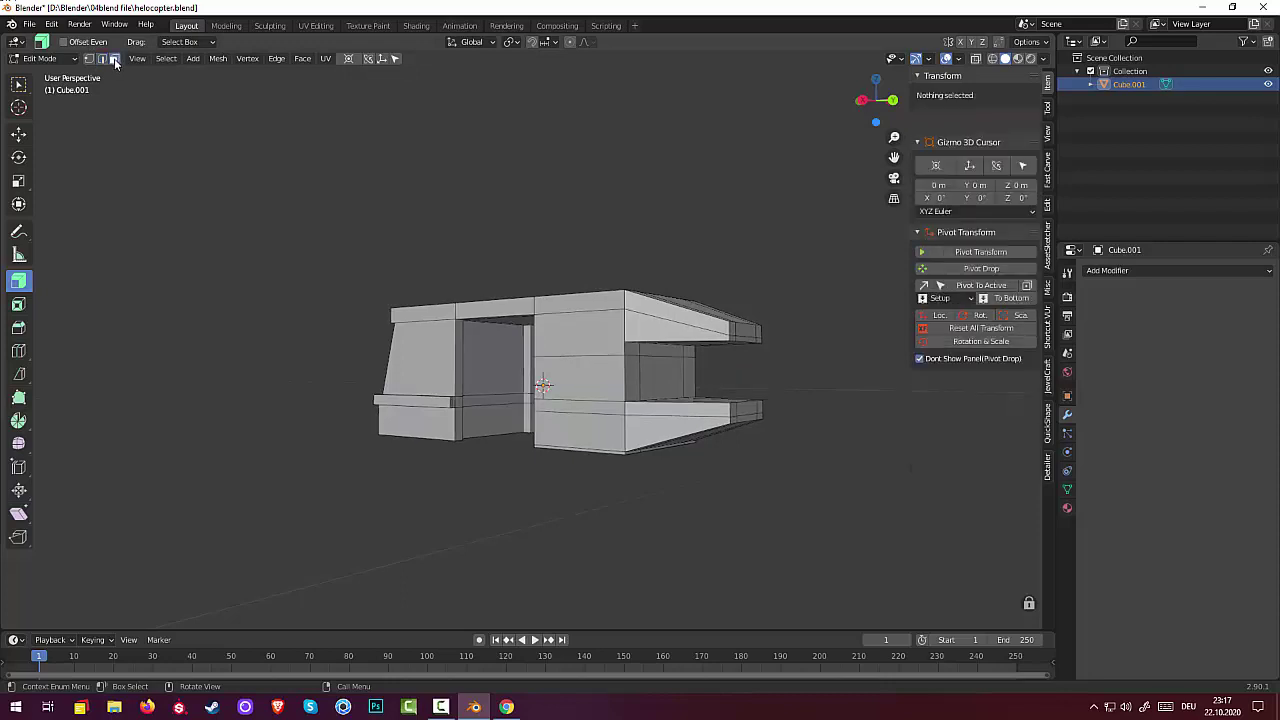
left_click(648, 382)
mouse_move(648, 382)
middle_mouse_down()
mouse_move(709, 417)
mouse_move(734, 400)
mouse_move(726, 418)
mouse_move(731, 392)
middle_mouse_up()
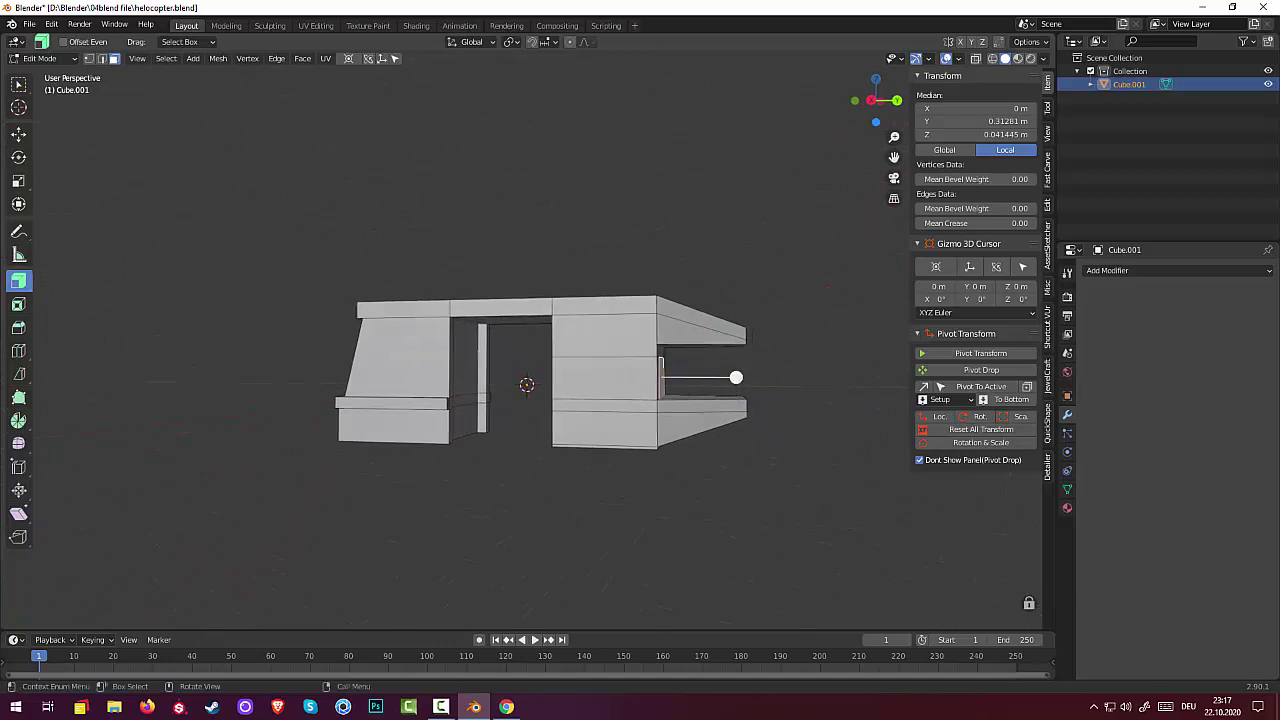
key("alt+s")
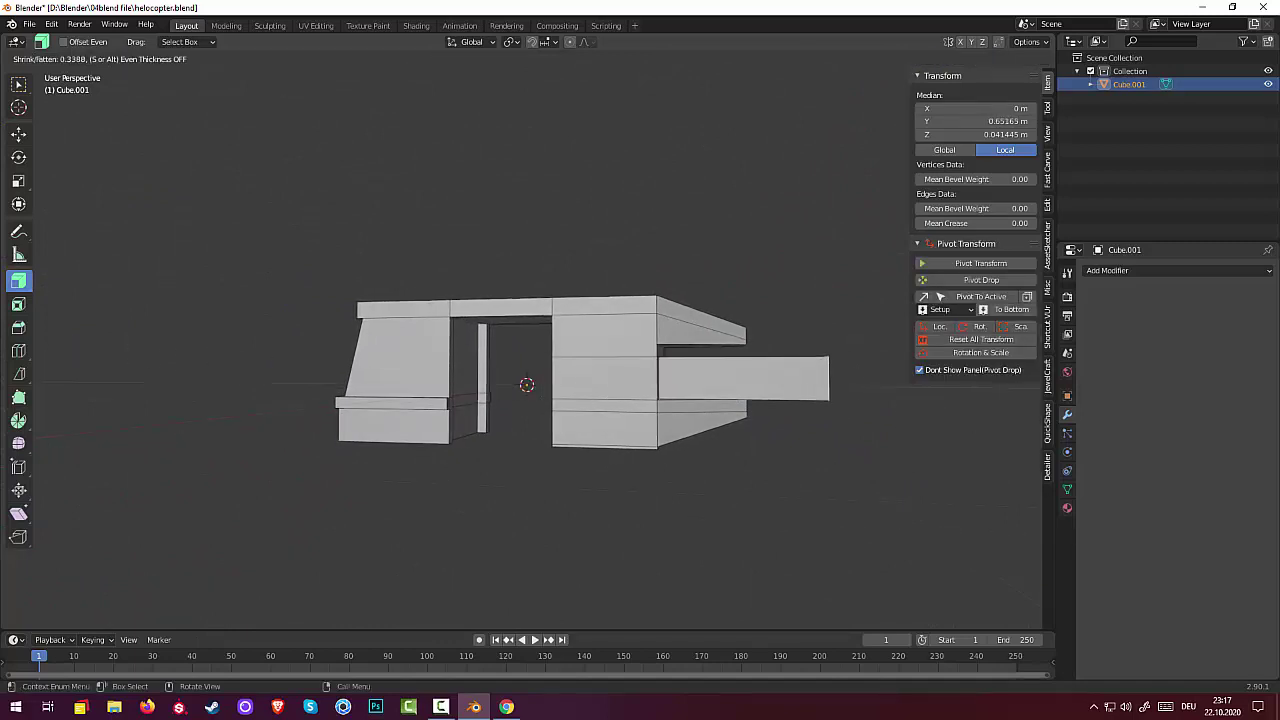
key("Return")
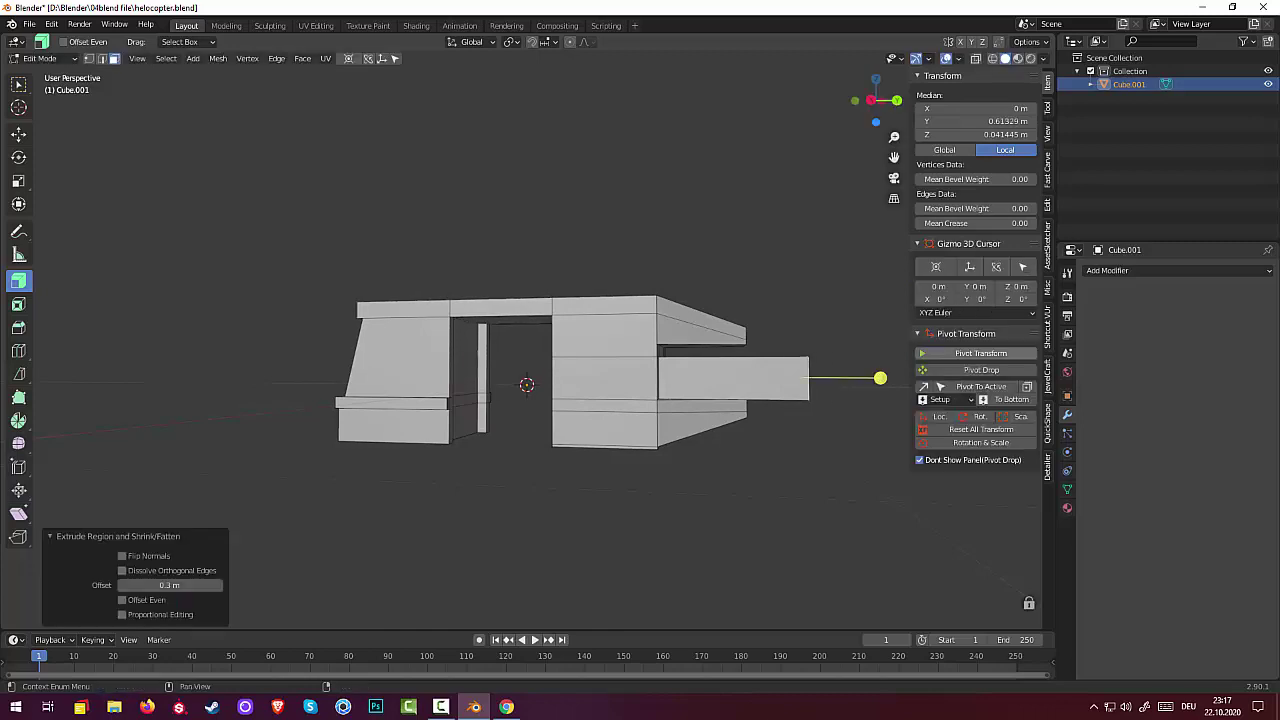
key("Tab")
mouse_move(912, 453)
middle_mouse_down()
mouse_move(886, 483)
mouse_move(808, 485)
mouse_move(687, 421)
mouse_move(668, 457)
mouse_move(660, 450)
middle_mouse_up()
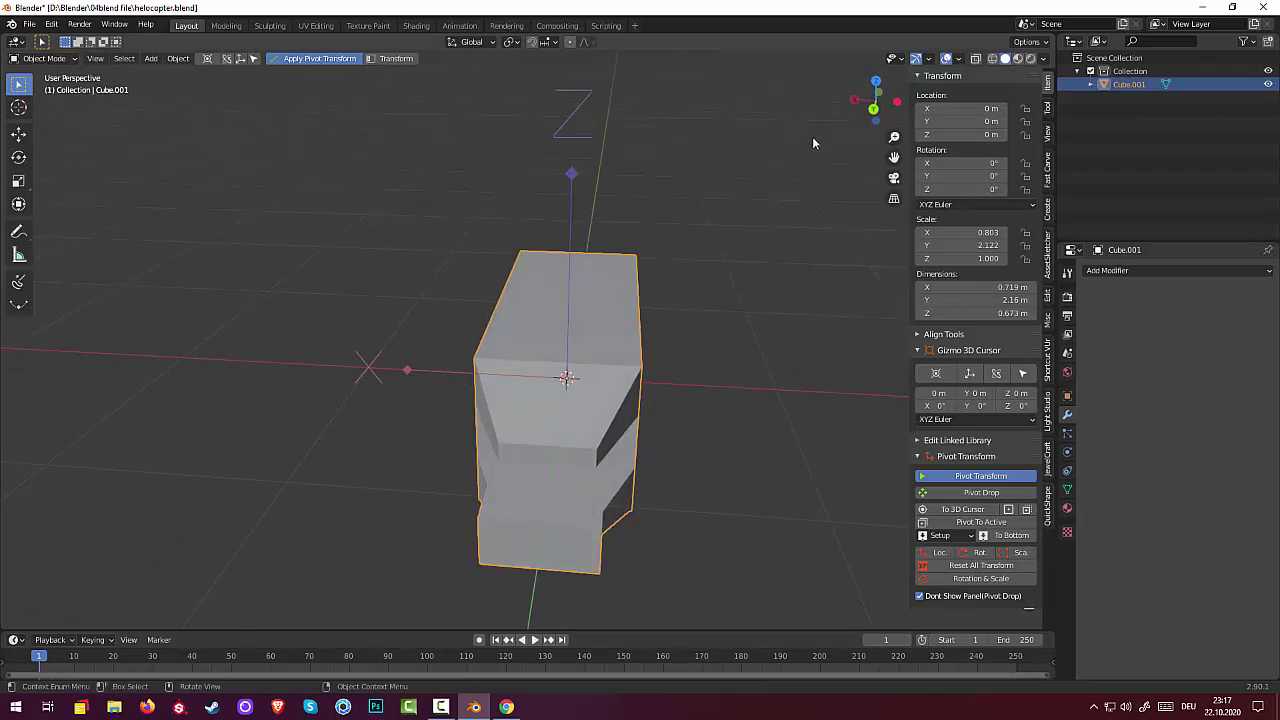
Step: Turn X-ray off for solid shading, select Cube.001 and turn off Pivot Transform
left_click(976, 58)
left_click(993, 58)
left_click(1005, 58)
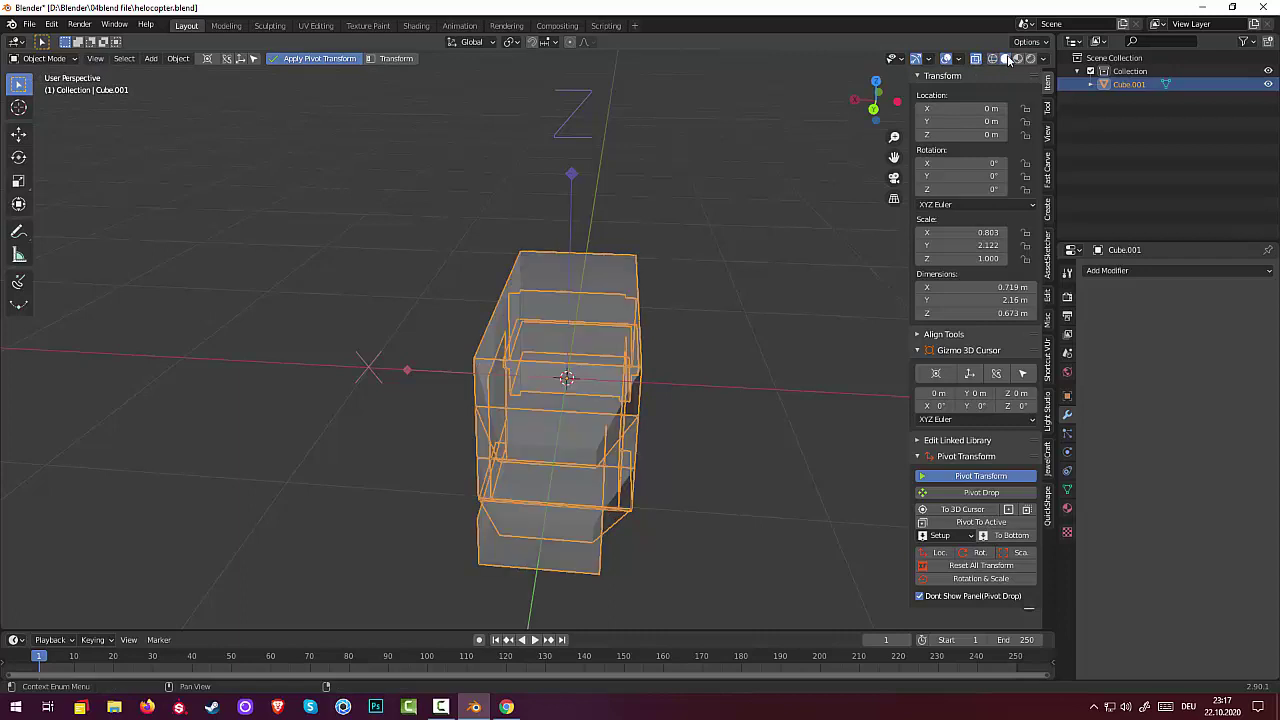
left_click(772, 258)
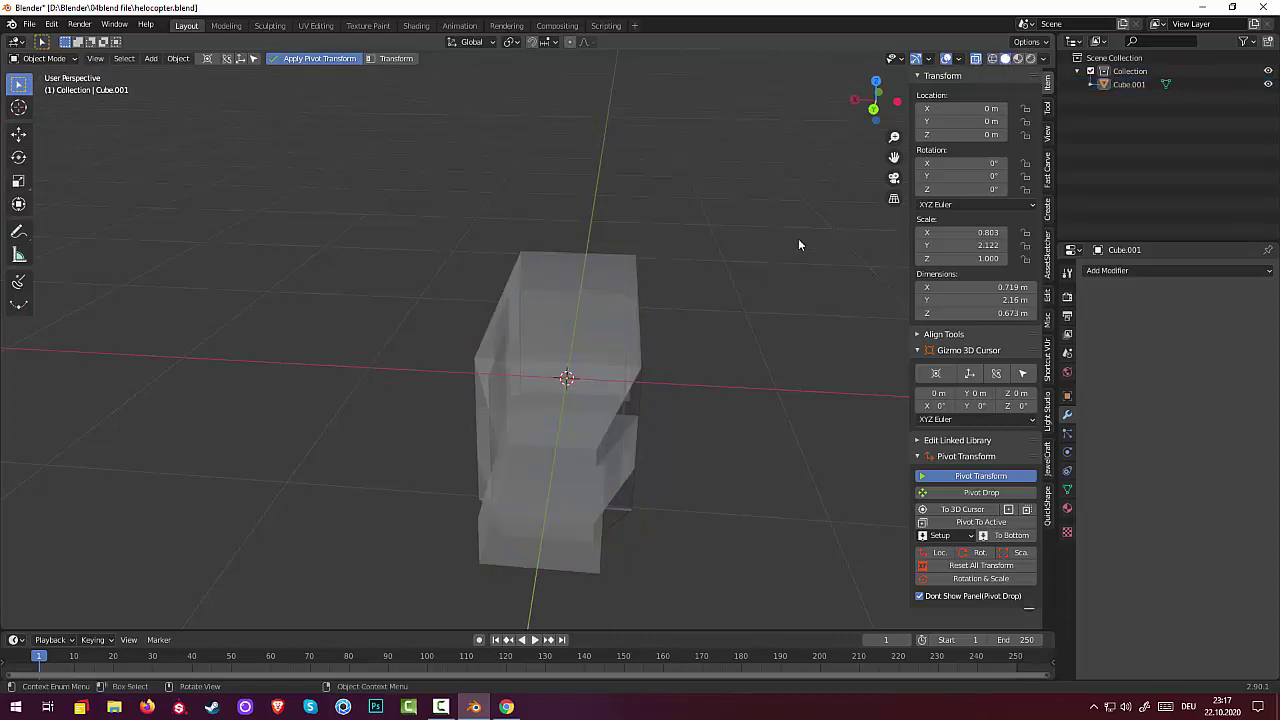
left_click(976, 60)
mouse_move(649, 442)
middle_mouse_down()
mouse_move(784, 395)
mouse_move(986, 524)
mouse_move(748, 504)
mouse_move(713, 486)
mouse_move(666, 406)
mouse_move(681, 410)
mouse_move(663, 408)
middle_mouse_up()
left_click(609, 377)
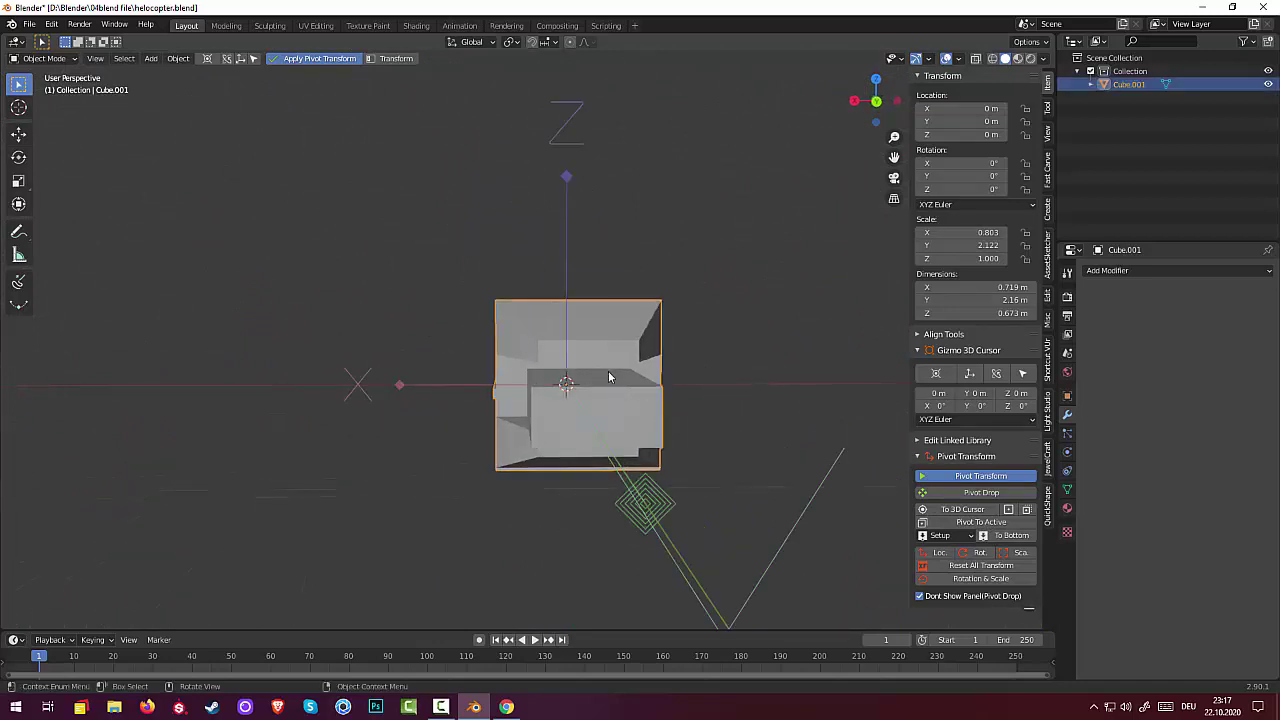
left_click(291, 62)
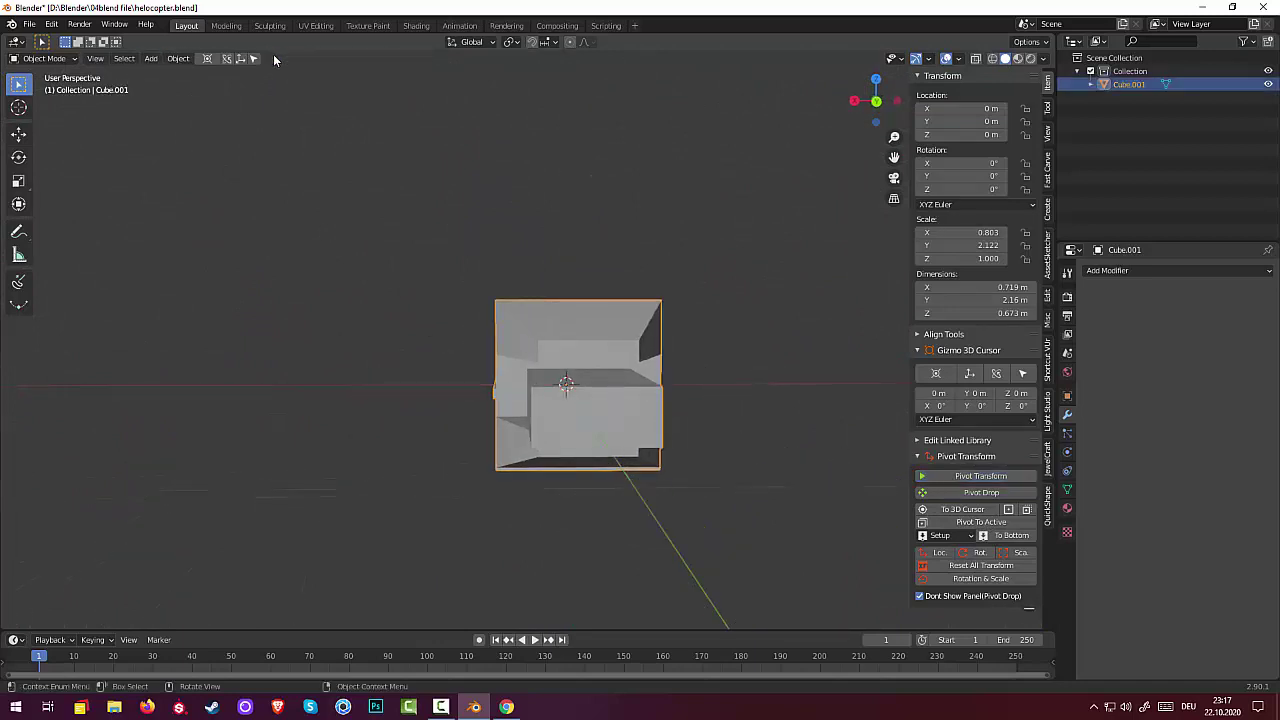
Step: In Edit Mode, push the tail box's top face down
left_click(41, 60)
left_click(48, 90)
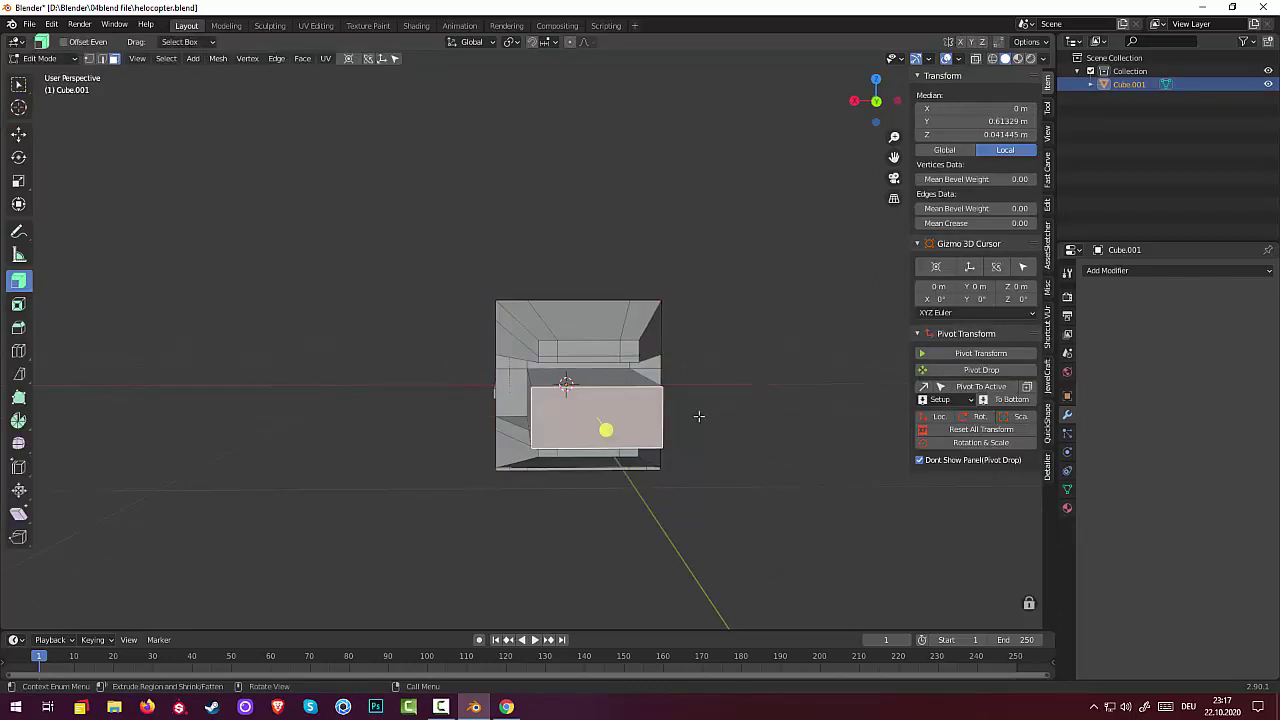
left_click(607, 378)
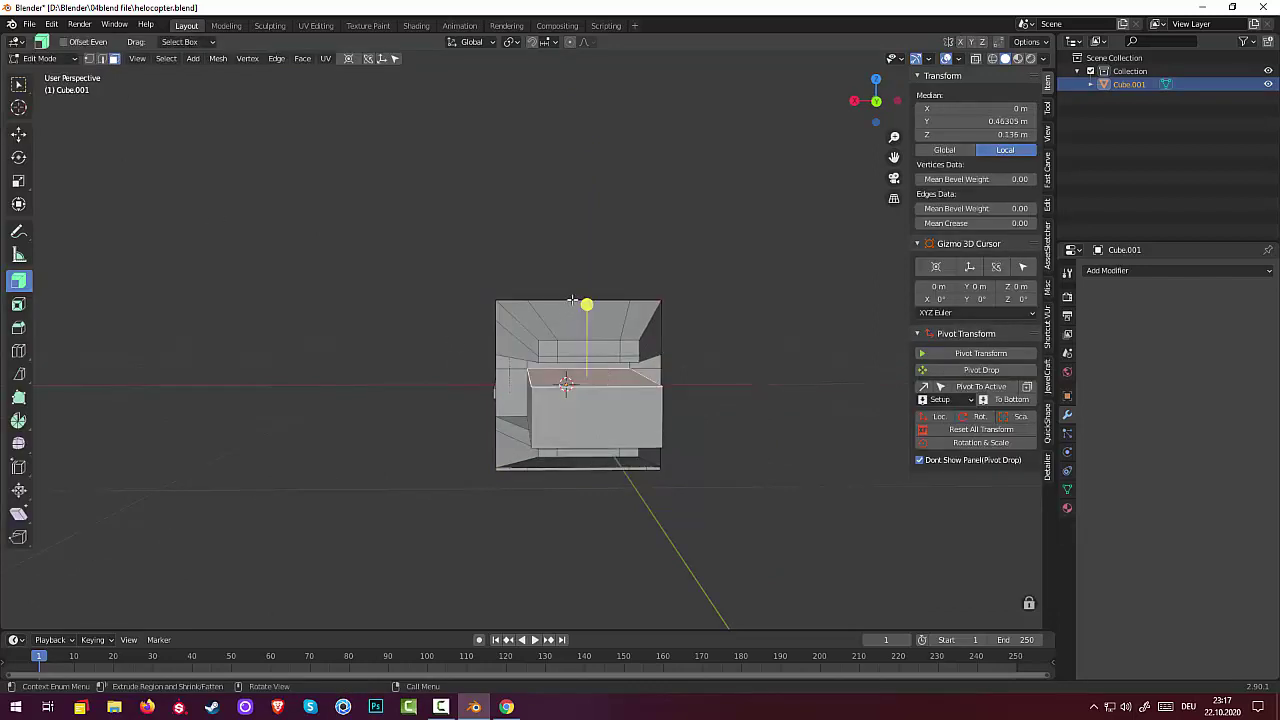
left_click_drag(590, 304, 590, 330)
middle_click_drag(677, 397, 790, 393)
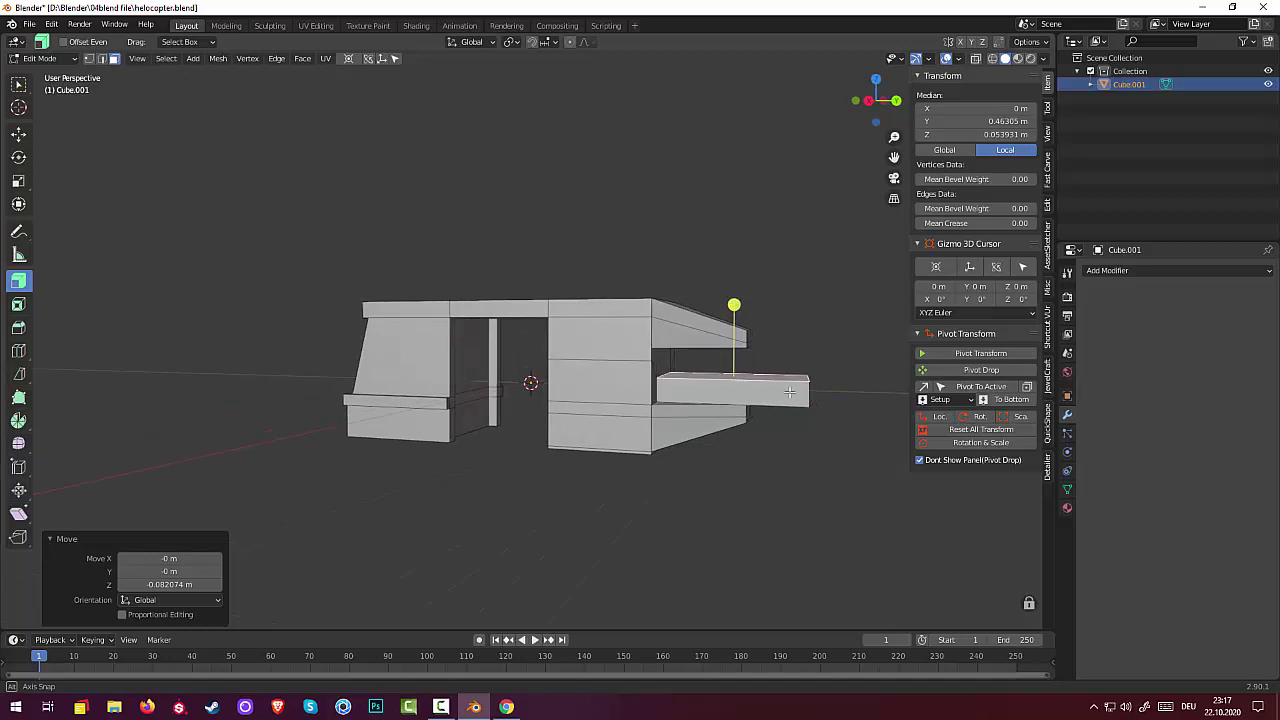
Step: Add an edge loop across the tail boom near its end
left_click(767, 398)
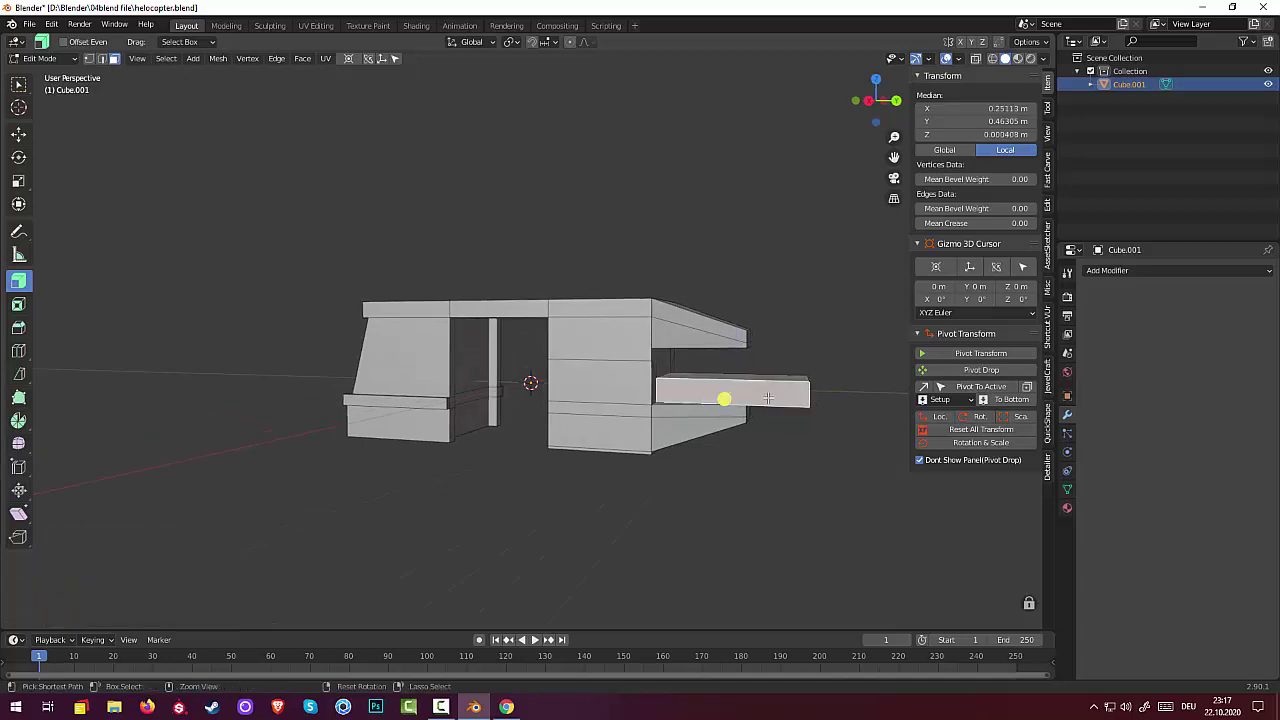
key("g")
key("g")
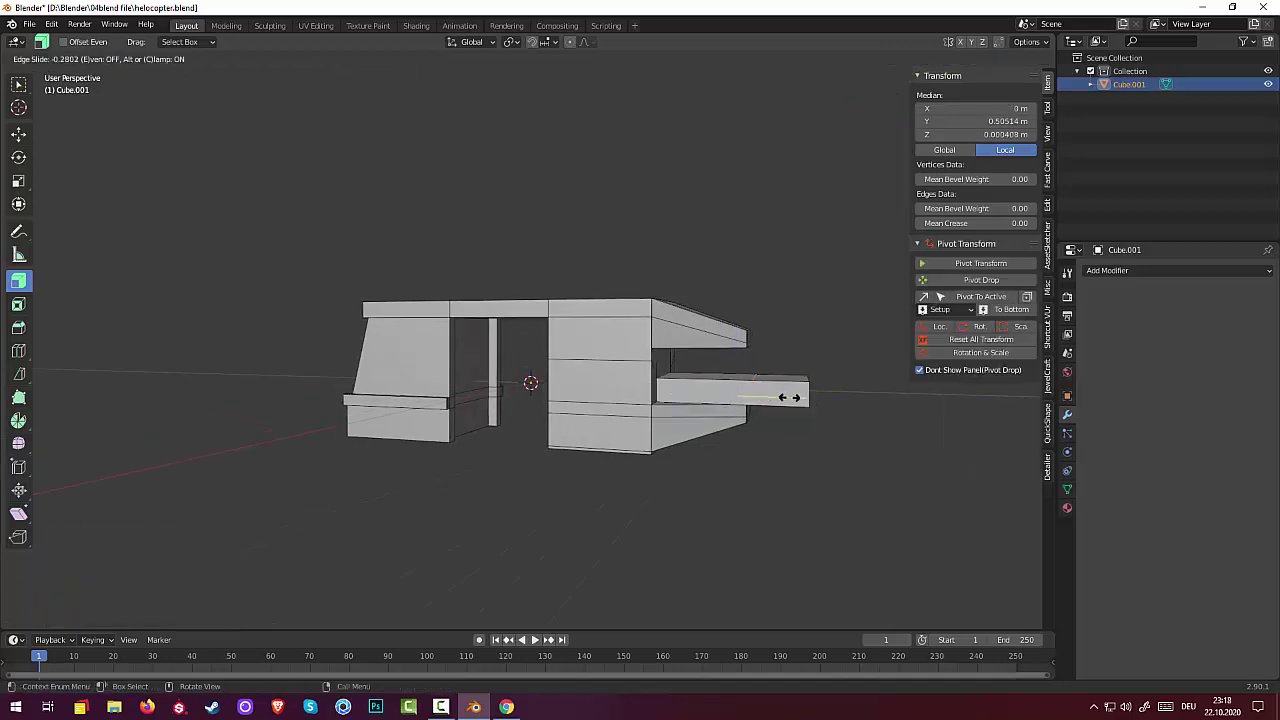
left_click(790, 397)
middle_click_drag(814, 443, 722, 465)
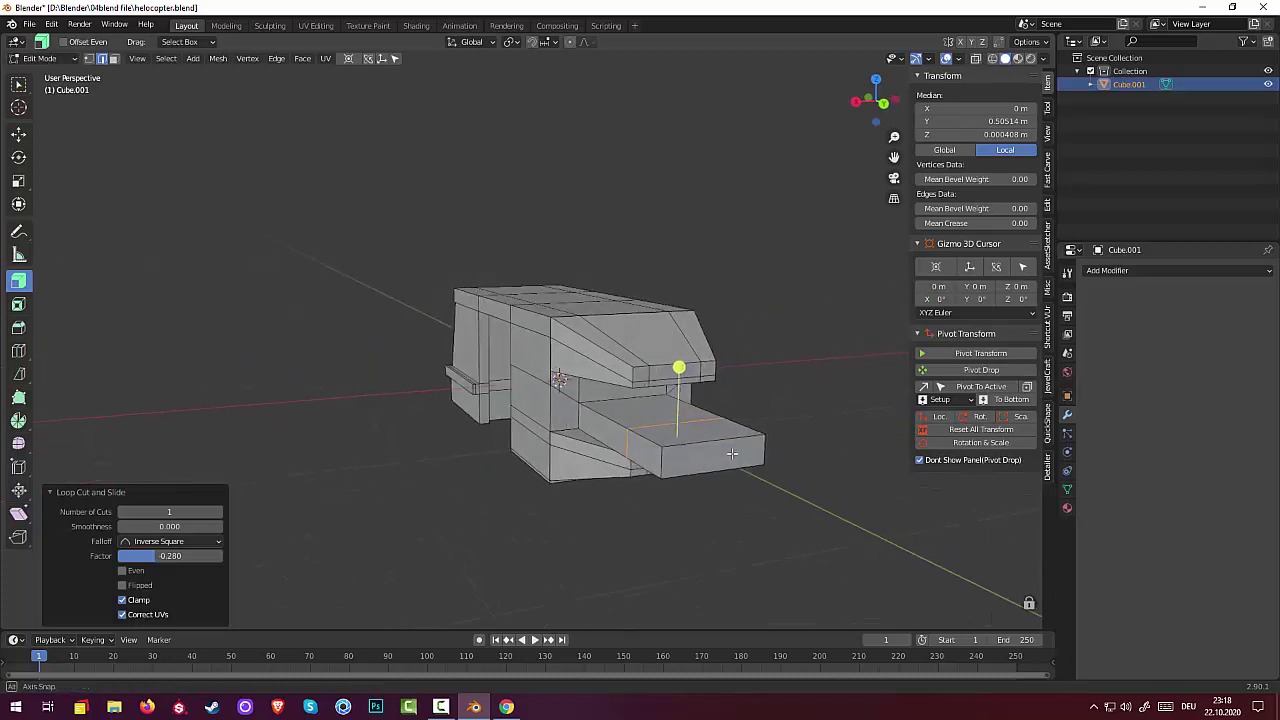
Step: Raise the boom end's bottom edge 0.06361 m along Z
left_click(719, 473)
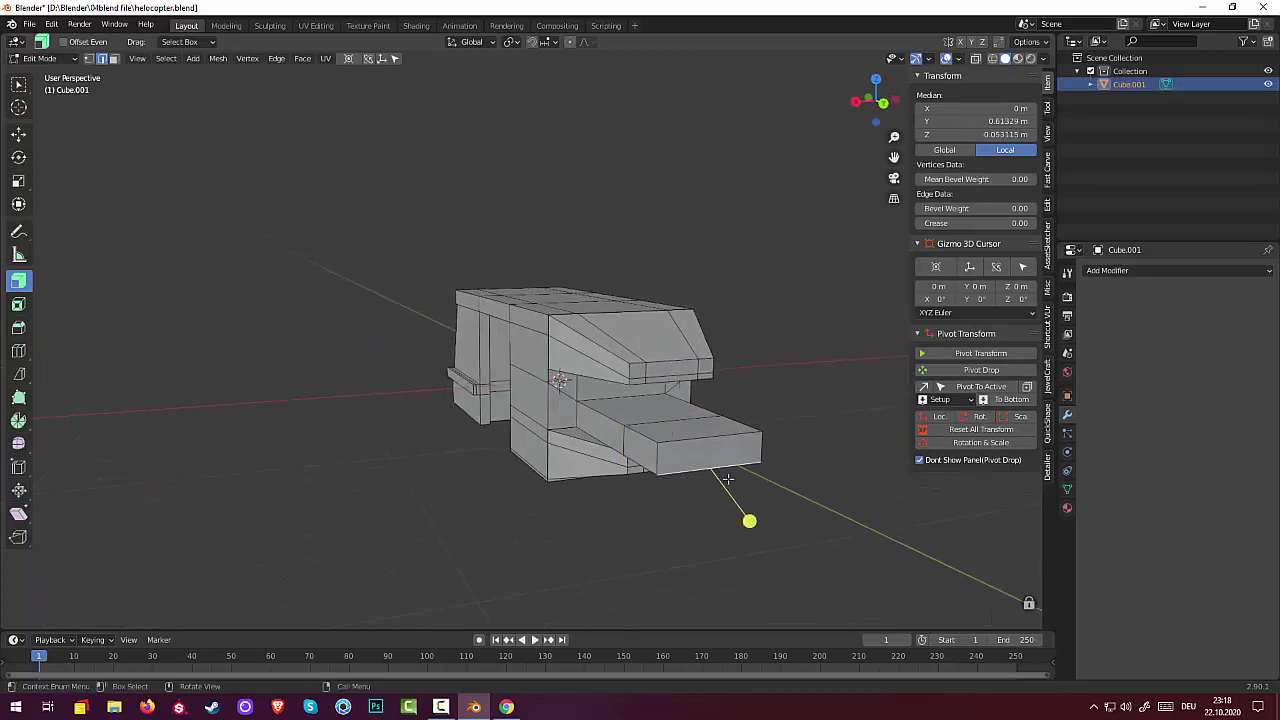
key("g")
key("z")
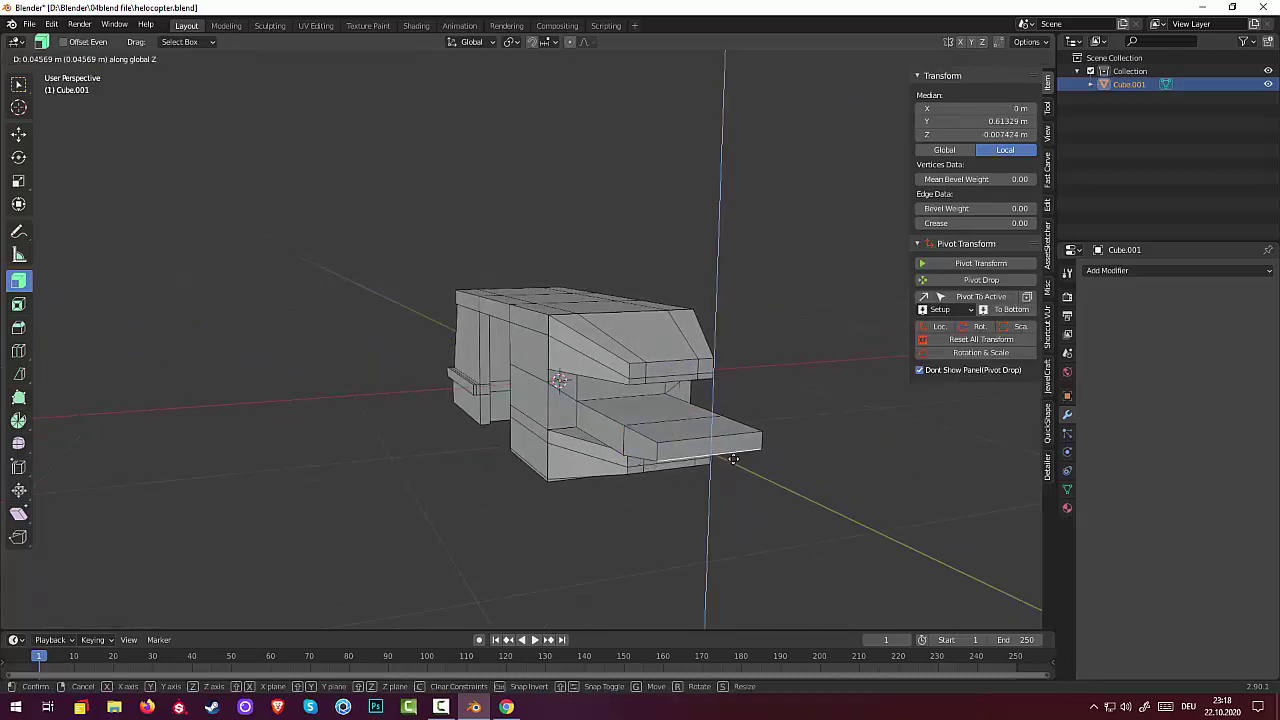
left_click(733, 455)
mouse_move(745, 480)
middle_mouse_down()
mouse_move(637, 543)
mouse_move(543, 474)
mouse_move(531, 443)
mouse_move(691, 449)
mouse_move(771, 471)
mouse_move(763, 429)
mouse_move(731, 429)
mouse_move(700, 474)
mouse_move(641, 472)
middle_mouse_up()
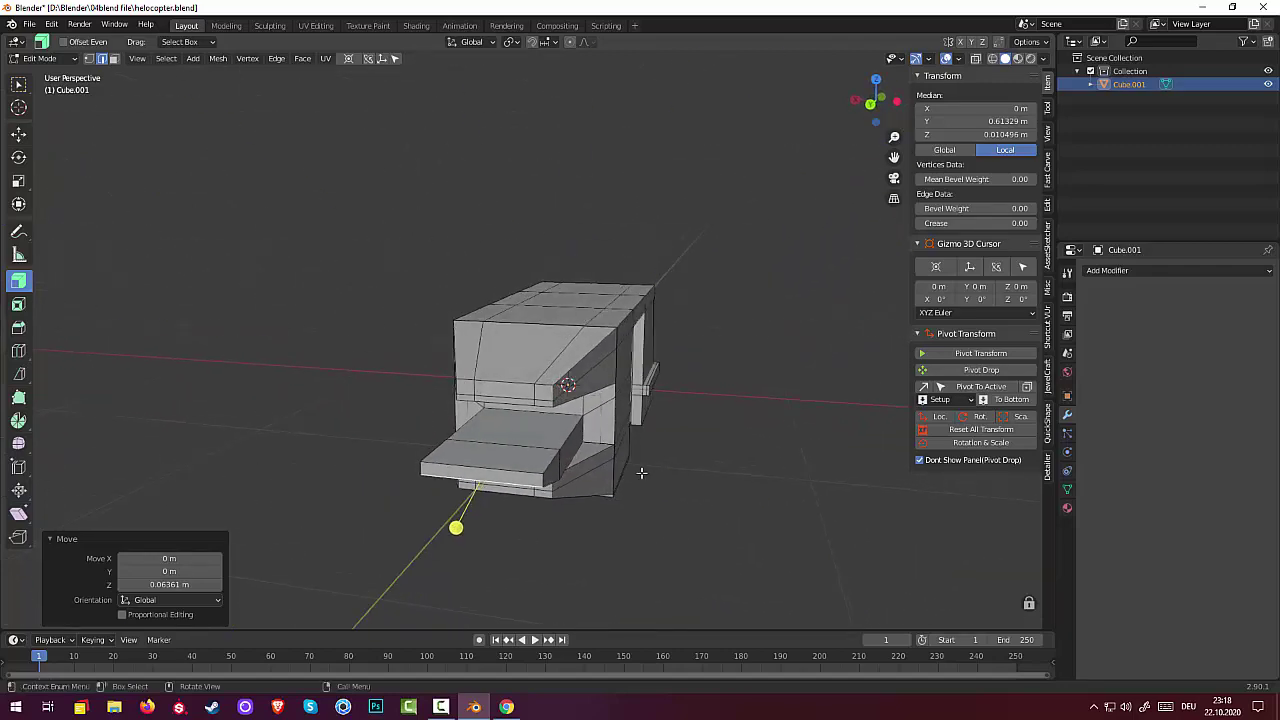
left_click(578, 444)
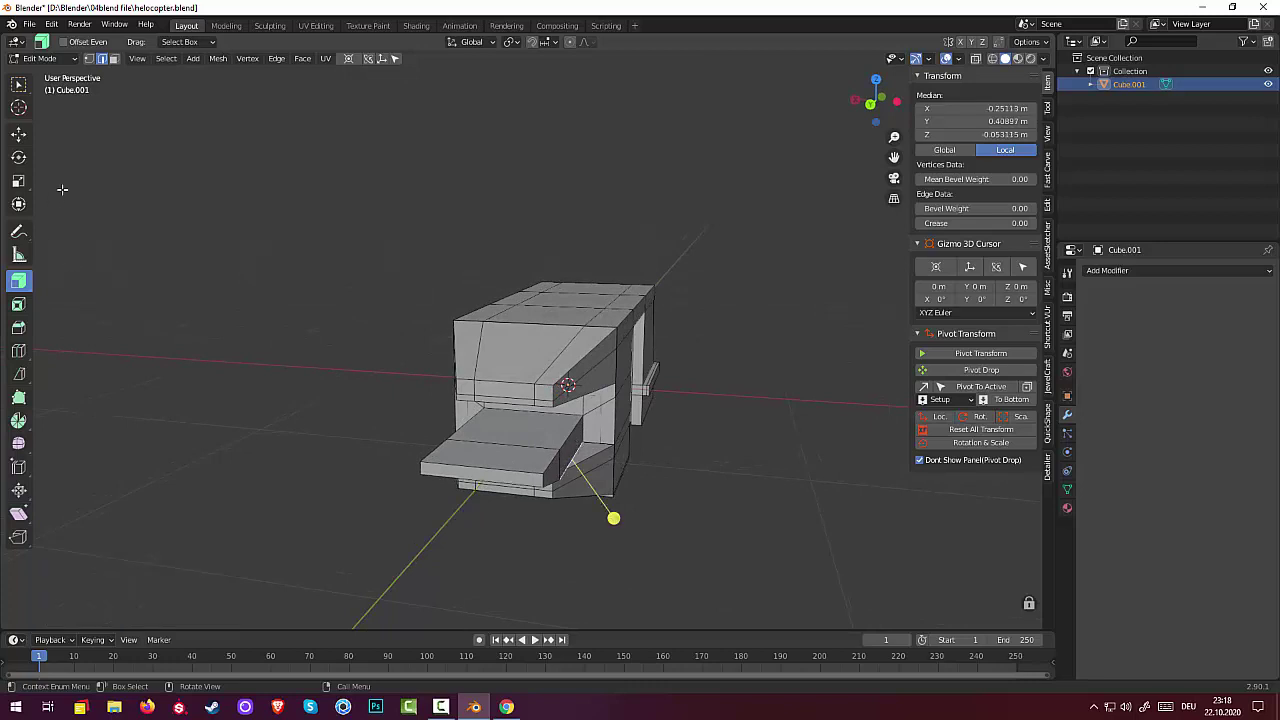
Step: Scale the tail boom's end faces to 0.674 along X, then deselect all
left_click(114, 60)
left_click(575, 444)
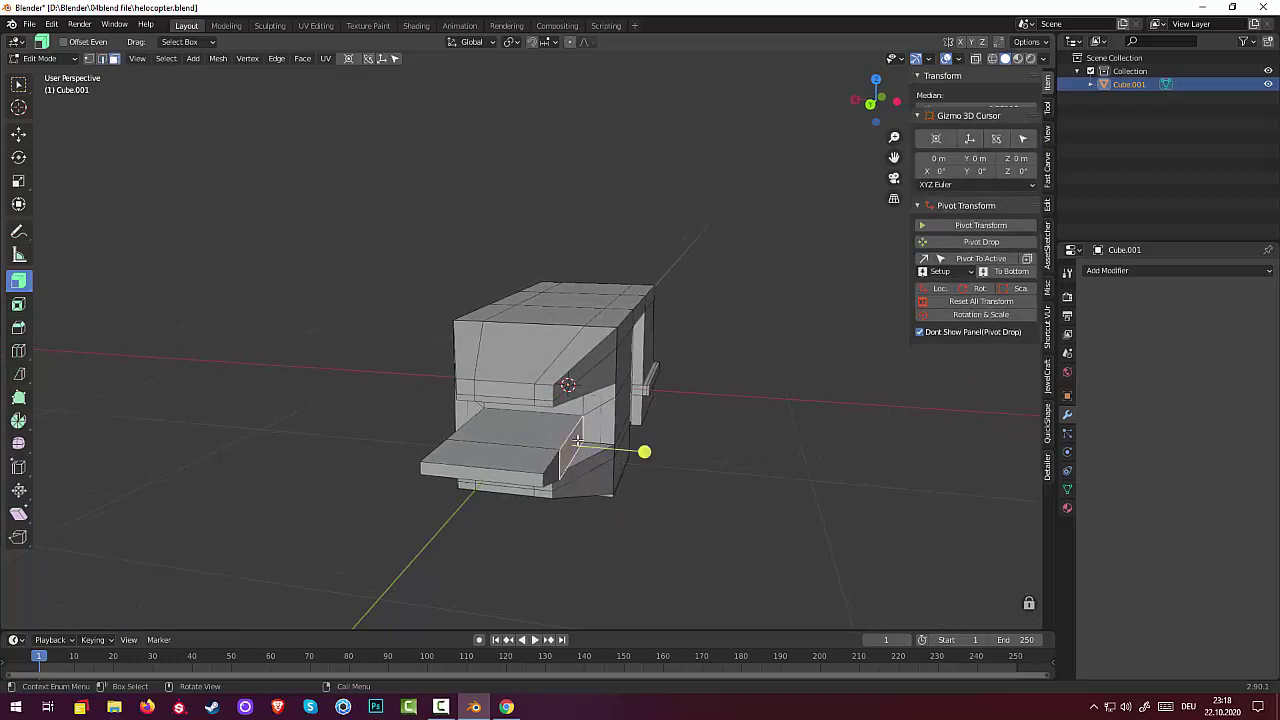
middle_click_drag(555, 466, 777, 494)
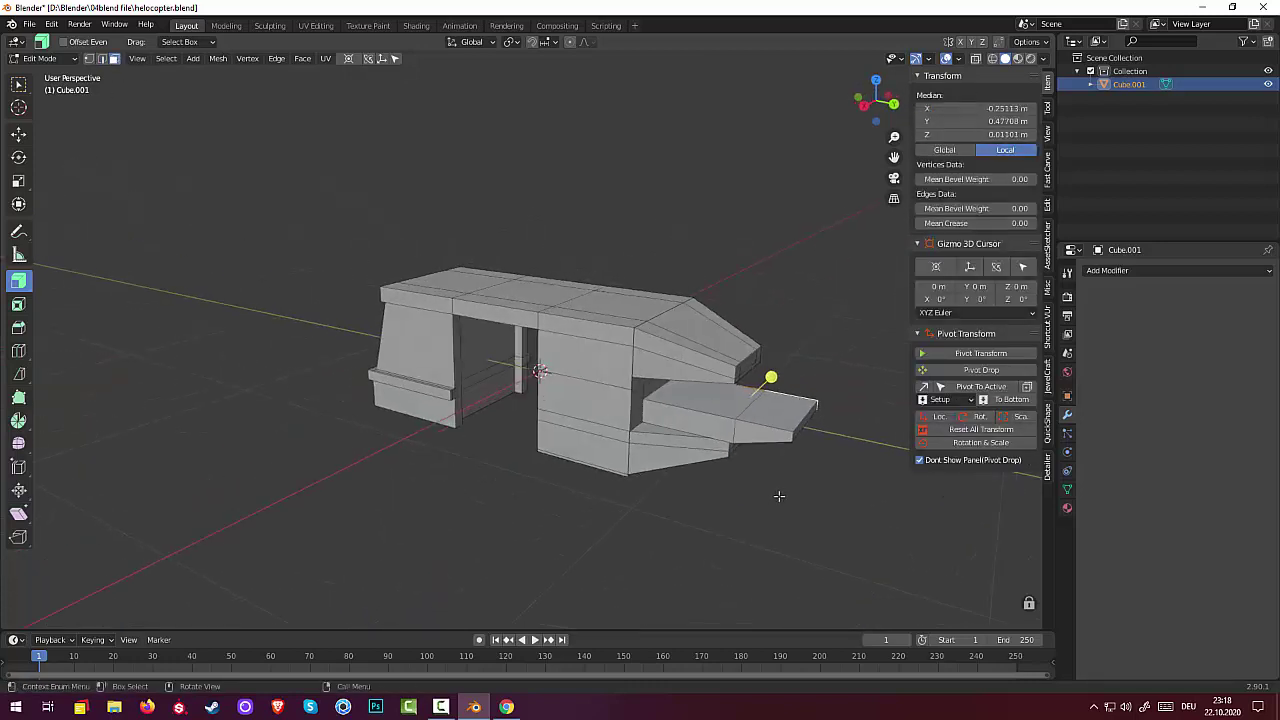
left_click(740, 428)
left_click(753, 431)
middle_click_drag(760, 436, 718, 483)
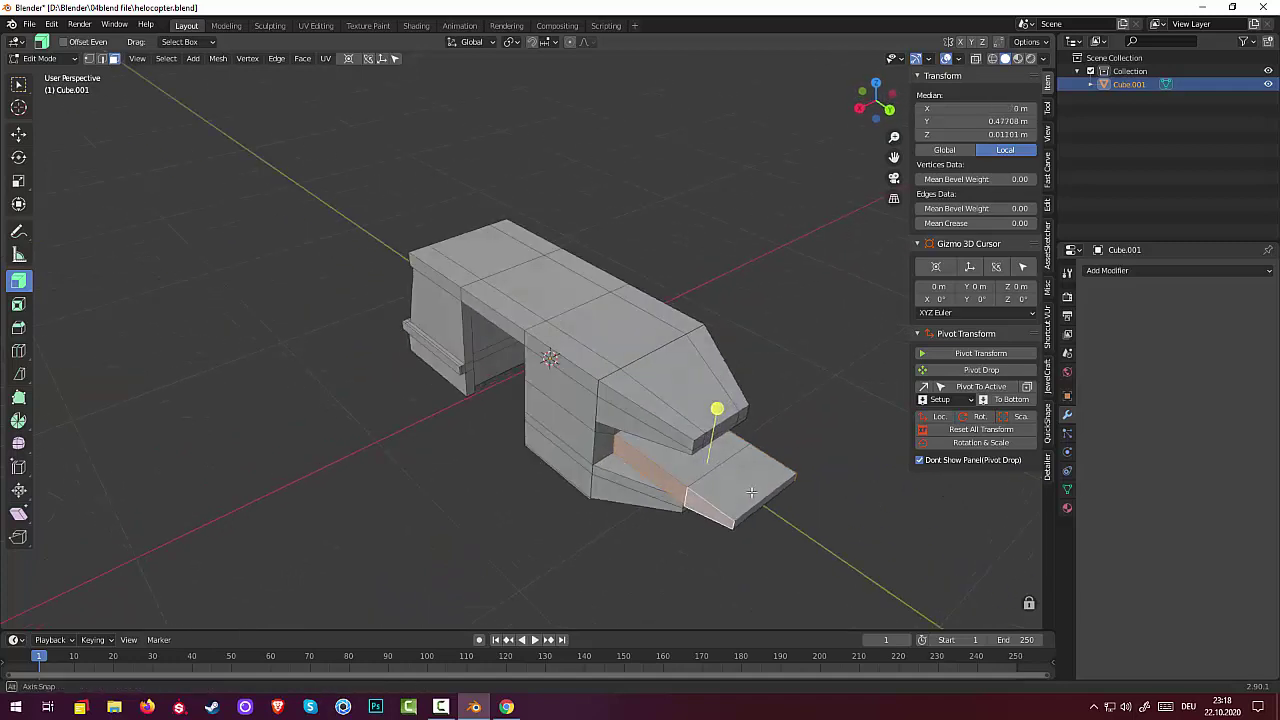
key("s")
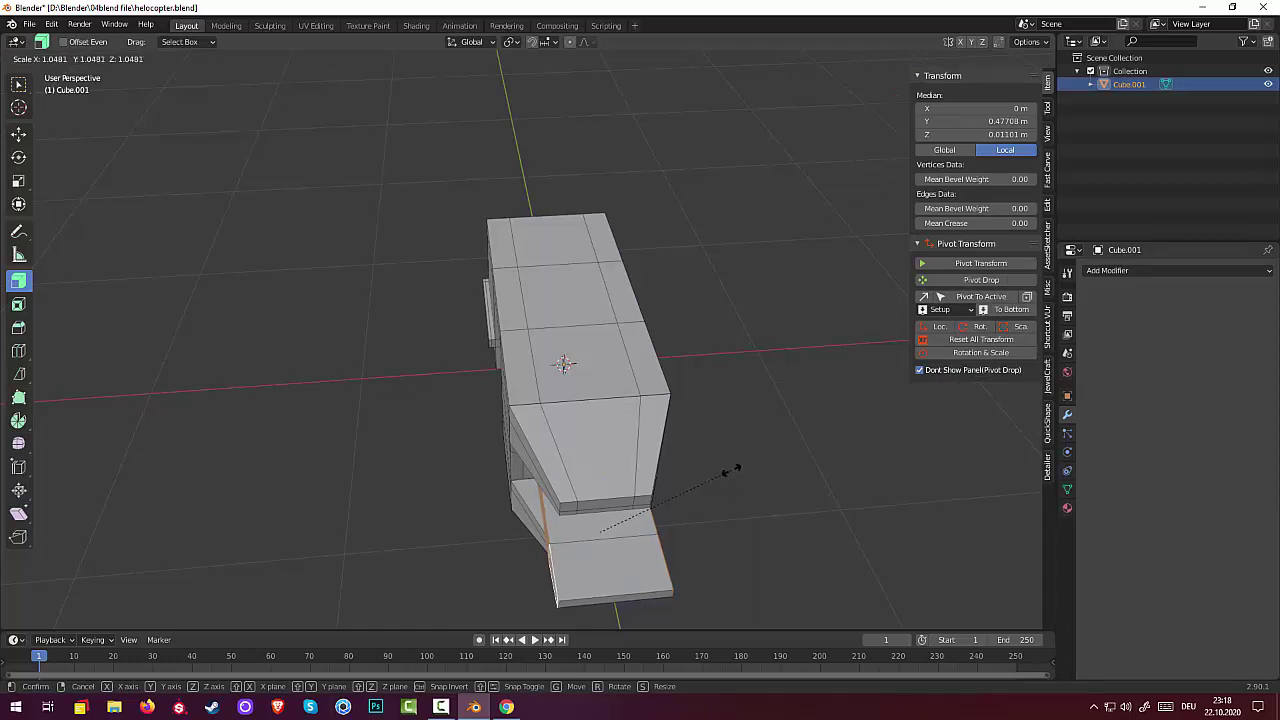
key("x")
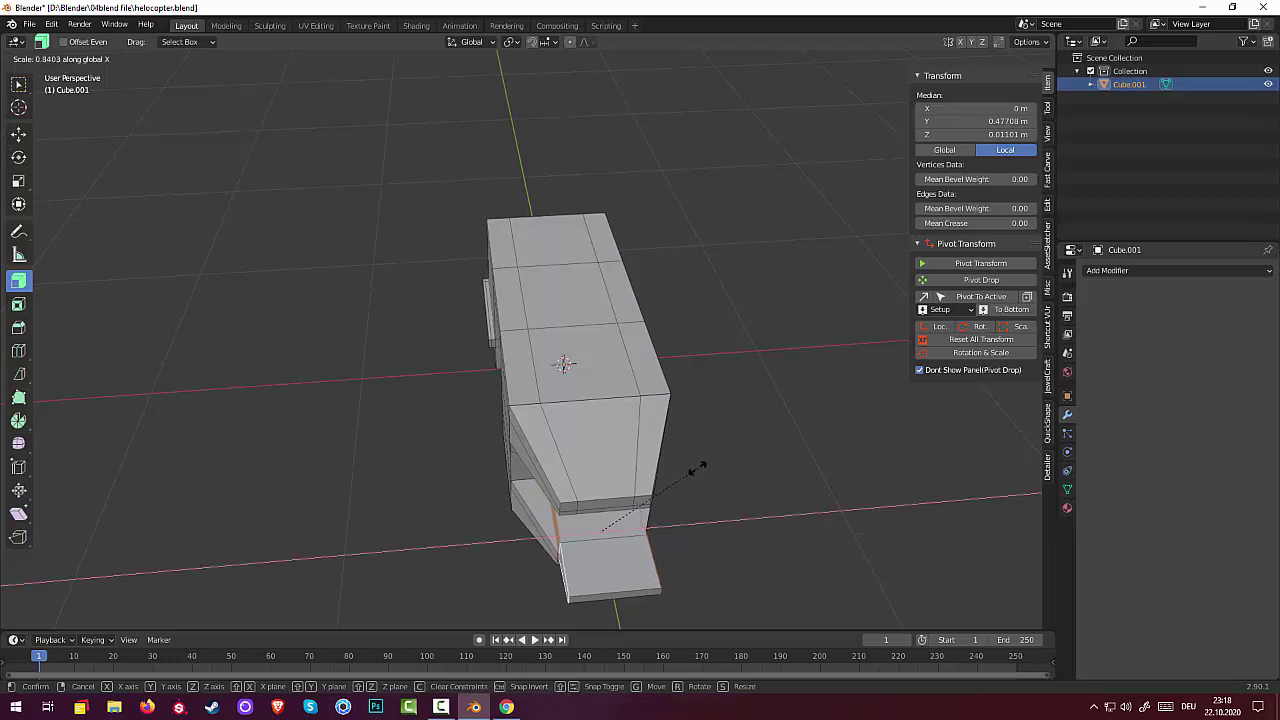
left_click(671, 466)
mouse_move(700, 470)
middle_mouse_down()
mouse_move(760, 433)
mouse_move(737, 406)
mouse_move(720, 423)
mouse_move(694, 409)
mouse_move(734, 426)
mouse_move(789, 423)
mouse_move(763, 420)
mouse_move(771, 434)
mouse_move(740, 443)
middle_mouse_up()
left_click(703, 479)
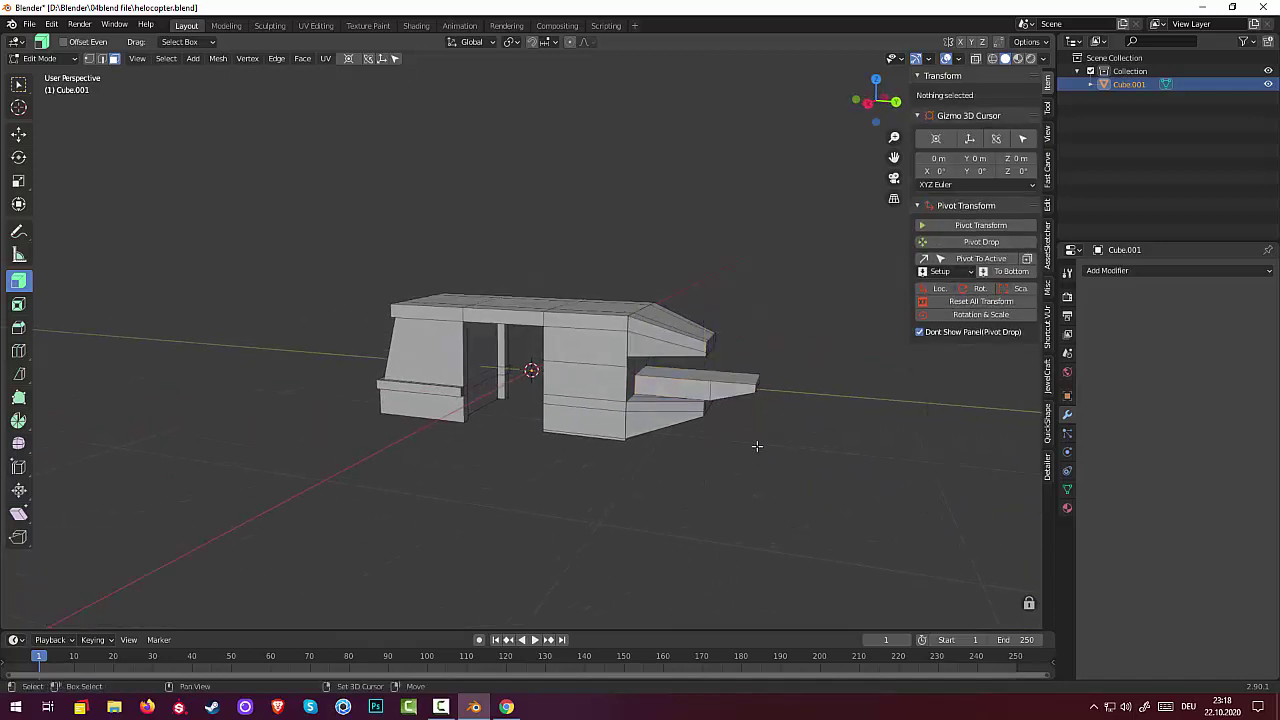
Step: Add a cube to the mesh and shrink it to 0.232
key("shift+a")
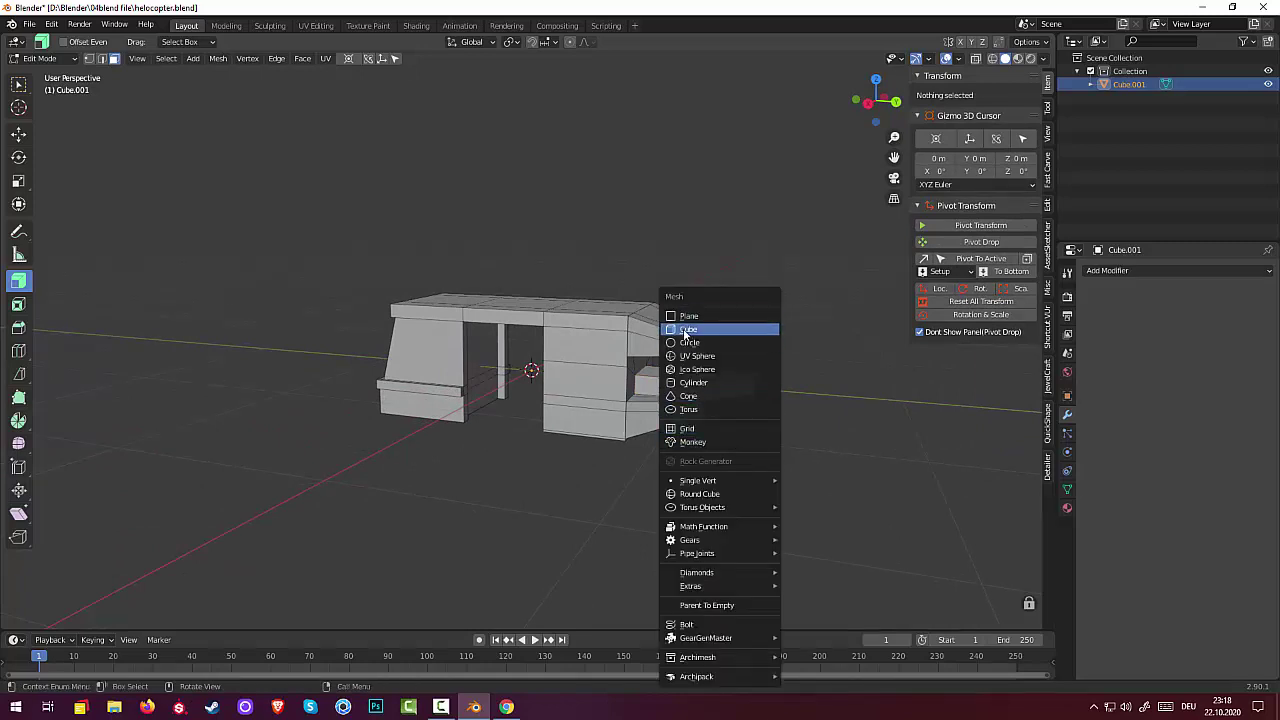
left_click(683, 330)
mouse_move(720, 387)
middle_mouse_down()
mouse_move(766, 369)
mouse_move(780, 389)
middle_mouse_up()
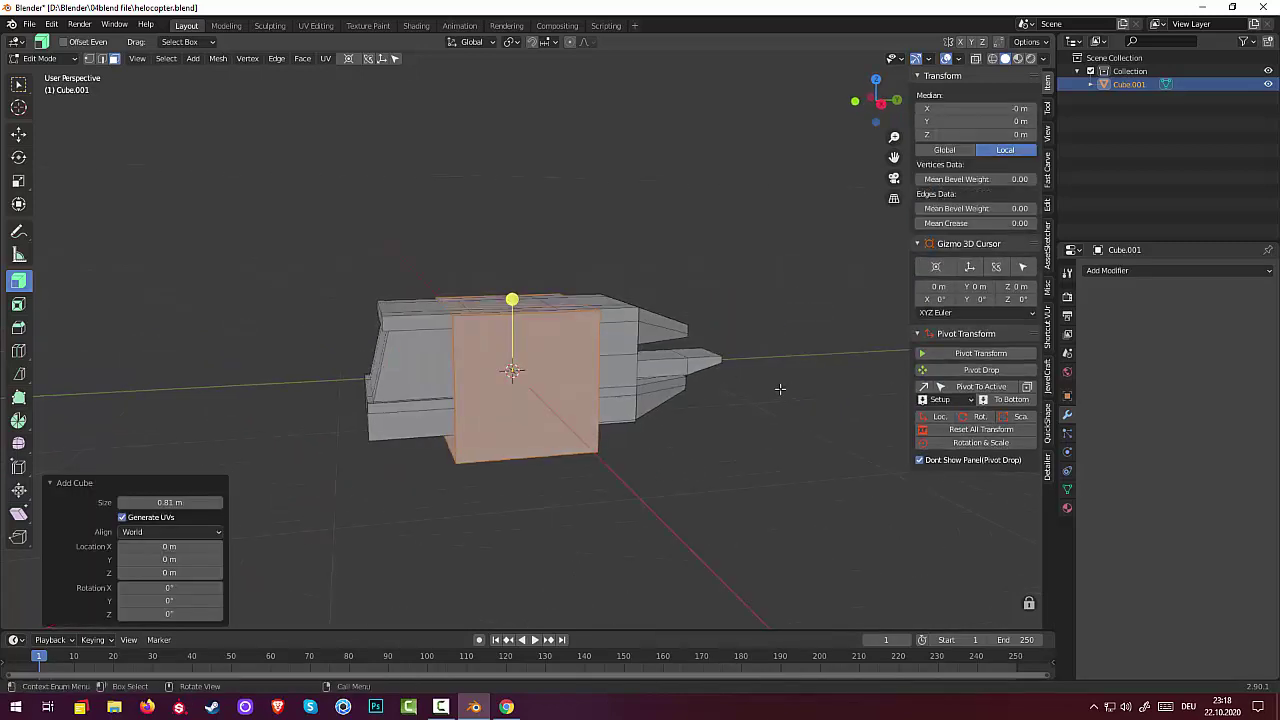
key("s")
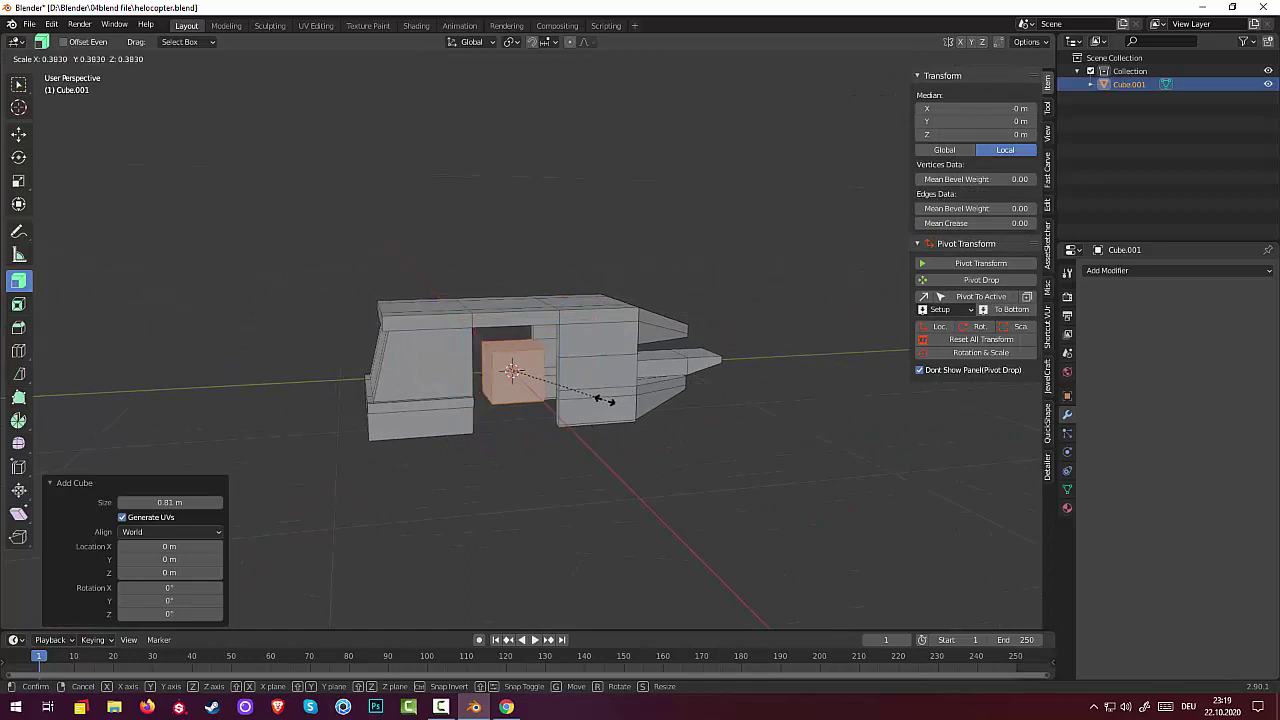
left_click(567, 397)
mouse_move(567, 397)
middle_mouse_down()
mouse_move(294, 391)
mouse_move(413, 423)
middle_mouse_up()
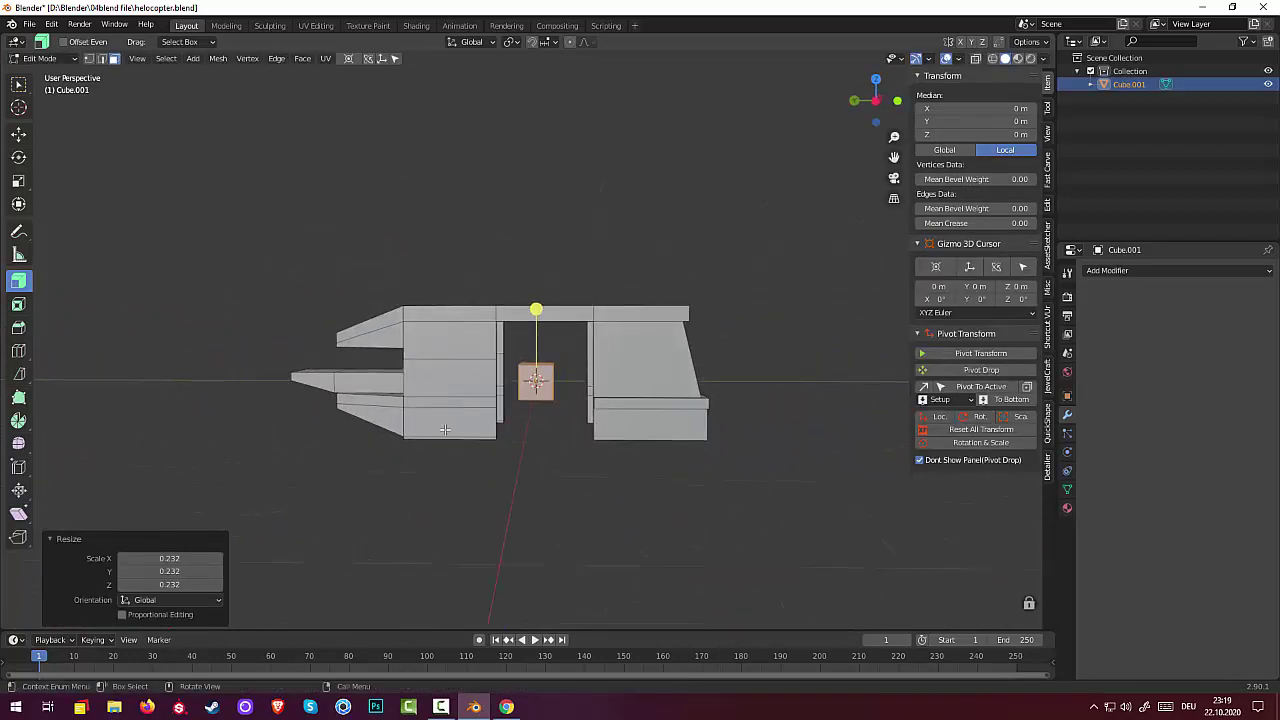
Step: Move the small cube 0.844 m along Y under the tail boom and rescale it to 0.730
key("g")
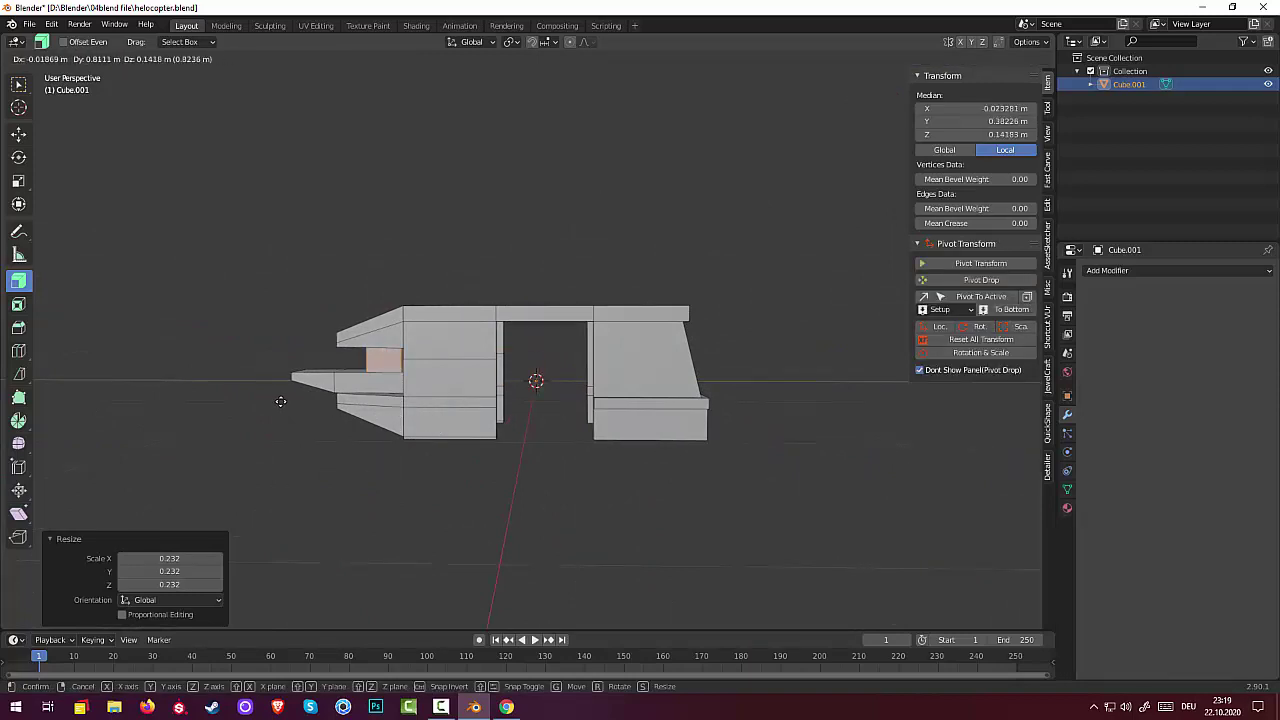
left_click(290, 407)
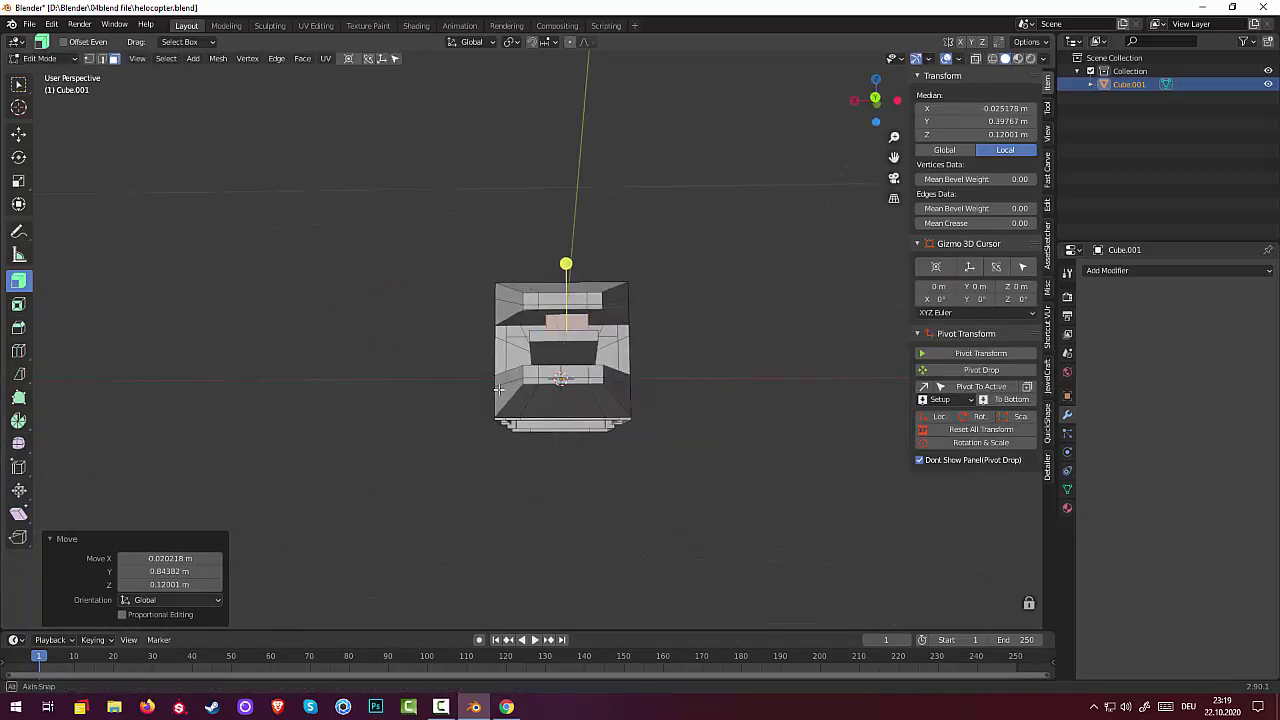
middle_click_drag(351, 409, 597, 415)
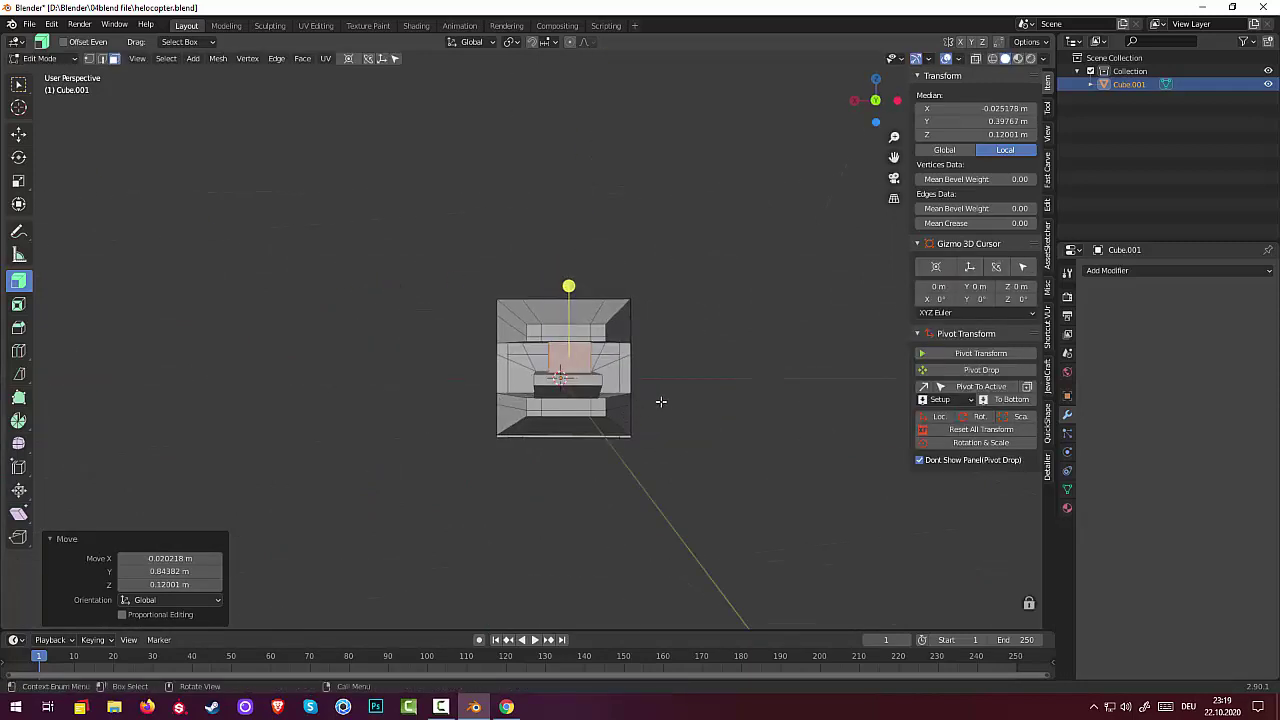
key("s")
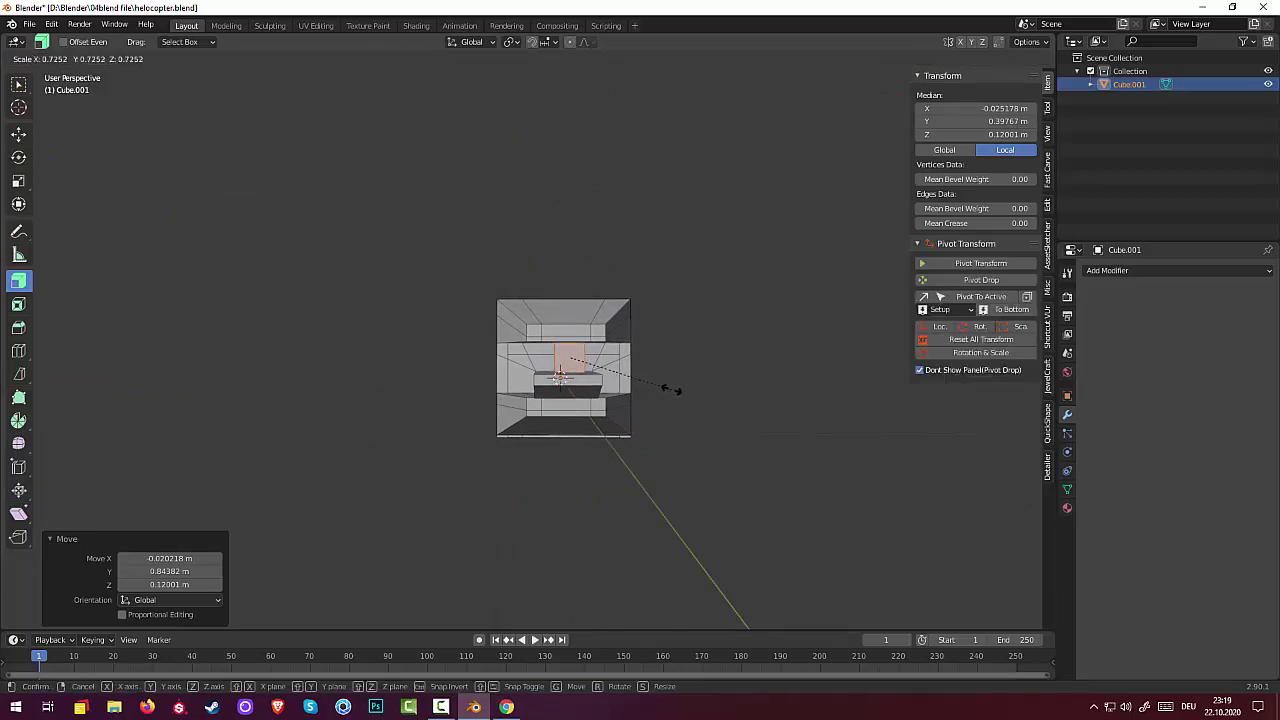
left_click(676, 390)
middle_click_drag(676, 390, 711, 394)
middle_click_drag(757, 407, 765, 404)
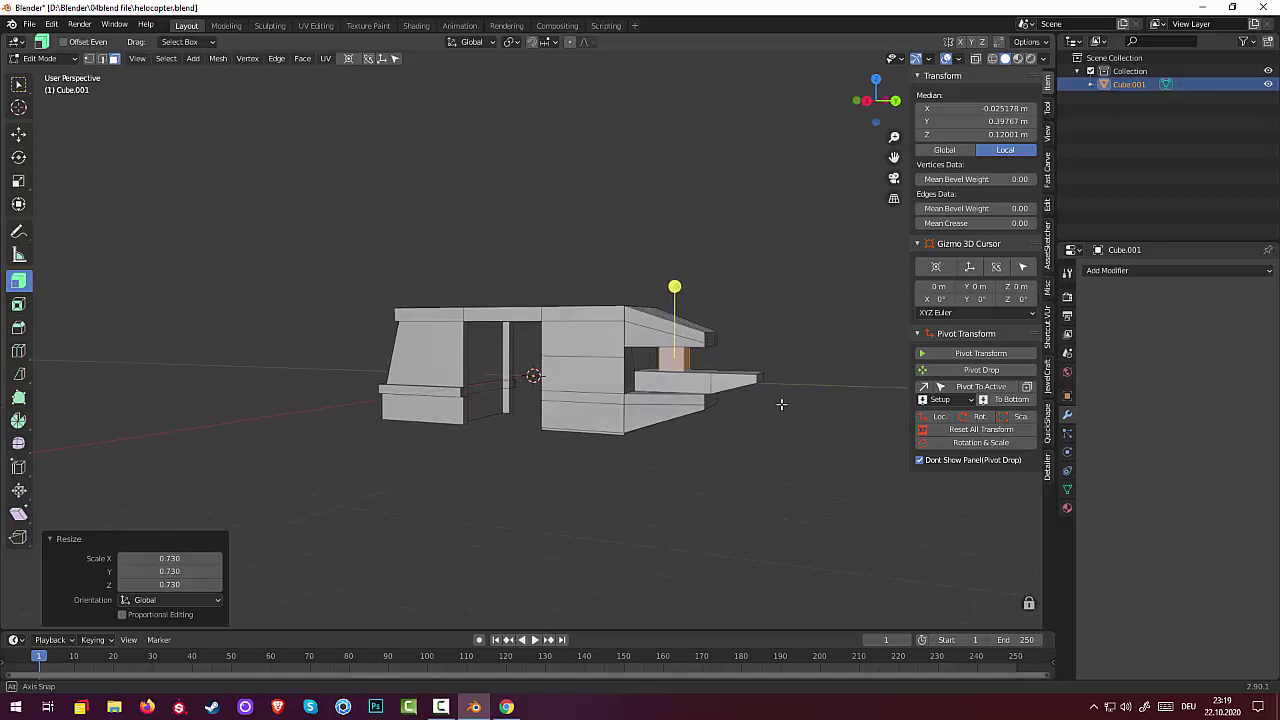
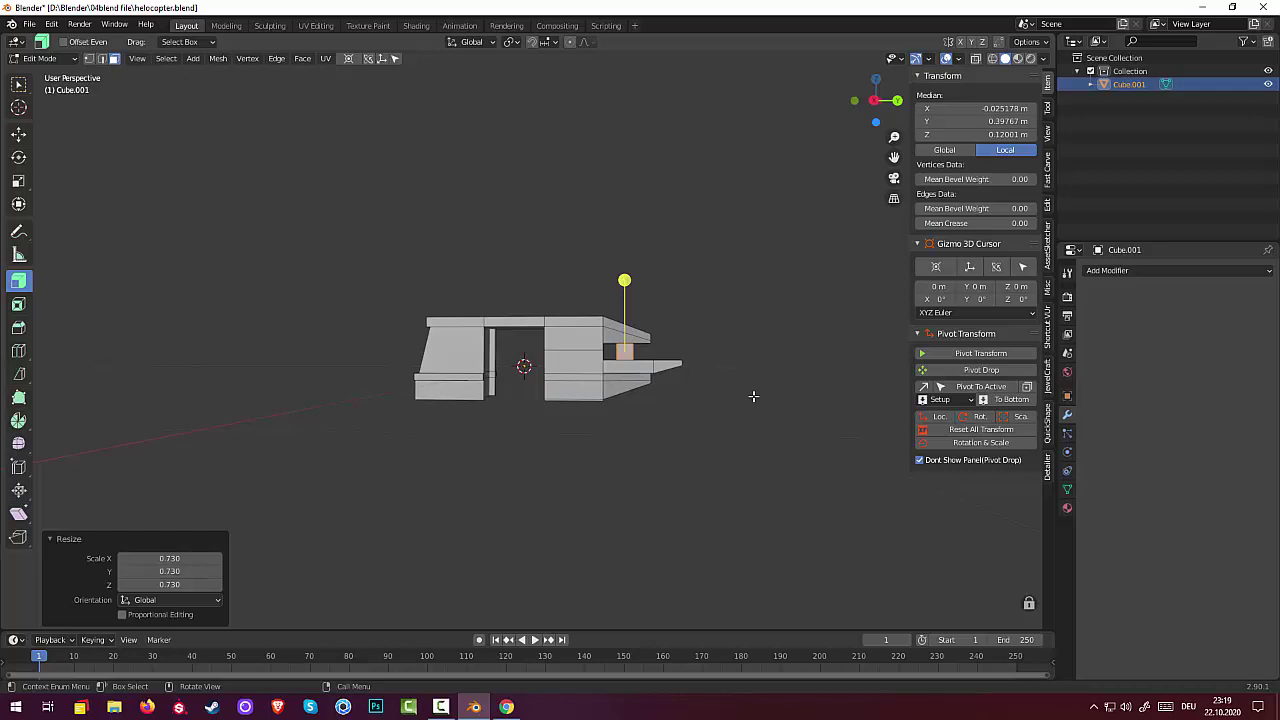
Step: Stretch the small front block about 10.3 times along Y into a long tail boom
key("s")
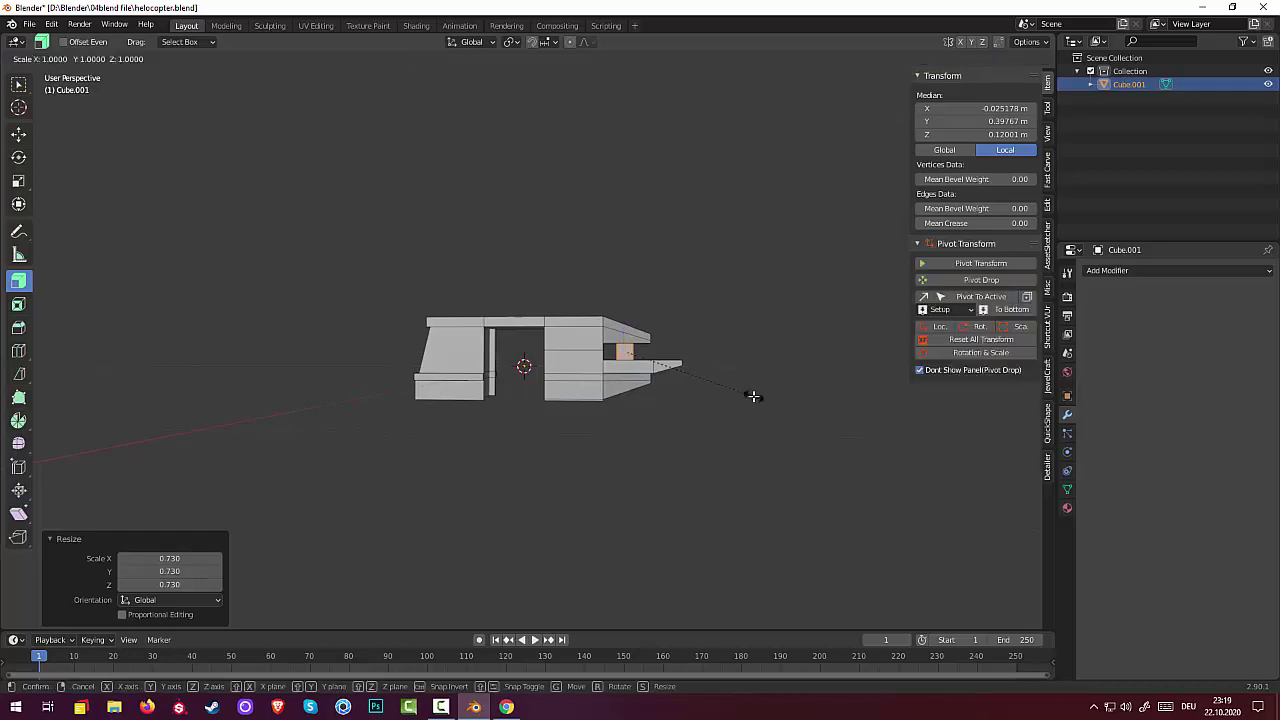
key("y")
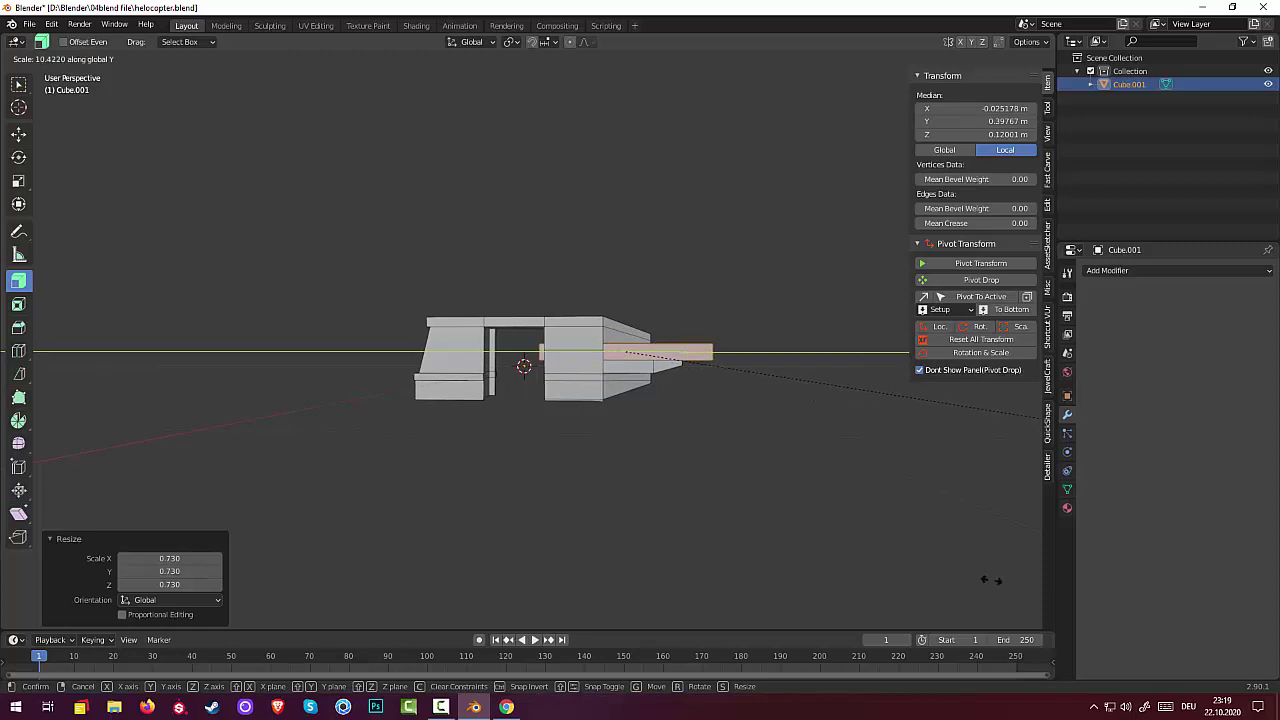
left_click(949, 590)
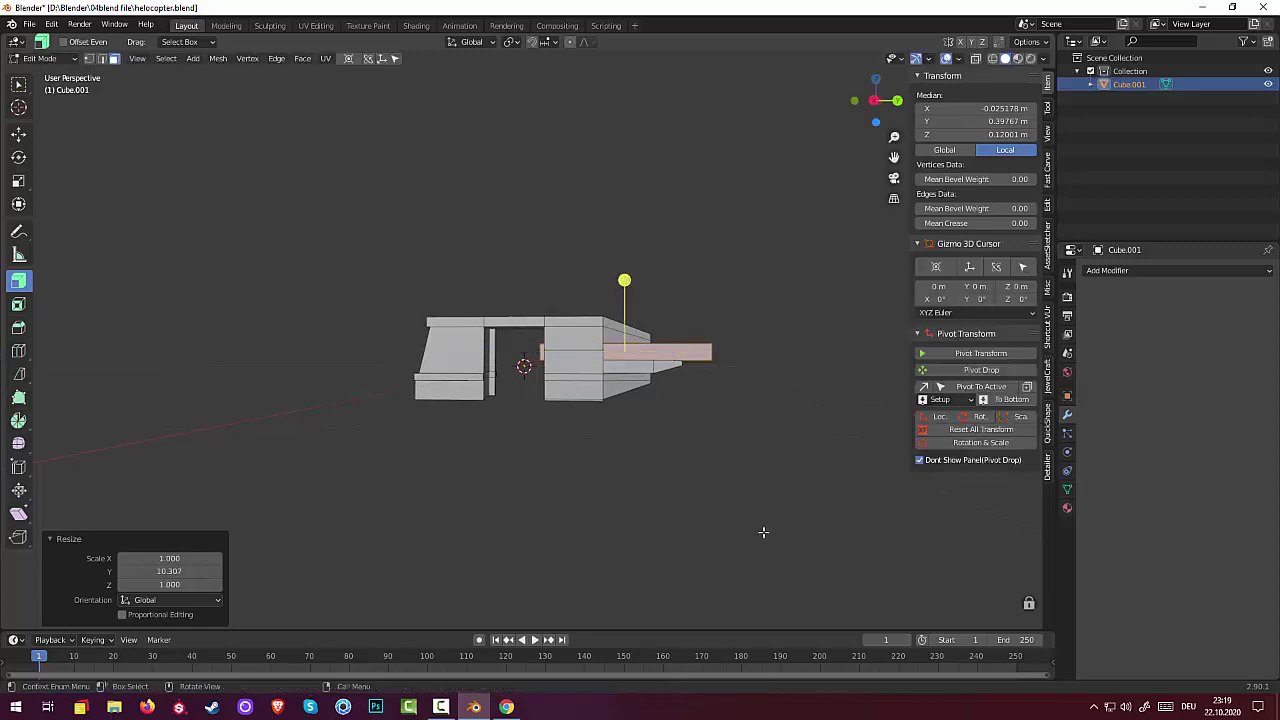
middle_click_drag(763, 532, 638, 464)
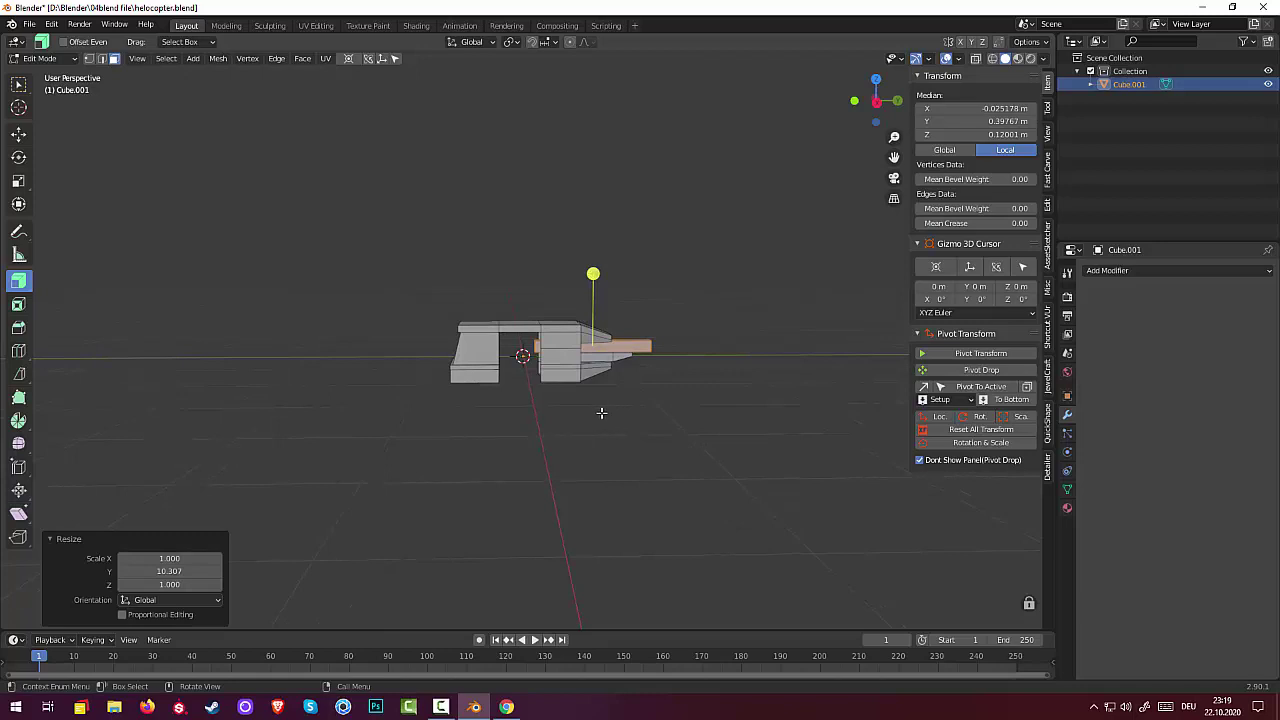
Step: Slide the tail boom 0.53 m outward along Y and clear the selection
key("g")
key("y")
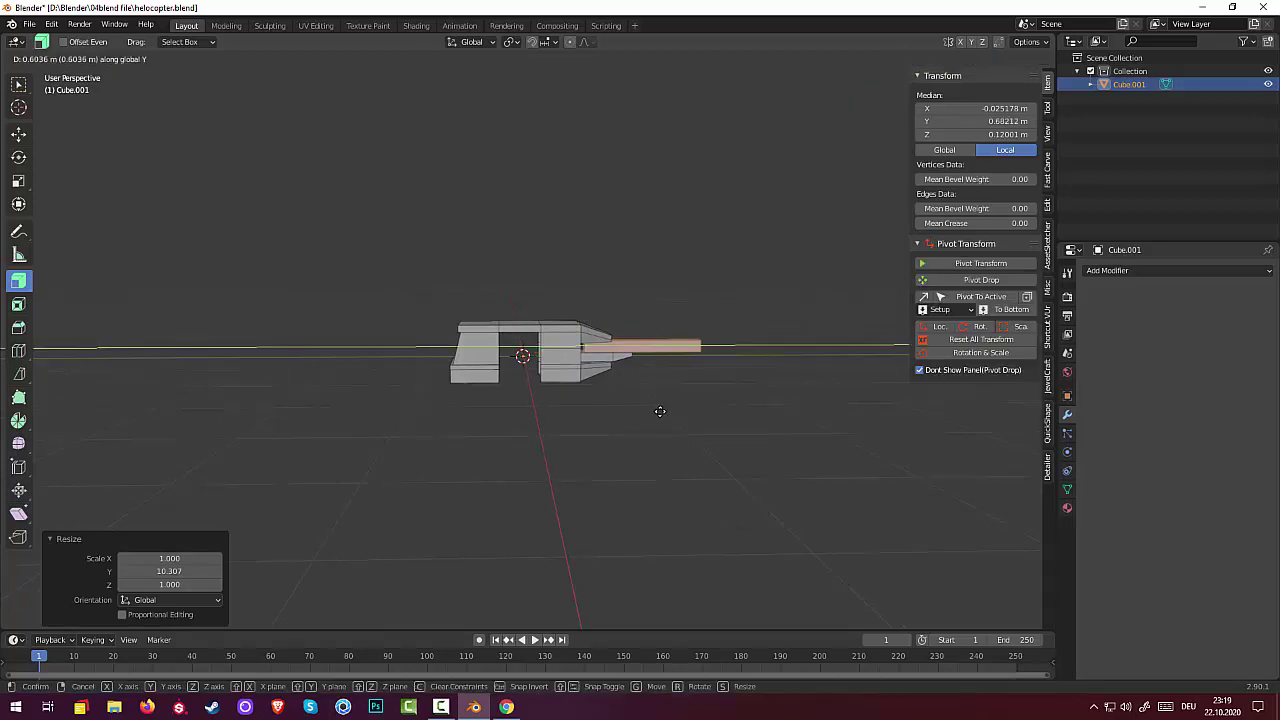
left_click(645, 410)
mouse_move(674, 440)
middle_mouse_down()
mouse_move(697, 483)
mouse_move(794, 517)
mouse_move(867, 486)
mouse_move(689, 394)
mouse_move(614, 409)
mouse_move(586, 471)
mouse_move(677, 487)
mouse_move(663, 437)
mouse_move(626, 419)
middle_mouse_up()
left_click(632, 390)
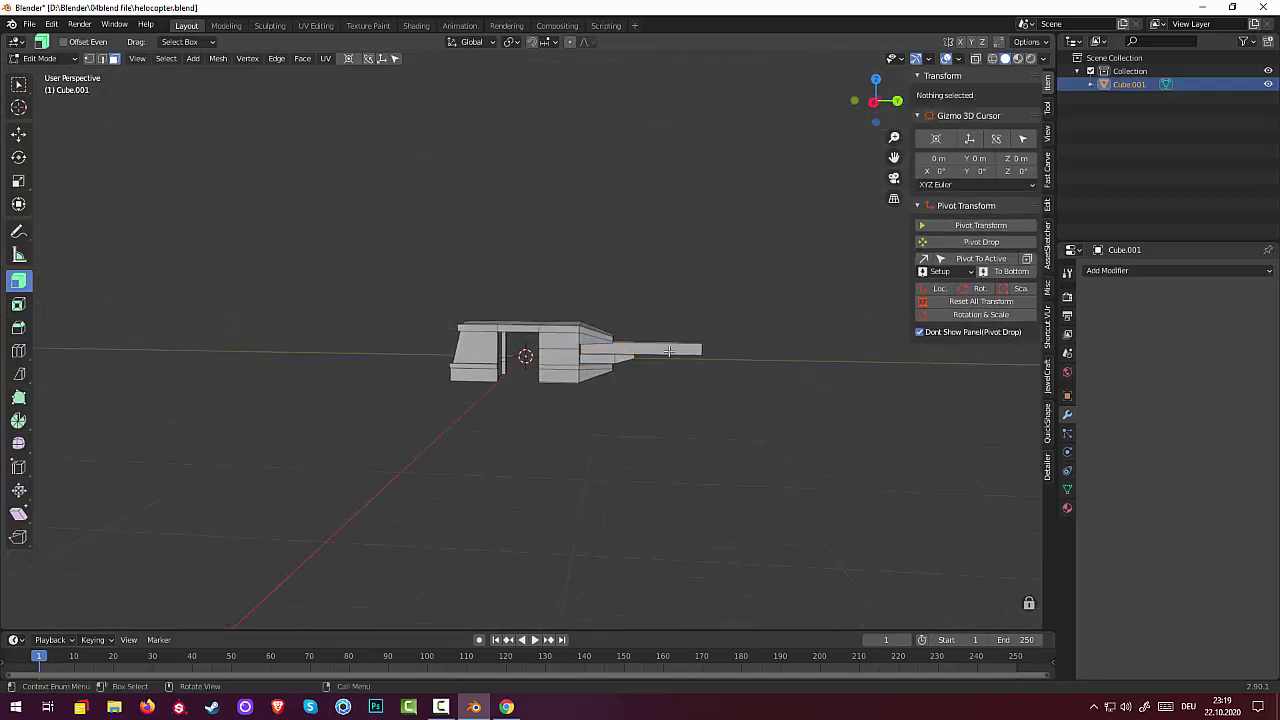
Step: Show the mesh in wireframe from a straight side view (numpad 3)
left_click(662, 352)
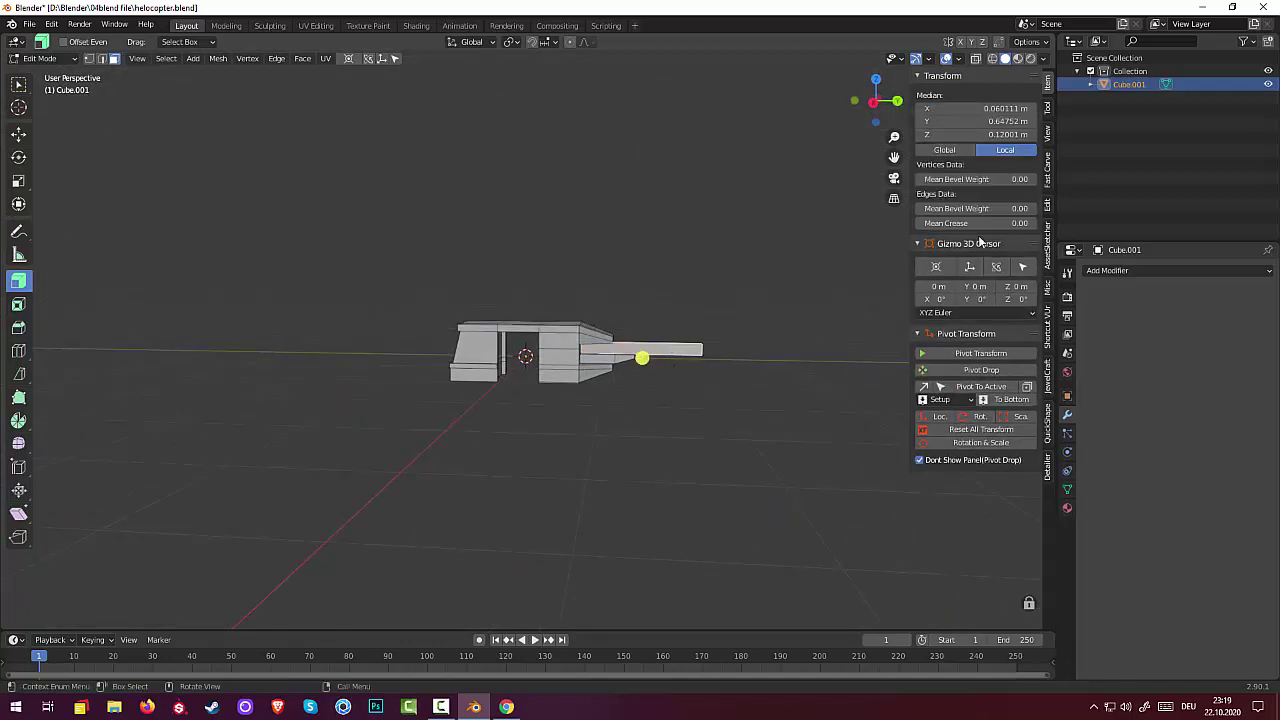
left_click(1268, 84)
left_click(1268, 84)
left_click(632, 434)
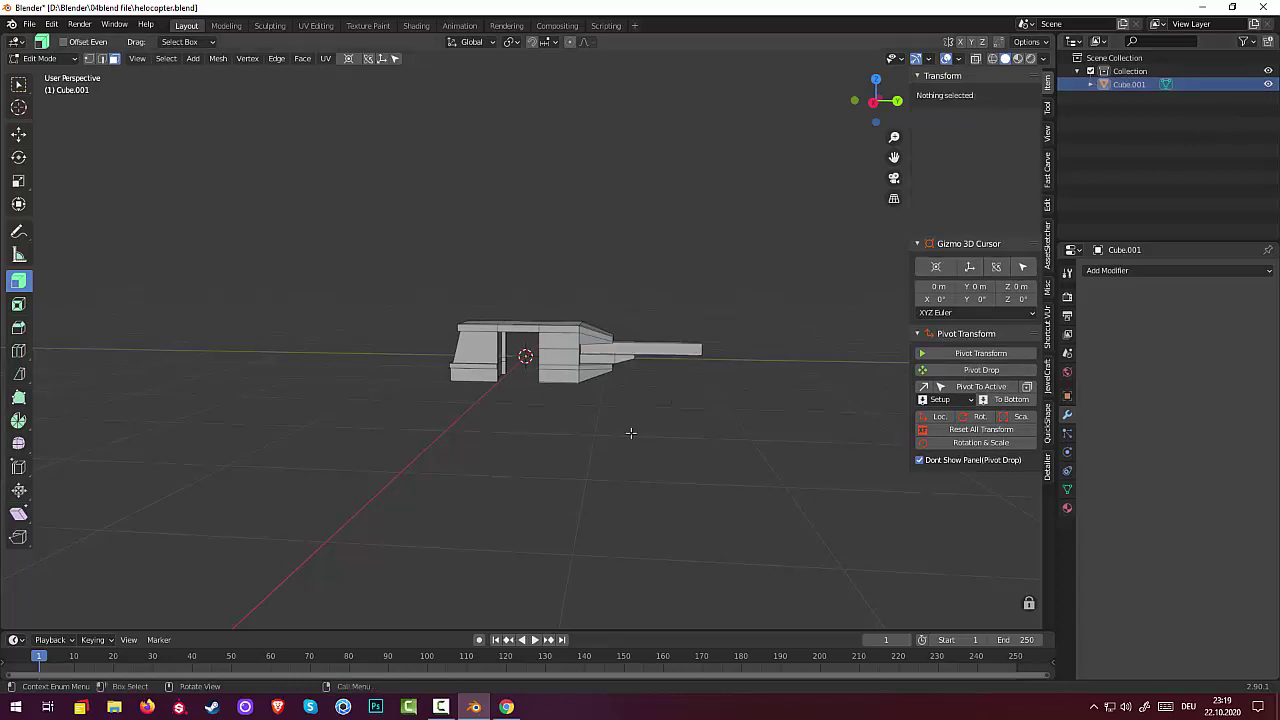
middle_click_drag(628, 400, 623, 397)
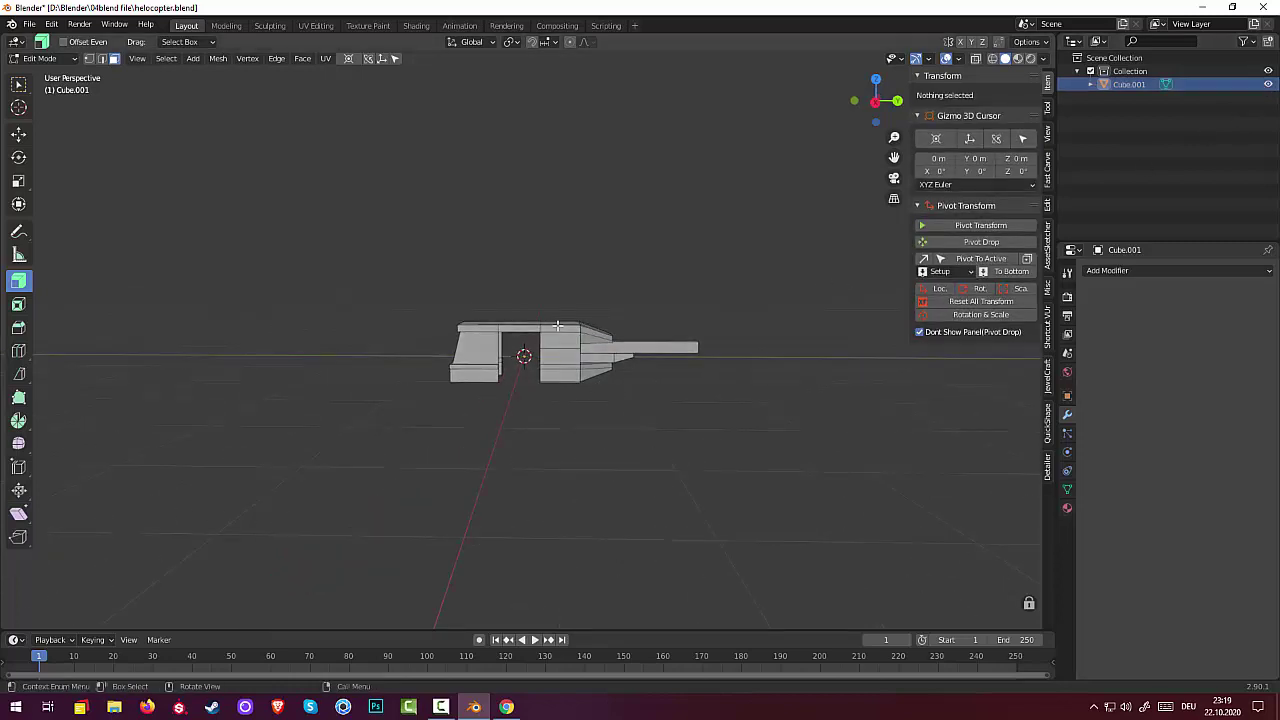
left_click(993, 59)
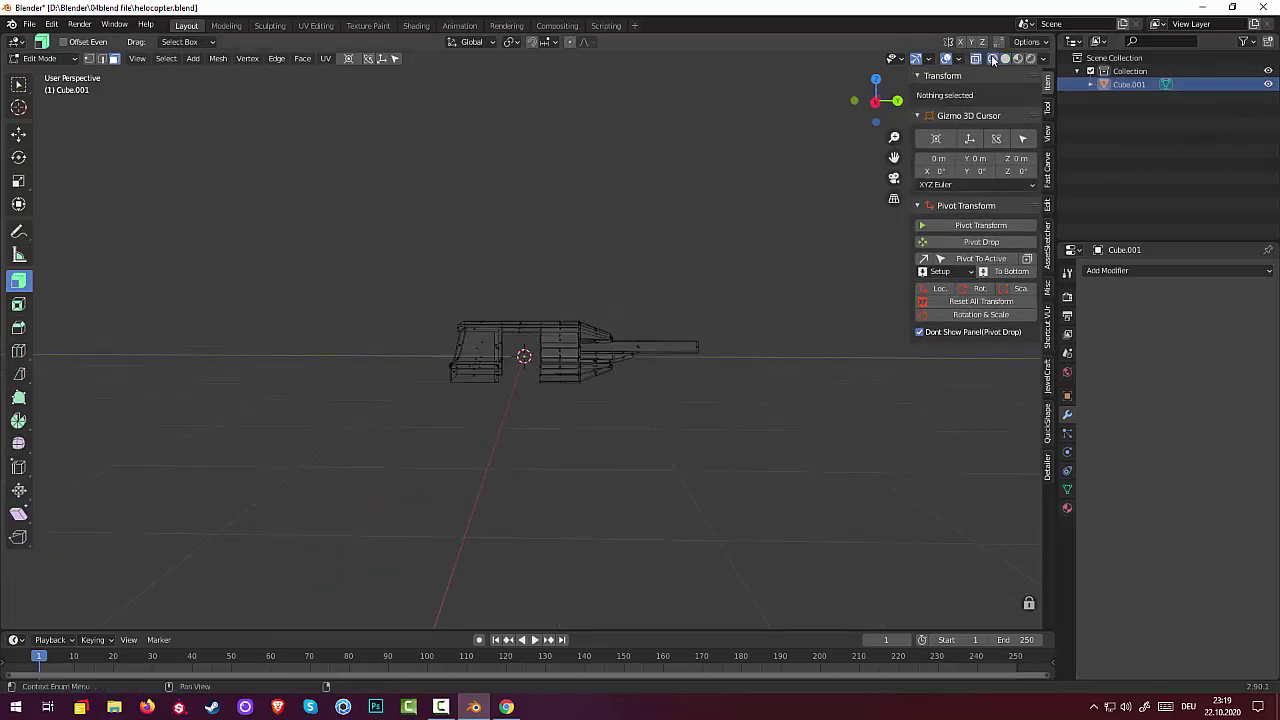
scroll(562, 456, "up", 1)
scroll(562, 456, "up", 2)
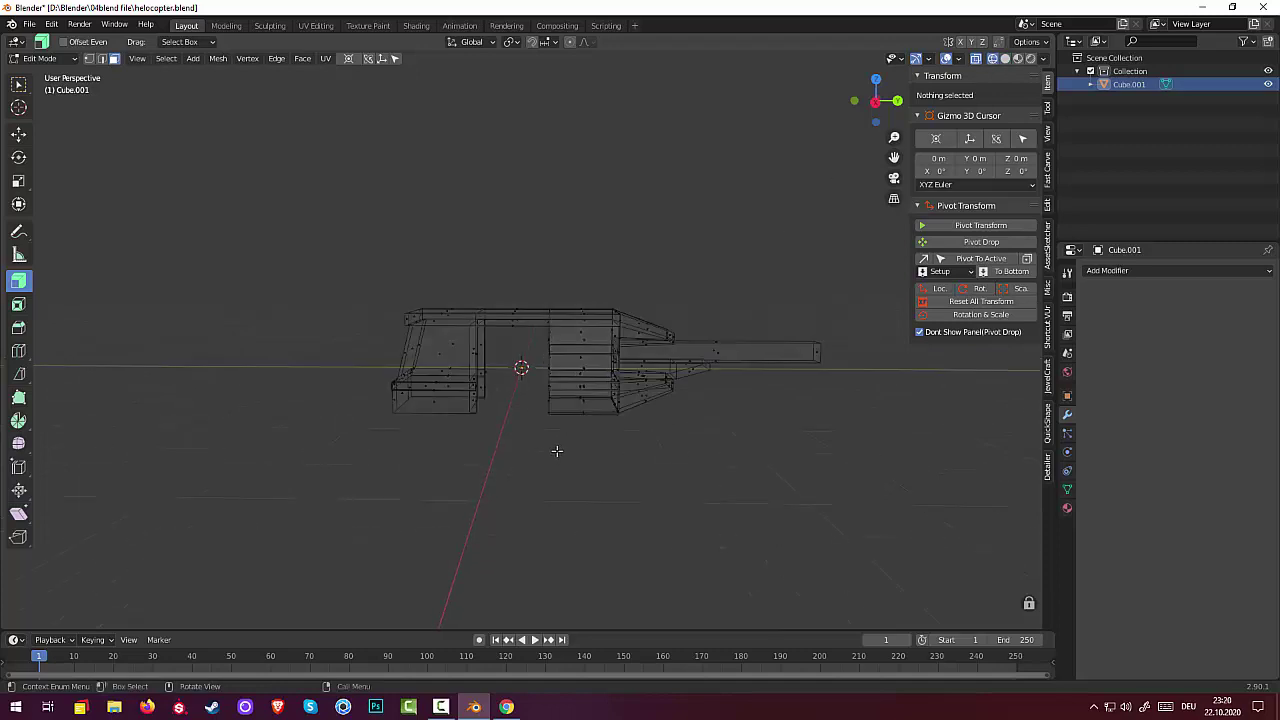
middle_click_drag(557, 451, 545, 446)
key("KP_3")
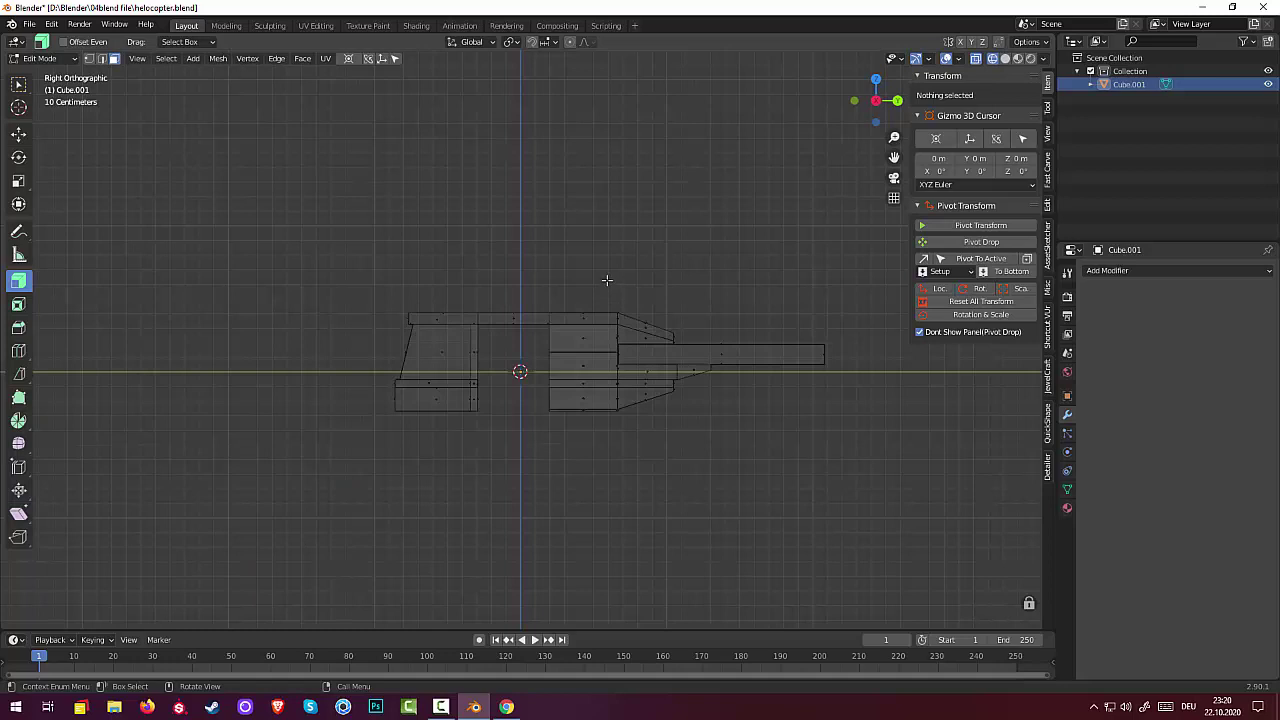
Step: Box-select the nose and tail boom faces and shift them along Y toward the cabin
left_click_drag(606, 280, 904, 496)
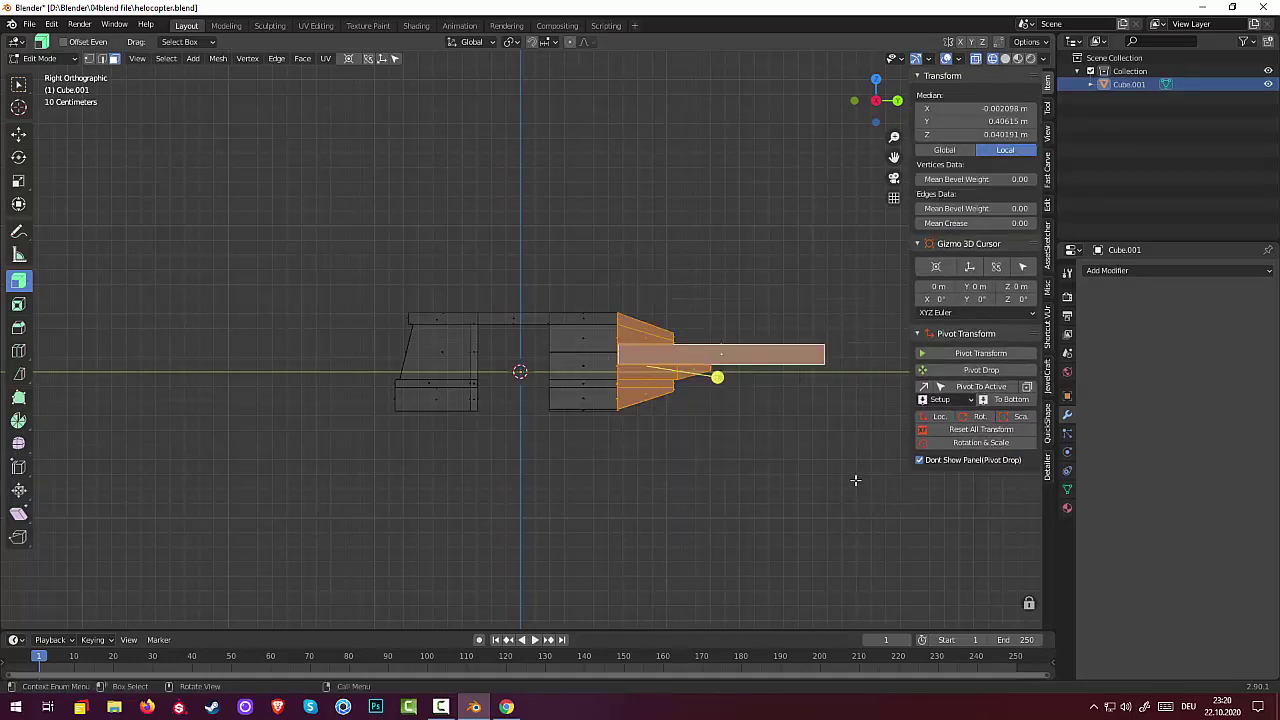
key("g")
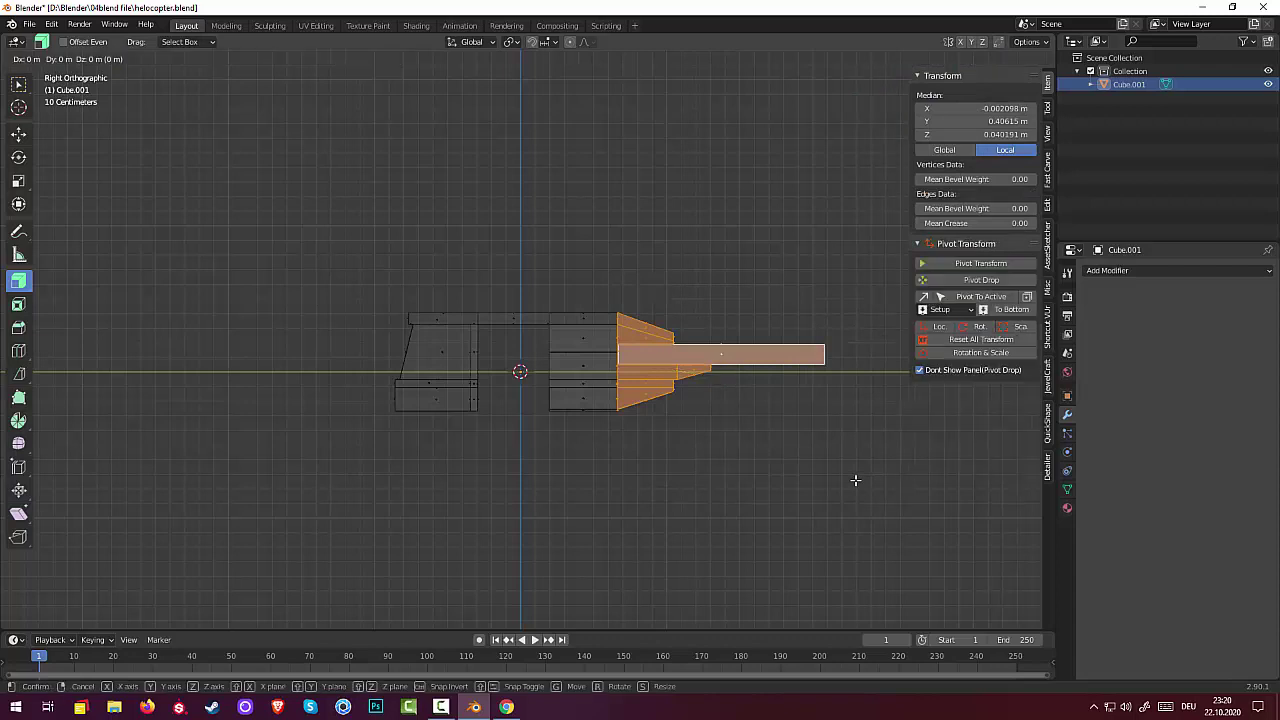
key("y")
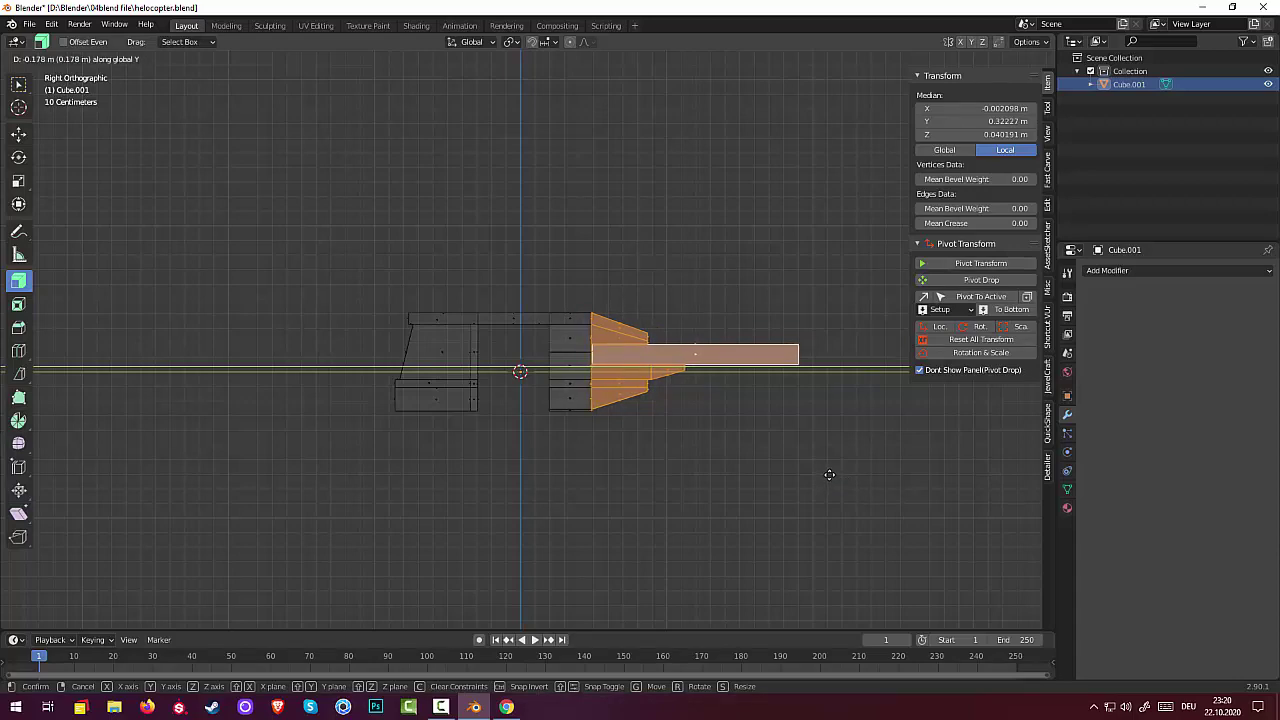
left_click(829, 474)
left_click(763, 492)
mouse_move(763, 492)
middle_mouse_down()
mouse_move(757, 557)
mouse_move(831, 557)
mouse_move(863, 503)
mouse_move(920, 483)
mouse_move(951, 506)
mouse_move(903, 546)
mouse_move(820, 520)
mouse_move(774, 486)
mouse_move(743, 509)
mouse_move(754, 417)
mouse_move(769, 514)
mouse_move(274, 491)
middle_mouse_up()
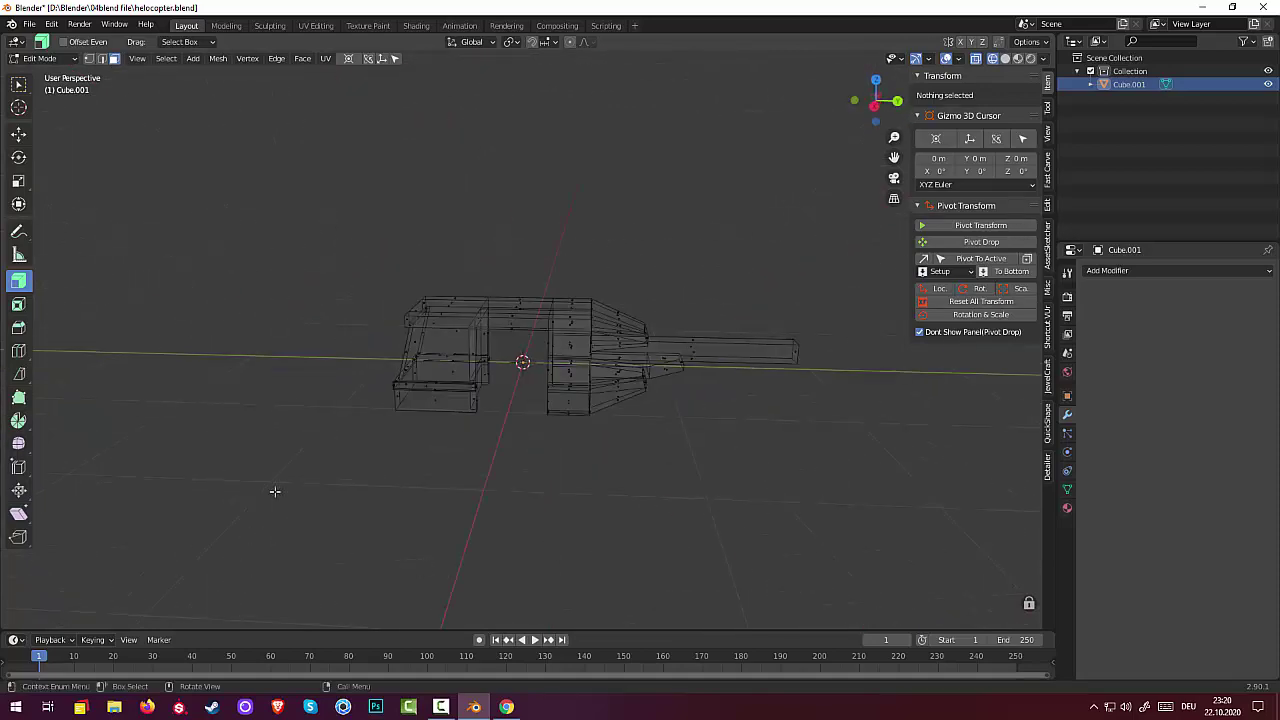
Step: Return the viewport to solid shading with X-ray off
left_click(977, 59)
left_click(1005, 59)
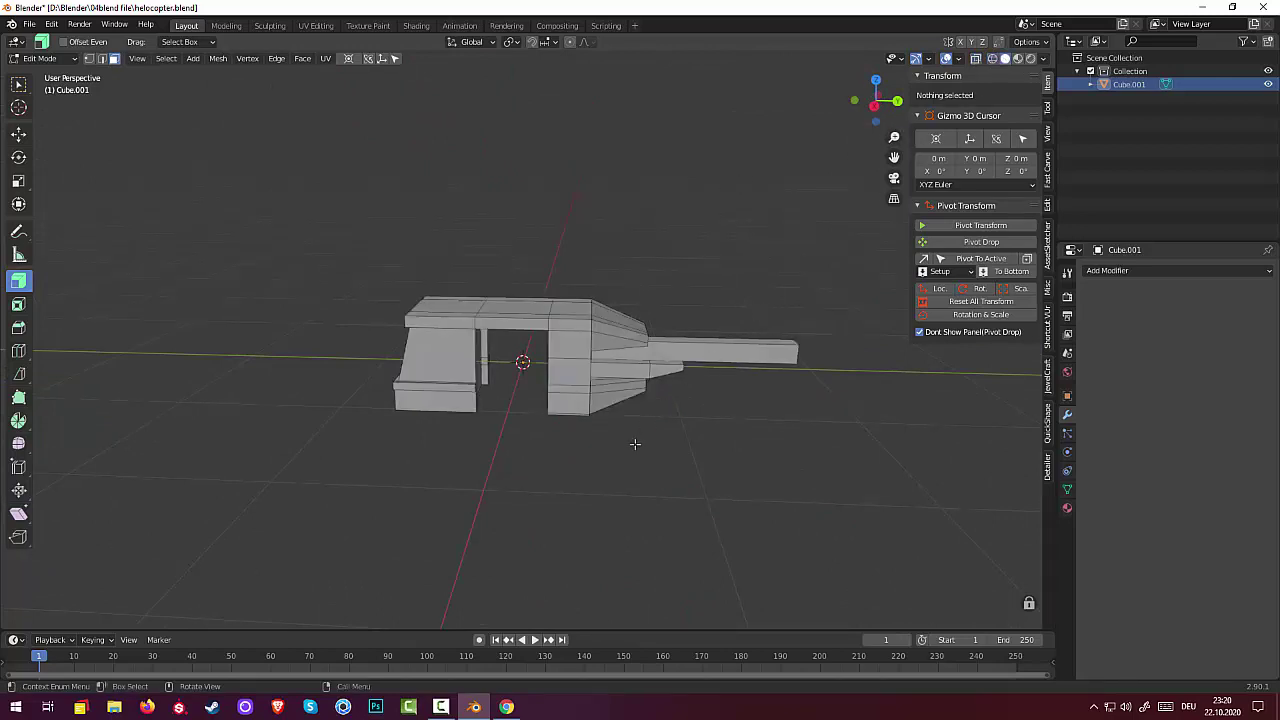
mouse_move(635, 443)
middle_mouse_down()
mouse_move(640, 414)
mouse_move(663, 400)
mouse_move(555, 345)
mouse_move(639, 494)
middle_mouse_up()
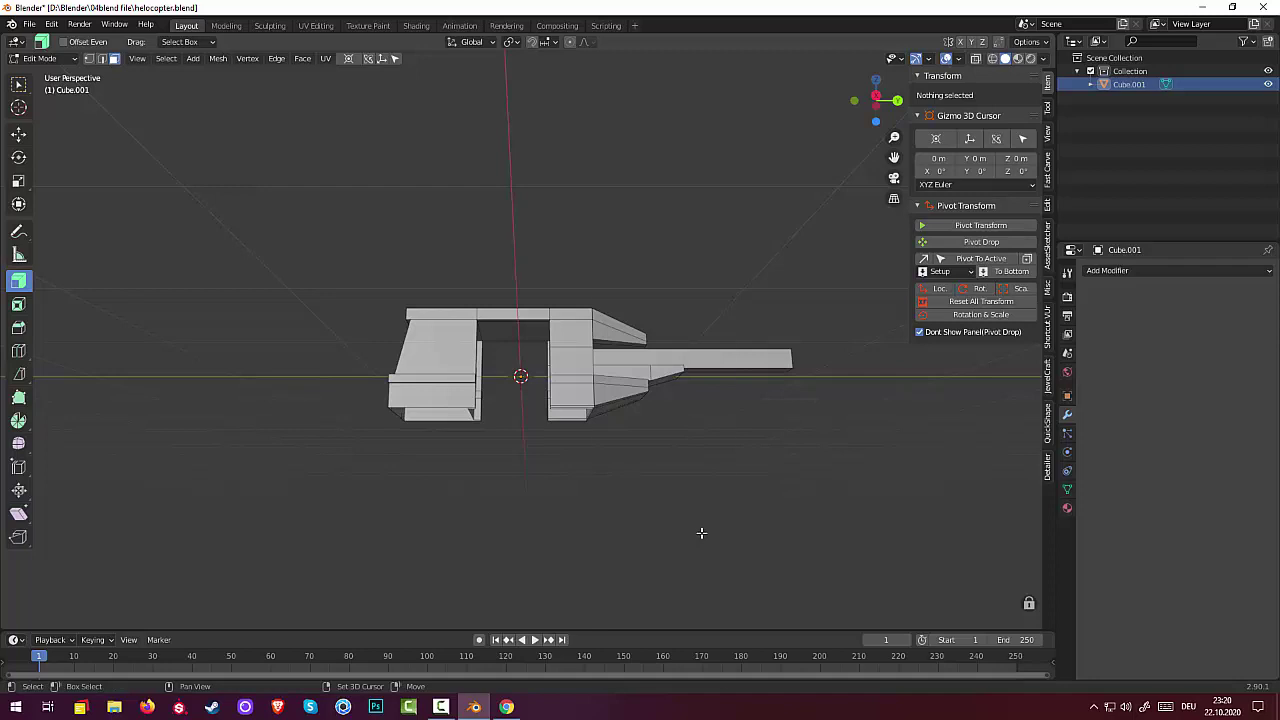
Step: Add a cube, flatten it along Z and lengthen it along Y into a plate
key("shift+a")
left_click(655, 330)
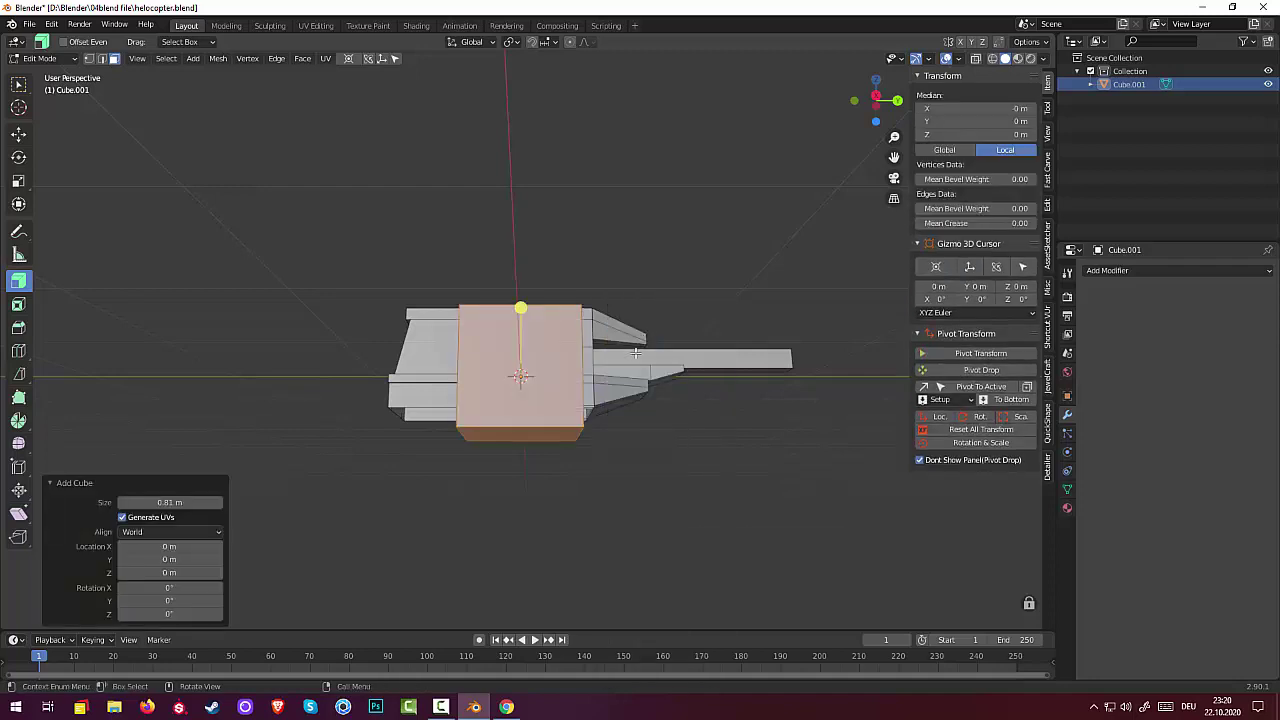
middle_click_drag(636, 353, 600, 392)
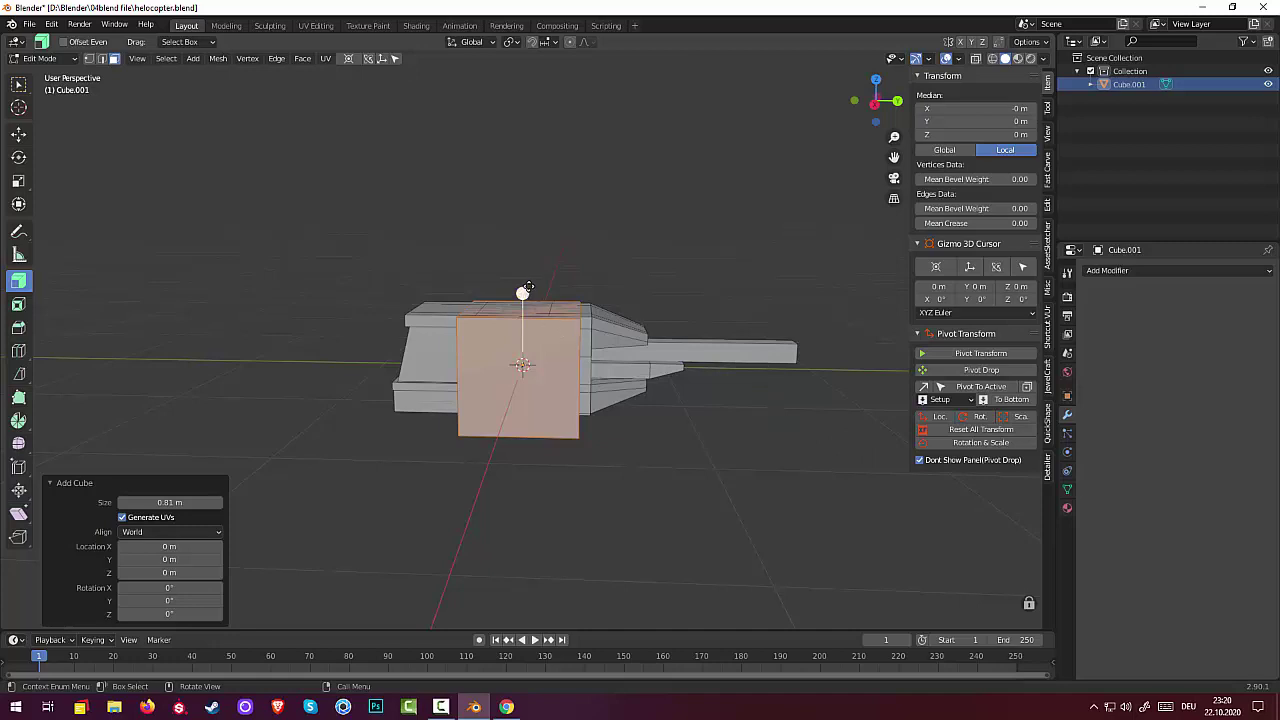
left_click_drag(527, 288, 522, 362)
middle_click_drag(522, 362, 569, 359)
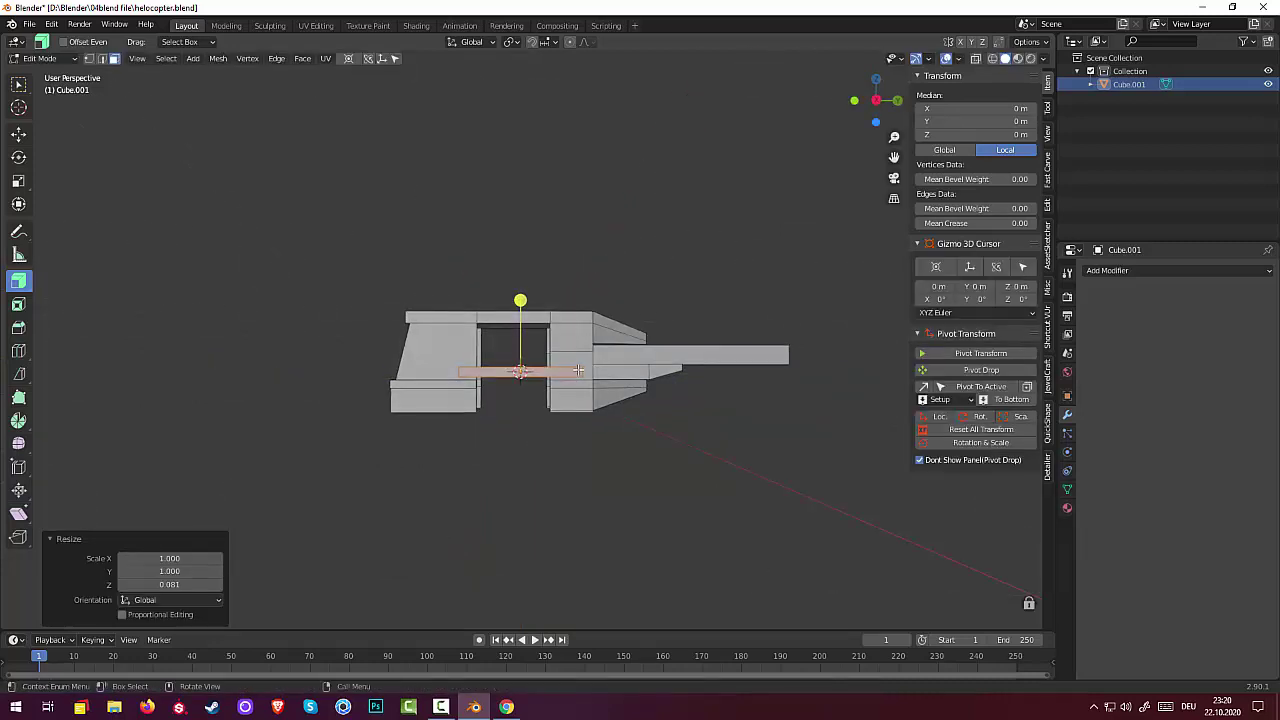
key("s")
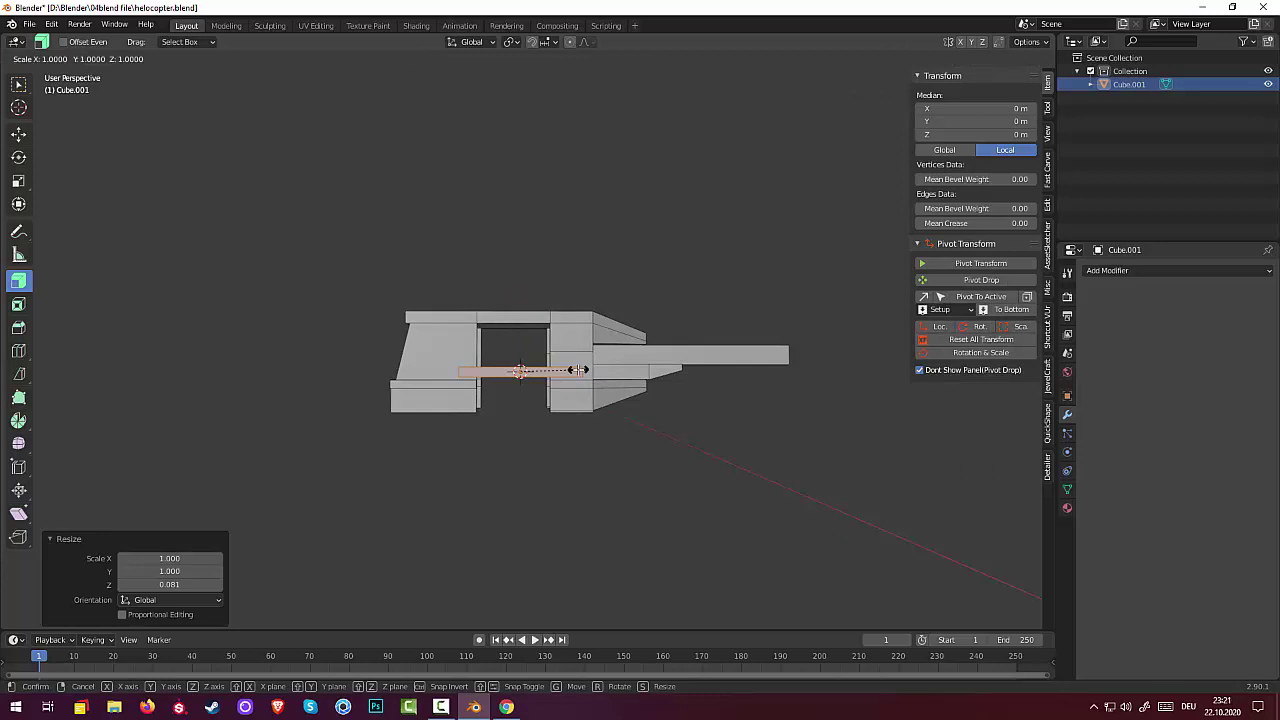
key("y")
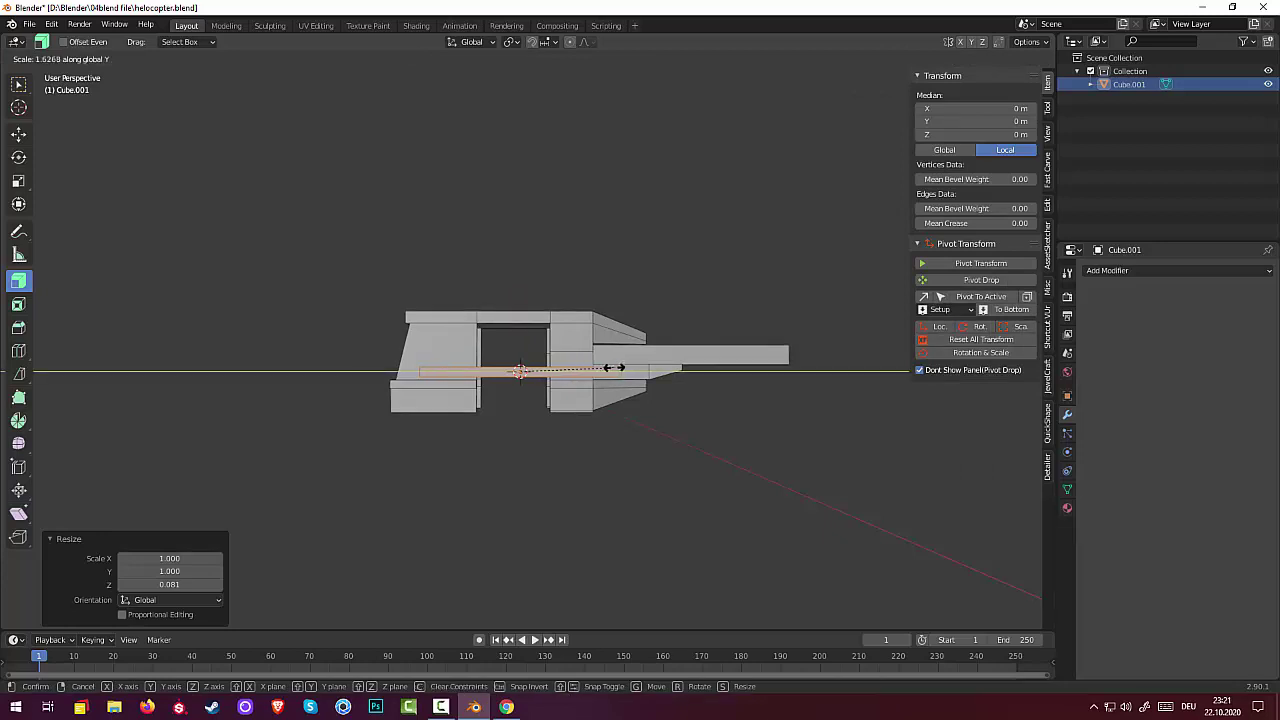
left_click(613, 368)
Step: Move the plate under the cabin, scale it 1.014 along Y and nudge it into place
key("KP_3")
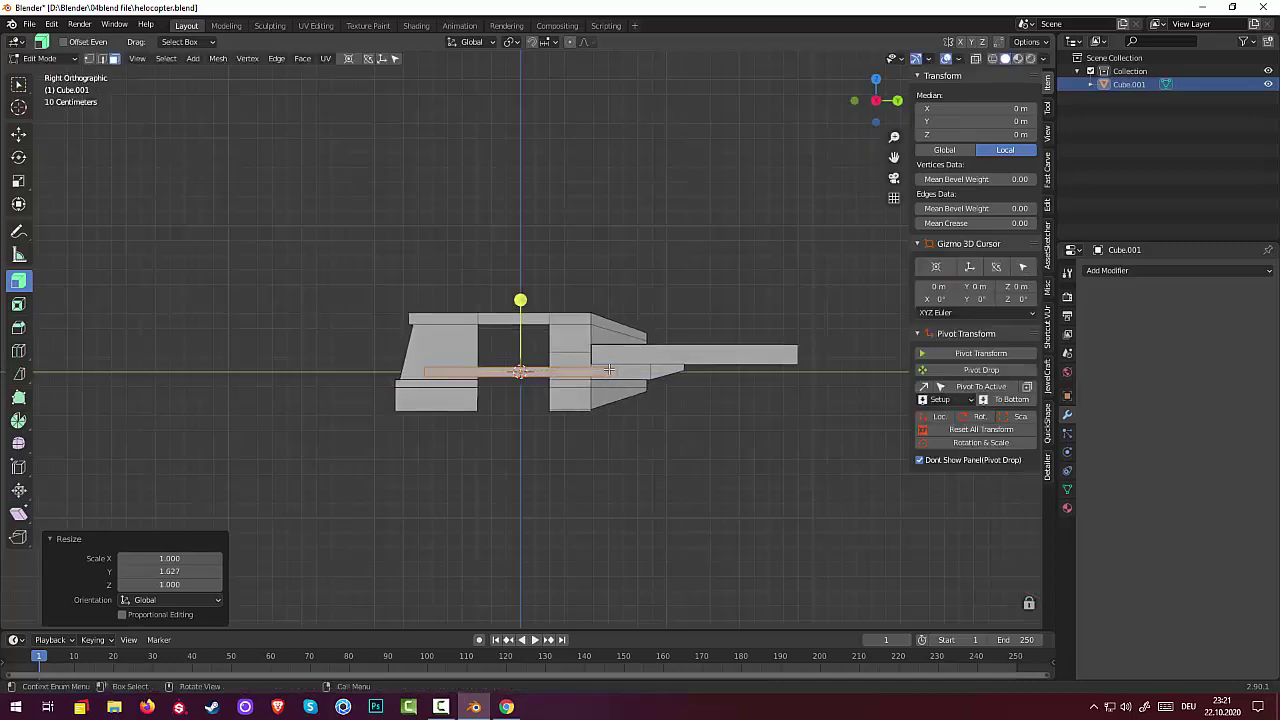
key("g")
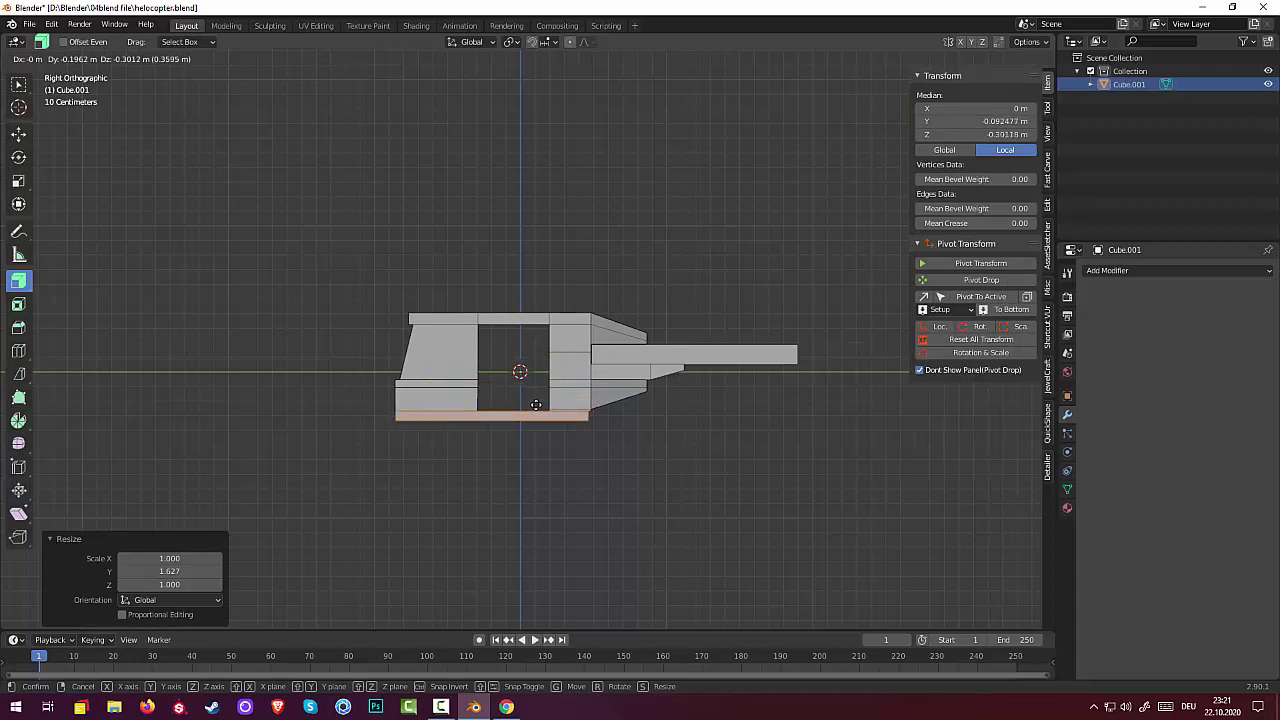
left_click(536, 404)
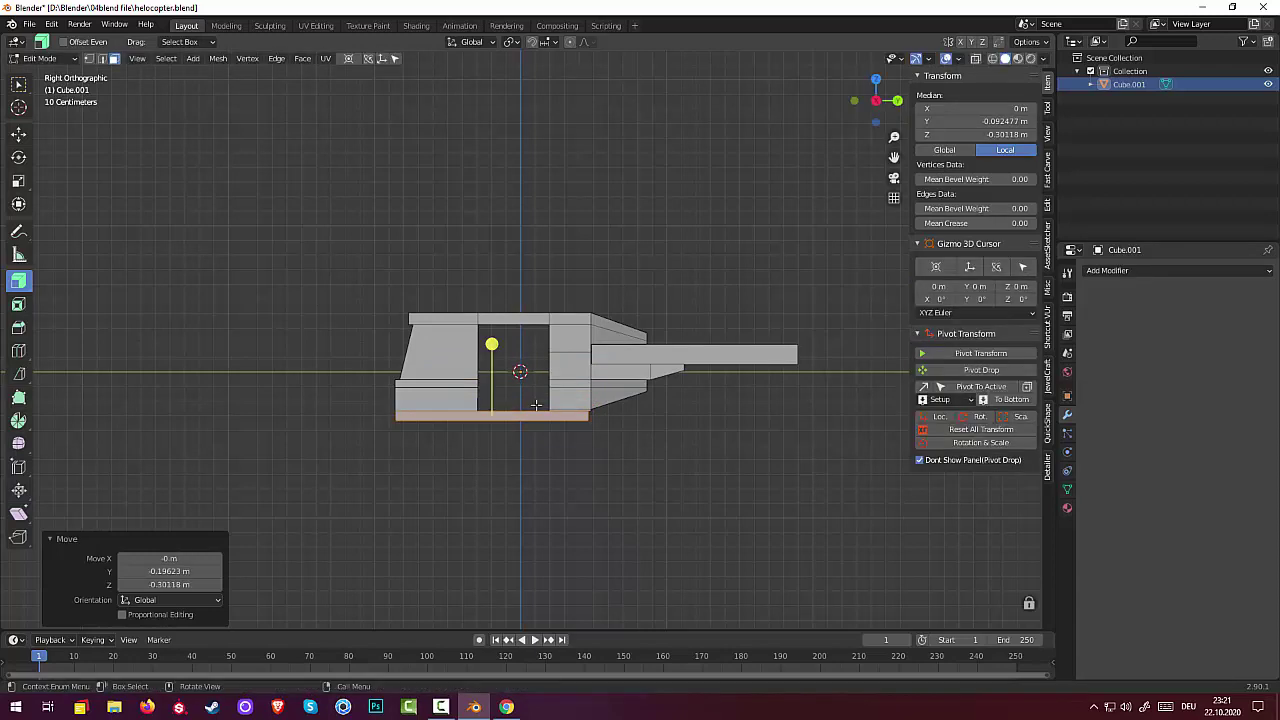
key("s")
key("y")
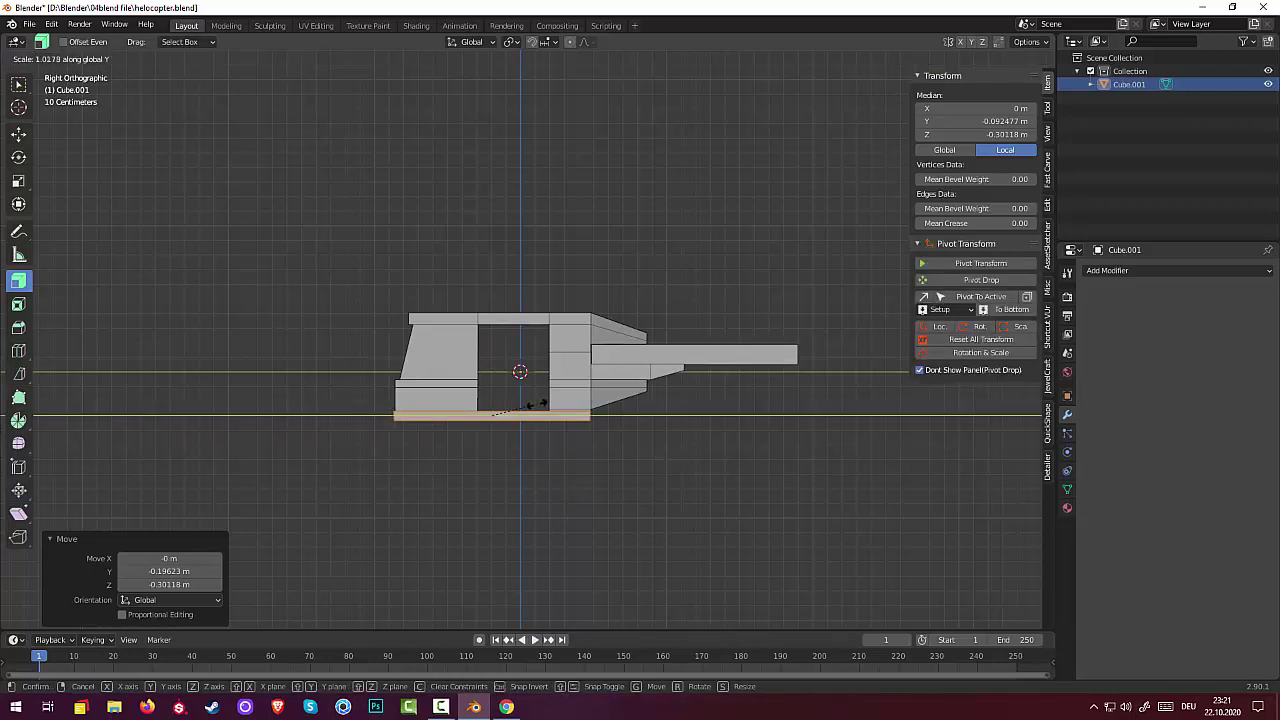
left_click(537, 404)
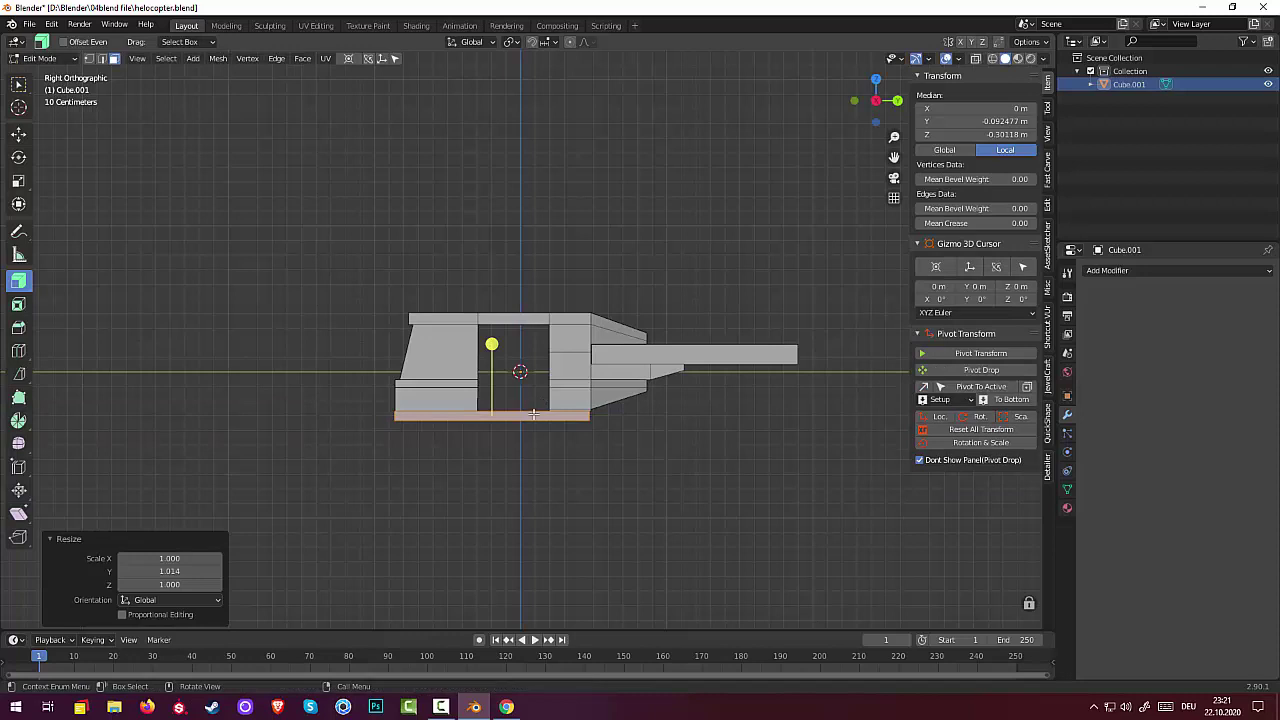
key("g")
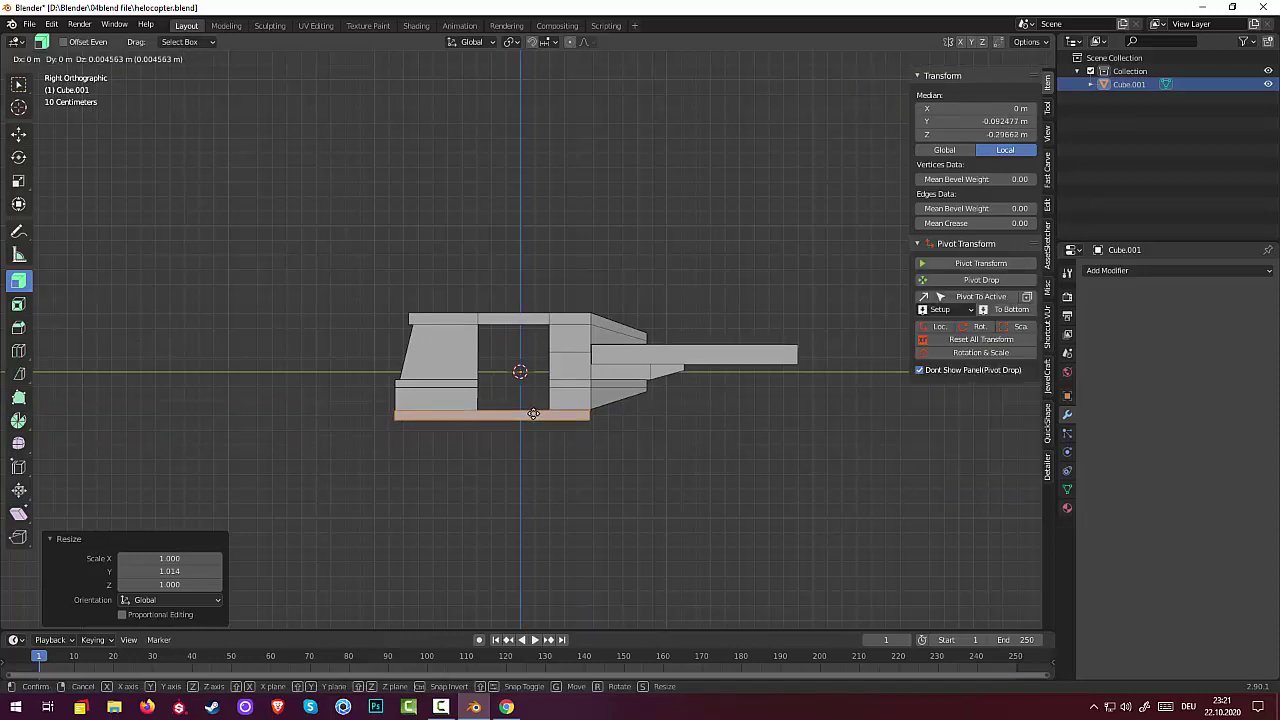
right_click(535, 413)
left_click(536, 457)
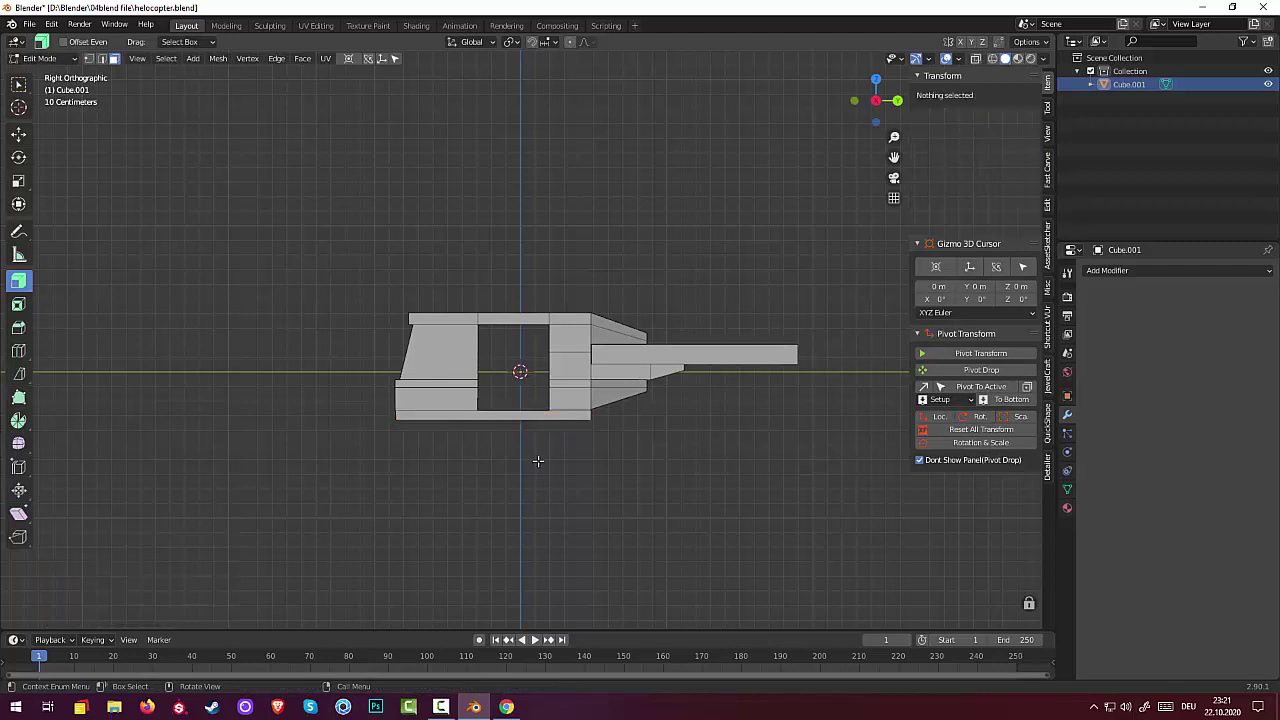
Step: Select the roof strip above the cabin opening and push it out 0.0523 m along normals
mouse_move(580, 477)
middle_mouse_down()
mouse_move(595, 567)
mouse_move(600, 514)
mouse_move(671, 486)
mouse_move(735, 499)
mouse_move(589, 500)
mouse_move(537, 448)
mouse_move(577, 443)
mouse_move(651, 477)
mouse_move(666, 517)
middle_mouse_up()
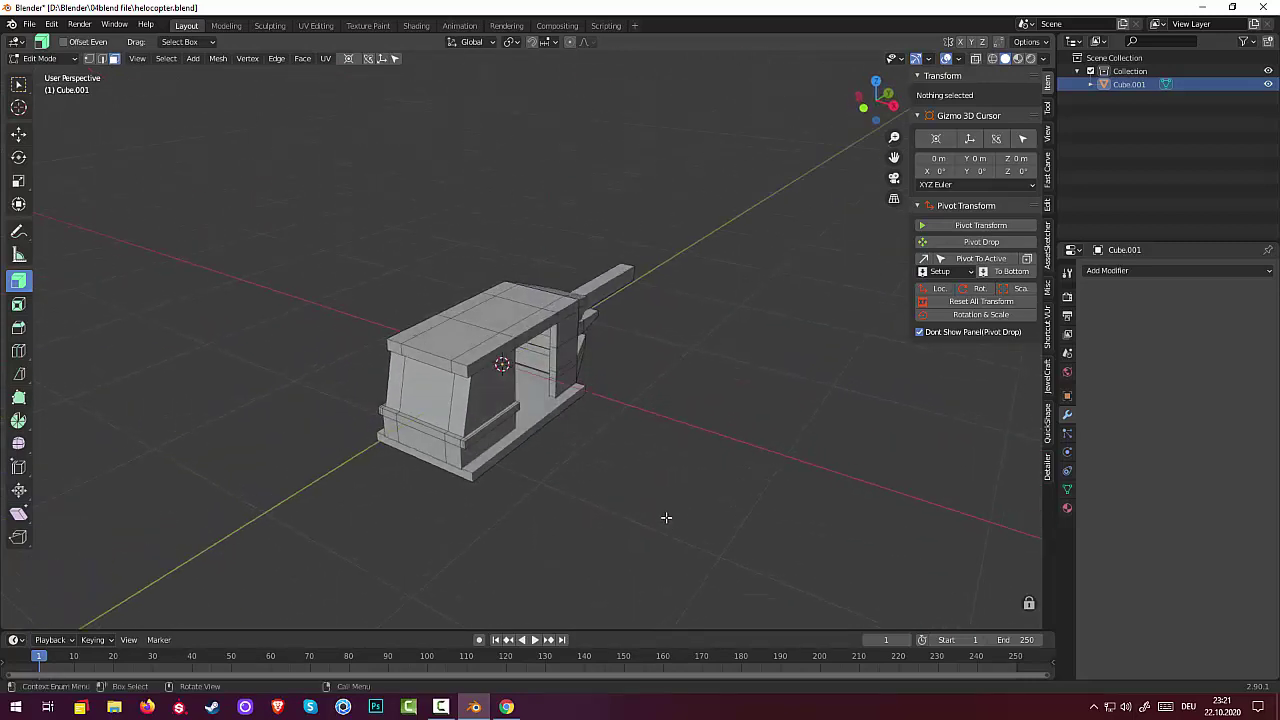
left_click(500, 360)
left_click(562, 322, "shift")
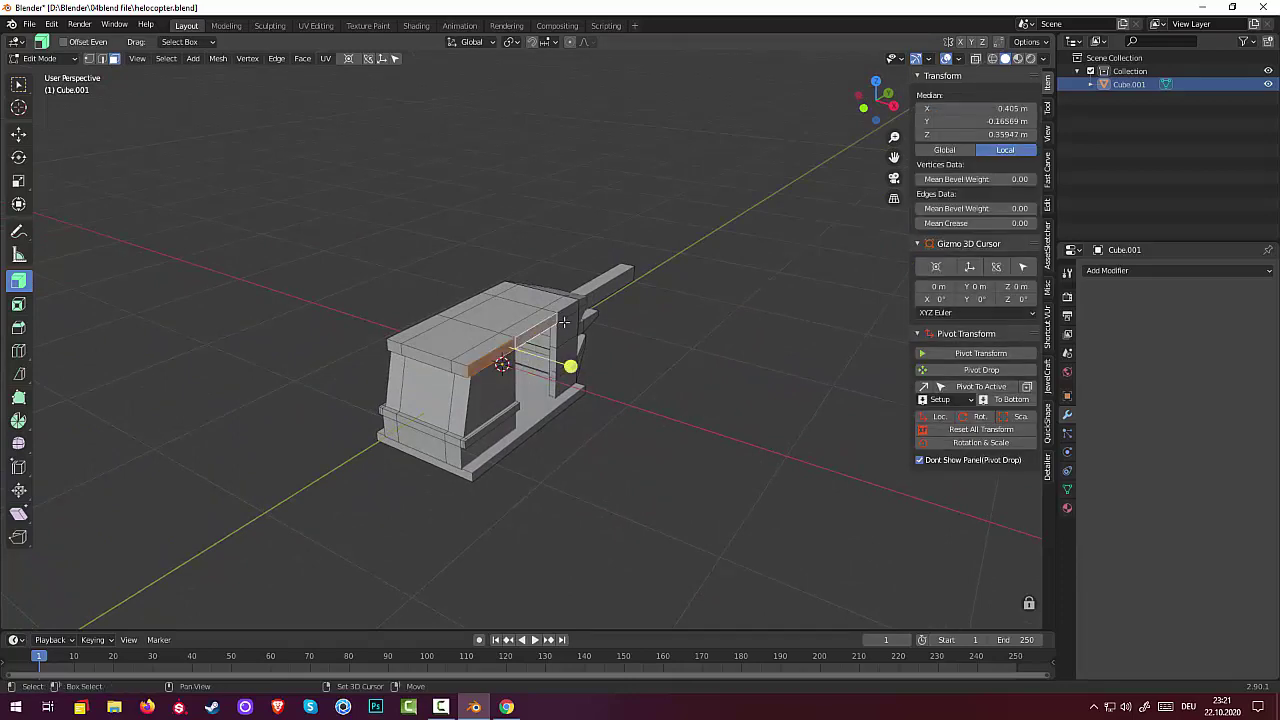
mouse_move(572, 325)
middle_mouse_down()
mouse_move(677, 377)
mouse_move(806, 354)
mouse_move(475, 377)
middle_mouse_up()
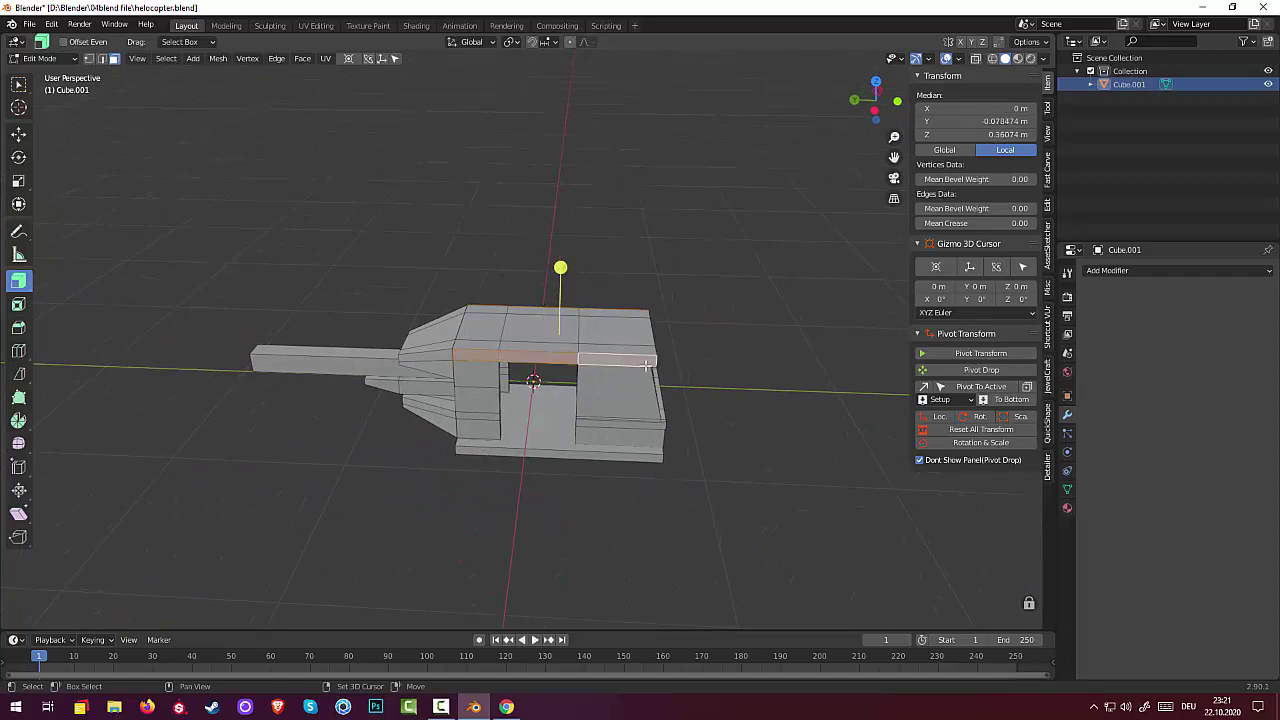
mouse_move(590, 362)
middle_mouse_down()
mouse_move(585, 418)
mouse_move(495, 305)
middle_mouse_up()
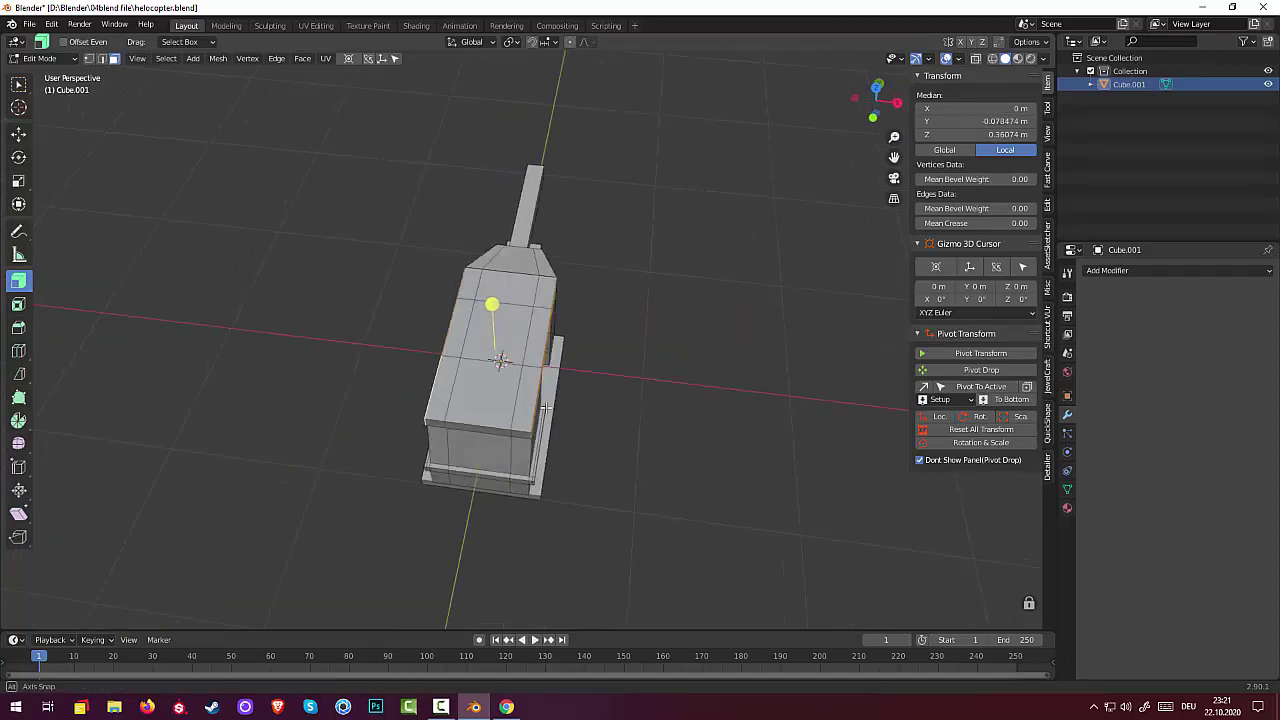
key("alt+s")
left_click(495, 300)
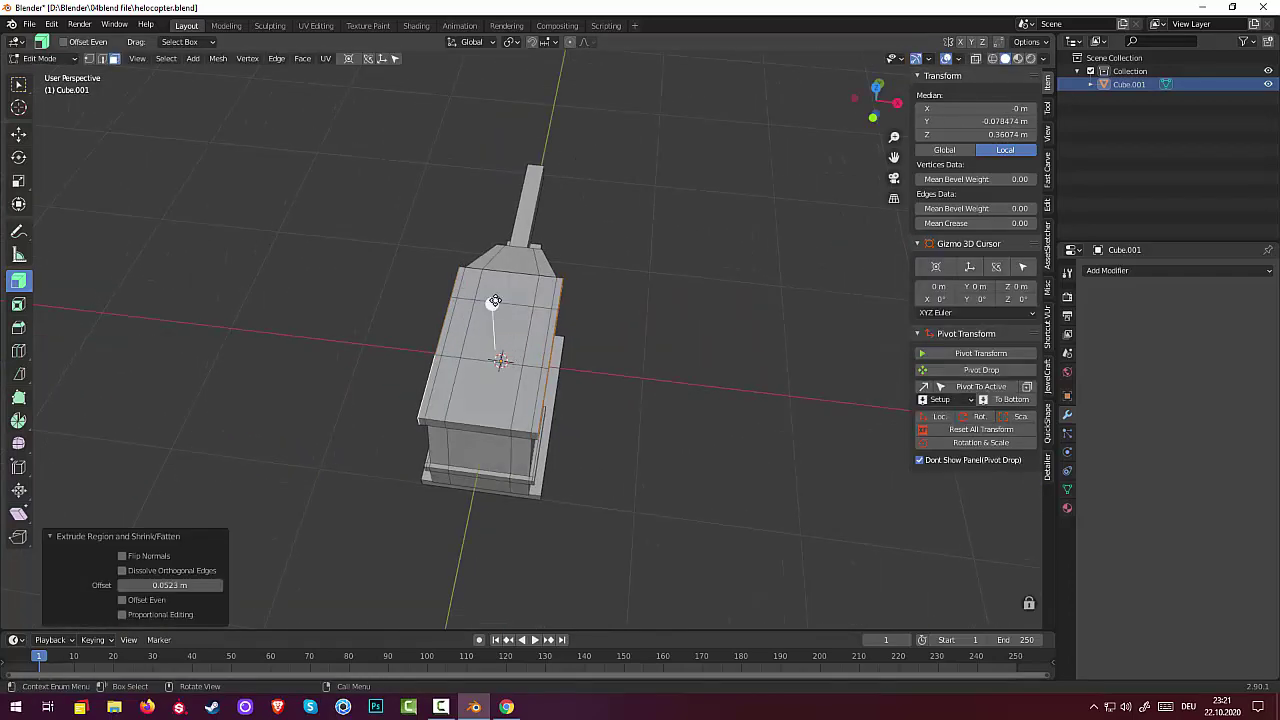
Step: Select the sloped nose face and switch to edge select mode
mouse_move(586, 346)
middle_mouse_down()
mouse_move(423, 325)
mouse_move(397, 300)
mouse_move(363, 306)
mouse_move(326, 340)
mouse_move(367, 332)
middle_mouse_up()
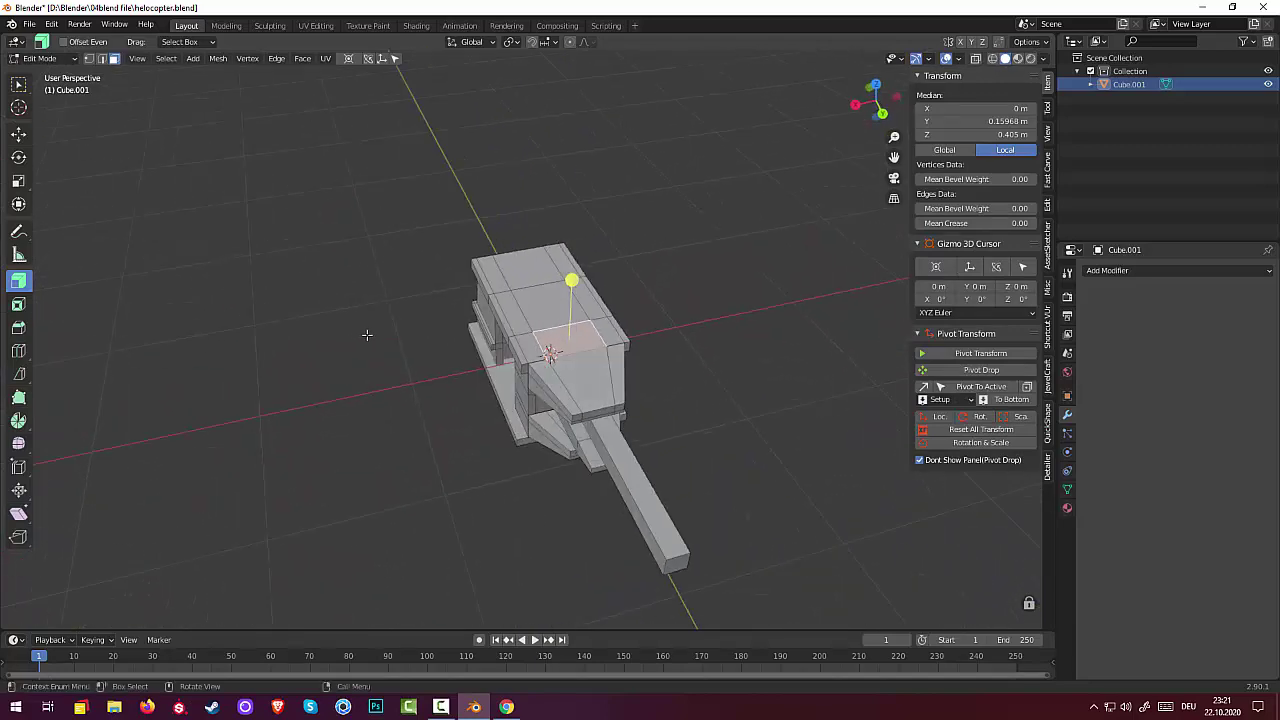
left_click(526, 395)
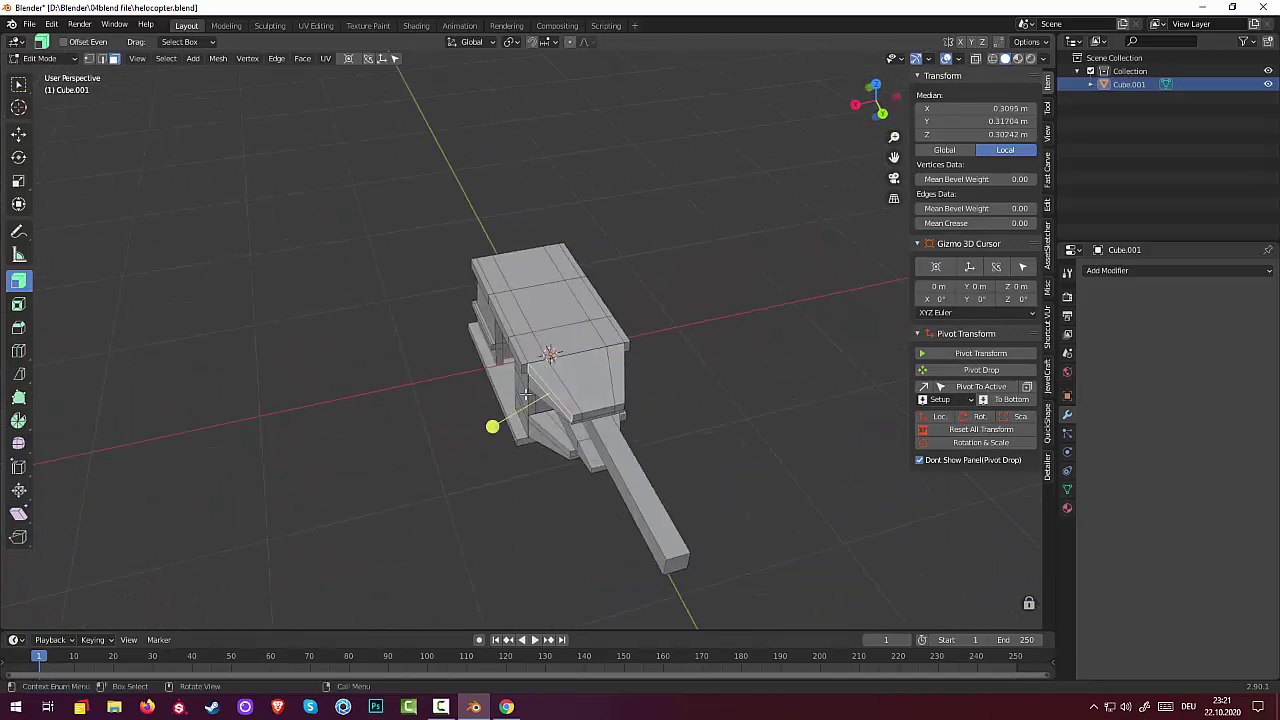
left_click(101, 58)
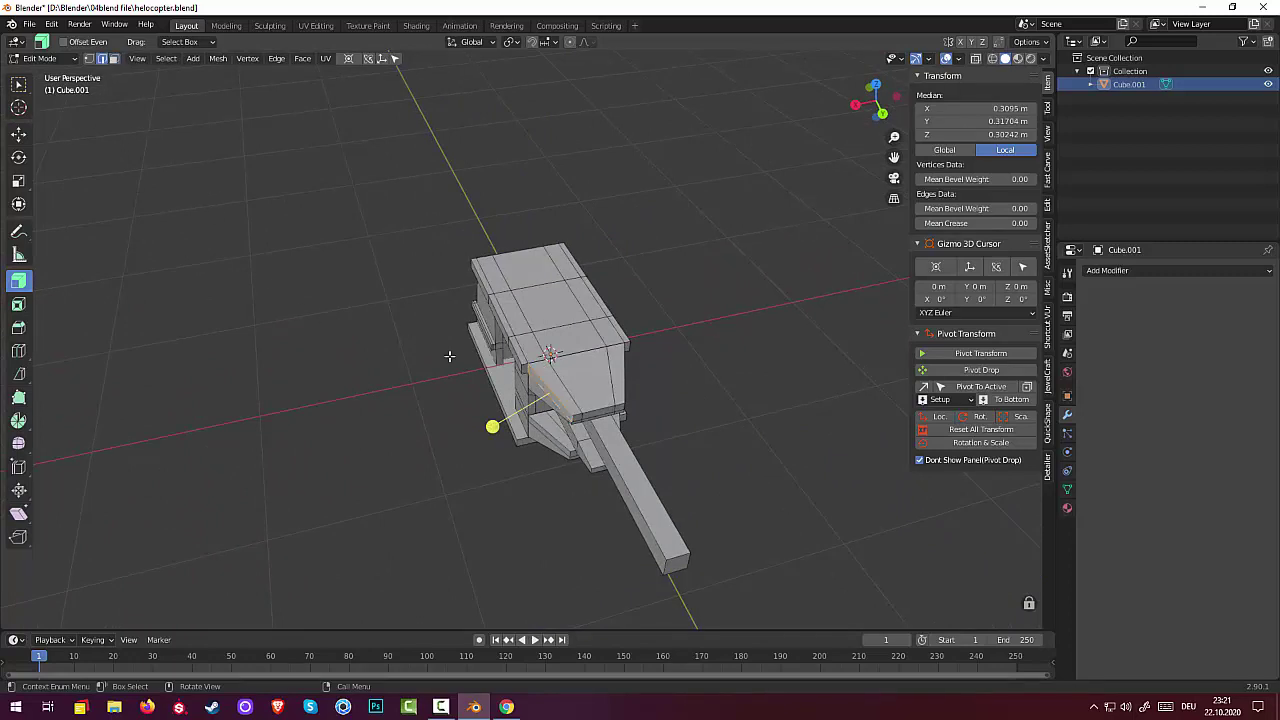
Step: Select the nose's lower edge loop and scale it 1.131 along X to flare the nose
left_click(526, 369)
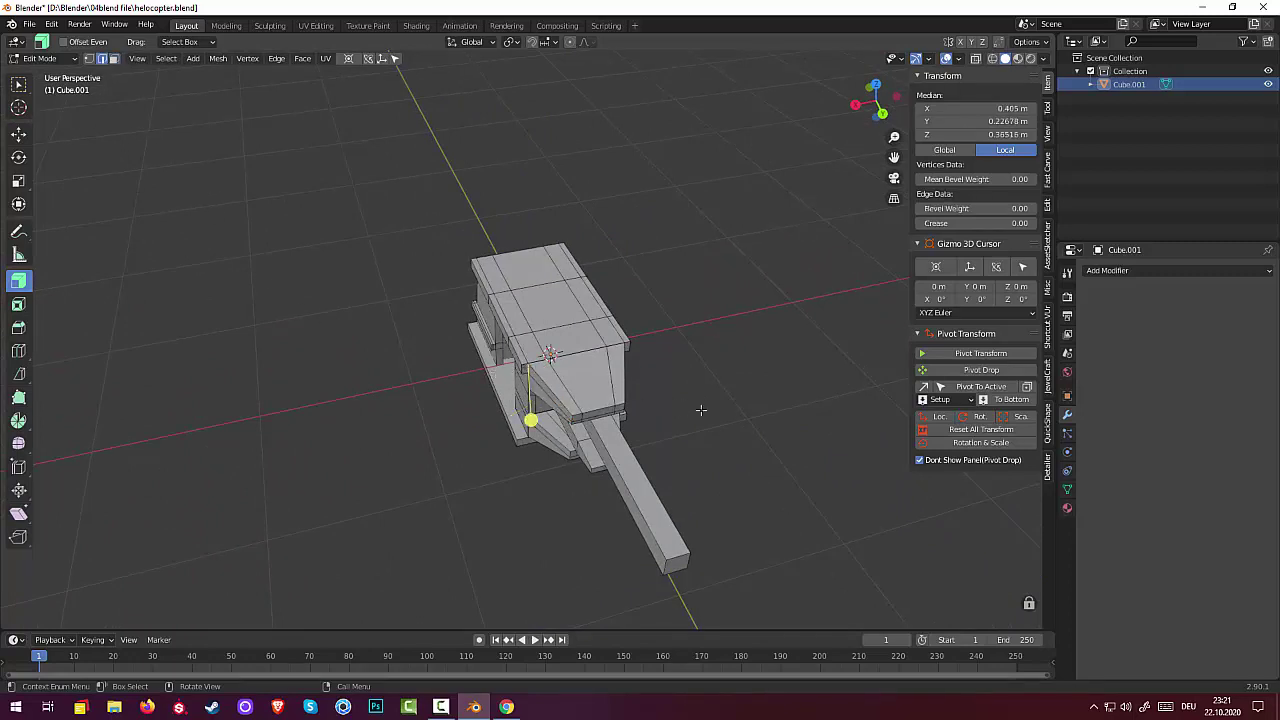
mouse_move(702, 410)
middle_mouse_down()
mouse_move(586, 392)
mouse_move(641, 397)
middle_mouse_up()
left_click(567, 381, "alt")
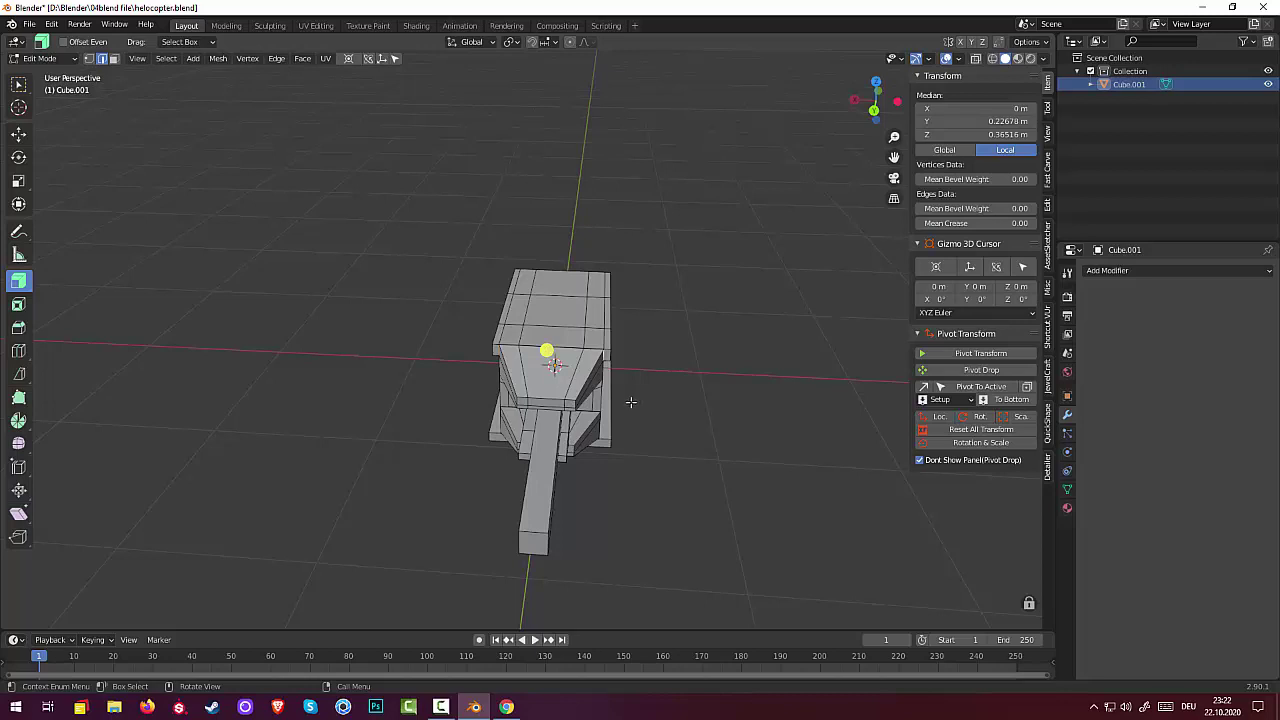
key("x")
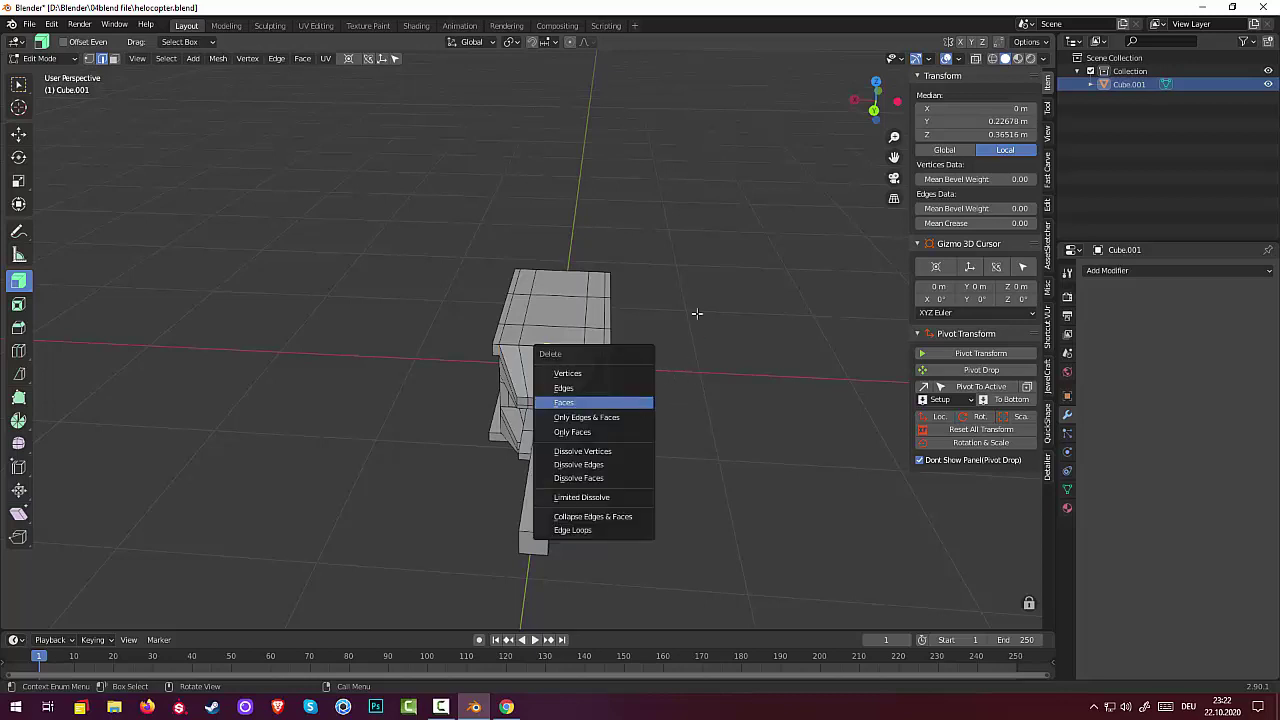
key("Return")
key("g")
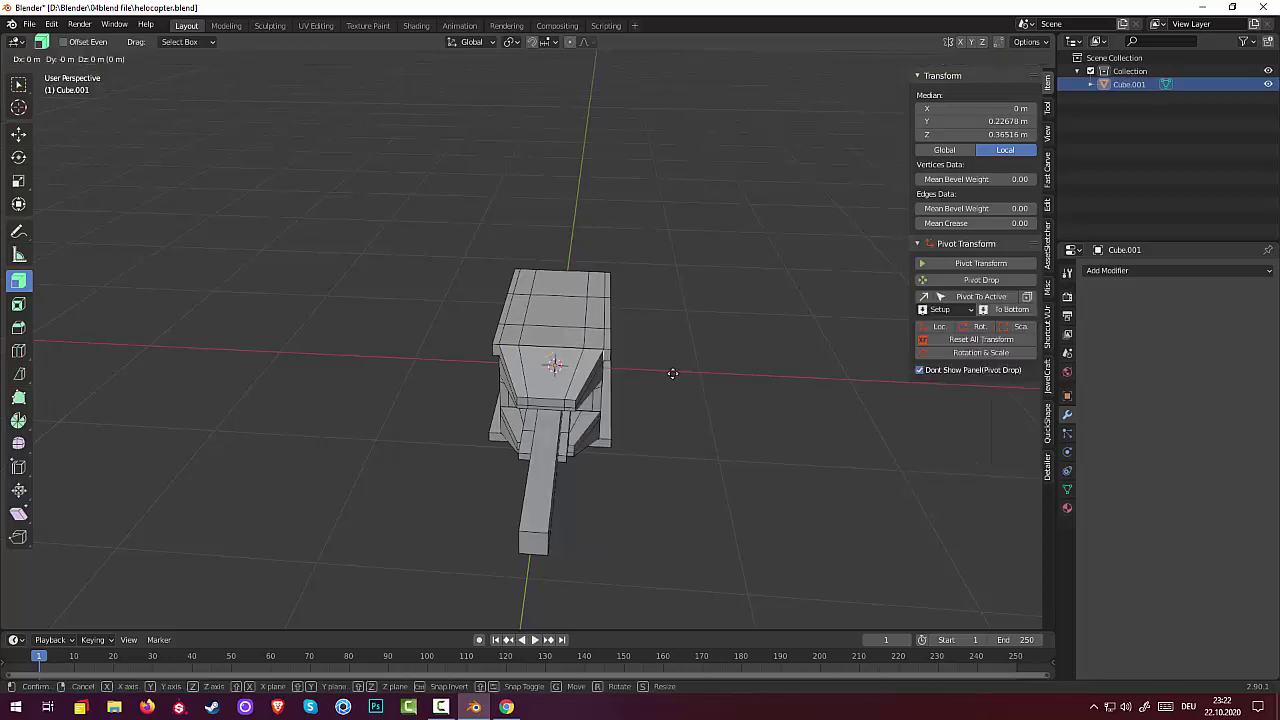
key("x")
key("Escape")
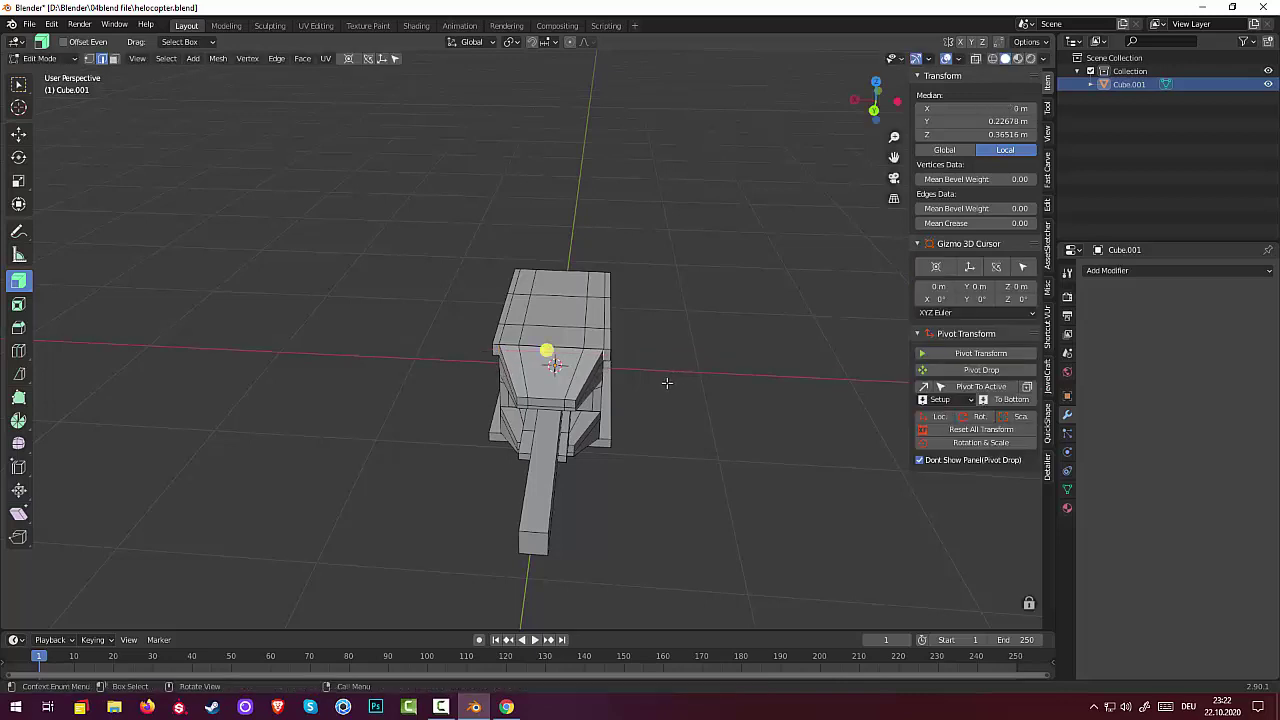
key("s")
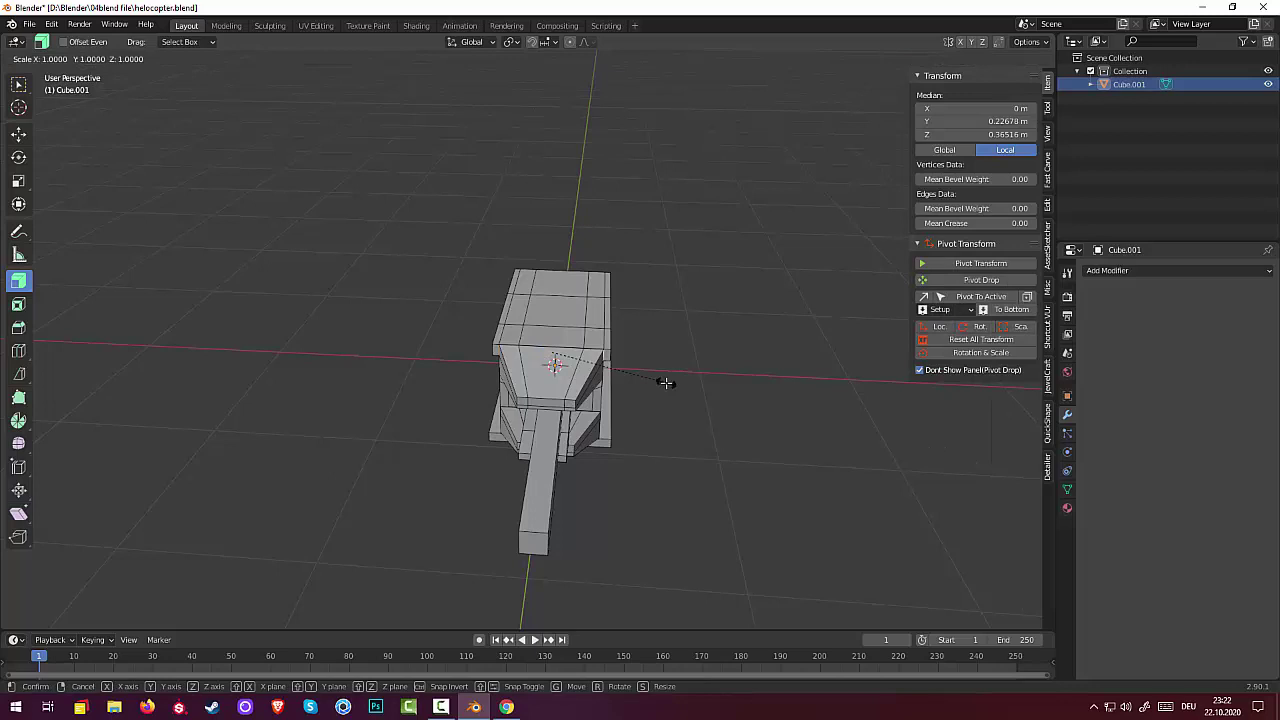
key("x")
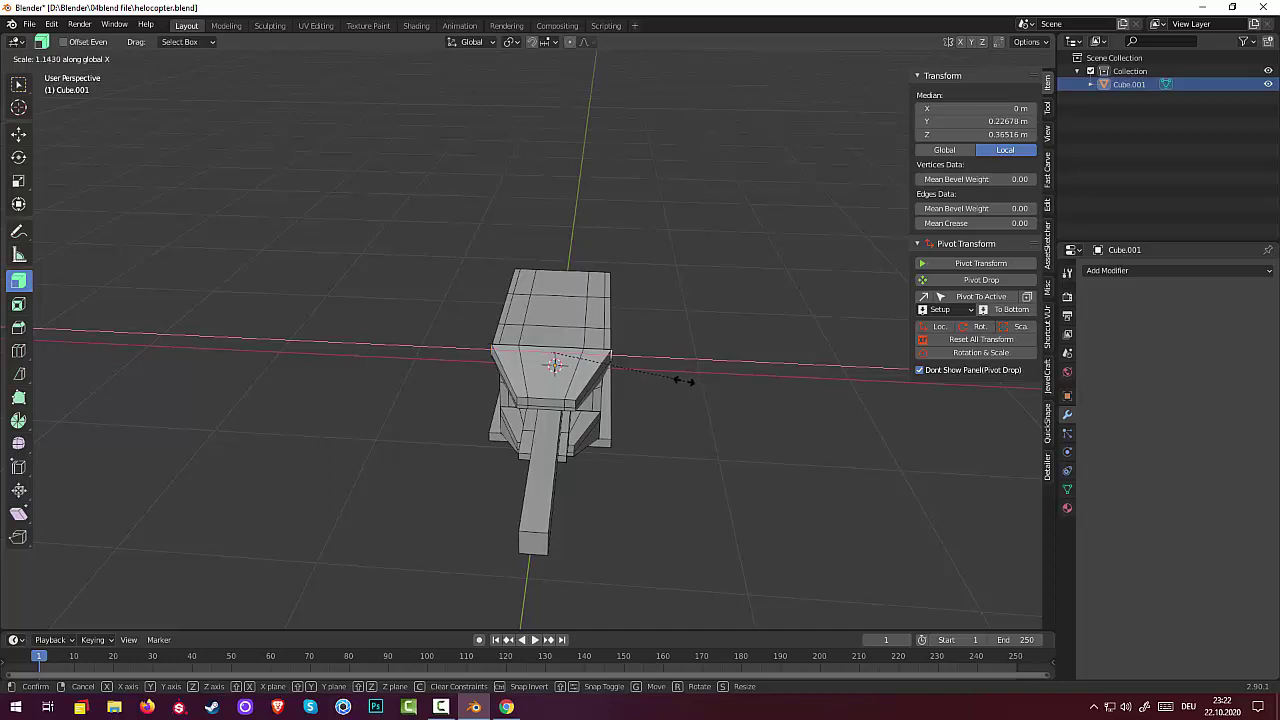
left_click(683, 380)
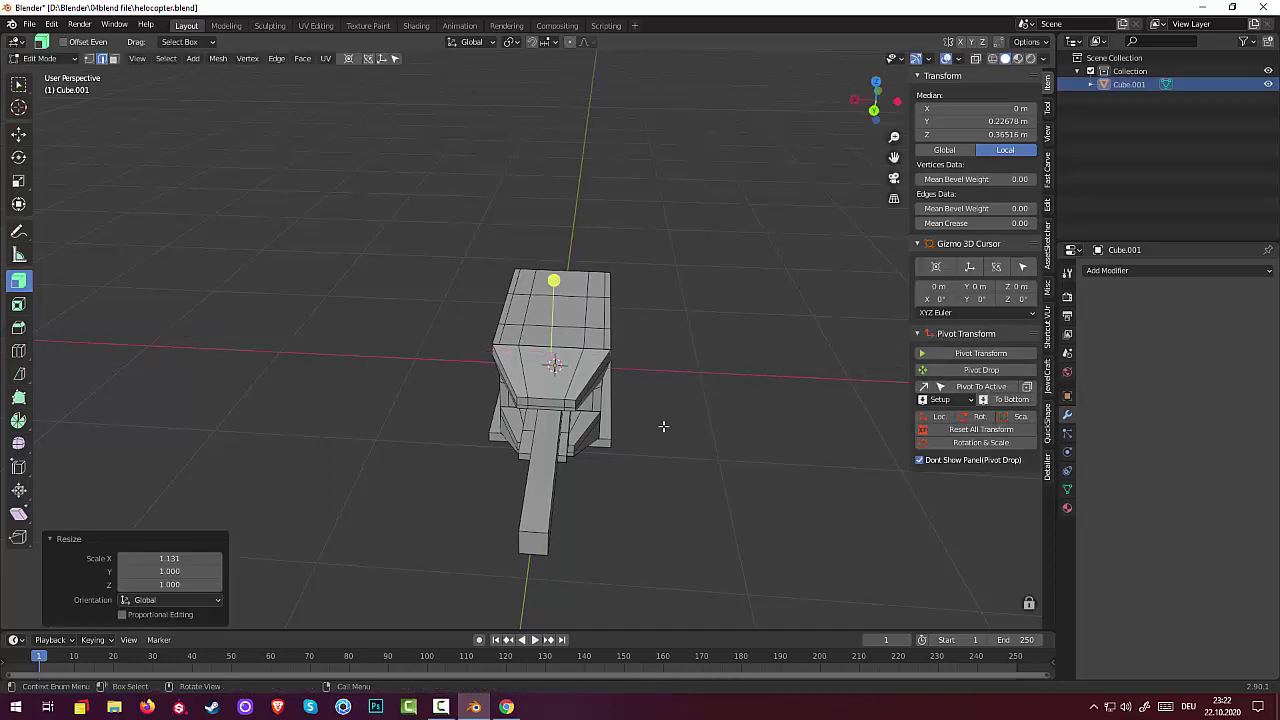
left_click(648, 490)
Step: Zoom in, switch to vertex select mode, and show the body in wireframe shading
middle_click_drag(648, 490, 699, 475)
scroll(640, 410, "up", 3)
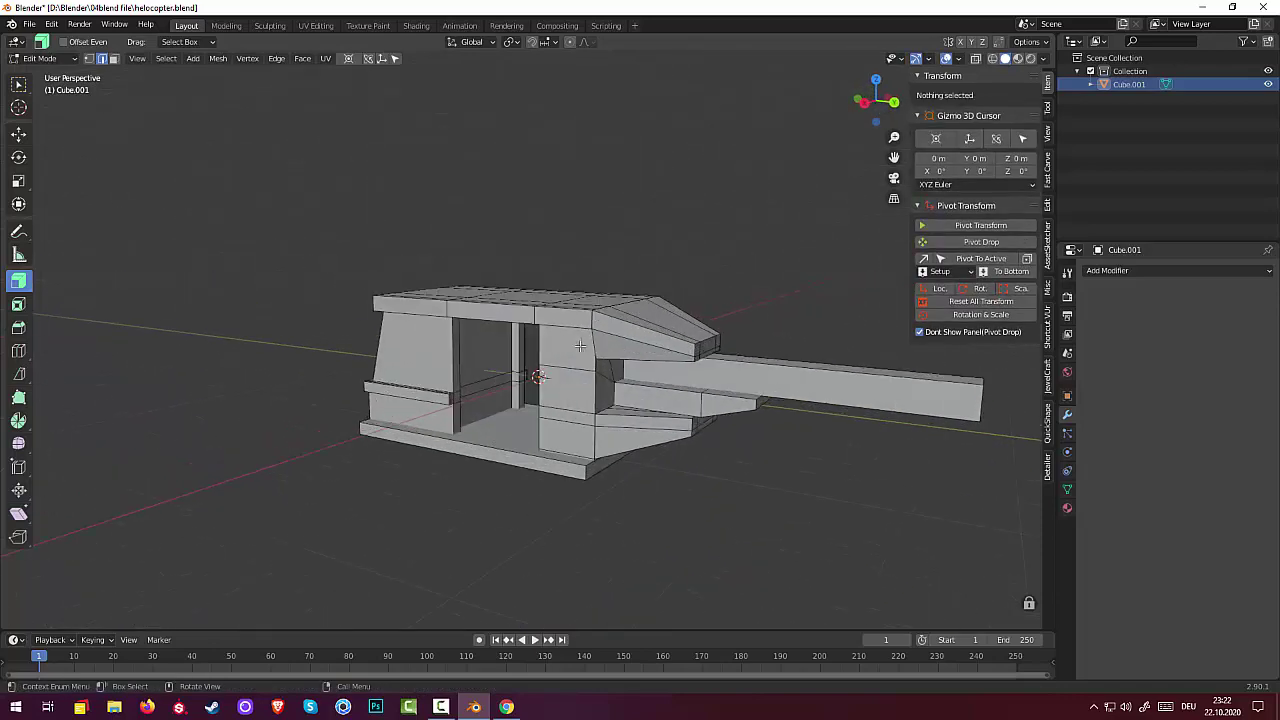
scroll(576, 345, "up", 2)
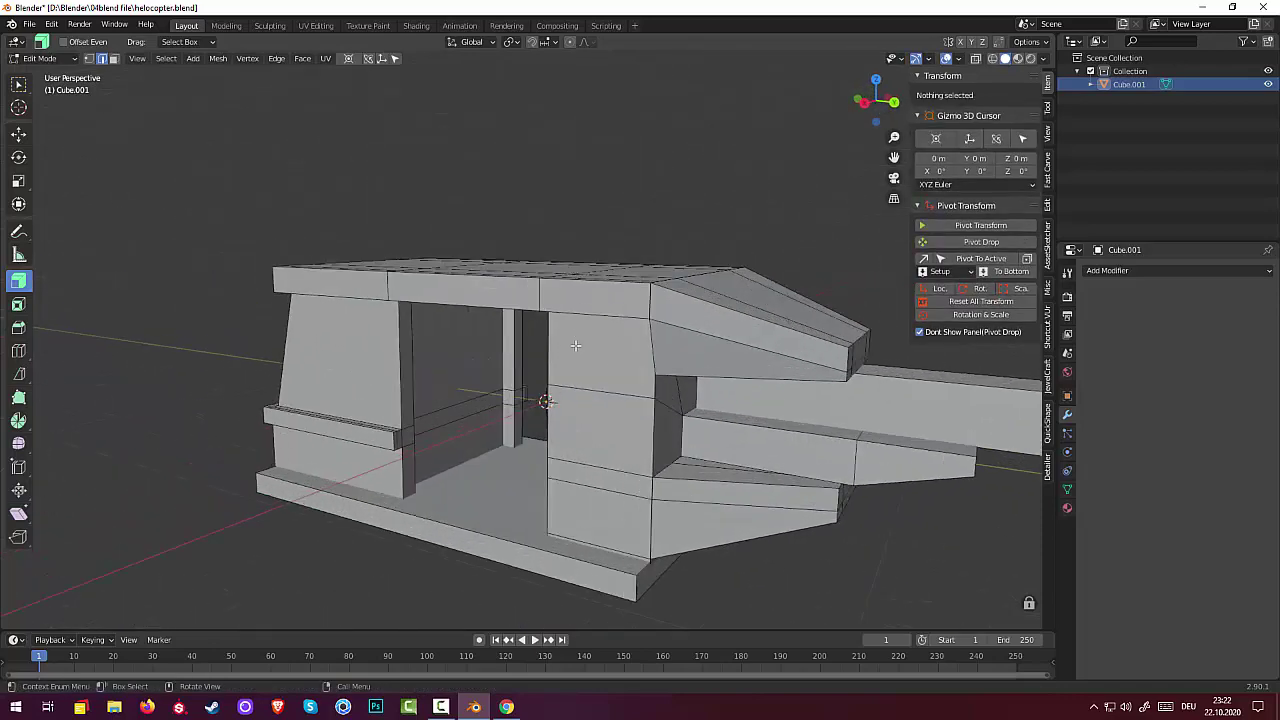
left_click(88, 59)
mouse_move(637, 305)
middle_mouse_down()
mouse_move(655, 389)
mouse_move(576, 308)
mouse_move(553, 323)
middle_mouse_up()
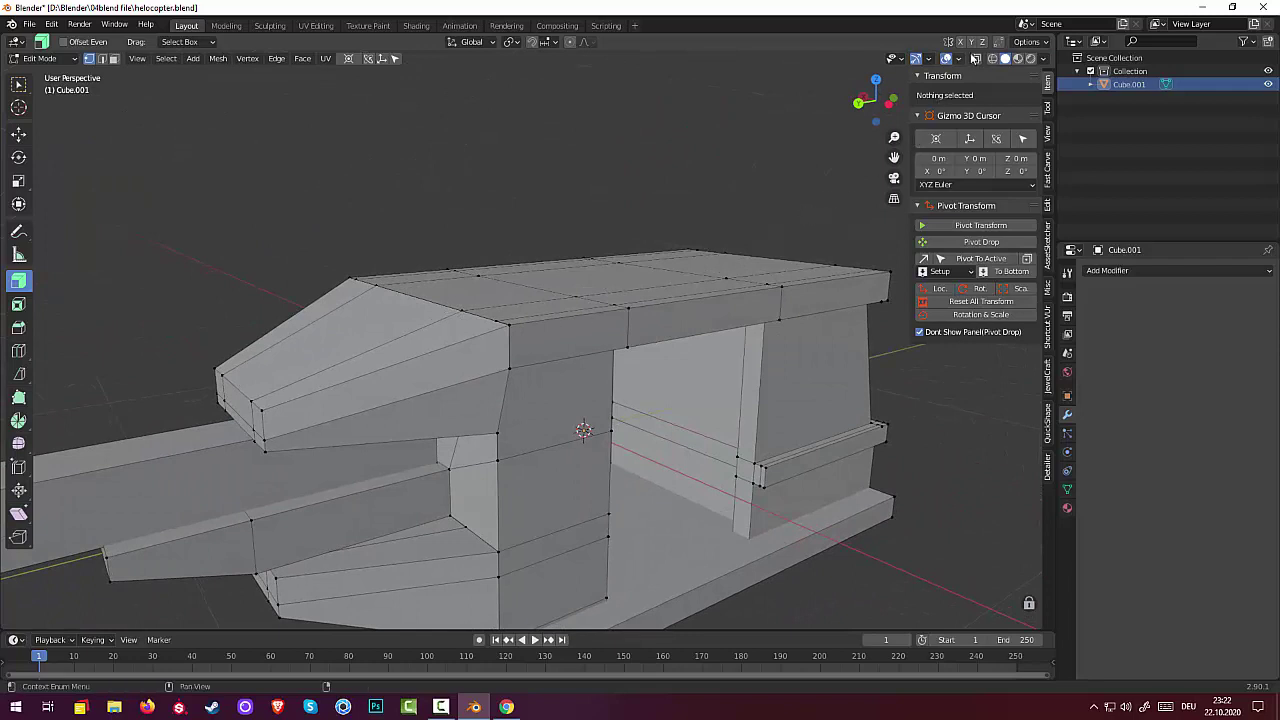
left_click(994, 58)
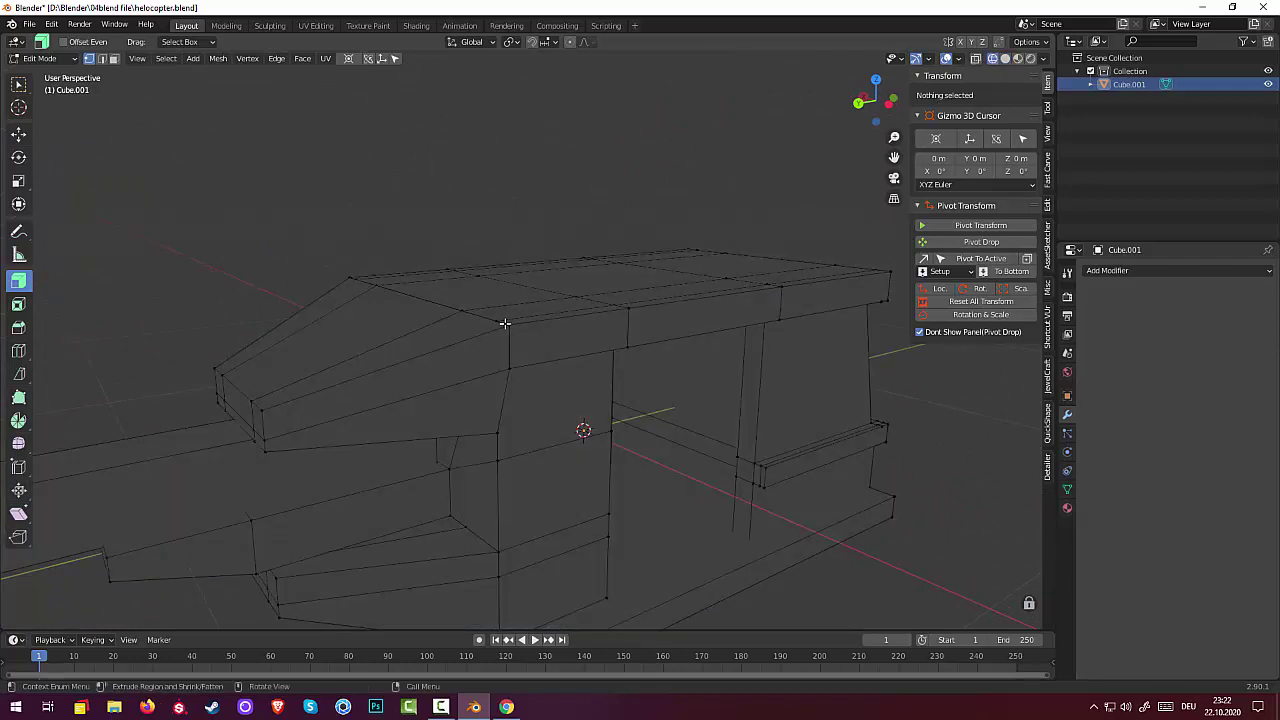
Step: Box-select the doubled vertices at one nose corner and merge them At Center
key("alt")
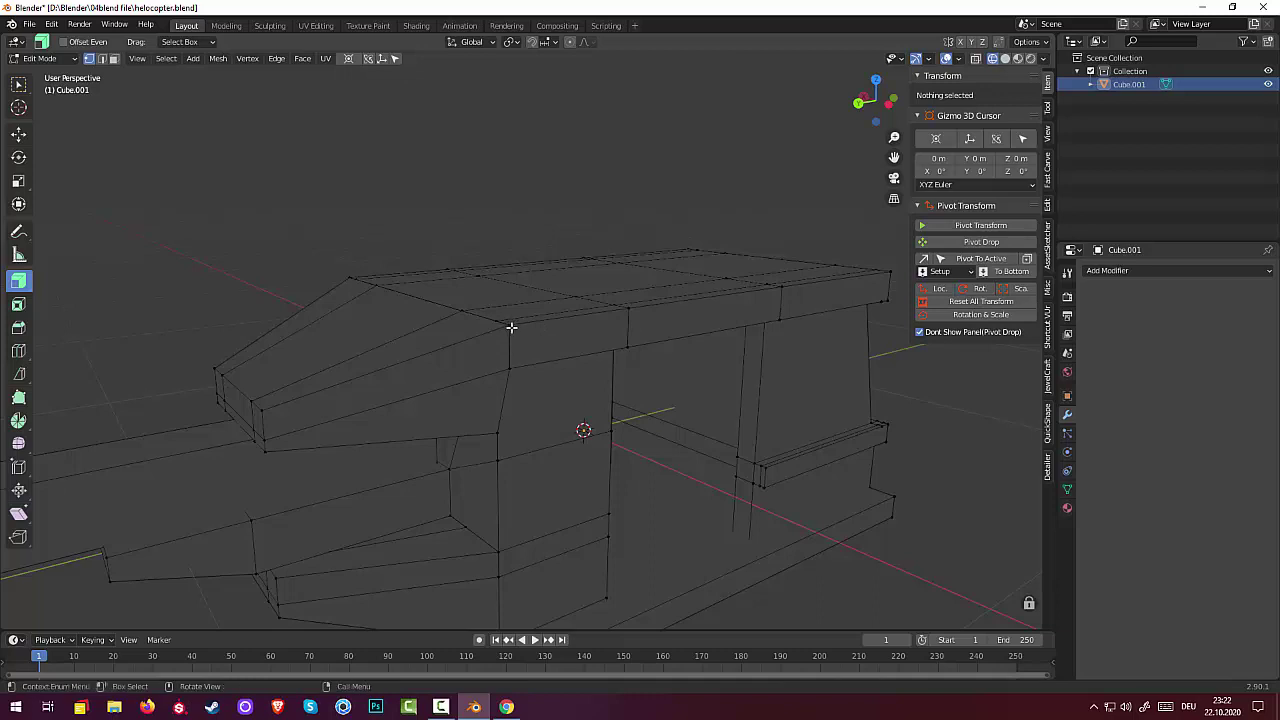
left_click(511, 325)
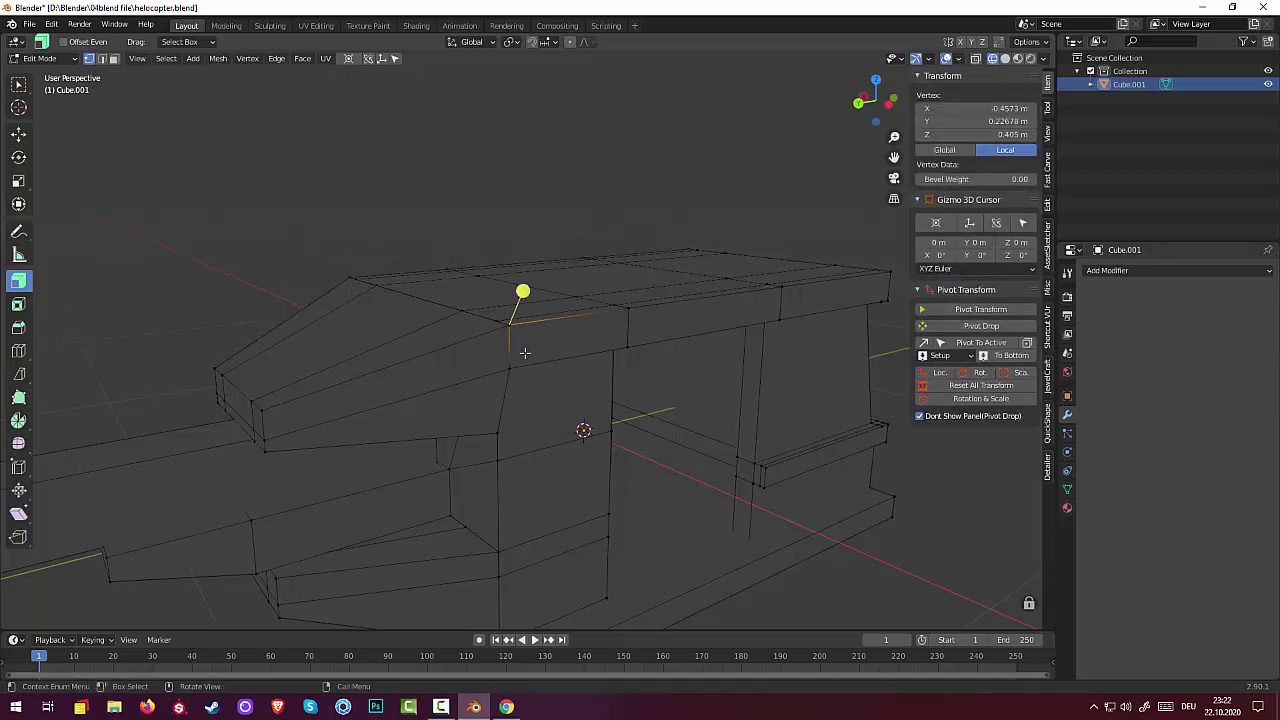
key("b")
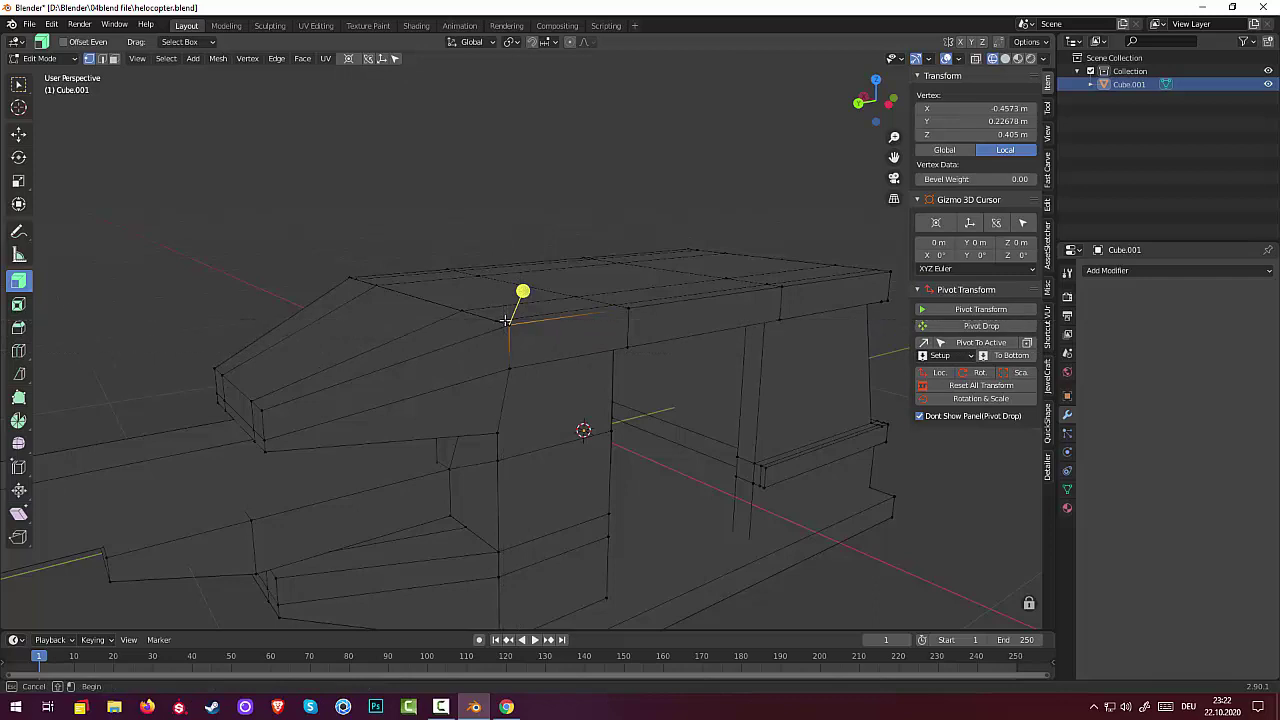
left_click_drag(520, 337, 530, 351)
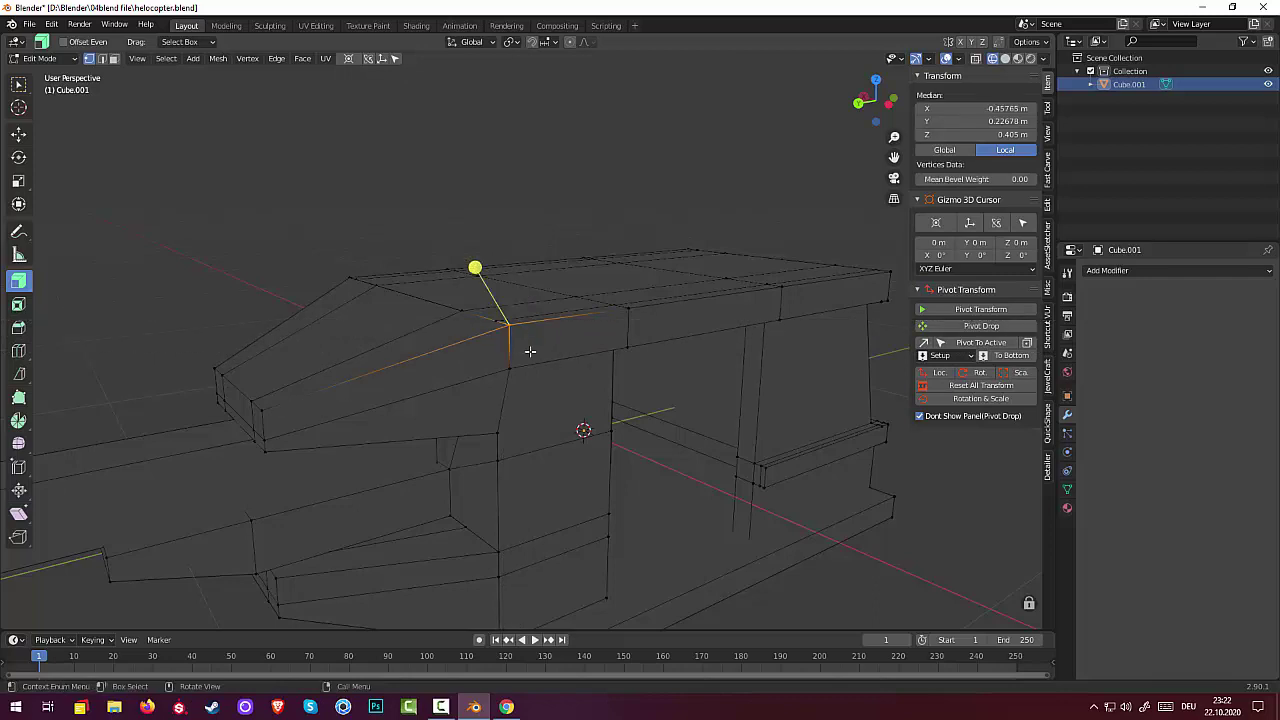
key("m")
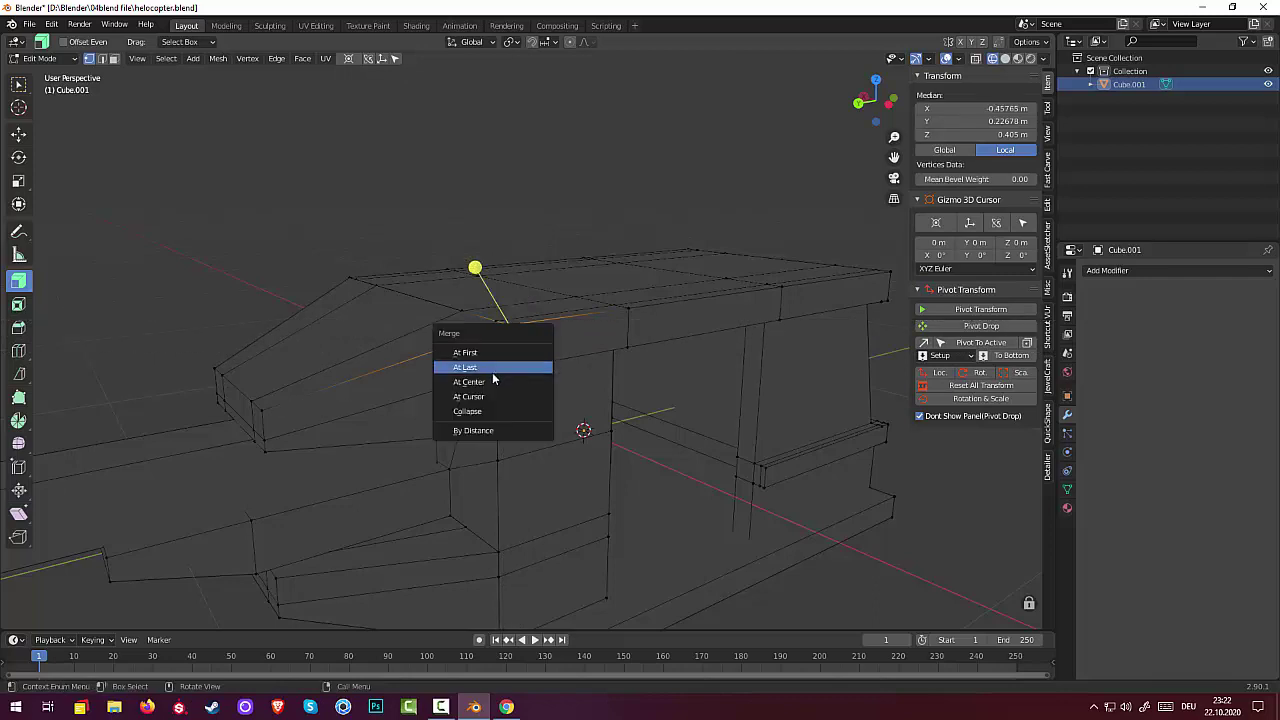
left_click(497, 353)
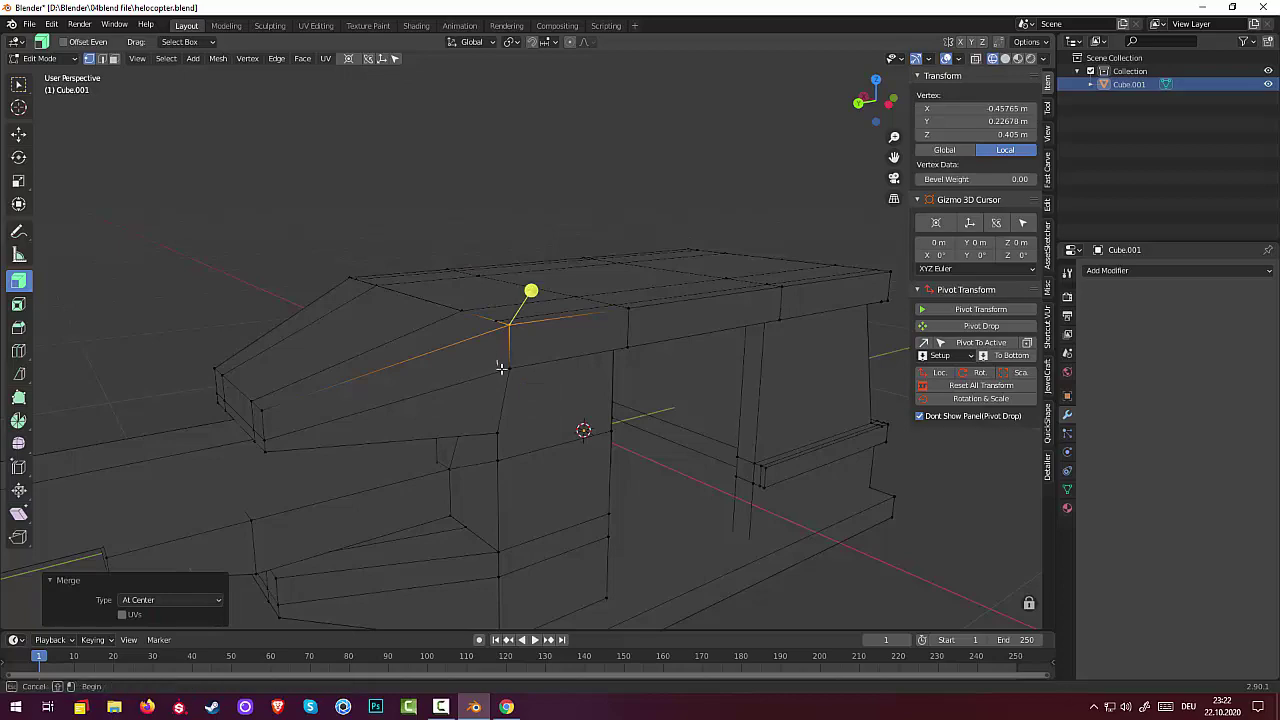
key("ctrl+z")
key("m")
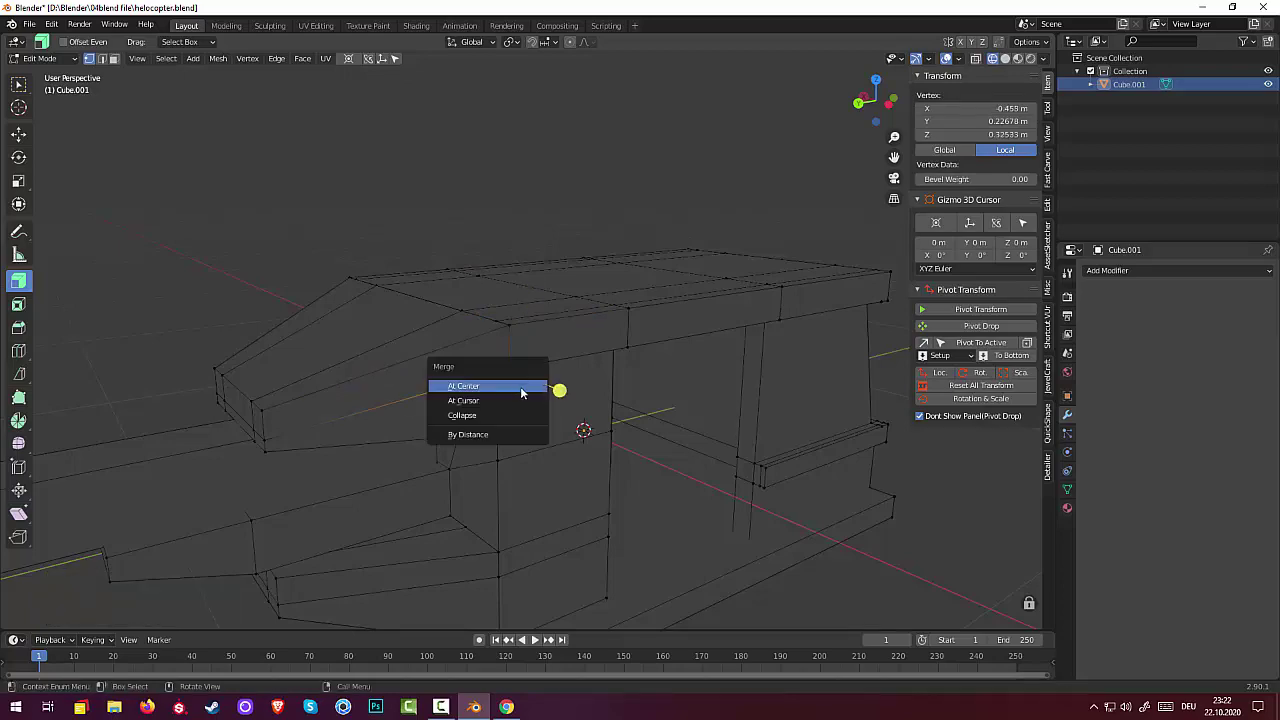
left_click(497, 387)
Step: Merge the remaining nose-corner vertex pairs At Center, then orbit to inspect the result
mouse_move(500, 390)
middle_mouse_down()
mouse_move(586, 414)
mouse_move(651, 409)
mouse_move(579, 400)
middle_mouse_up()
key("ctrl+z")
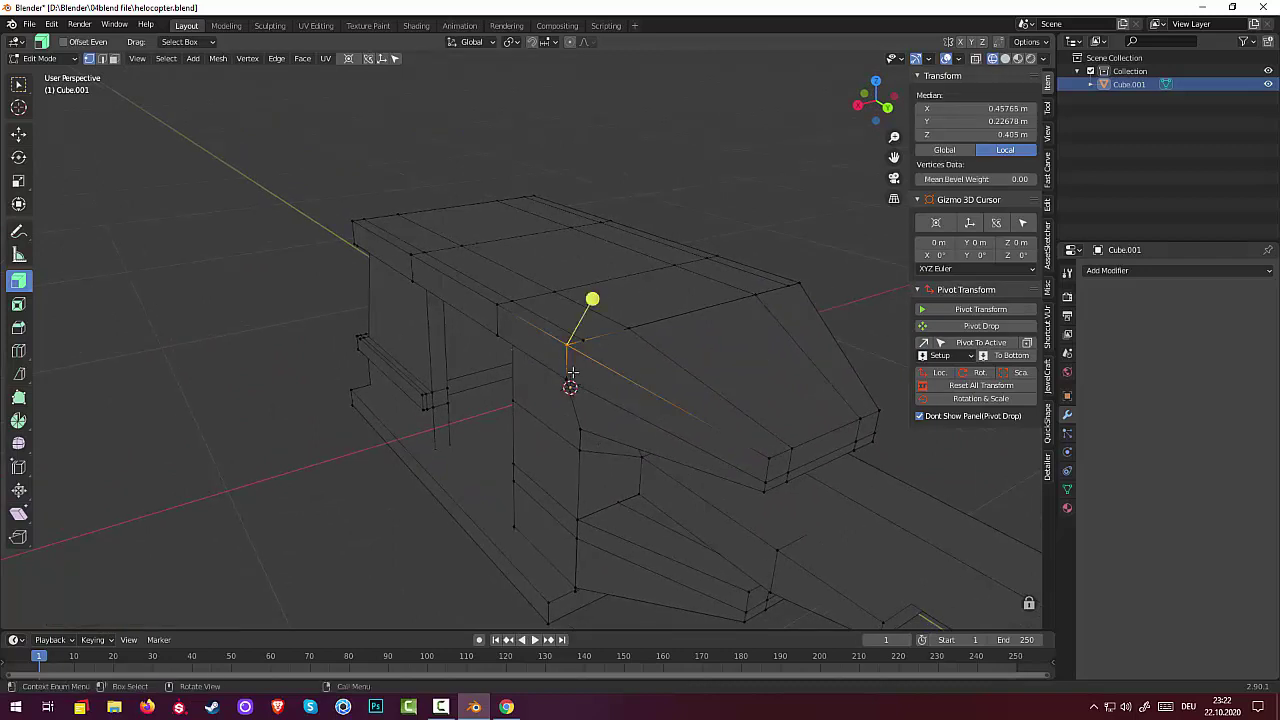
key("m")
left_click(545, 377)
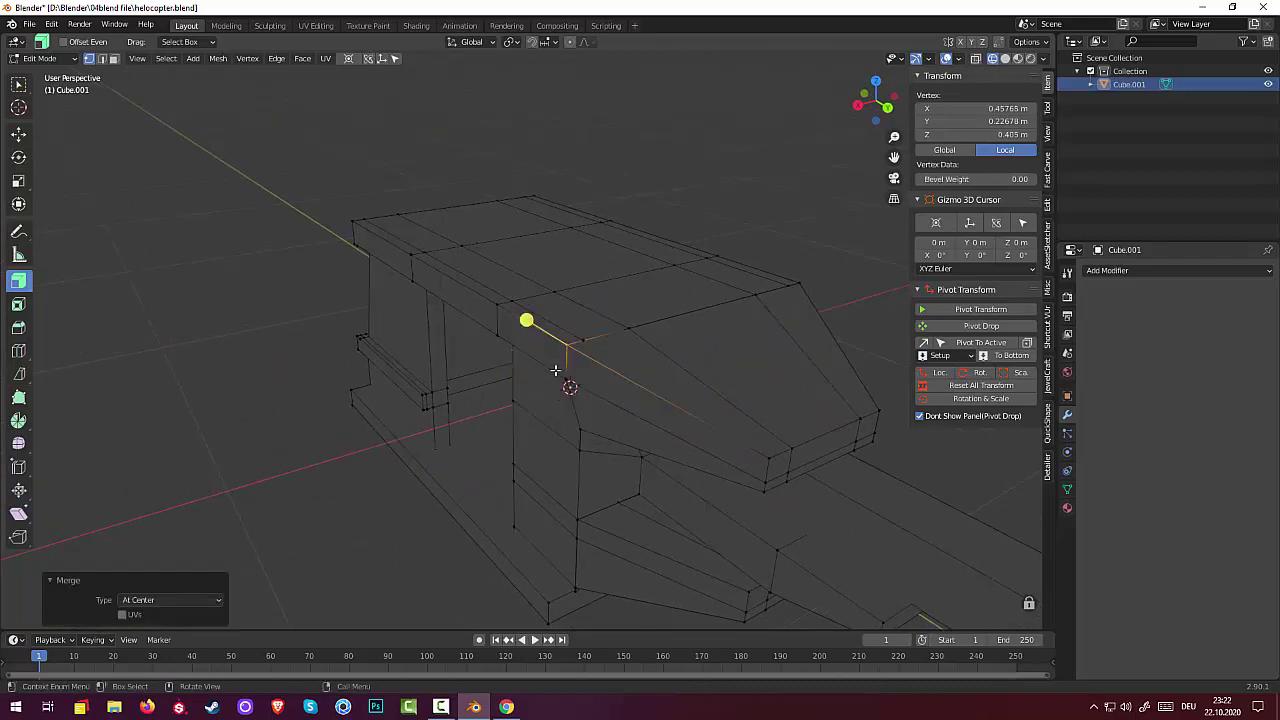
key("g")
left_click(570, 388)
key("m")
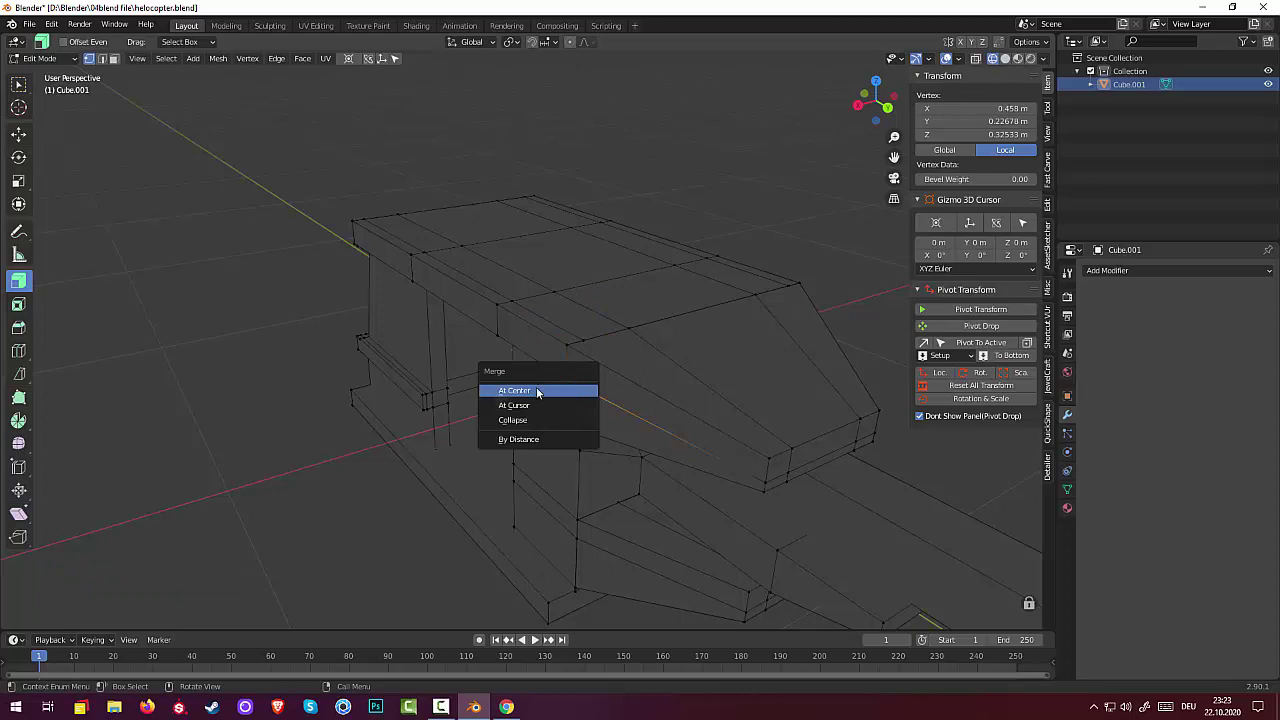
left_click(570, 389)
left_click(363, 474)
mouse_move(363, 474)
middle_mouse_down()
mouse_move(273, 486)
mouse_move(277, 413)
mouse_move(289, 449)
middle_mouse_up()
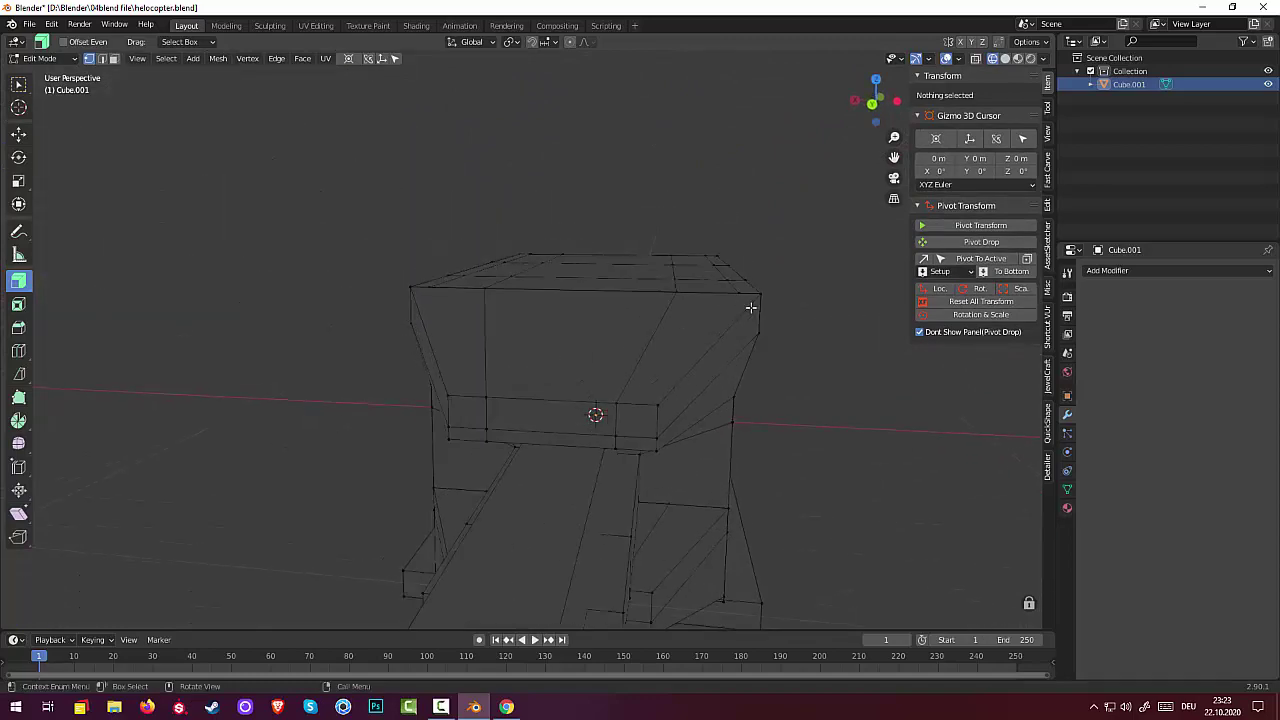
mouse_move(751, 307)
middle_mouse_down()
mouse_move(542, 339)
mouse_move(571, 409)
mouse_move(562, 379)
mouse_move(603, 426)
mouse_move(709, 480)
mouse_move(628, 479)
mouse_move(554, 457)
mouse_move(607, 445)
mouse_move(551, 480)
mouse_move(491, 491)
mouse_move(426, 443)
mouse_move(522, 480)
middle_mouse_up()
Step: Switch the viewport back to solid shading and orbit around the body
left_click(438, 711)
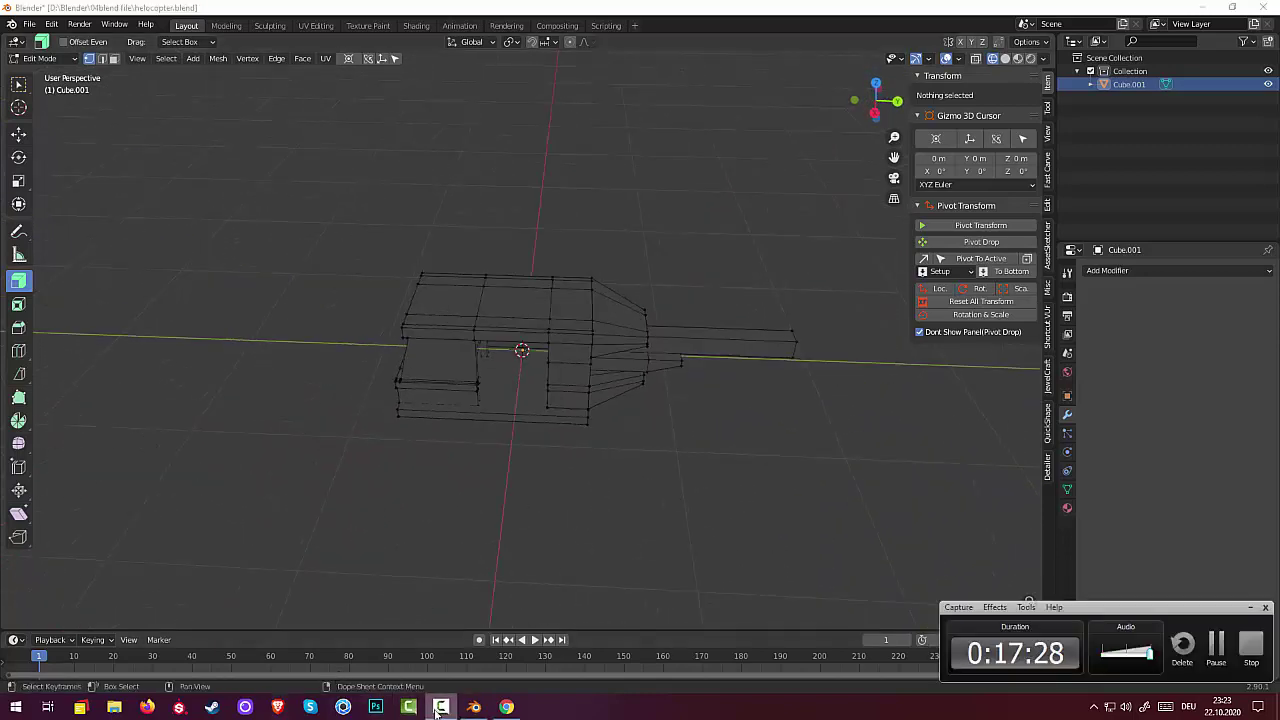
left_click(438, 711)
mouse_move(506, 563)
middle_mouse_down()
mouse_move(557, 537)
mouse_move(907, 136)
middle_mouse_up()
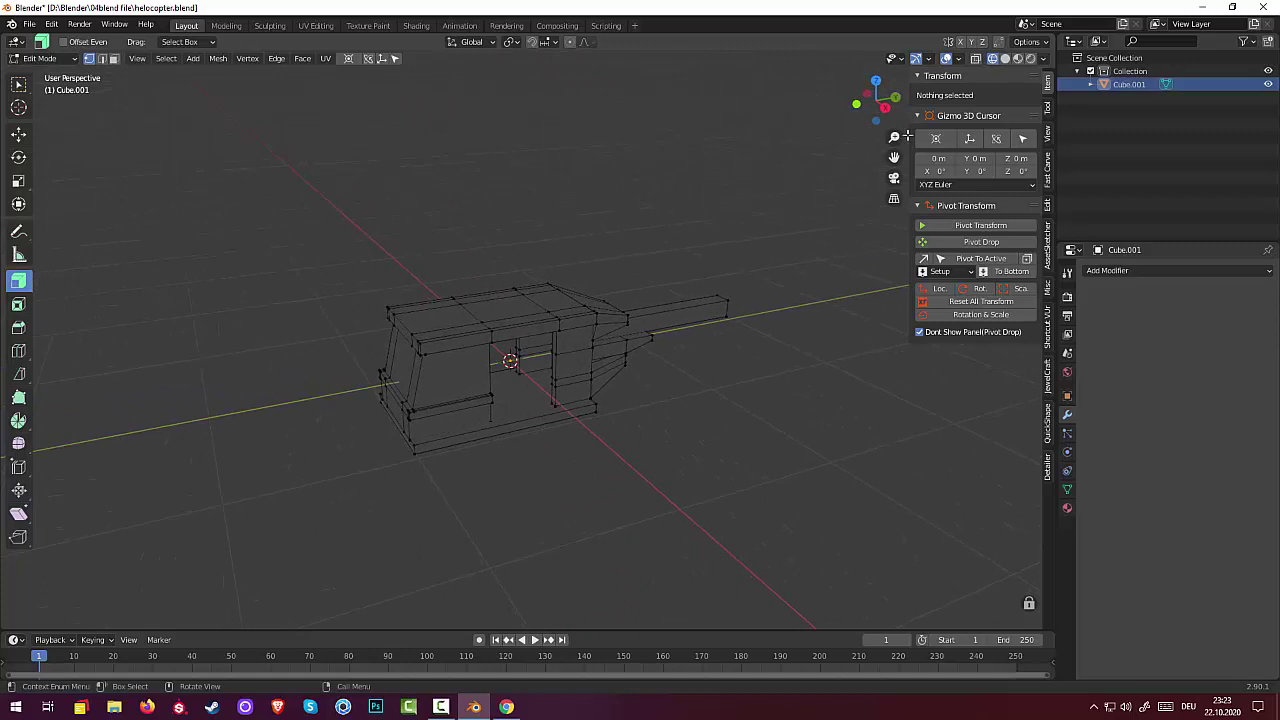
left_click(1005, 60)
mouse_move(679, 405)
middle_mouse_down()
mouse_move(929, 360)
mouse_move(971, 369)
mouse_move(834, 423)
mouse_move(717, 397)
mouse_move(657, 413)
middle_mouse_up()
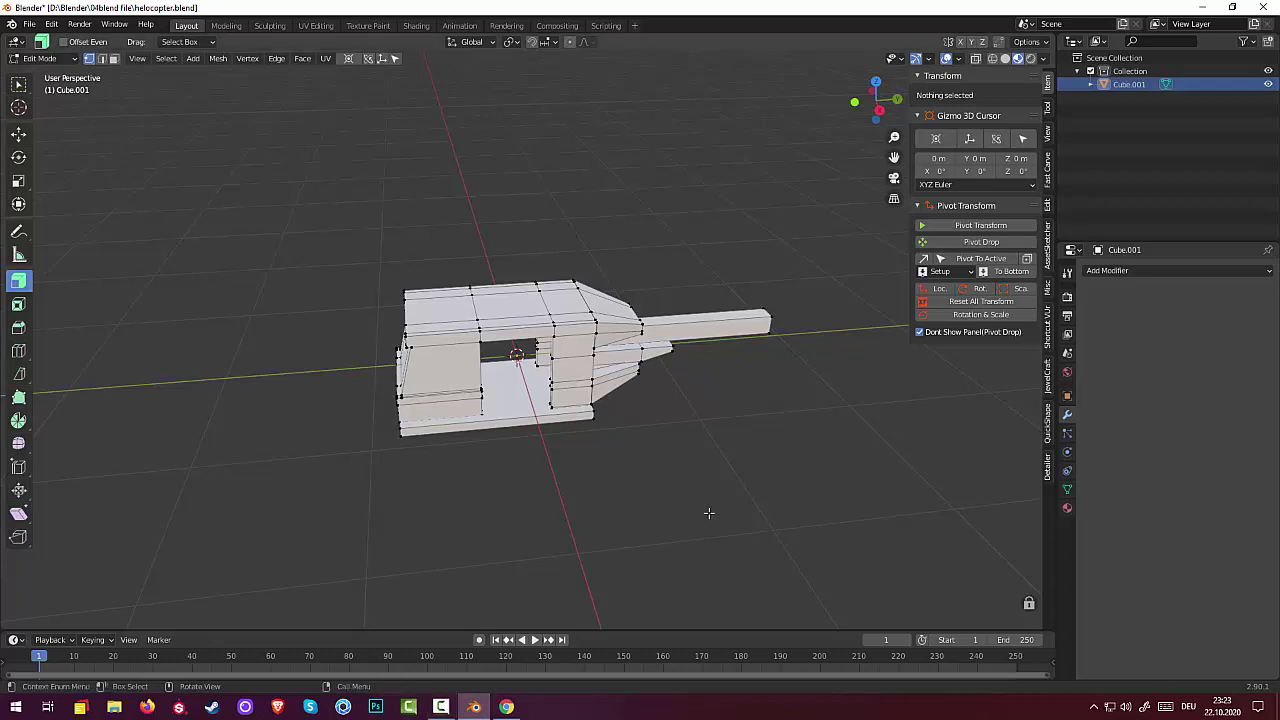
mouse_move(708, 513)
middle_mouse_down()
mouse_move(569, 474)
mouse_move(529, 484)
mouse_move(546, 500)
mouse_move(578, 480)
mouse_move(583, 491)
mouse_move(564, 457)
middle_mouse_up()
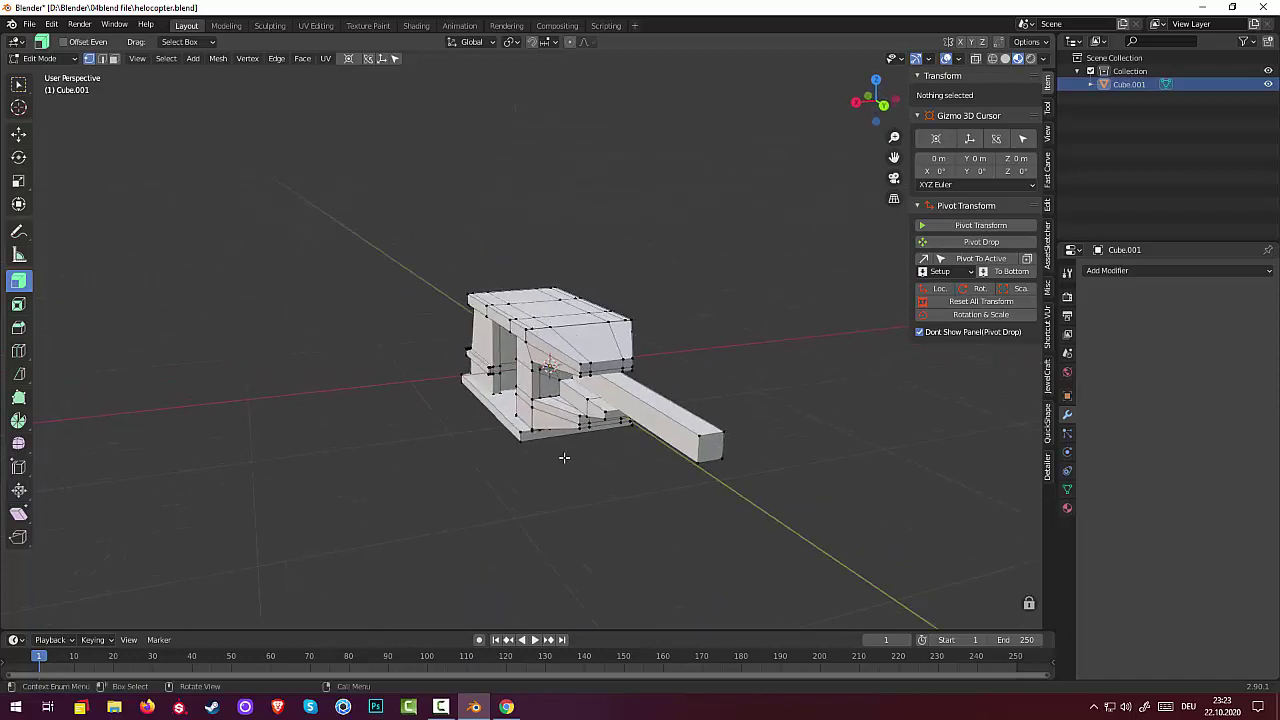
Step: Switch to edge select mode and select an edge on the body
left_click(517, 449)
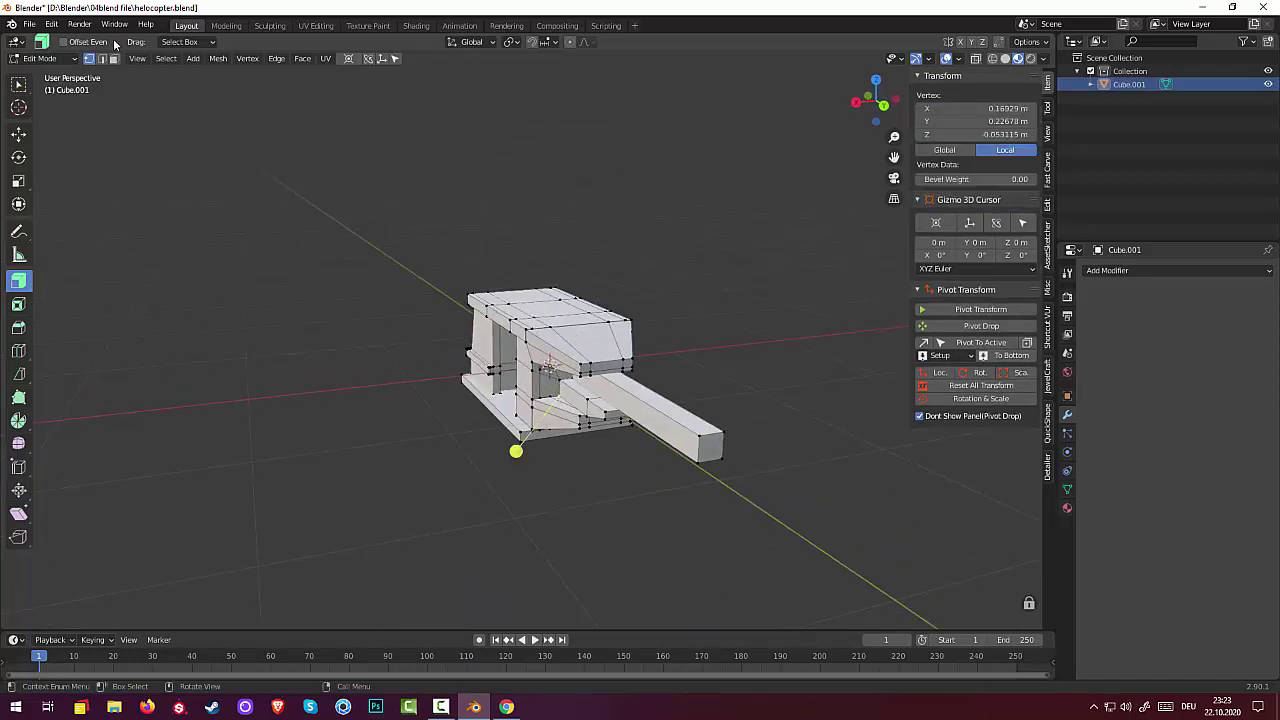
left_click(102, 58)
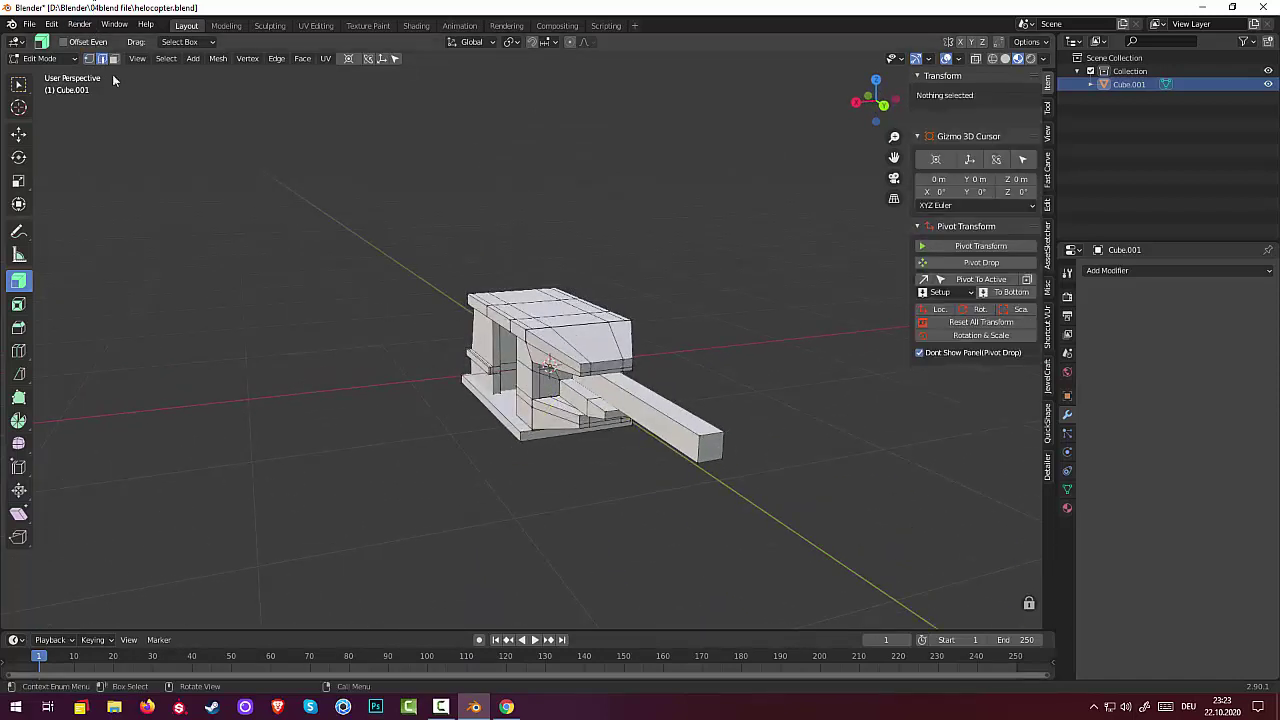
left_click(562, 385)
Step: Scale the selected edge 1.614 along X to widen that part of the body
middle_click_drag(571, 414, 465, 421)
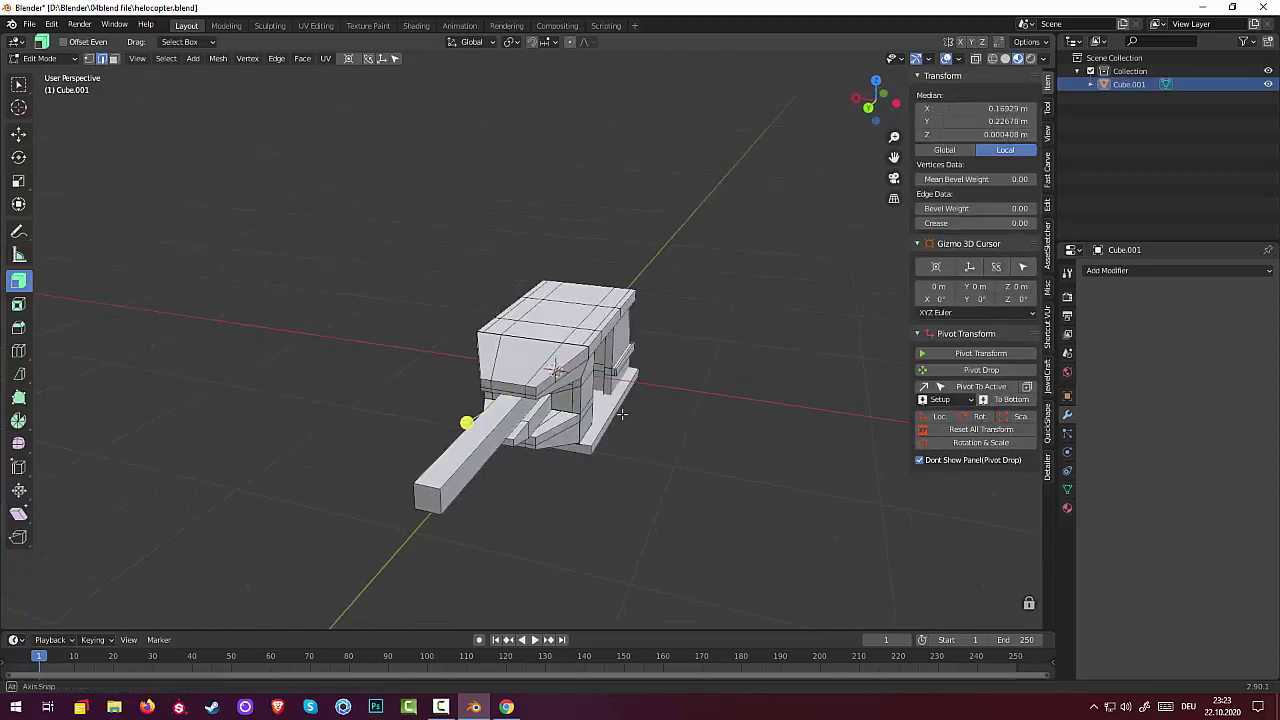
mouse_move(646, 417)
middle_mouse_down()
mouse_move(677, 408)
mouse_move(699, 420)
middle_mouse_up()
key("s")
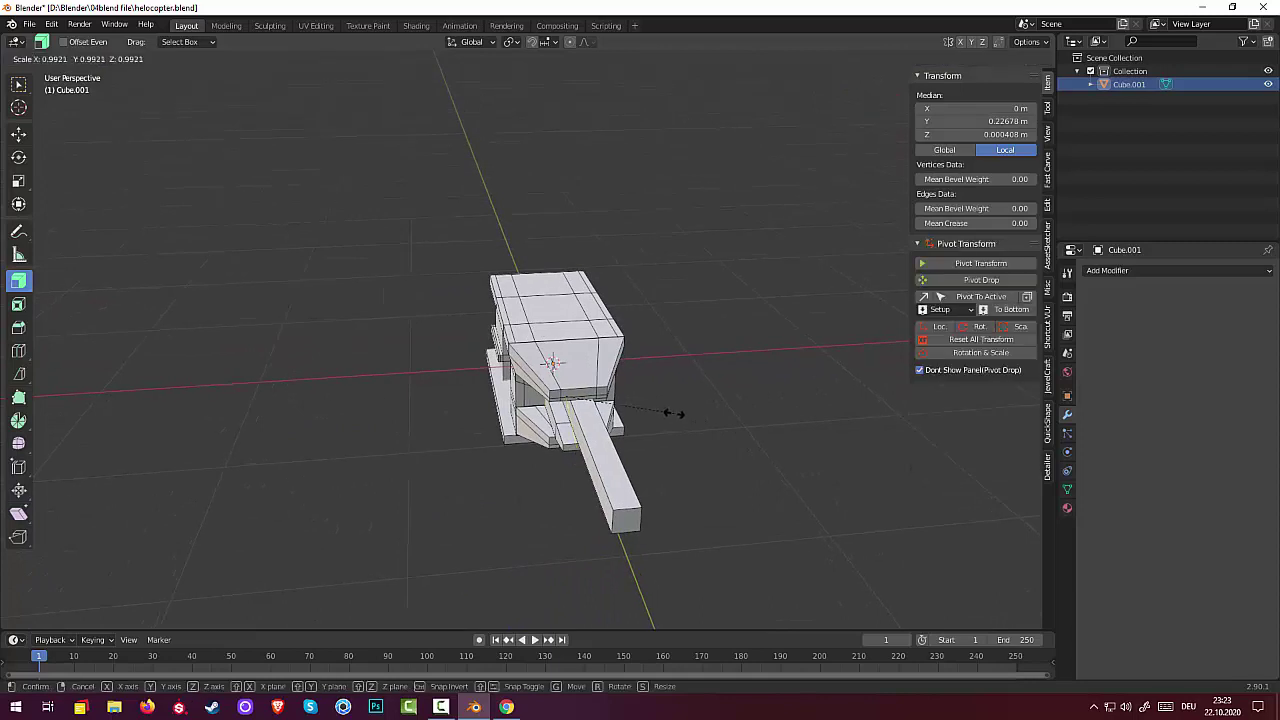
key("x")
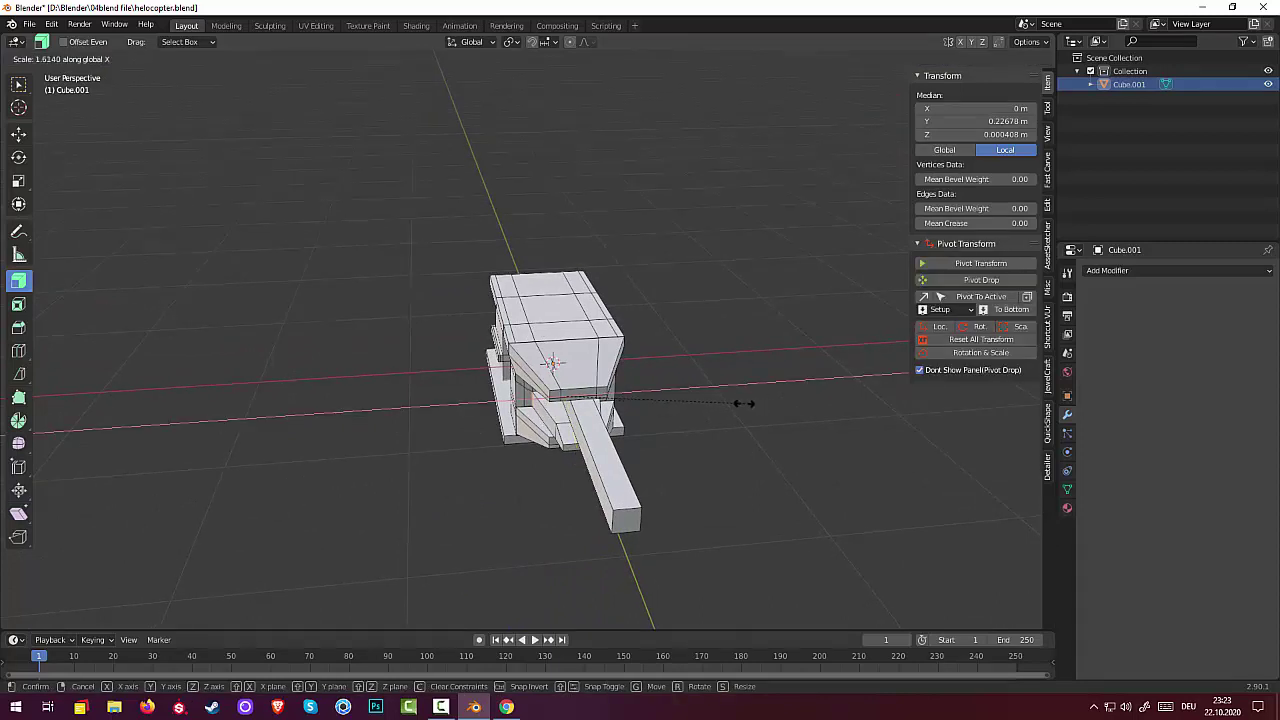
left_click(744, 403)
left_click(729, 434)
mouse_move(729, 434)
middle_mouse_down()
mouse_move(748, 371)
mouse_move(836, 372)
mouse_move(891, 400)
mouse_move(909, 446)
mouse_move(980, 503)
mouse_move(829, 374)
mouse_move(711, 423)
mouse_move(570, 400)
mouse_move(764, 395)
middle_mouse_up()
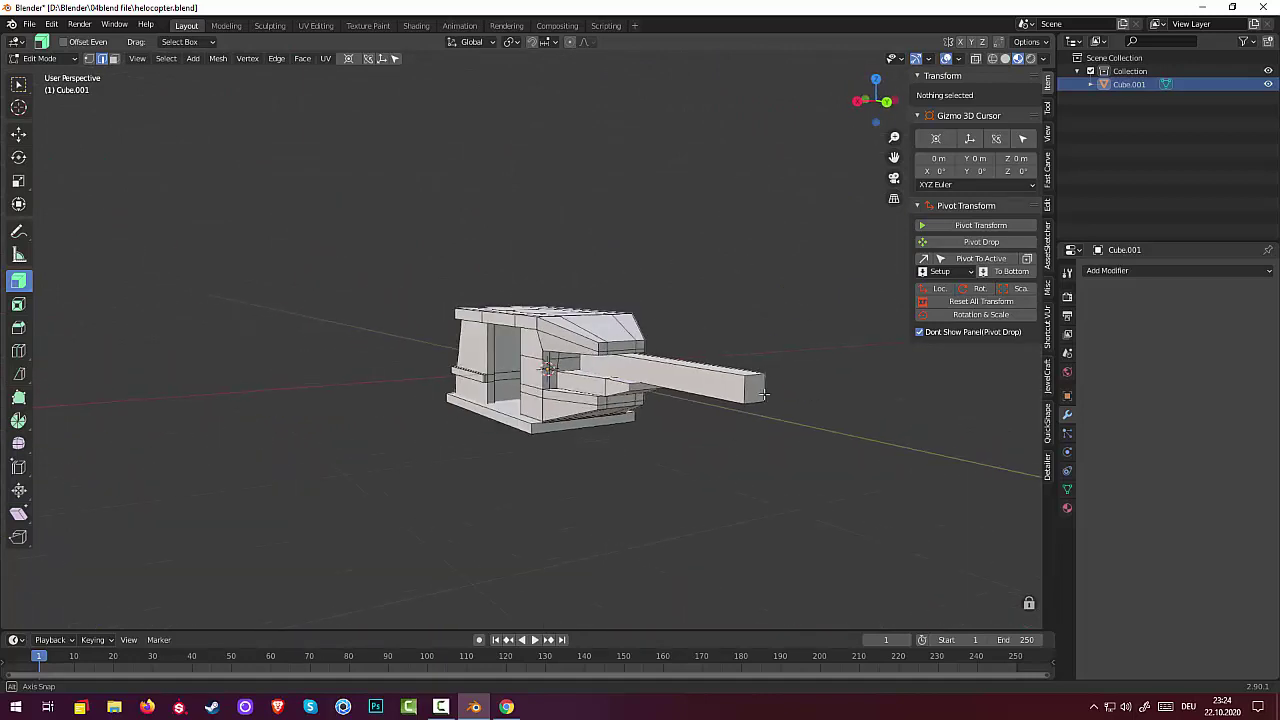
left_click(839, 395)
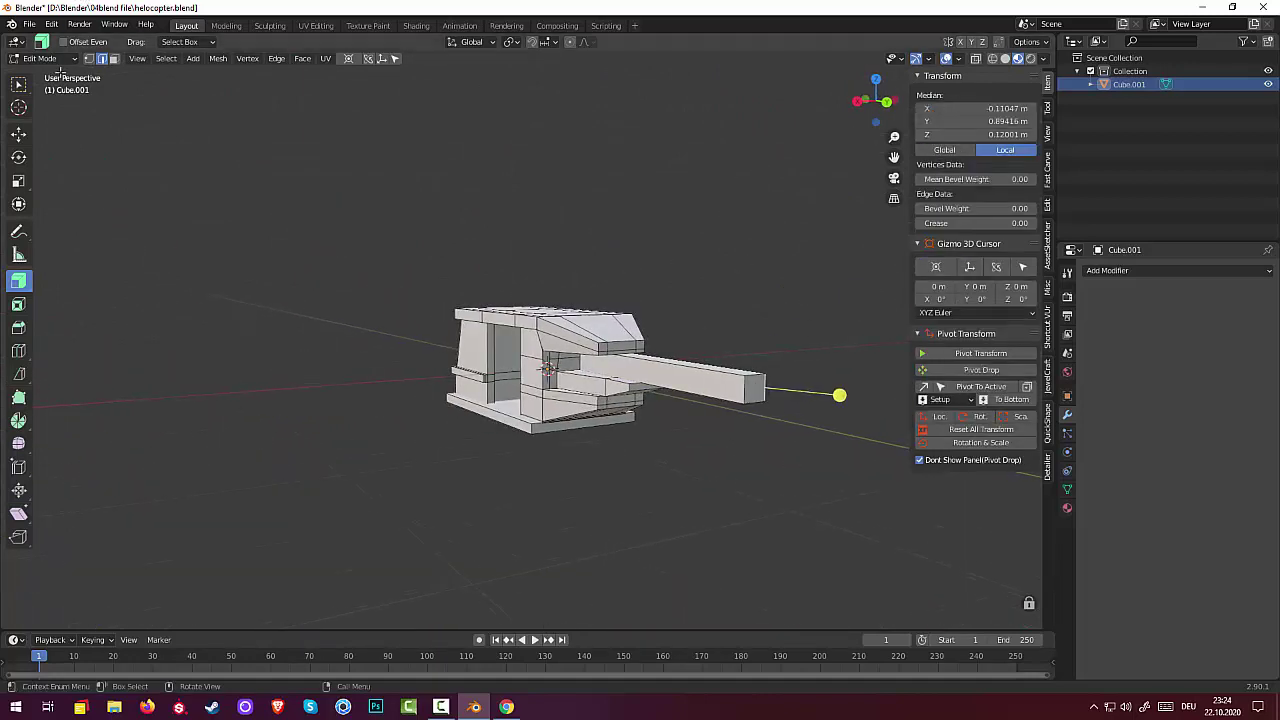
left_click(89, 59)
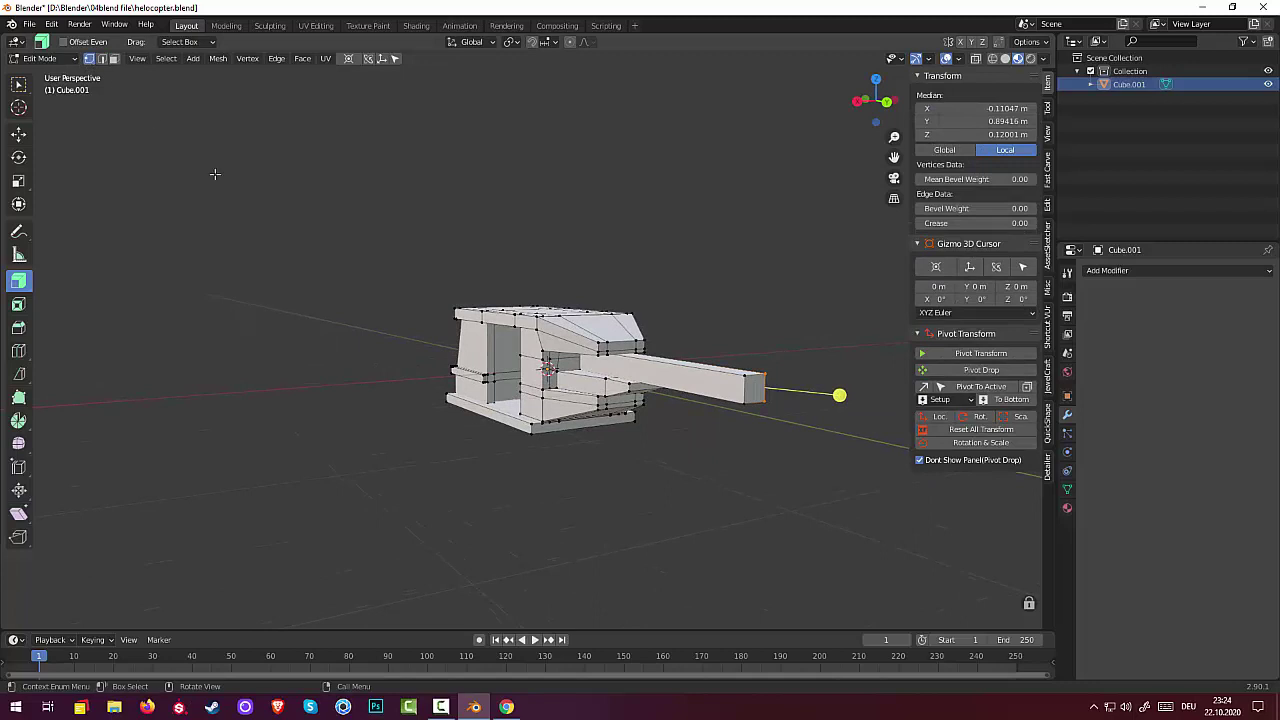
left_click(752, 384)
mouse_move(752, 384)
middle_mouse_down()
mouse_move(808, 440)
mouse_move(877, 452)
middle_mouse_up()
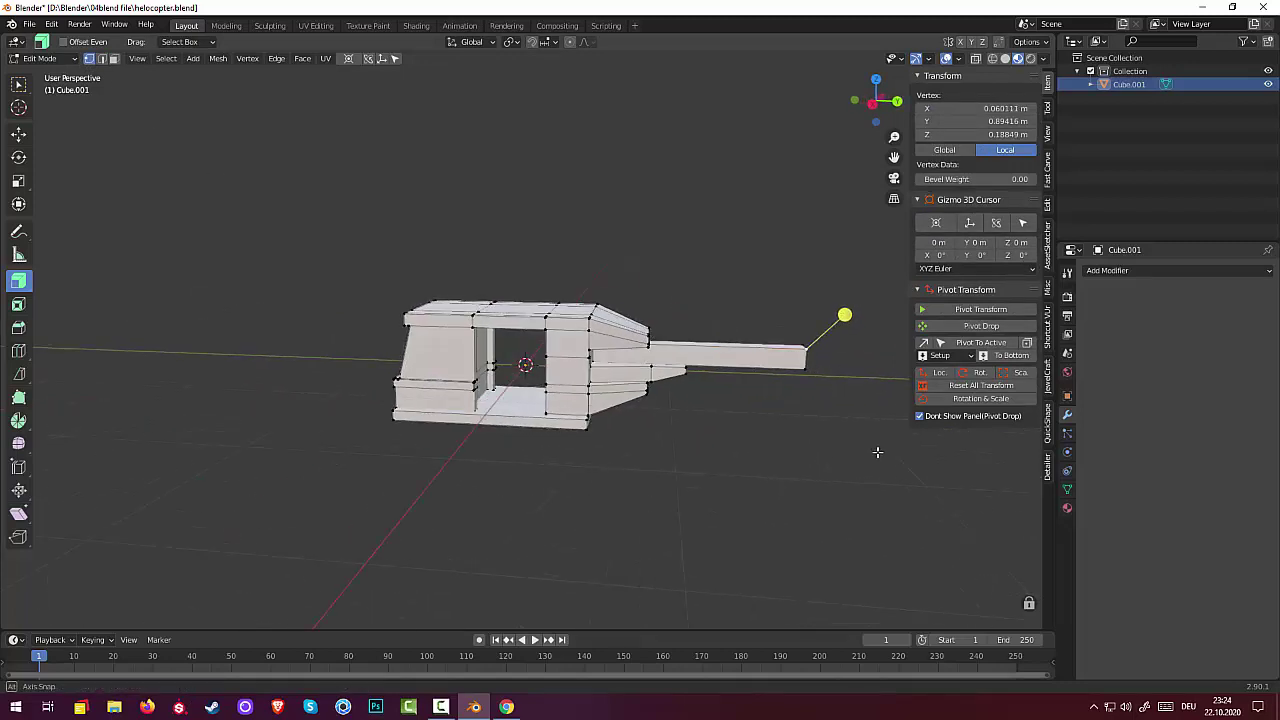
left_click(446, 710)
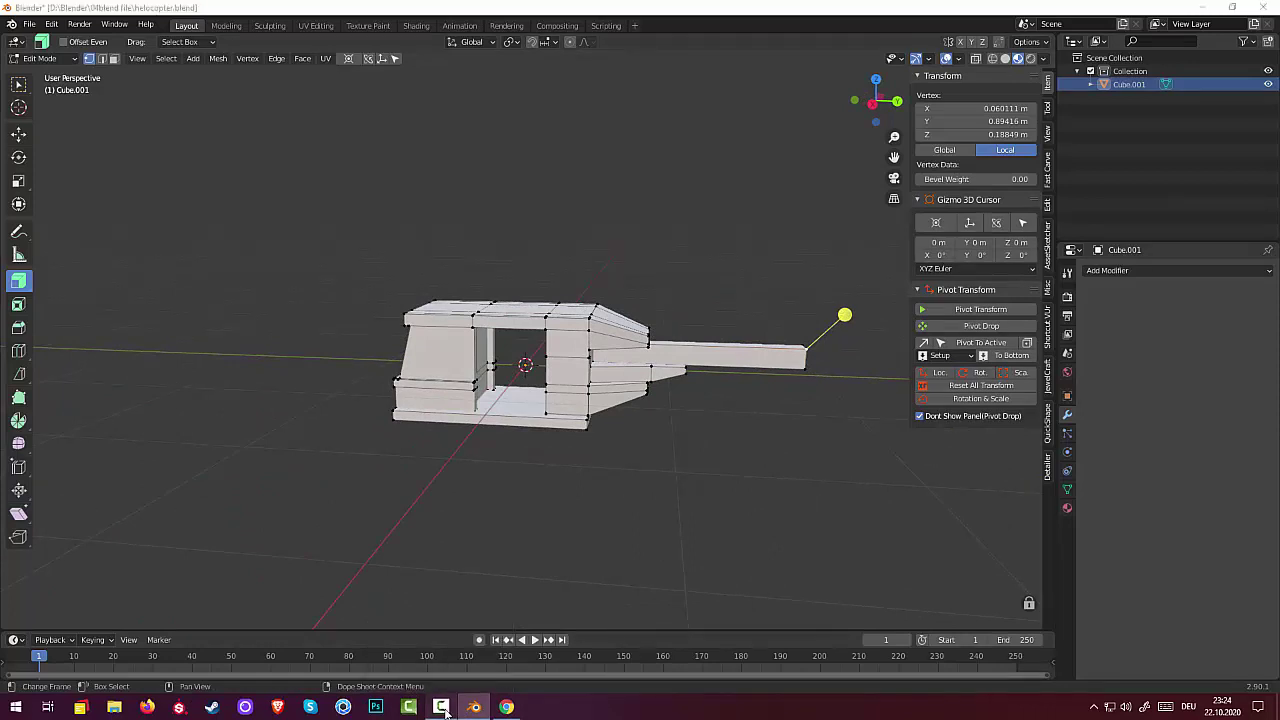